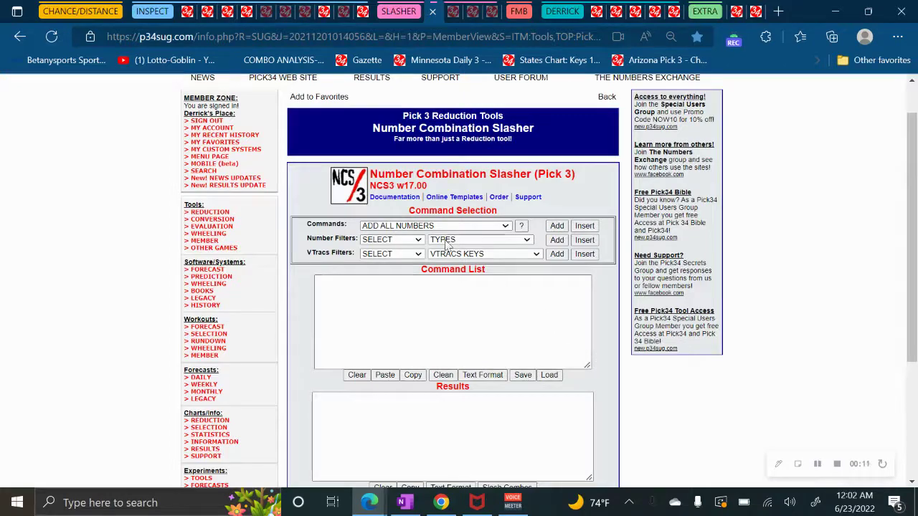
Look through the Number Combination Slasher's full list of available commands
{"action": "left_click", "coordinate": [480, 226]}
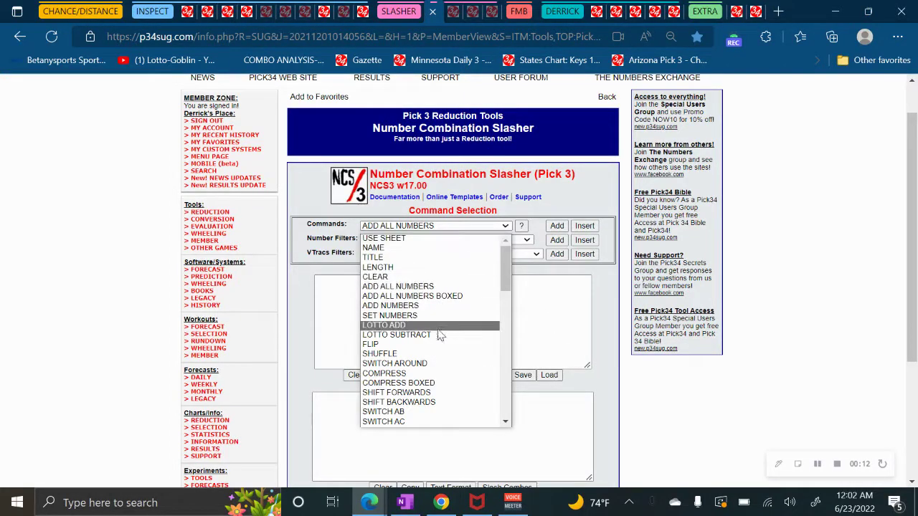
{"action": "scroll", "coordinate": [439, 336], "scroll_direction": "down", "scroll_amount": 5}
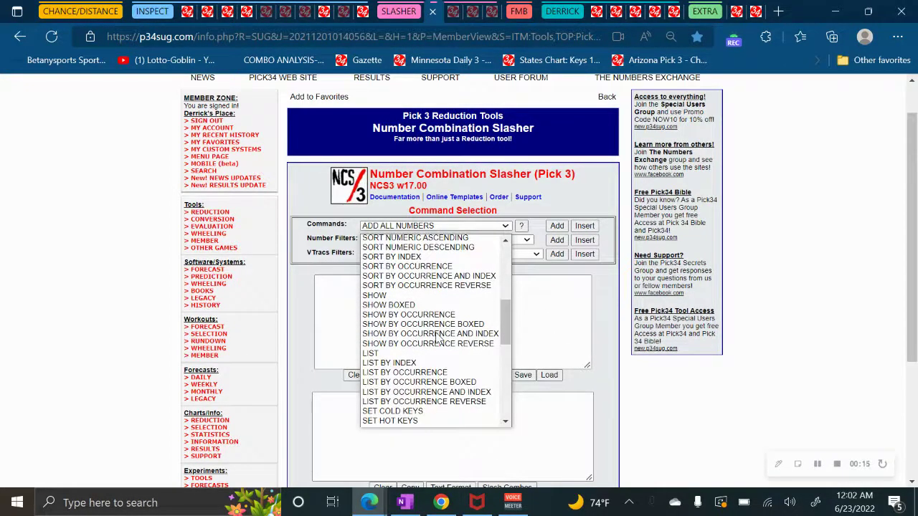
{"action": "scroll", "coordinate": [438, 339], "scroll_direction": "down", "scroll_amount": 2}
{"action": "scroll", "coordinate": [436, 341], "scroll_direction": "up", "scroll_amount": 7}
{"action": "scroll", "coordinate": [437, 342], "scroll_direction": "down", "scroll_amount": 8}
{"action": "scroll", "coordinate": [437, 341], "scroll_direction": "down", "scroll_amount": 6}
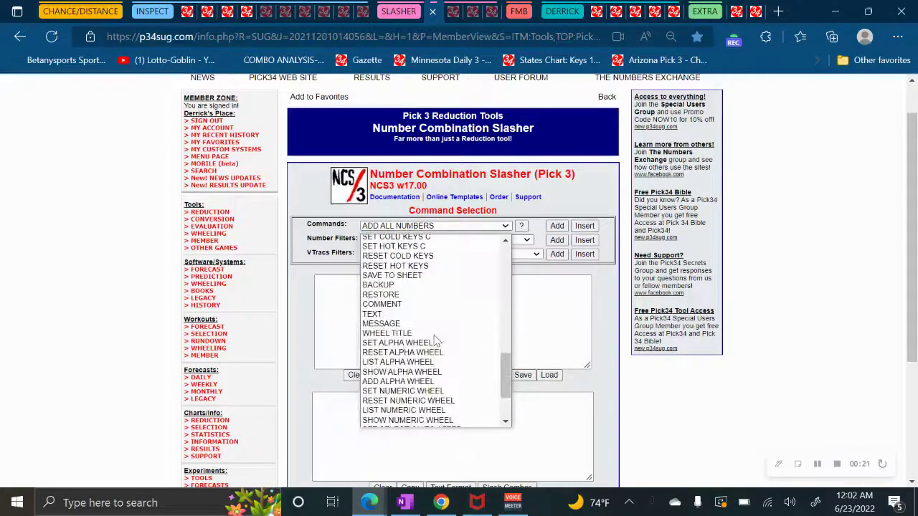
{"action": "scroll", "coordinate": [437, 342], "scroll_direction": "down", "scroll_amount": 2}
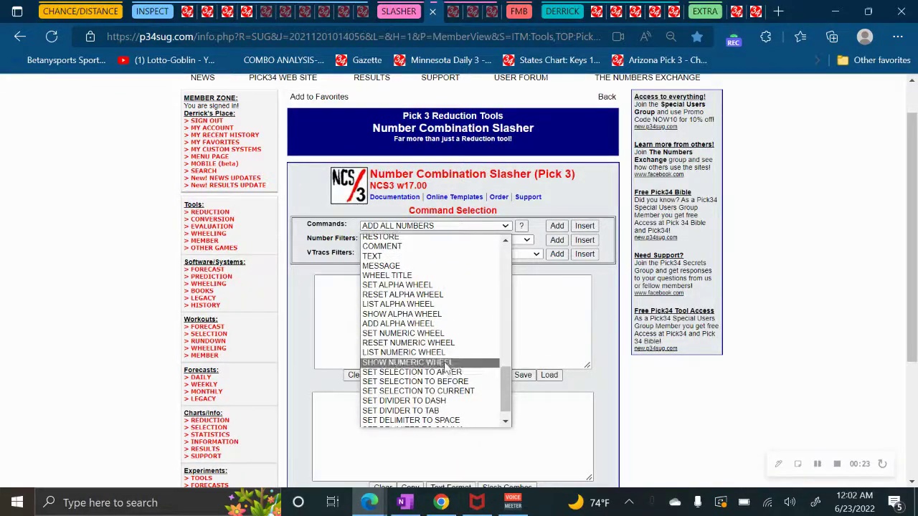
{"action": "scroll", "coordinate": [446, 368], "scroll_direction": "up", "scroll_amount": 5}
{"action": "scroll", "coordinate": [446, 368], "scroll_direction": "up", "scroll_amount": 5}
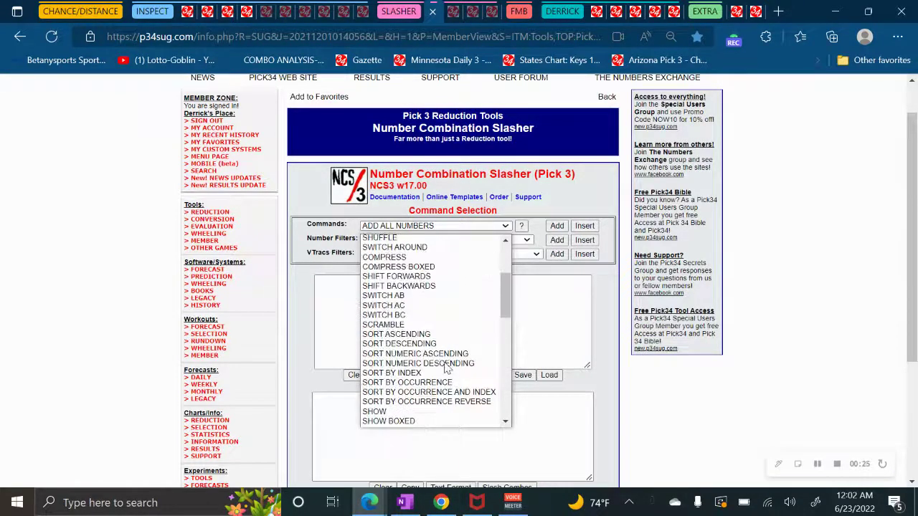
{"action": "scroll", "coordinate": [446, 368], "scroll_direction": "up", "scroll_amount": 5}
{"action": "left_click", "coordinate": [332, 284]}
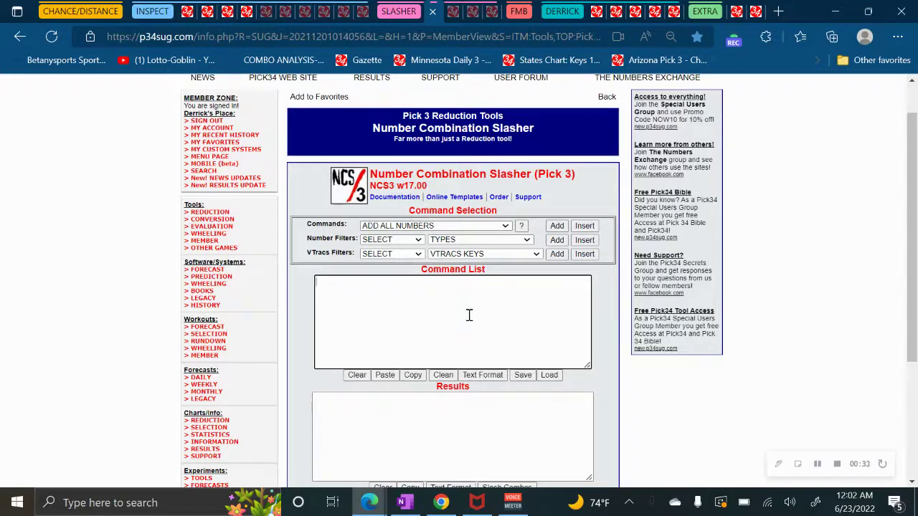
Add the ADD ALL NUMBERS command to the empty command list
{"action": "left_click", "coordinate": [414, 228]}
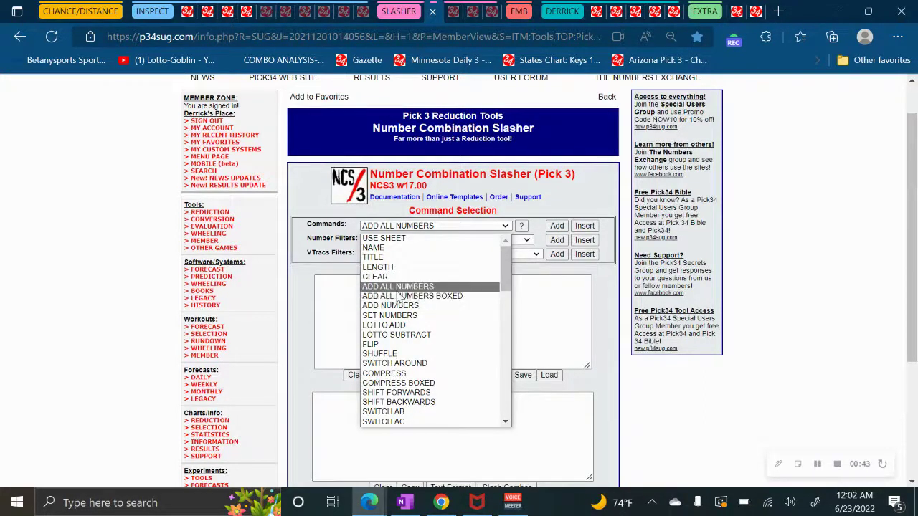
{"action": "scroll", "coordinate": [406, 380], "scroll_direction": "down", "scroll_amount": 3}
{"action": "scroll", "coordinate": [406, 381], "scroll_direction": "up", "scroll_amount": 3}
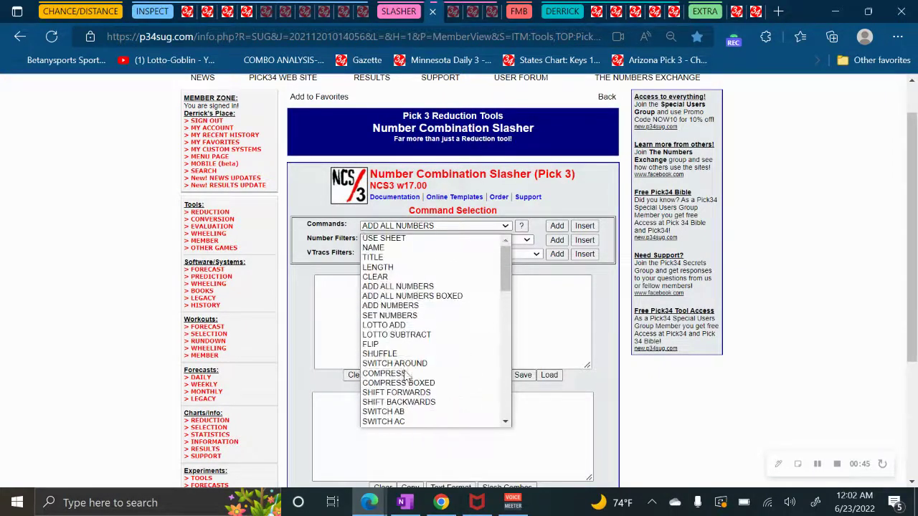
{"action": "left_click", "coordinate": [402, 288]}
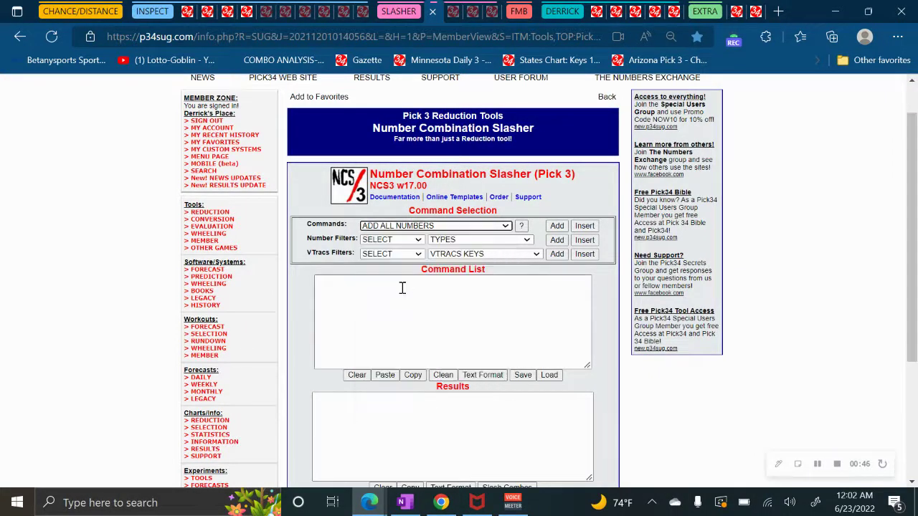
{"action": "left_click", "coordinate": [557, 226]}
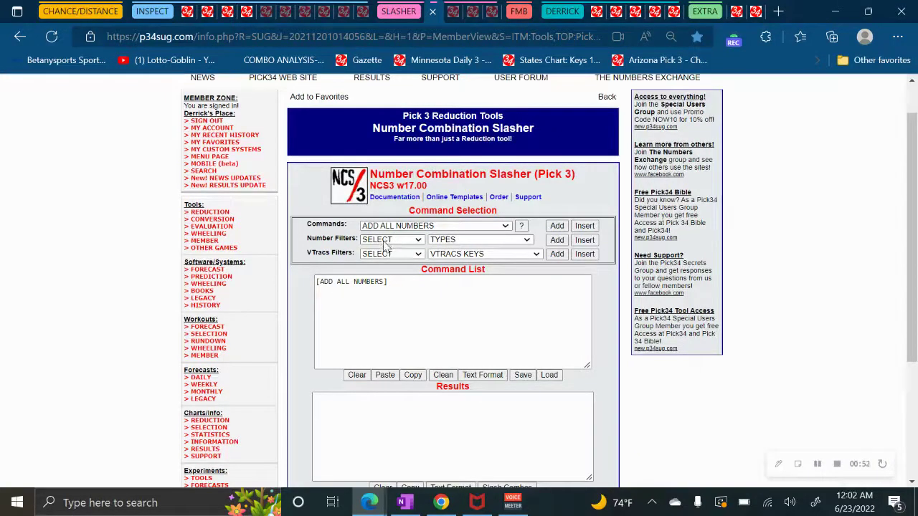
Add a SELECT TYPES number filter to the command list and give it the value S
{"action": "left_click", "coordinate": [452, 241]}
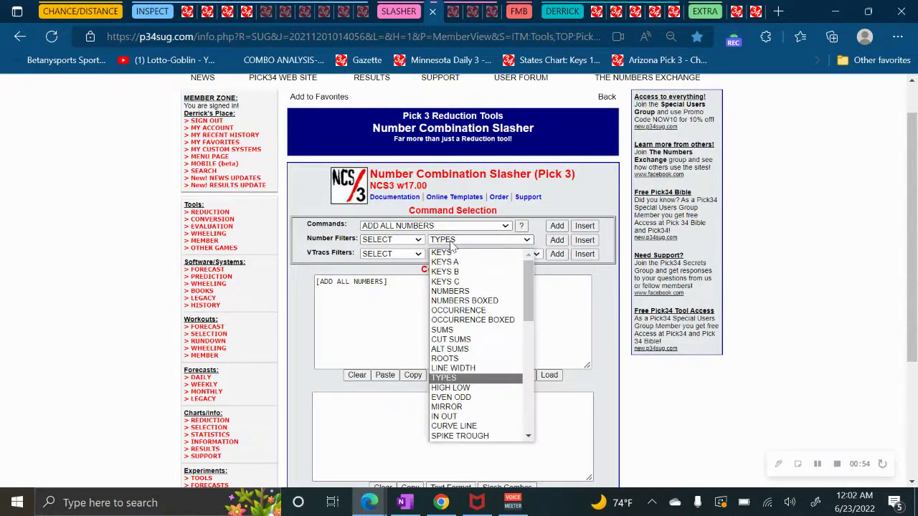
{"action": "left_click", "coordinate": [465, 378]}
{"action": "left_click", "coordinate": [558, 240]}
{"action": "left_click", "coordinate": [387, 294]}
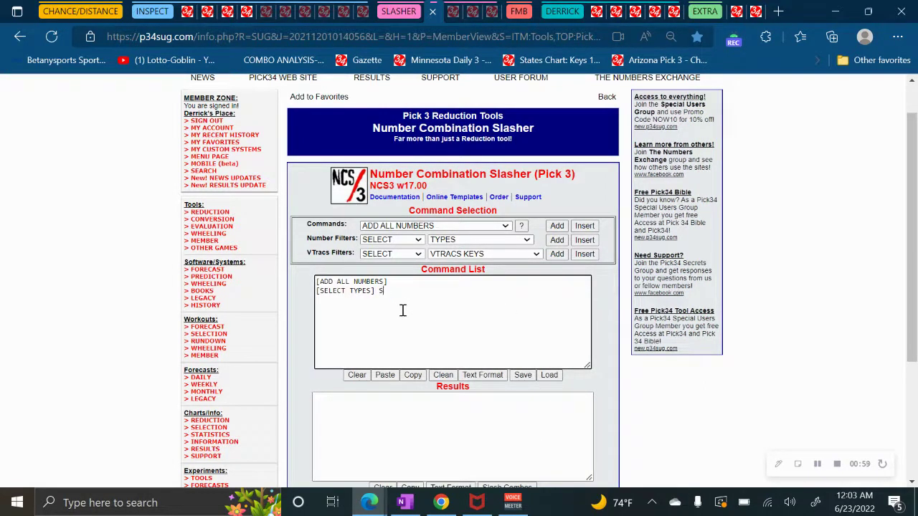
{"action": "type", "text": "S"}
Slash the combos with the current command list and look through the results
{"action": "scroll", "coordinate": [610, 431], "scroll_direction": "down", "scroll_amount": 1}
{"action": "left_click", "coordinate": [520, 426]}
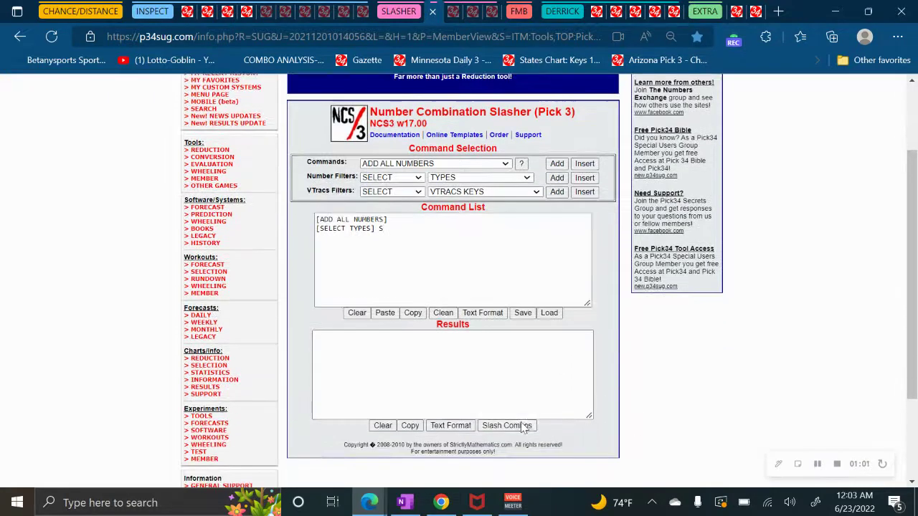
{"action": "scroll", "coordinate": [603, 405], "scroll_direction": "down", "scroll_amount": 1}
{"action": "scroll", "coordinate": [582, 271], "scroll_direction": "down", "scroll_amount": 1}
{"action": "mouse_move", "coordinate": [586, 287]}
{"action": "left_mouse_down"}
{"action": "mouse_move", "coordinate": [588, 346]}
{"action": "mouse_move", "coordinate": [590, 272]}
{"action": "left_mouse_up"}
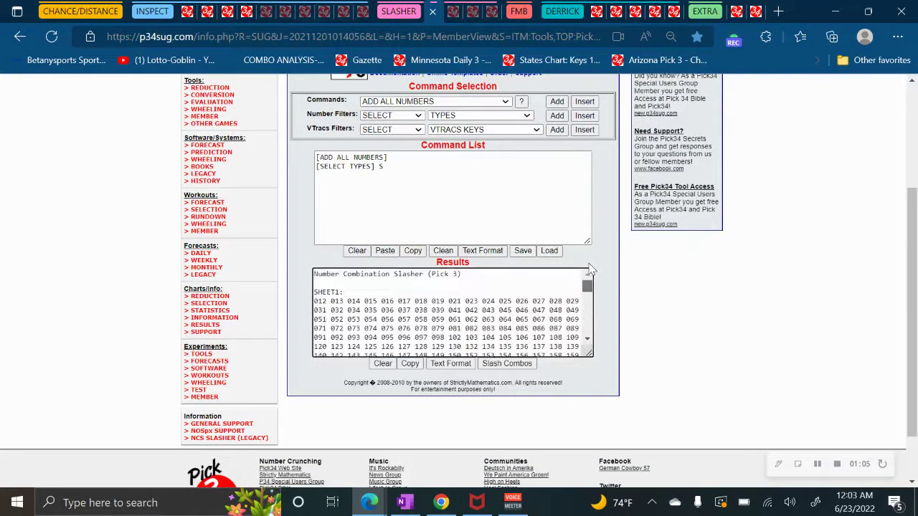
Change the first command to ADD ALL NUMBERS BOXED and slash the combos again
{"action": "scroll", "coordinate": [651, 361], "scroll_direction": "up", "scroll_amount": 2}
{"action": "left_click", "coordinate": [385, 282]}
{"action": "type", "text": "BOXED"}
{"action": "scroll", "coordinate": [444, 355], "scroll_direction": "down", "scroll_amount": 2}
{"action": "left_click", "coordinate": [508, 363]}
Review the boxed combinations and enlarge the results box slightly to show more lines
{"action": "scroll", "coordinate": [581, 305], "scroll_direction": "down", "scroll_amount": 2}
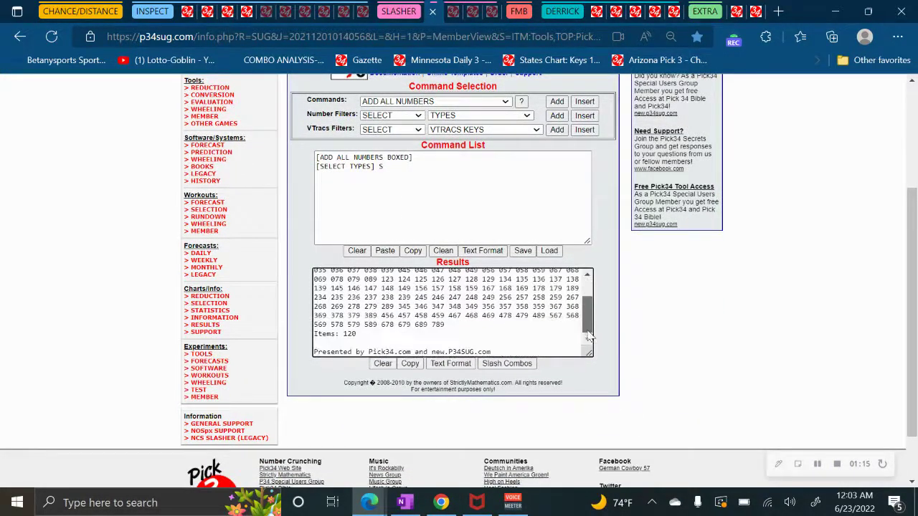
{"action": "scroll", "coordinate": [587, 340], "scroll_direction": "up", "scroll_amount": 3}
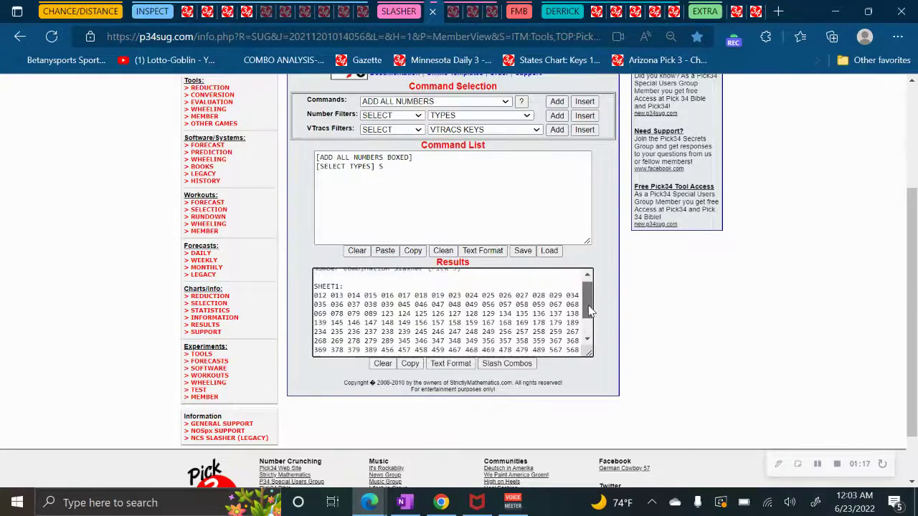
{"action": "left_click_drag", "start_coordinate": [587, 352], "coordinate": [607, 368]}
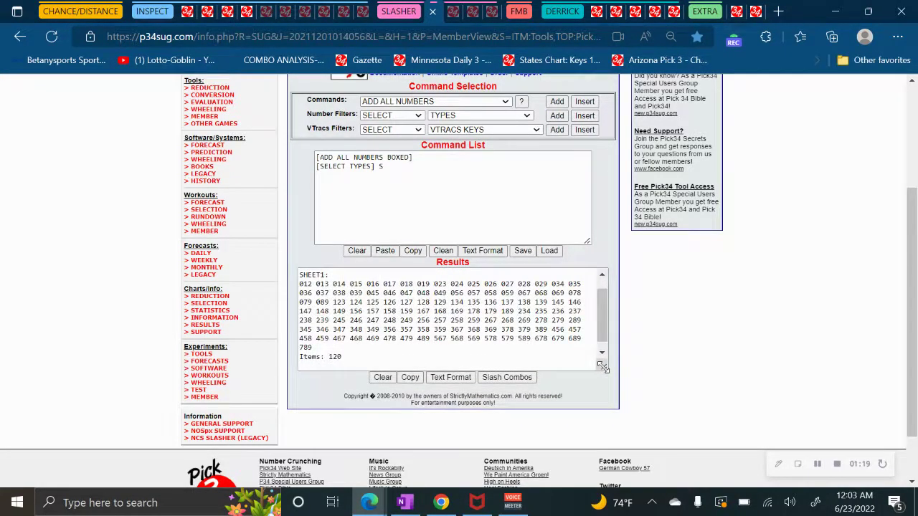
Add a SELECT KEYS number filter with the keys 0 1 2 3 and slash the combos
{"action": "scroll", "coordinate": [434, 203], "scroll_direction": "up", "scroll_amount": 1}
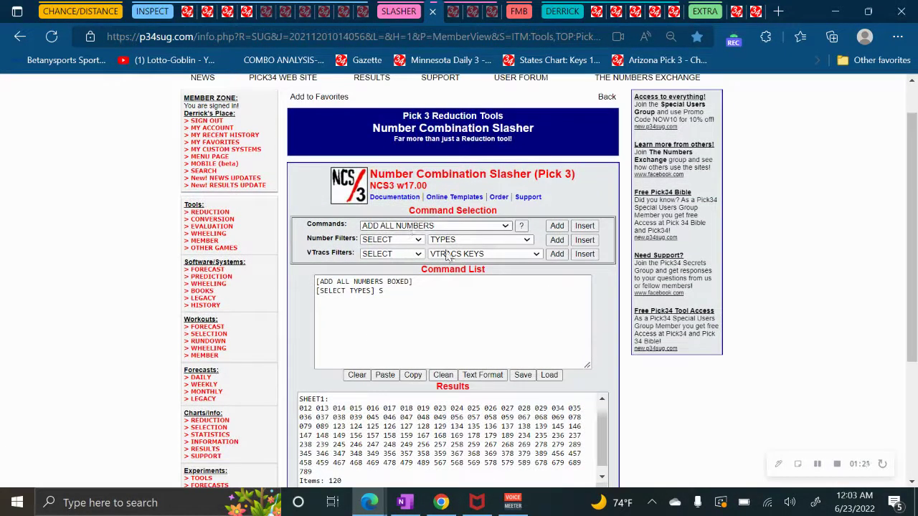
{"action": "left_click", "coordinate": [445, 241]}
{"action": "left_click", "coordinate": [444, 252]}
{"action": "left_click", "coordinate": [557, 240]}
{"action": "left_click", "coordinate": [441, 305]}
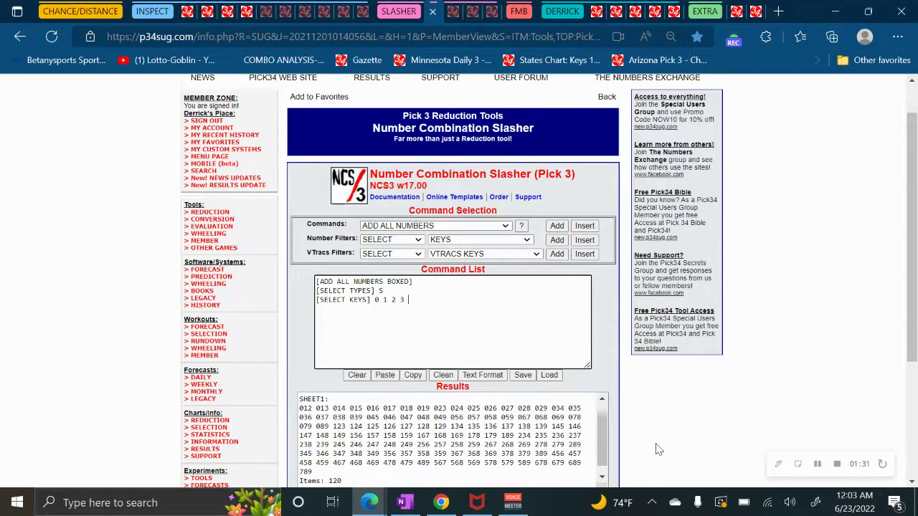
{"action": "scroll", "coordinate": [655, 450], "scroll_direction": "down", "scroll_amount": 2}
{"action": "left_click", "coordinate": [518, 382]}
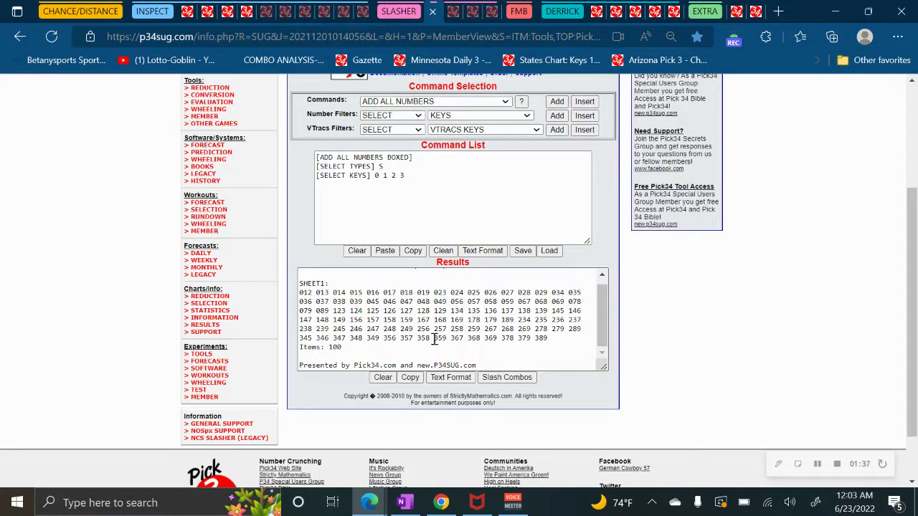
Slash the combos with the SELECT TYPES value changed to D, and once more with the SELECT KEYS line deleted
{"action": "left_click", "coordinate": [394, 171]}
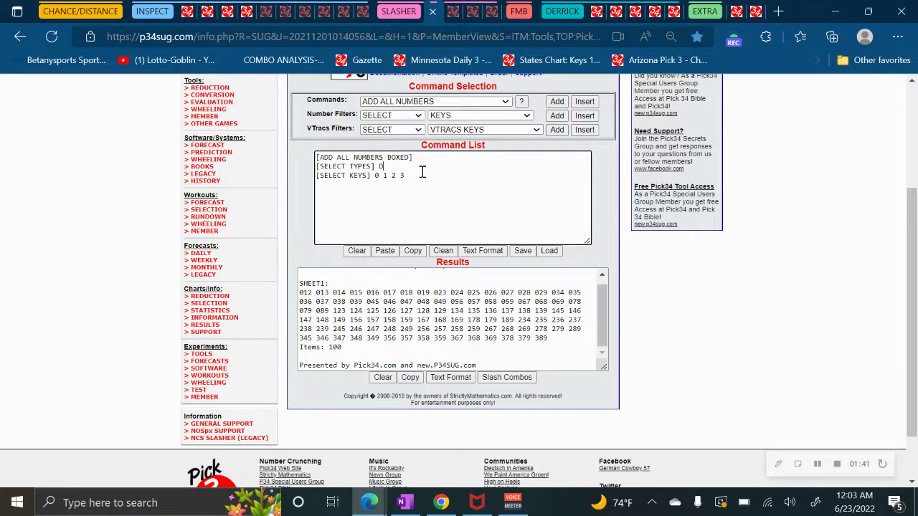
{"action": "left_click", "coordinate": [507, 379]}
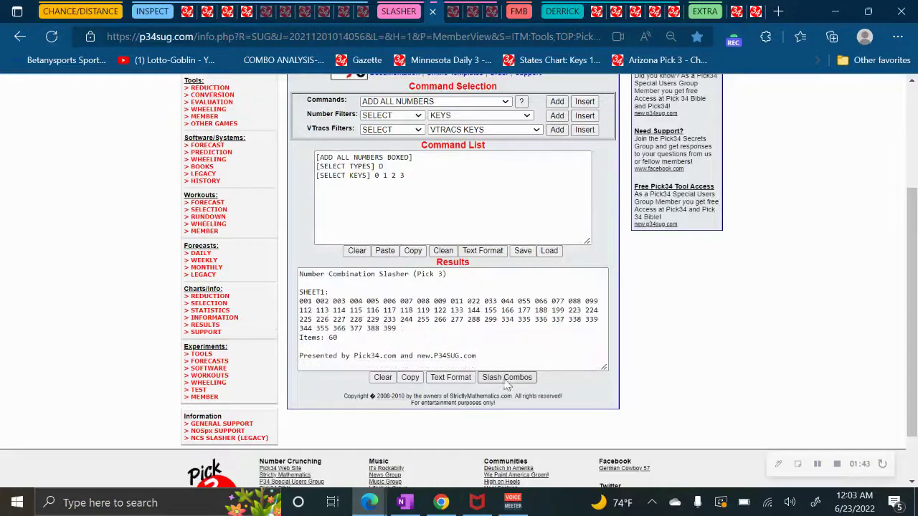
{"action": "left_click_drag", "start_coordinate": [410, 176], "coordinate": [315, 176]}
{"action": "key", "text": "Delete"}
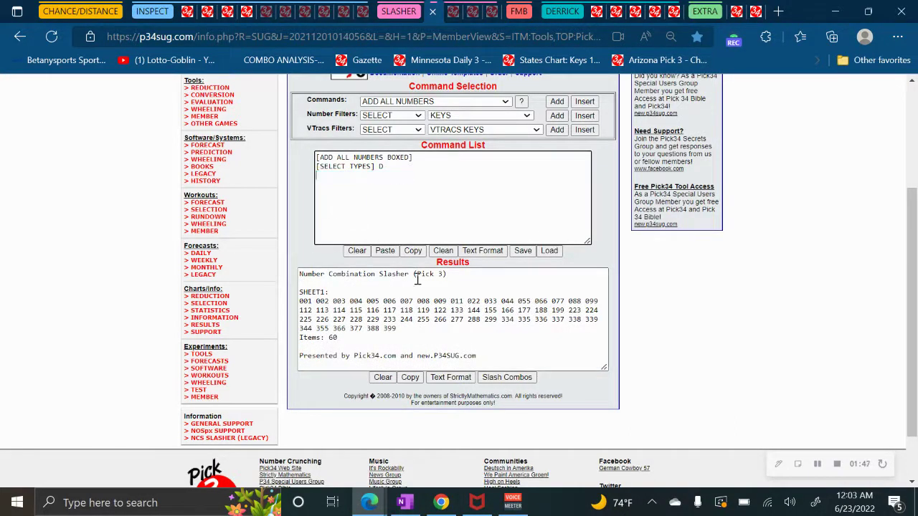
{"action": "left_click", "coordinate": [508, 379]}
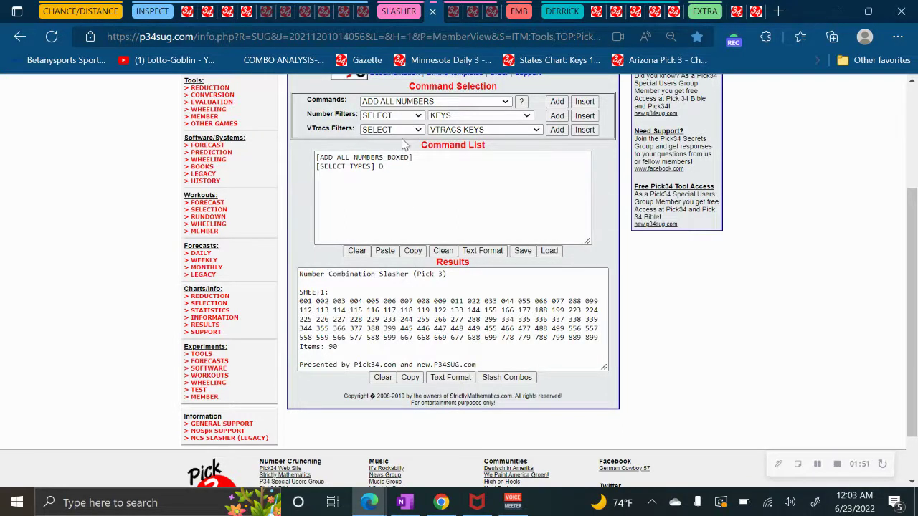
Clear both the command list and the results
{"action": "left_click", "coordinate": [432, 117]}
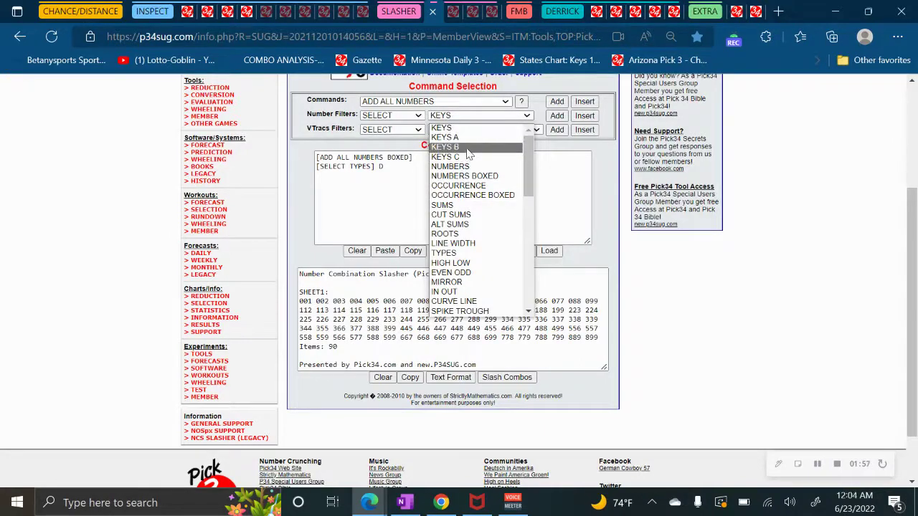
{"action": "left_click", "coordinate": [400, 180]}
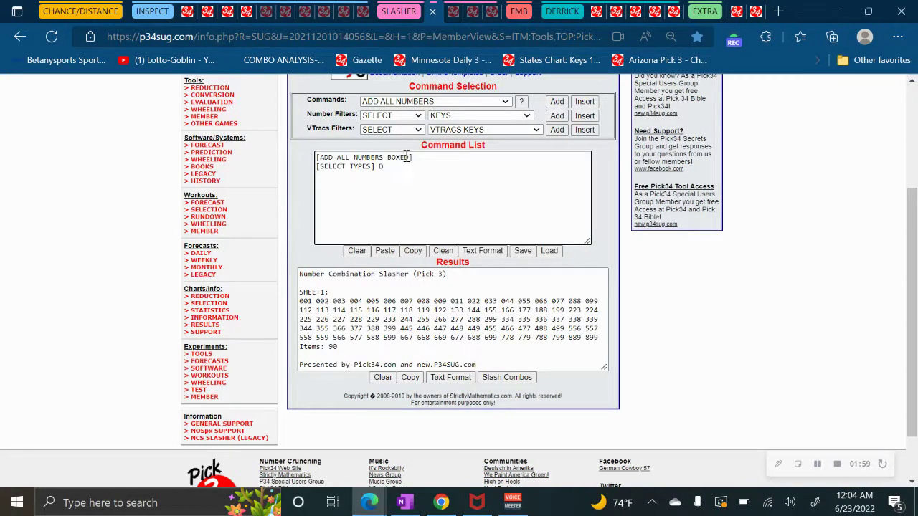
{"action": "left_click", "coordinate": [357, 250]}
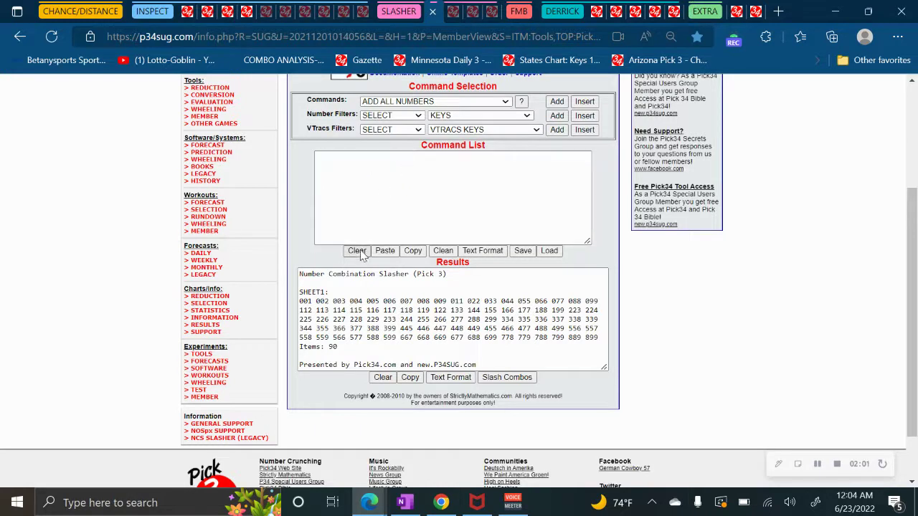
{"action": "left_click", "coordinate": [383, 377]}
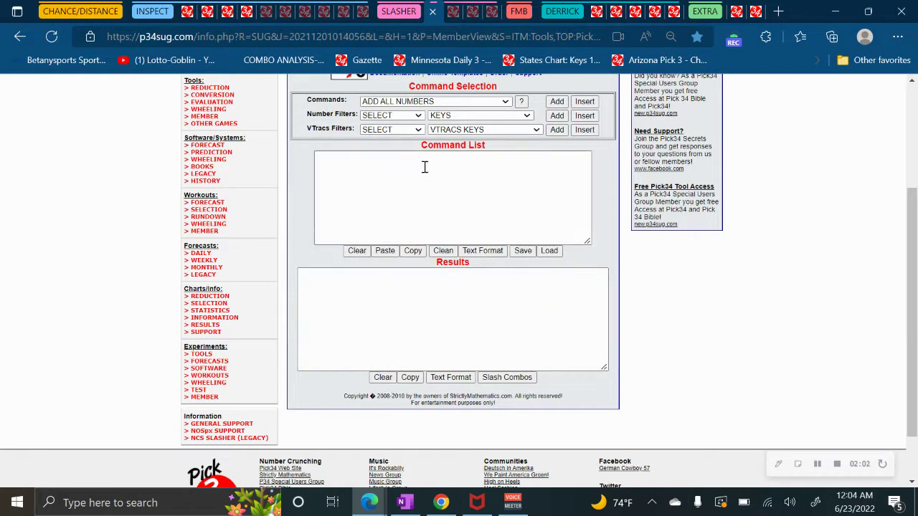
Choose ADD ALL NUMBERS BOXED as the command, add it to the command list, and clear the list again
{"action": "left_click", "coordinate": [445, 103]}
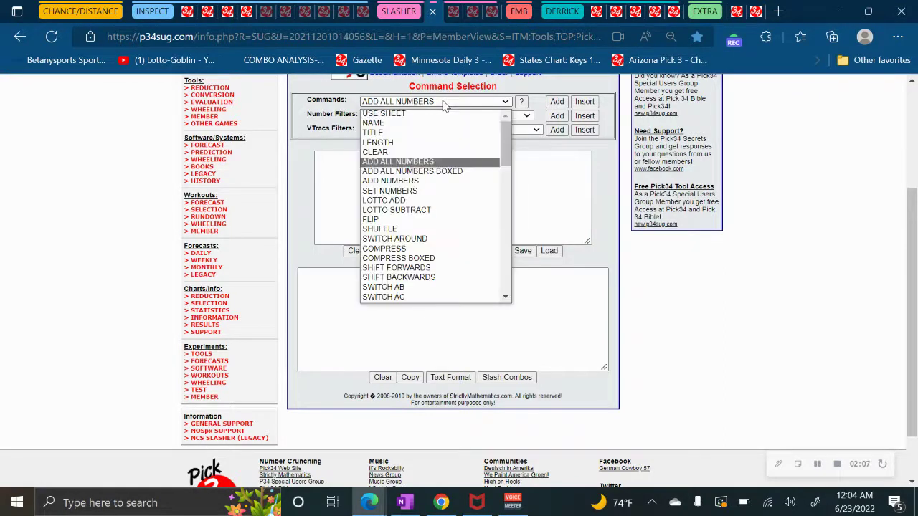
{"action": "left_click", "coordinate": [427, 171]}
{"action": "left_click", "coordinate": [557, 101]}
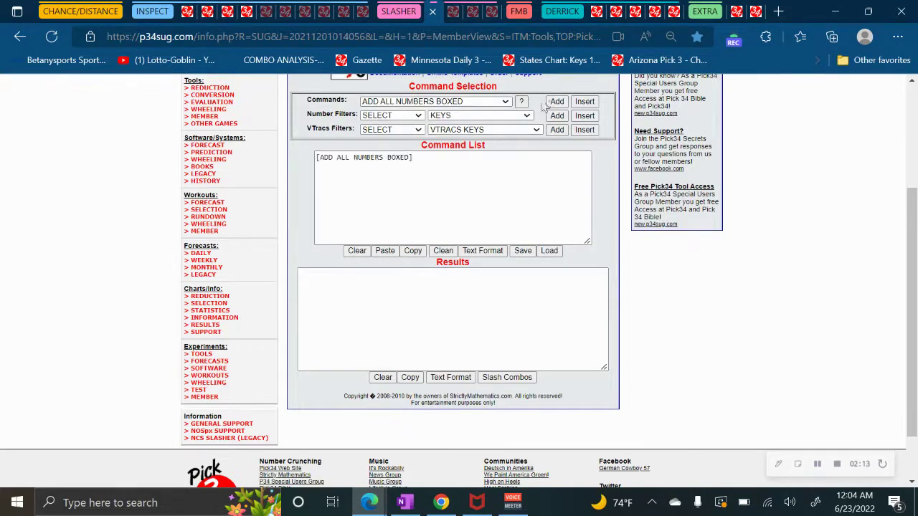
{"action": "left_click", "coordinate": [408, 153]}
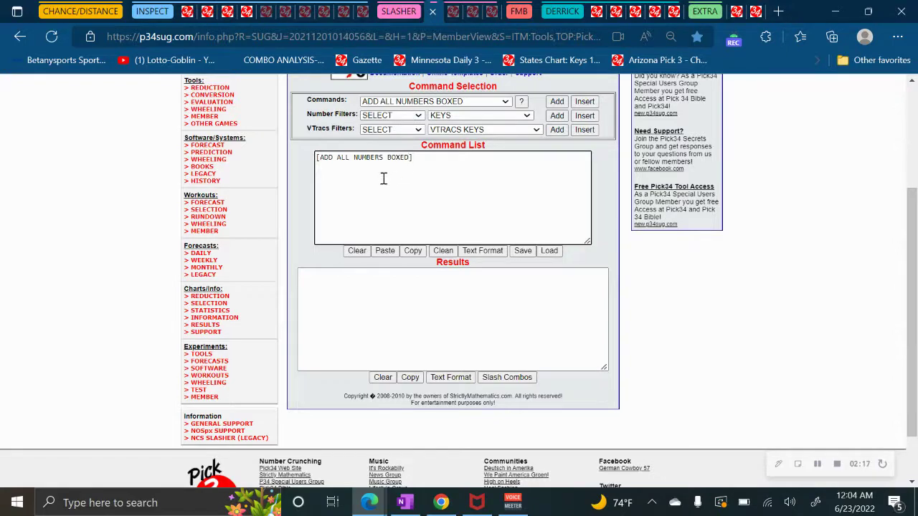
{"action": "left_click", "coordinate": [358, 251]}
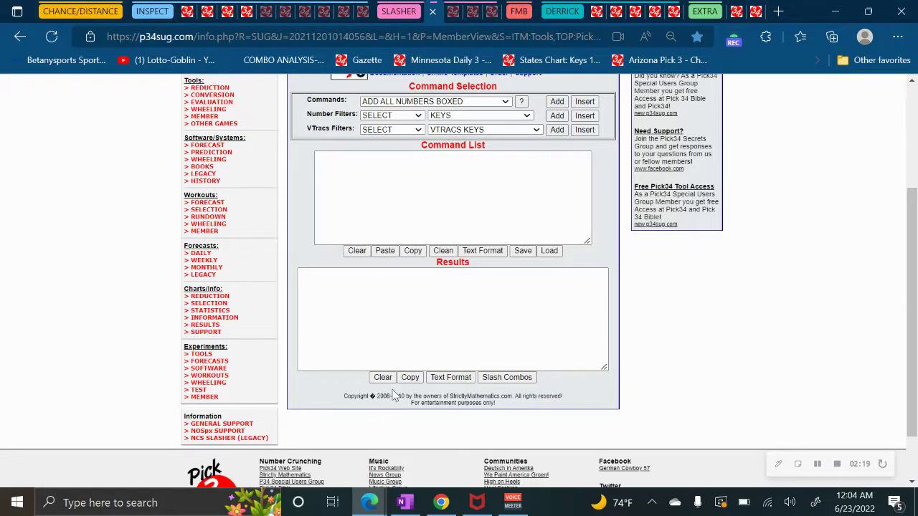
Check the States Chart: Keys 15 page, and return to the slasher to add ADD ALL NUMBERS BOXED to the command list
{"action": "left_click", "coordinate": [753, 15]}
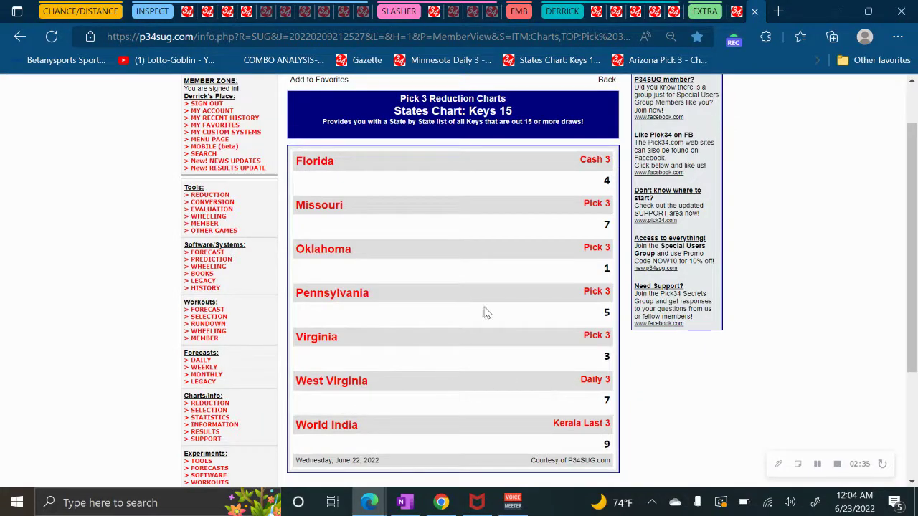
{"action": "left_click", "coordinate": [436, 11]}
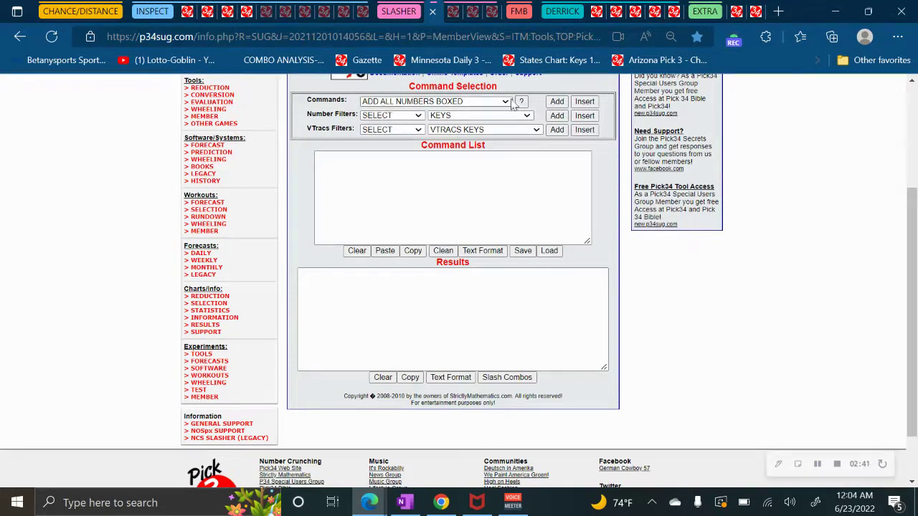
{"action": "left_click", "coordinate": [557, 102]}
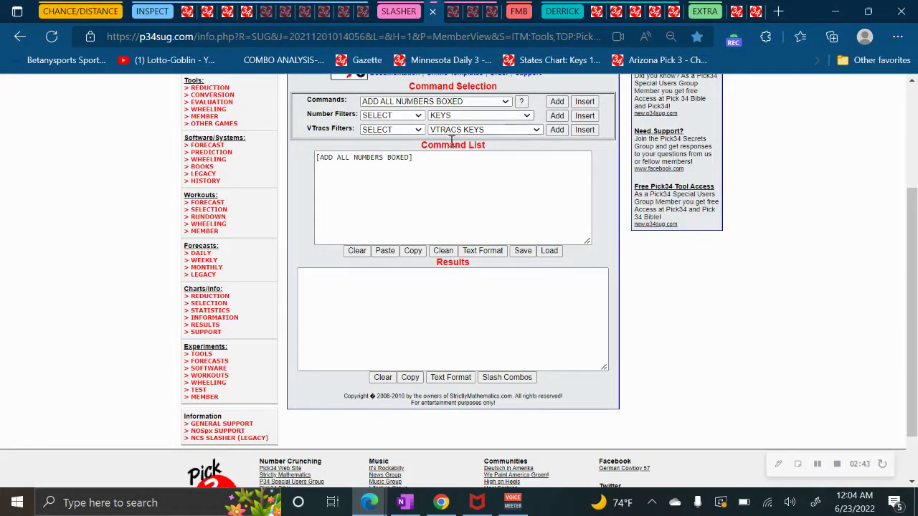
Add SELECT KEYS with the value 3 to the command list and slash the combos
{"action": "left_click", "coordinate": [557, 115]}
{"action": "left_click", "coordinate": [377, 173]}
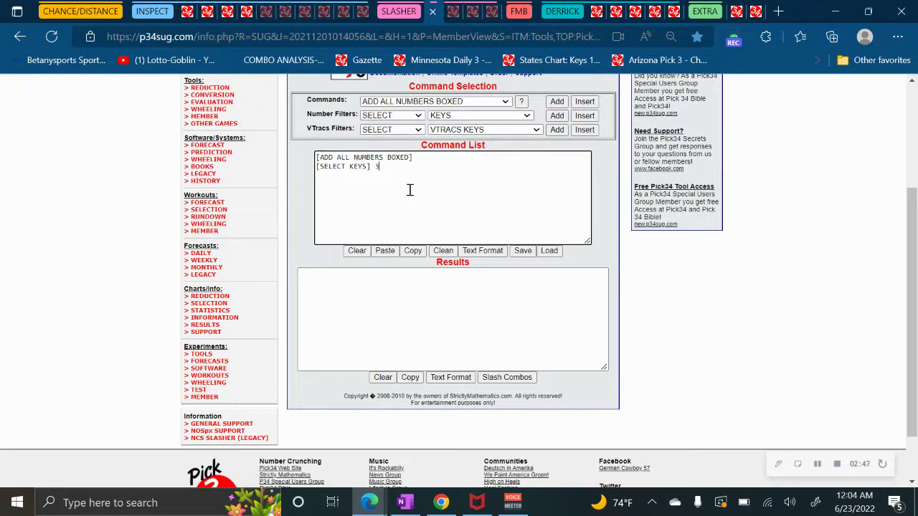
{"action": "left_click", "coordinate": [515, 379]}
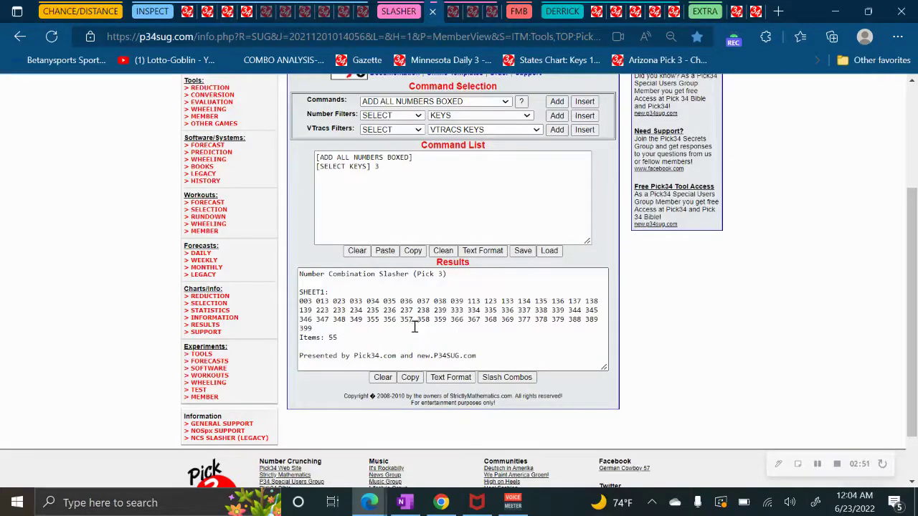
Add a SELECT TYPES number filter with the value S to the command list and slash the combos again
{"action": "left_click", "coordinate": [513, 117]}
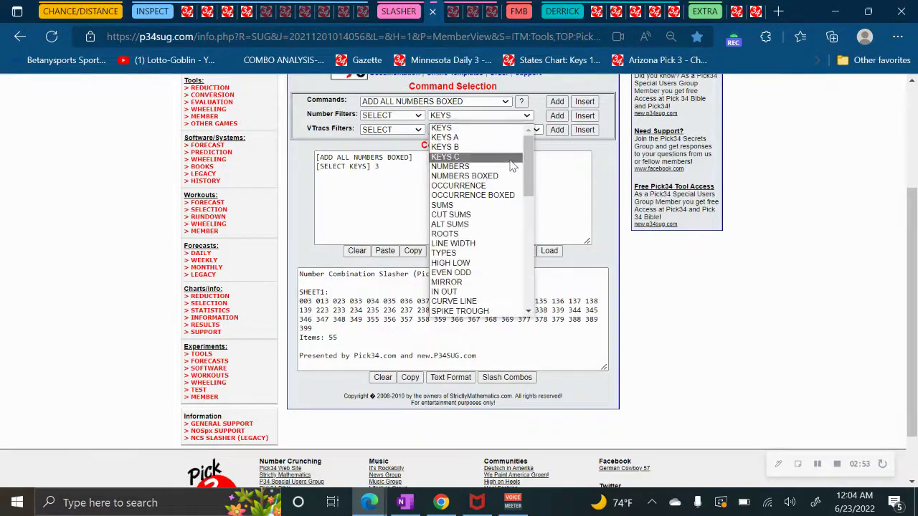
{"action": "left_click", "coordinate": [473, 255]}
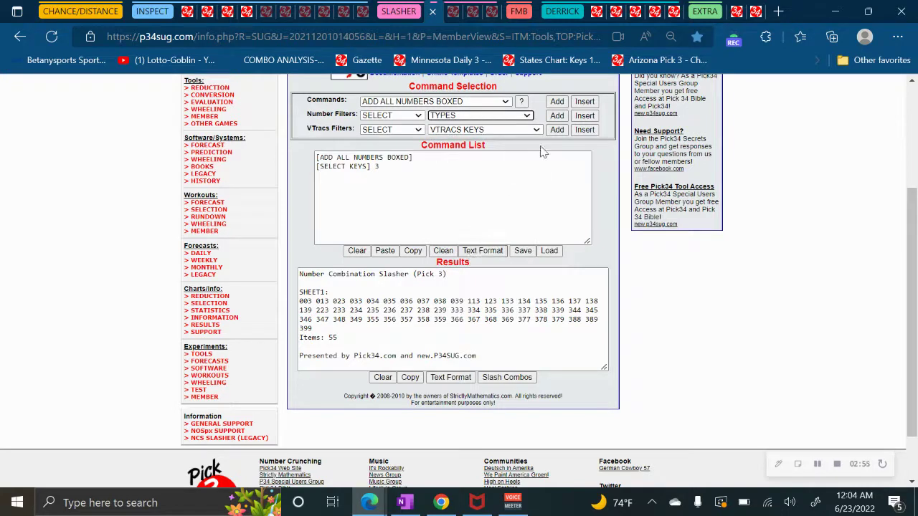
{"action": "left_click", "coordinate": [556, 116]}
{"action": "left_click", "coordinate": [425, 179]}
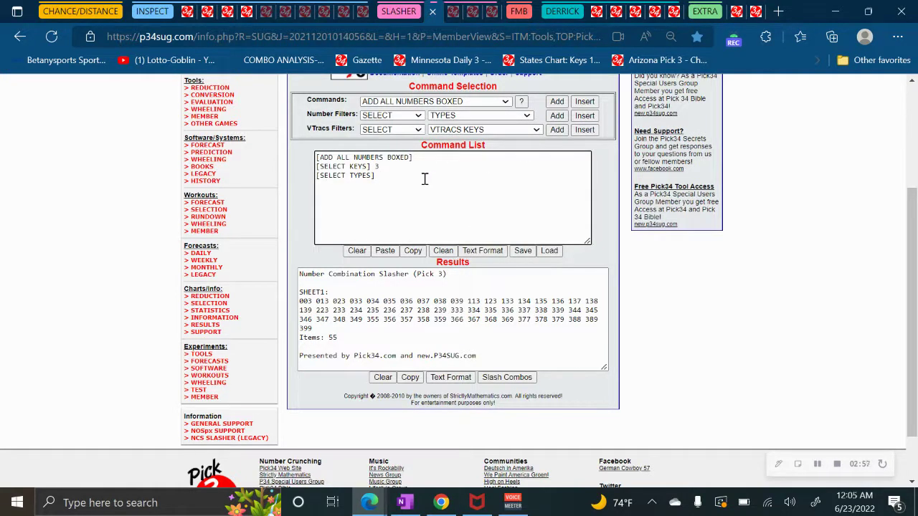
{"action": "type", "text": "S"}
{"action": "left_click", "coordinate": [514, 380]}
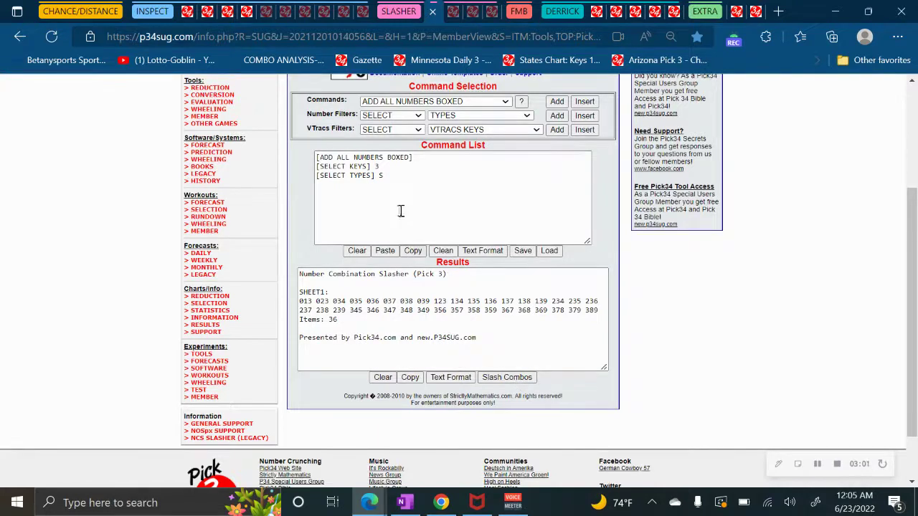
Delete the SELECT TYPES line from the command list, keeping the SELECT KEYS line
{"action": "left_click", "coordinate": [408, 179]}
{"action": "key", "text": "BackSpace"}
{"action": "key", "text": "BackSpace"}
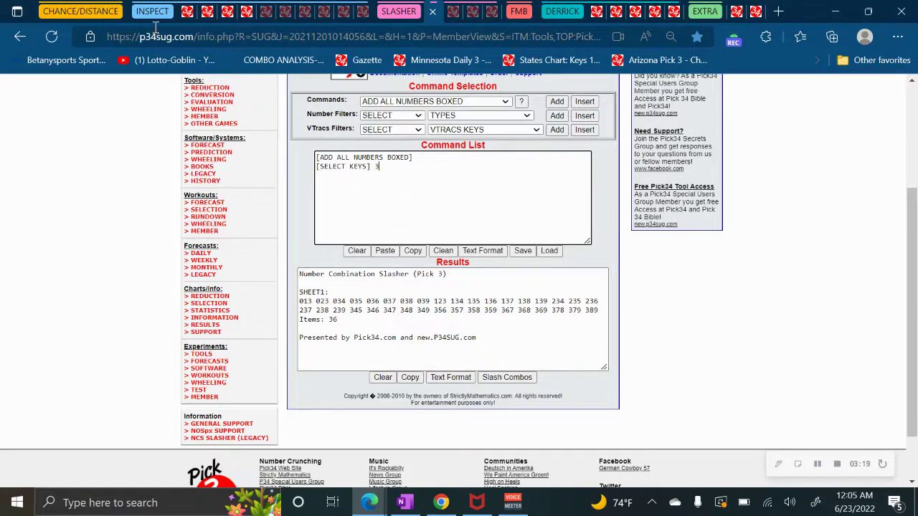
In the General Filters draw history chart, choose Virginia Pick 3 as the lottery and General Filters Keys as the filter information
{"action": "left_click", "coordinate": [98, 10]}
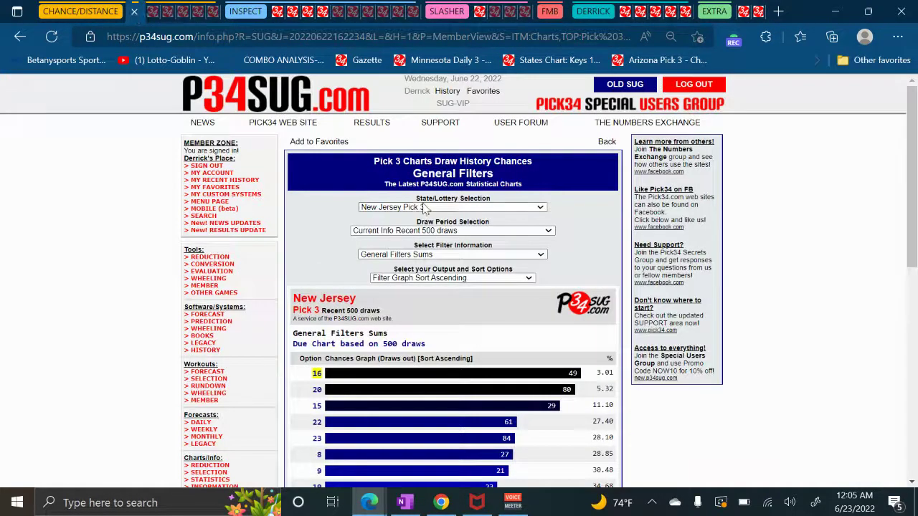
{"action": "left_click", "coordinate": [459, 207]}
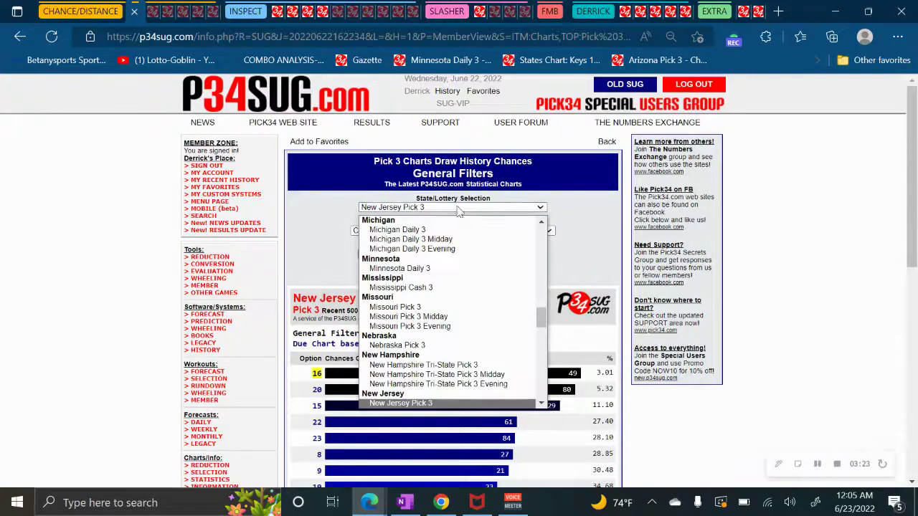
{"action": "left_click_drag", "start_coordinate": [541, 314], "coordinate": [543, 368]}
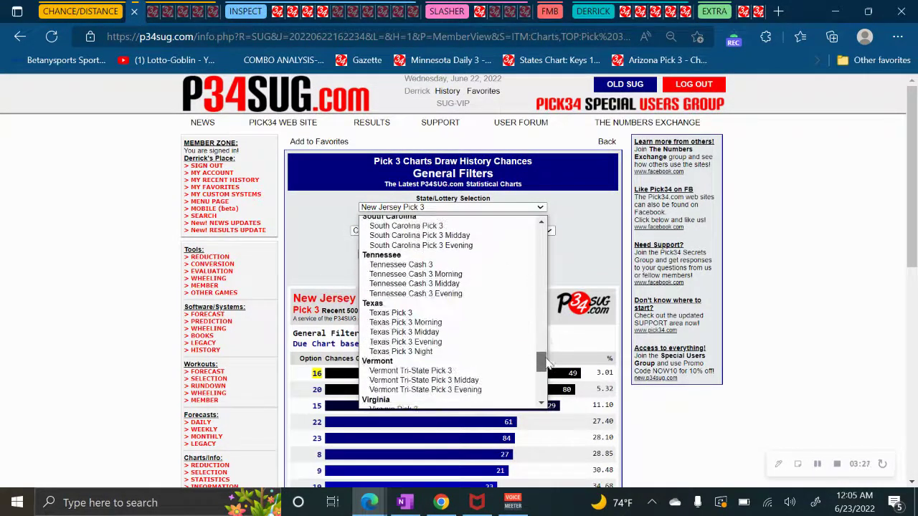
{"action": "scroll", "coordinate": [413, 317], "scroll_direction": "down", "scroll_amount": 5}
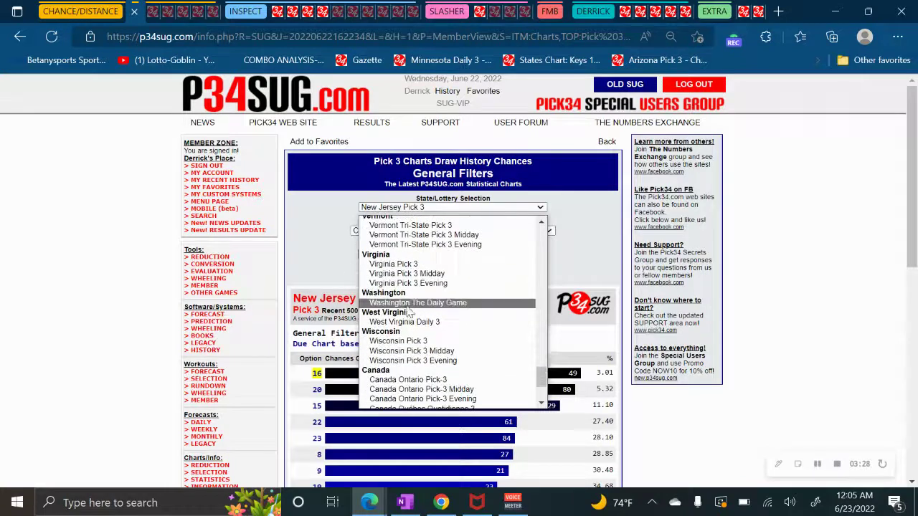
{"action": "left_click", "coordinate": [400, 264]}
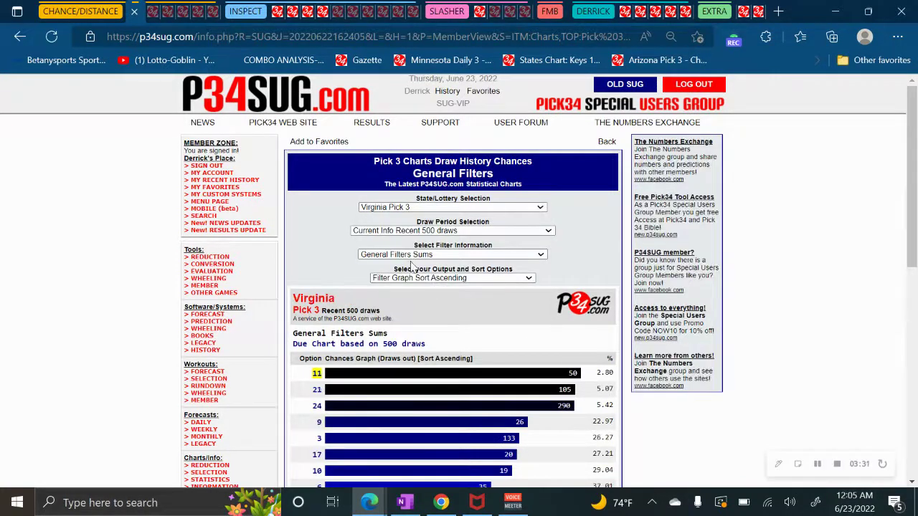
{"action": "left_click", "coordinate": [418, 256]}
{"action": "left_click", "coordinate": [423, 266]}
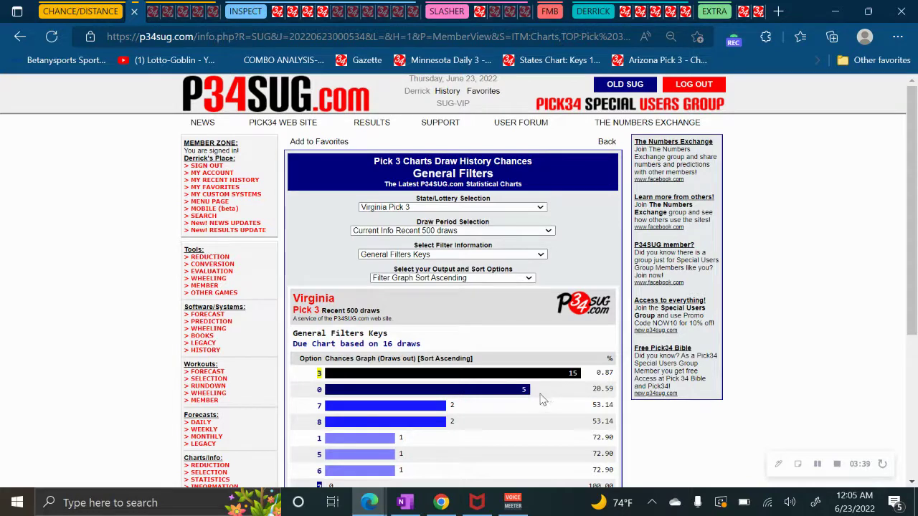
Change the filter information for Virginia Pick 3 to General Filters Sums and review the due chart
{"action": "left_click", "coordinate": [450, 254]}
{"action": "scroll", "coordinate": [445, 352], "scroll_direction": "down", "scroll_amount": 5}
{"action": "scroll", "coordinate": [445, 355], "scroll_direction": "down", "scroll_amount": 3}
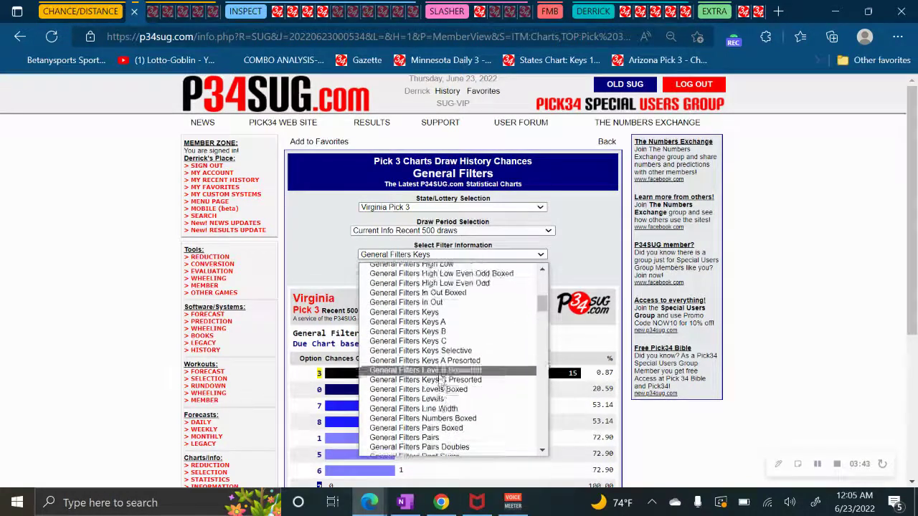
{"action": "left_click", "coordinate": [434, 413]}
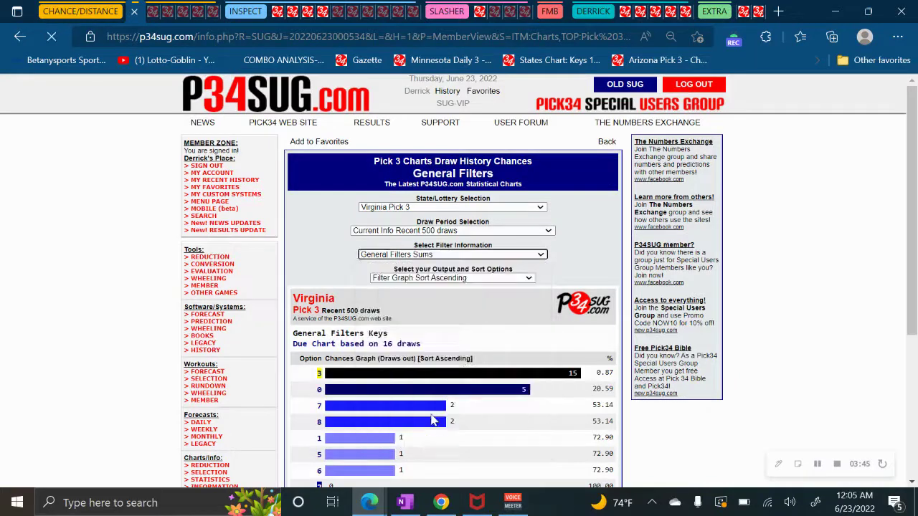
{"action": "key", "text": "F5"}
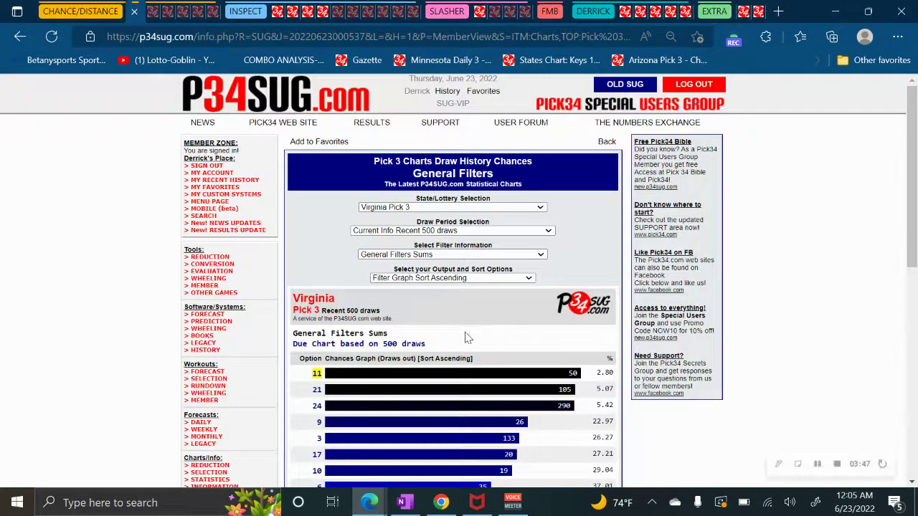
{"action": "scroll", "coordinate": [466, 337], "scroll_direction": "down", "scroll_amount": 1}
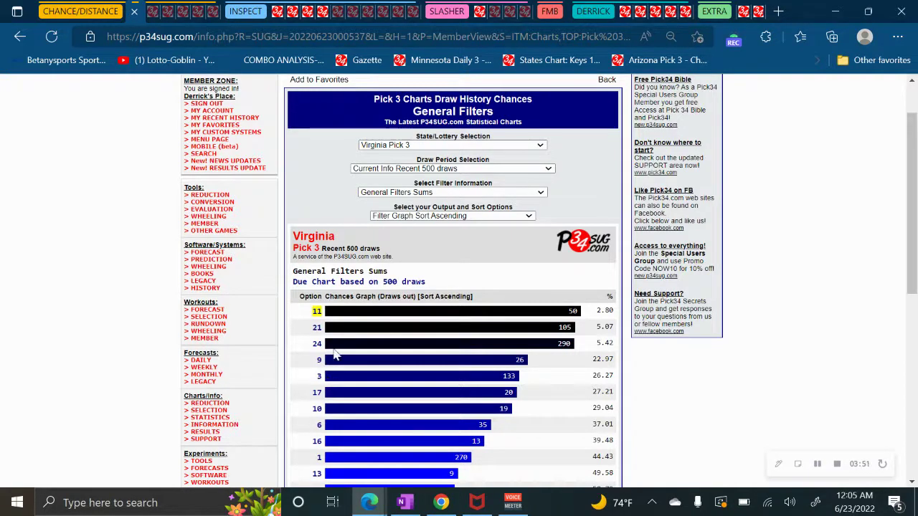
Look at the States Chart: Keys 15 page, and open the SPECIAL FILTER favorite in a new tab
{"action": "left_click", "coordinate": [758, 16]}
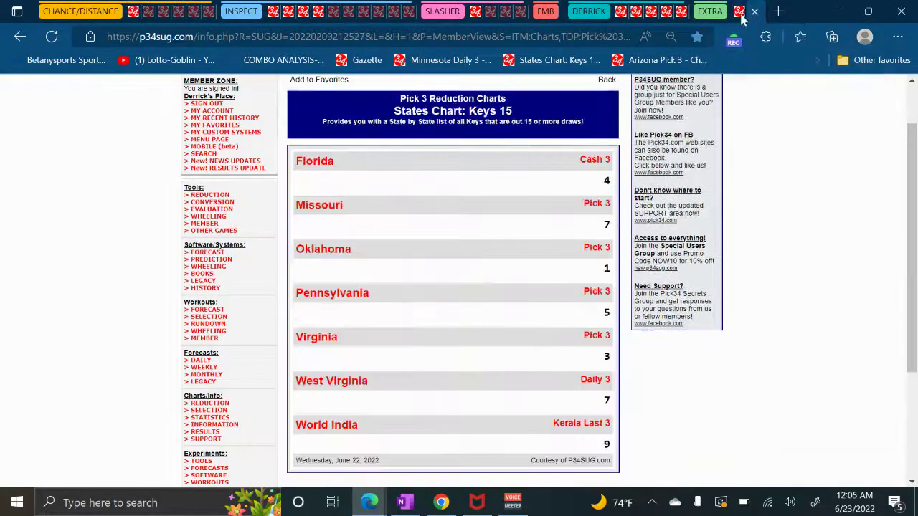
{"action": "left_click", "coordinate": [755, 12]}
{"action": "left_click", "coordinate": [774, 11]}
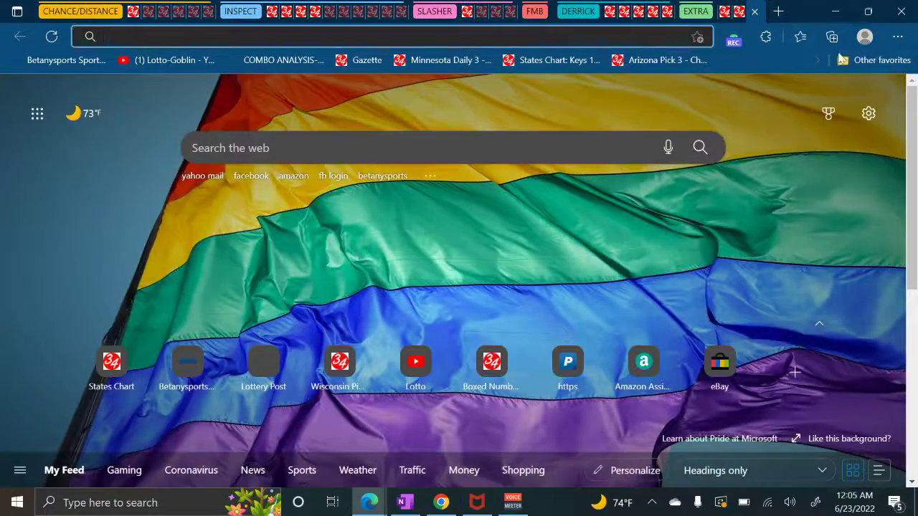
{"action": "left_click", "coordinate": [861, 60]}
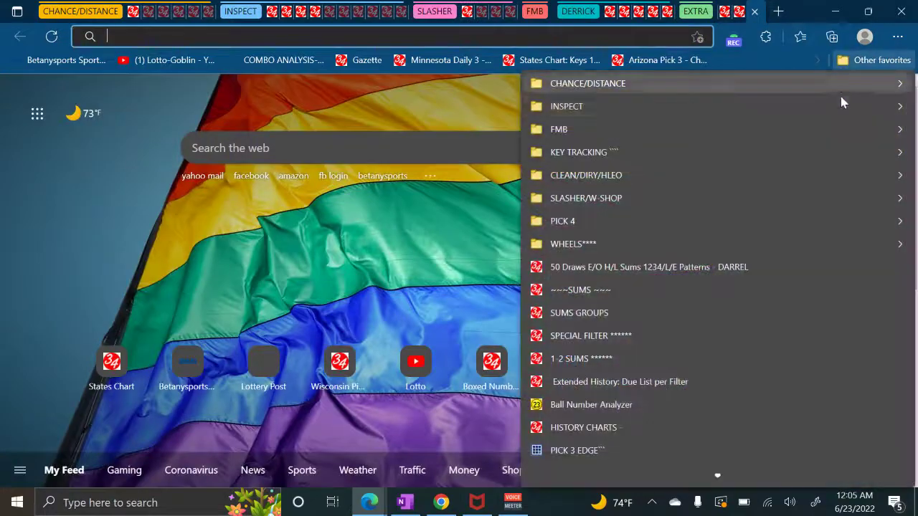
{"action": "left_click", "coordinate": [596, 335]}
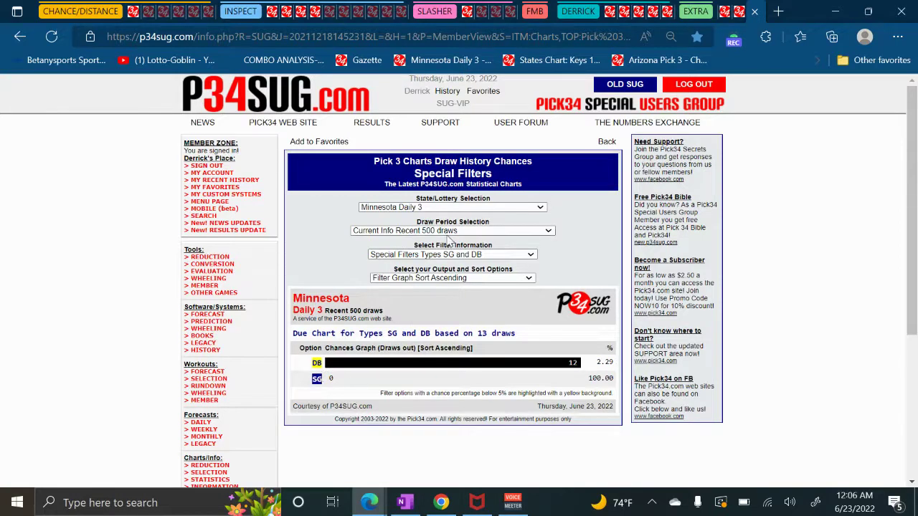
Look through the available special filters, and set the lottery selection to Virginia Pick 3
{"action": "left_click", "coordinate": [455, 256]}
{"action": "scroll", "coordinate": [455, 264], "scroll_direction": "down", "scroll_amount": 1}
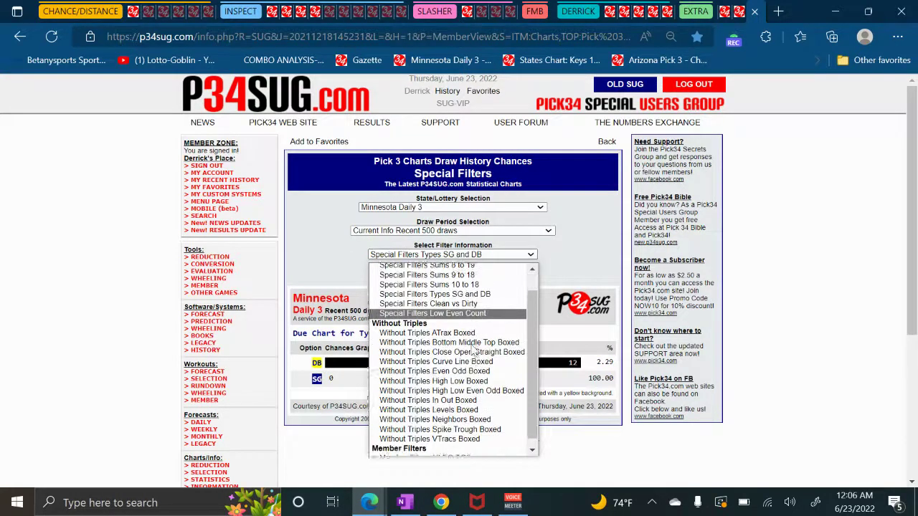
{"action": "left_click", "coordinate": [398, 208]}
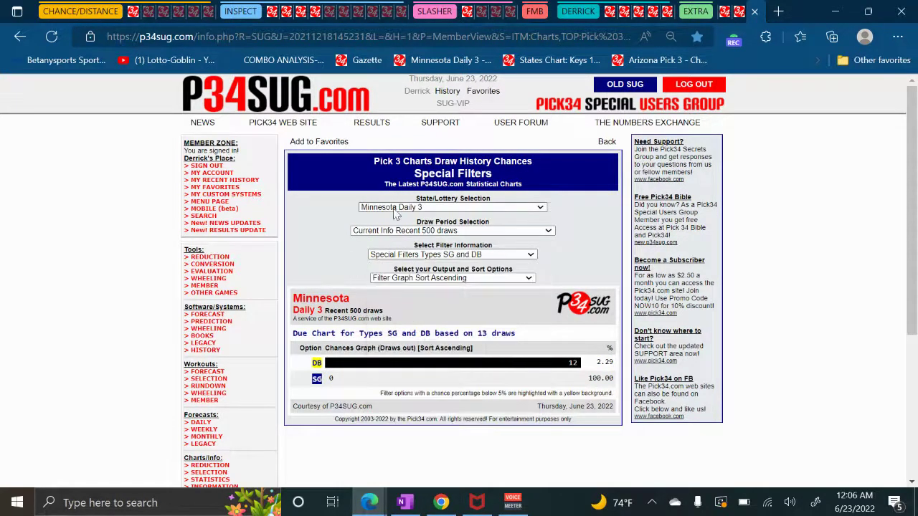
{"action": "left_click", "coordinate": [399, 208]}
{"action": "scroll", "coordinate": [445, 339], "scroll_direction": "down", "scroll_amount": 8}
{"action": "scroll", "coordinate": [445, 339], "scroll_direction": "down", "scroll_amount": 15}
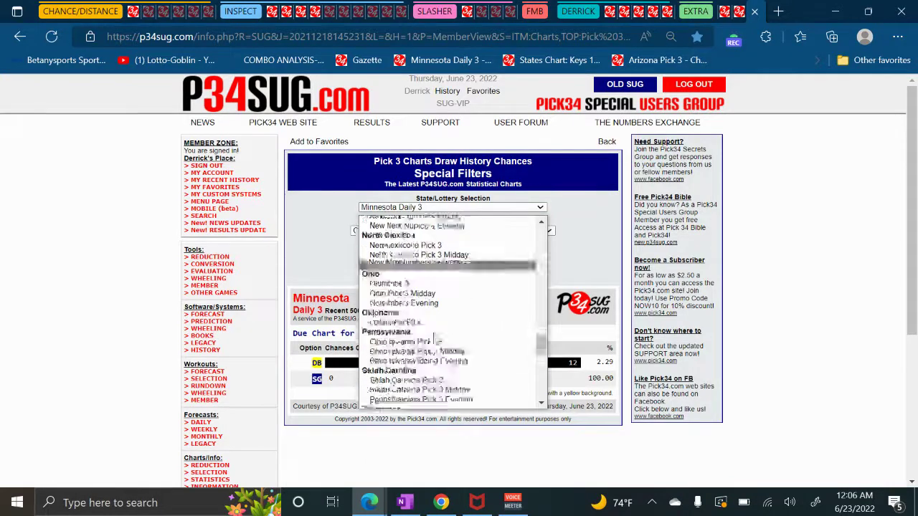
{"action": "left_click", "coordinate": [416, 307]}
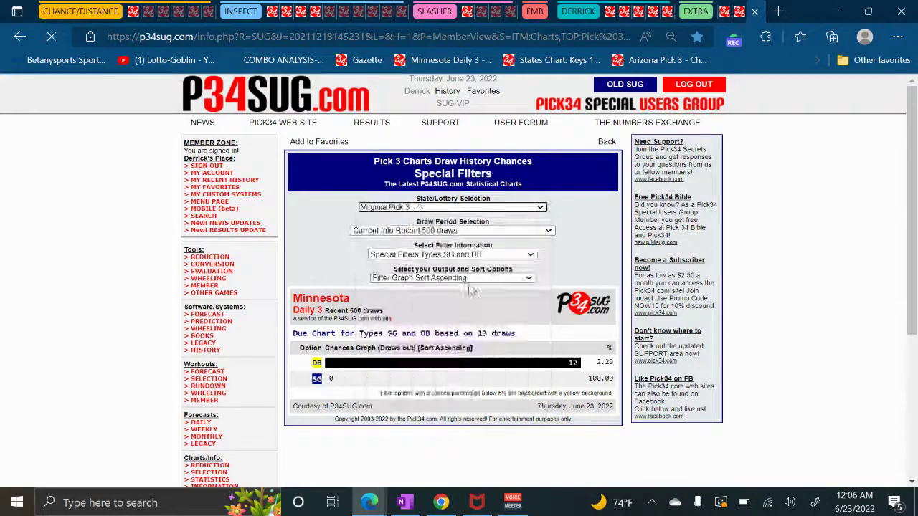
Set the filter information to Special Filters Sums 8 to 19 and review the due chart
{"action": "left_click", "coordinate": [450, 256]}
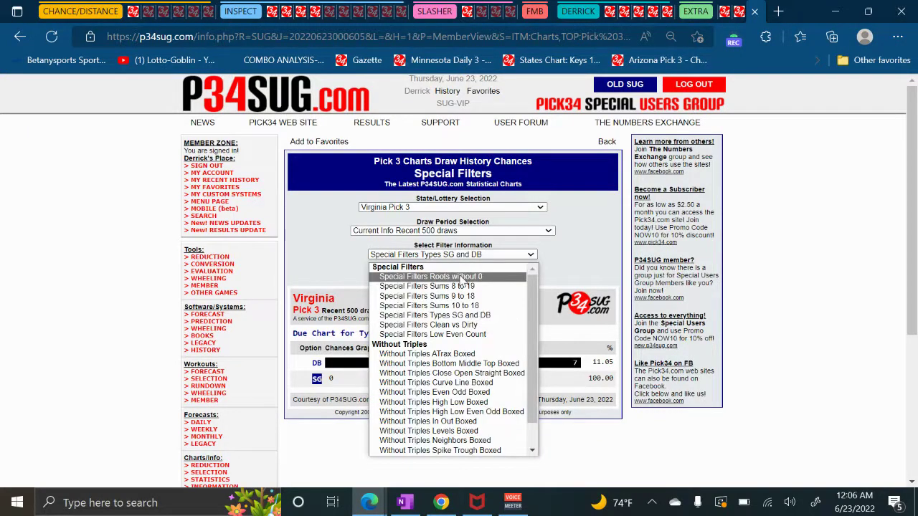
{"action": "left_click", "coordinate": [460, 287]}
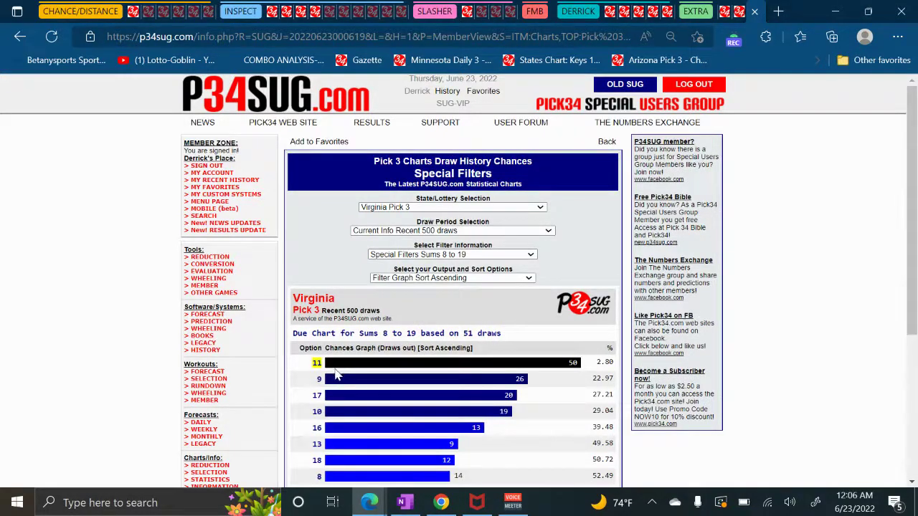
{"action": "scroll", "coordinate": [373, 412], "scroll_direction": "down", "scroll_amount": 1}
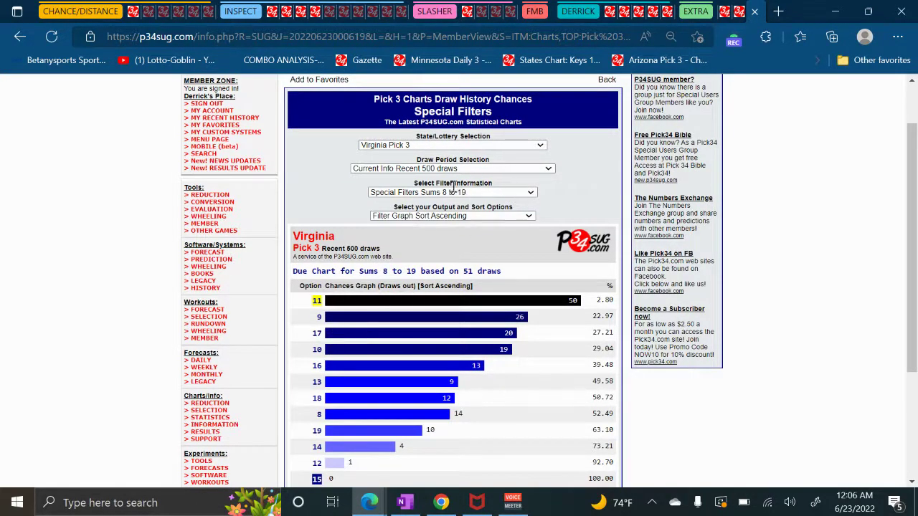
Change the lottery selection to Virginia Pick 3 Midday and review its Sums 8 to 19 due chart
{"action": "left_click", "coordinate": [443, 146]}
{"action": "scroll", "coordinate": [430, 287], "scroll_direction": "down", "scroll_amount": 2}
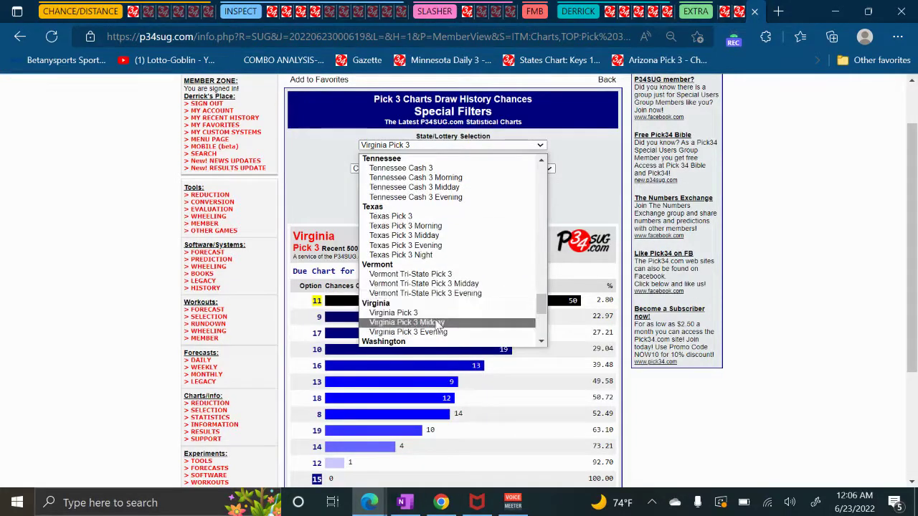
{"action": "left_click", "coordinate": [436, 325]}
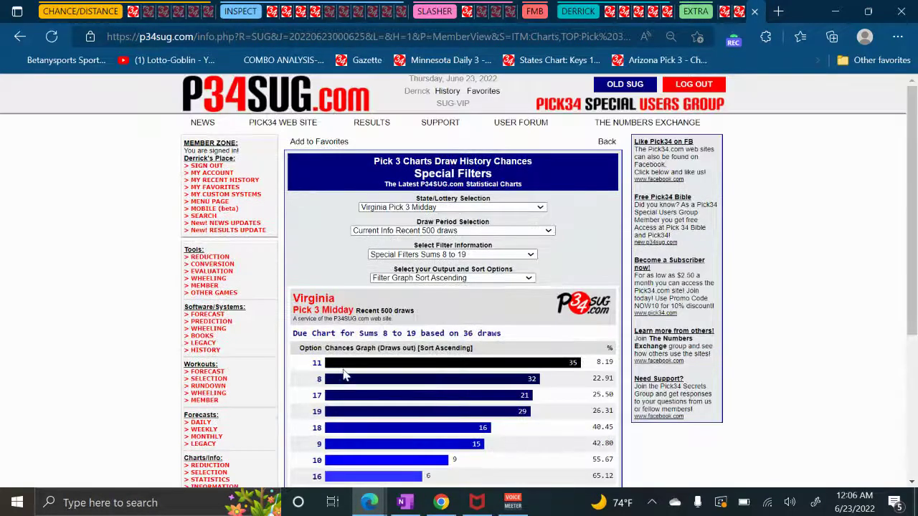
{"action": "scroll", "coordinate": [339, 397], "scroll_direction": "down", "scroll_amount": 1}
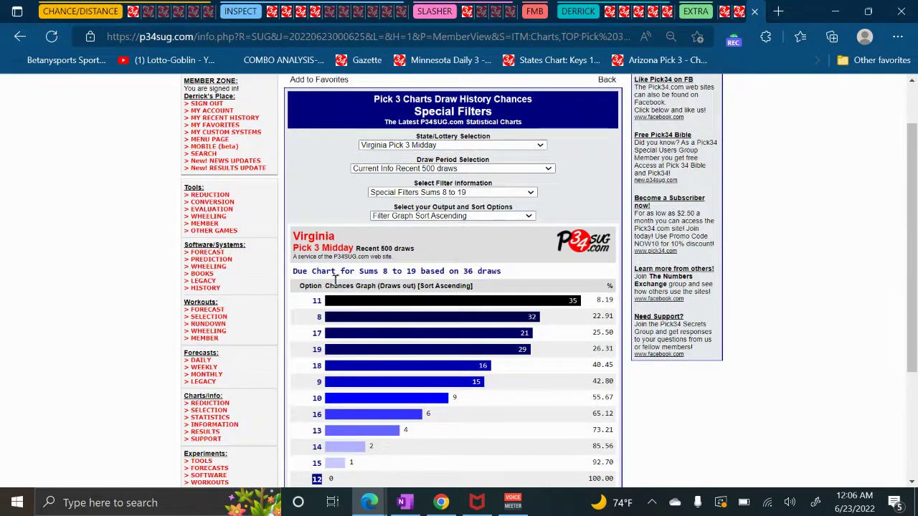
Return to the Virginia Pick 3 General Filters chart and set its filter information to General Filters High Low Boxed
{"action": "left_click", "coordinate": [132, 16]}
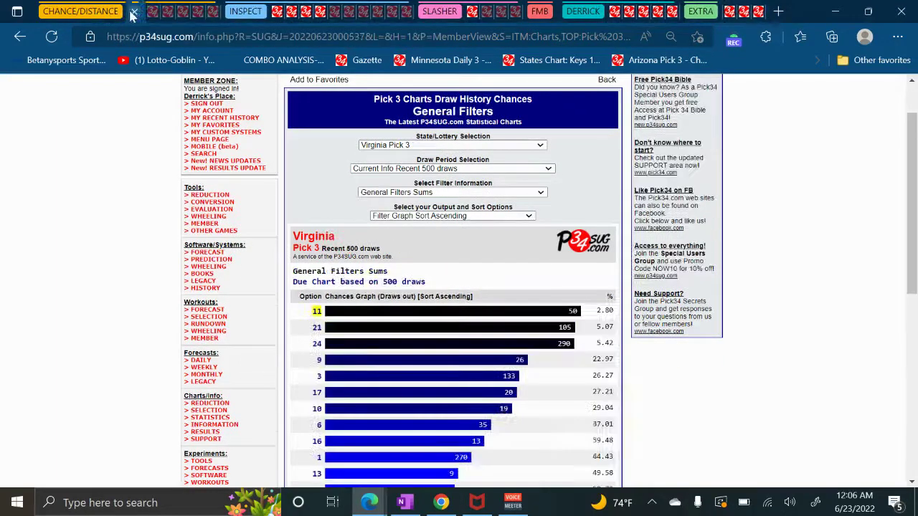
{"action": "left_click", "coordinate": [453, 12]}
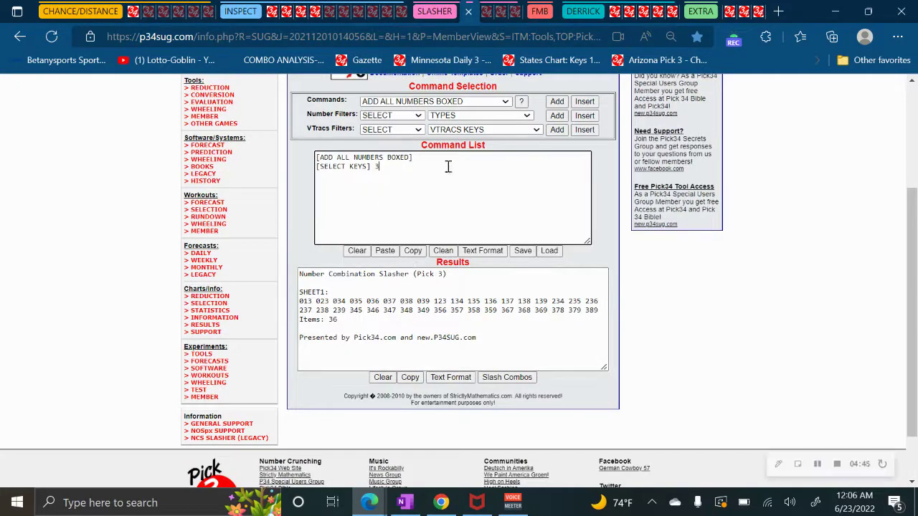
{"action": "left_click", "coordinate": [135, 12]}
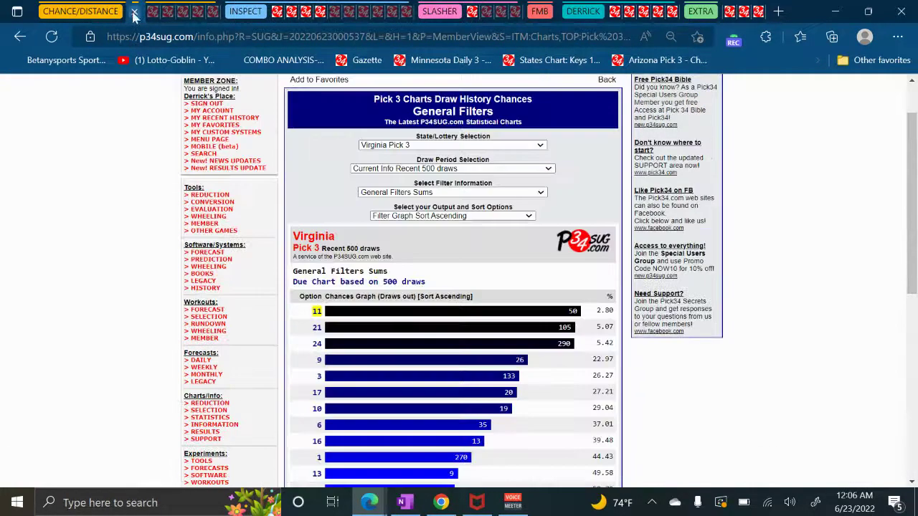
{"action": "left_click", "coordinate": [417, 190]}
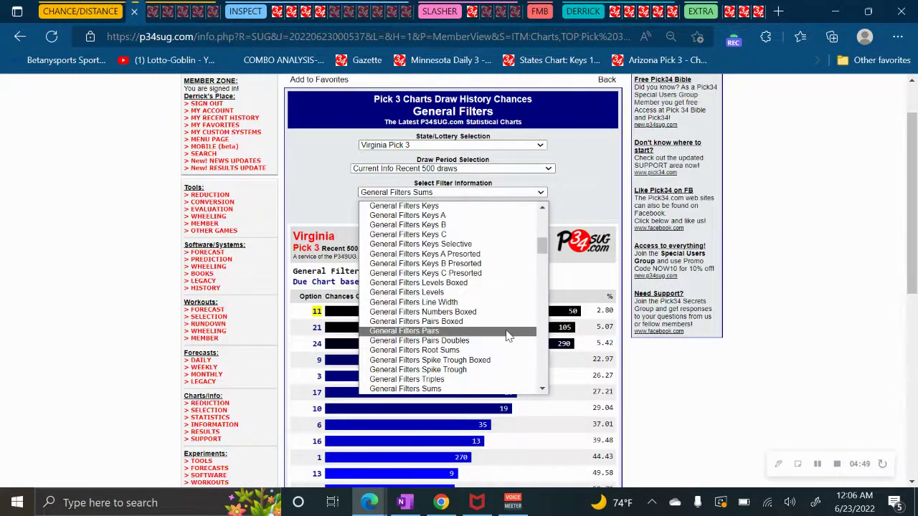
{"action": "scroll", "coordinate": [495, 331], "scroll_direction": "down", "scroll_amount": 2}
{"action": "scroll", "coordinate": [482, 332], "scroll_direction": "up", "scroll_amount": 5}
{"action": "scroll", "coordinate": [482, 331], "scroll_direction": "up", "scroll_amount": 6}
{"action": "scroll", "coordinate": [473, 301], "scroll_direction": "down", "scroll_amount": 6}
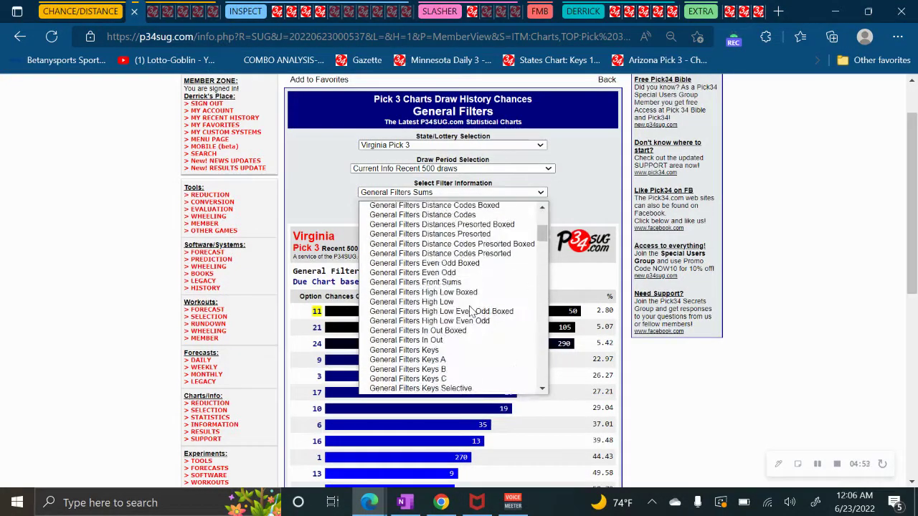
{"action": "scroll", "coordinate": [466, 305], "scroll_direction": "down", "scroll_amount": 1}
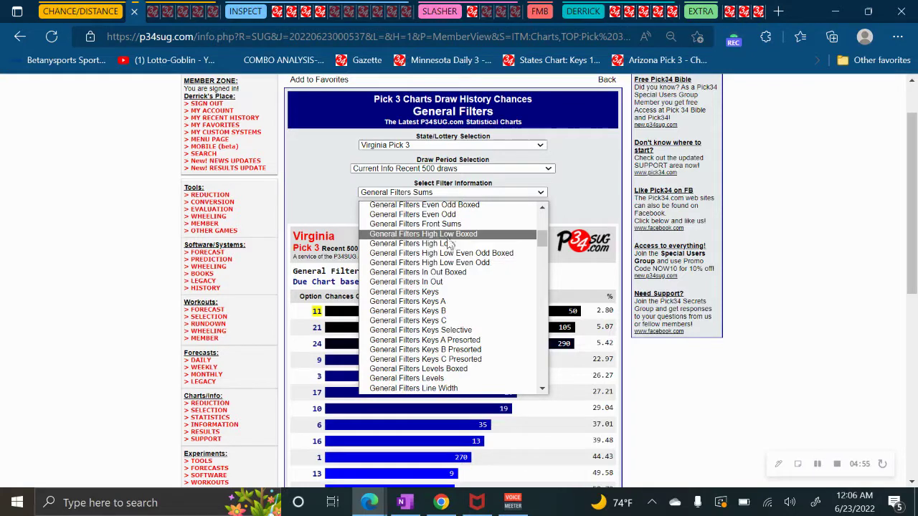
{"action": "left_click", "coordinate": [438, 234]}
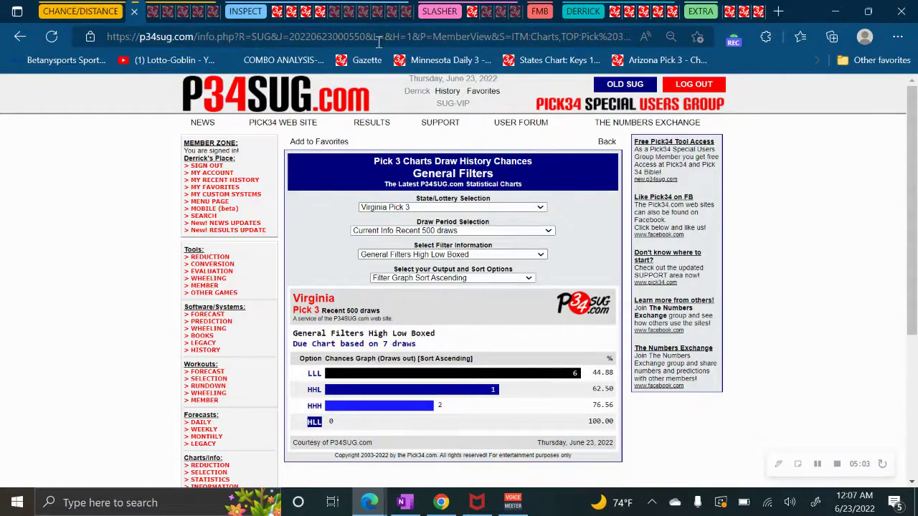
Open the Various Draws Filter Patterns evaluation page and set its filter to Basic Filters High Low Boxed
{"action": "left_click", "coordinate": [355, 12]}
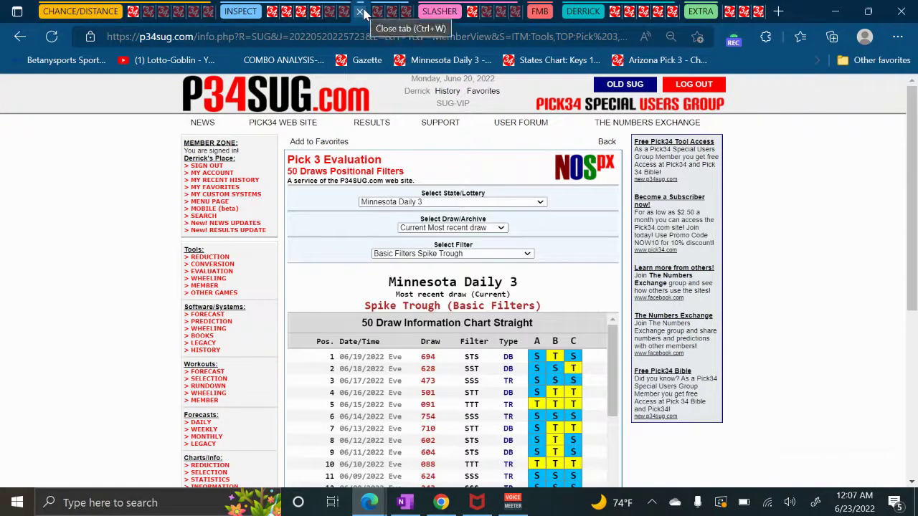
{"action": "left_click", "coordinate": [360, 12]}
{"action": "scroll", "coordinate": [477, 323], "scroll_direction": "down", "scroll_amount": 2}
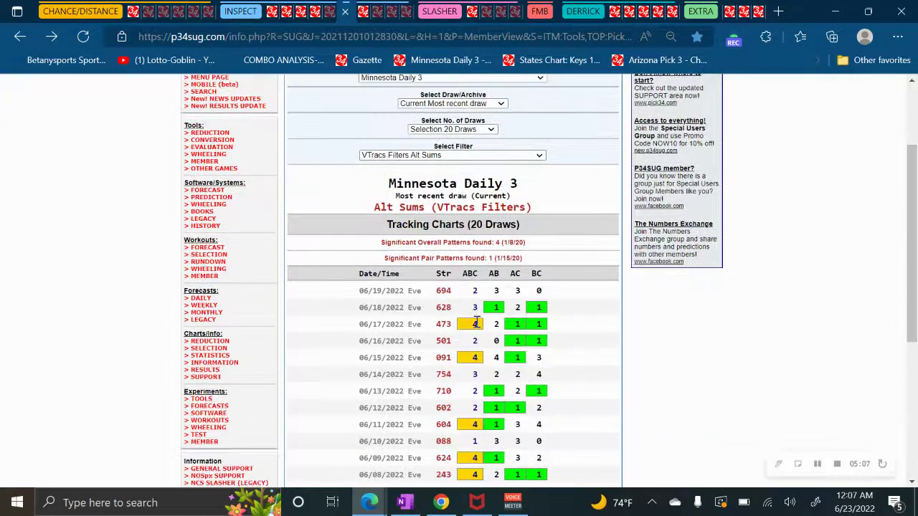
{"action": "left_click", "coordinate": [450, 152]}
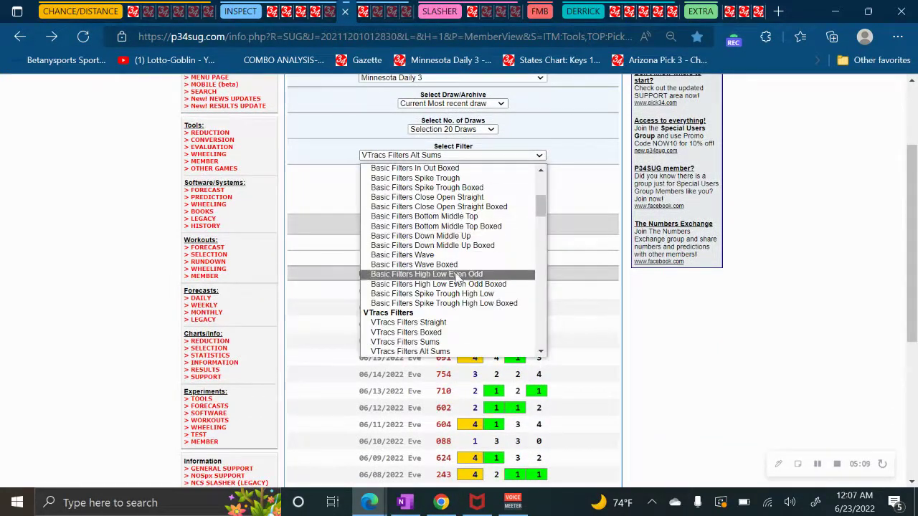
{"action": "scroll", "coordinate": [459, 280], "scroll_direction": "up", "scroll_amount": 6}
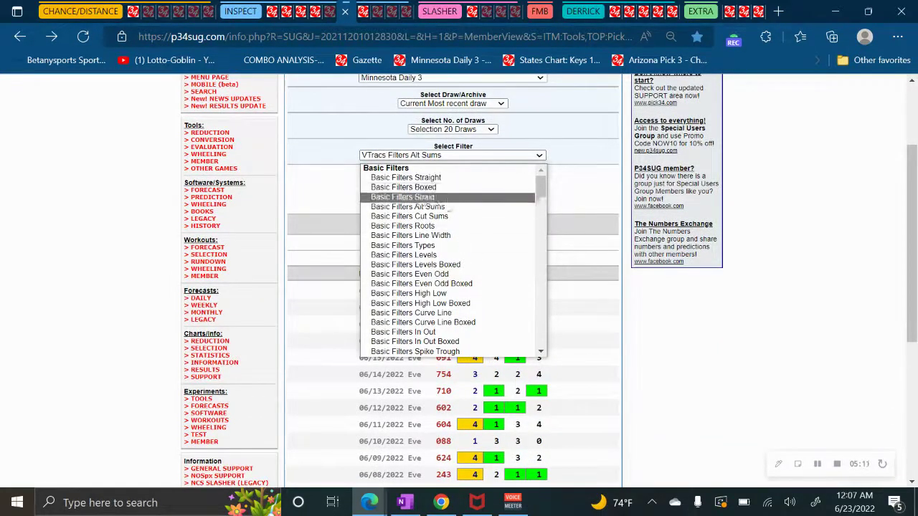
{"action": "left_click", "coordinate": [459, 304]}
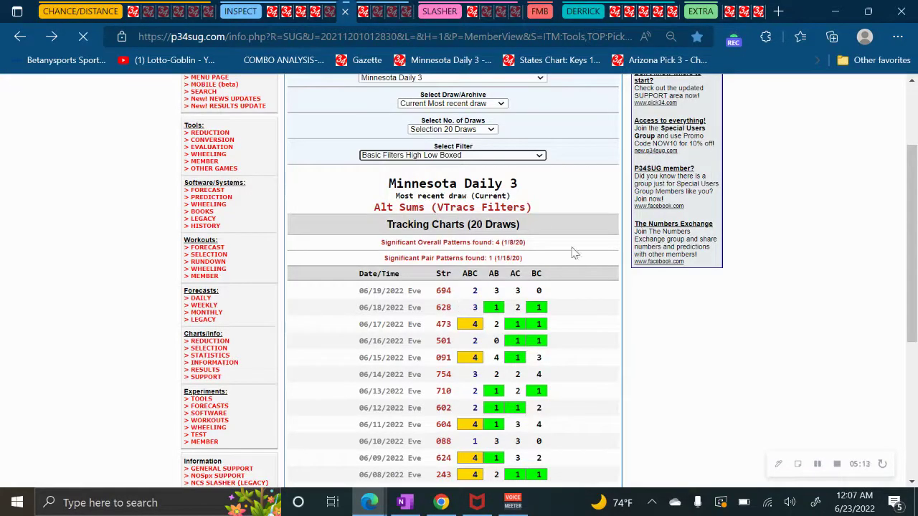
Change the evaluation's lottery to Virginia Pick 3 and examine the High Low Boxed tracking chart
{"action": "scroll", "coordinate": [524, 290], "scroll_direction": "up", "scroll_amount": 2}
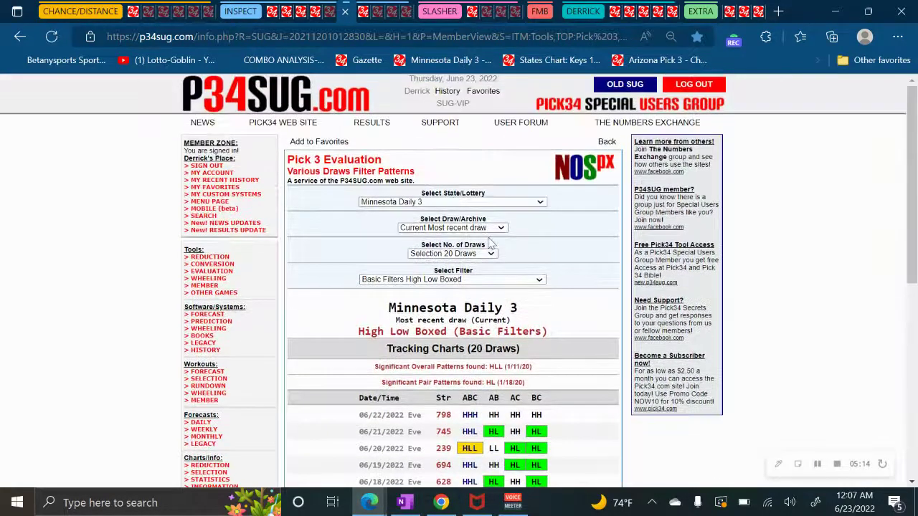
{"action": "left_click", "coordinate": [484, 202]}
{"action": "left_click_drag", "start_coordinate": [547, 299], "coordinate": [544, 369]}
{"action": "left_click", "coordinate": [439, 295]}
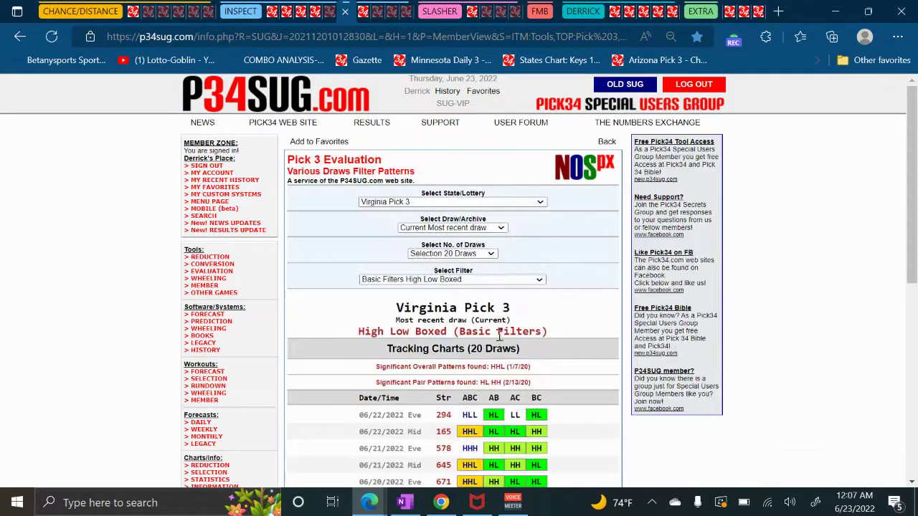
{"action": "scroll", "coordinate": [502, 323], "scroll_direction": "down", "scroll_amount": 5}
{"action": "scroll", "coordinate": [507, 337], "scroll_direction": "up", "scroll_amount": 1}
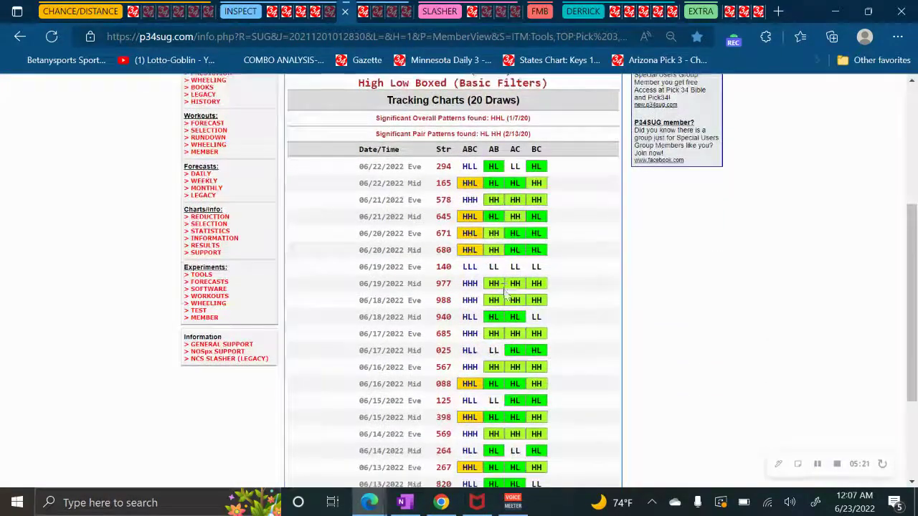
{"action": "scroll", "coordinate": [507, 330], "scroll_direction": "down", "scroll_amount": 1}
{"action": "scroll", "coordinate": [477, 333], "scroll_direction": "up", "scroll_amount": 2}
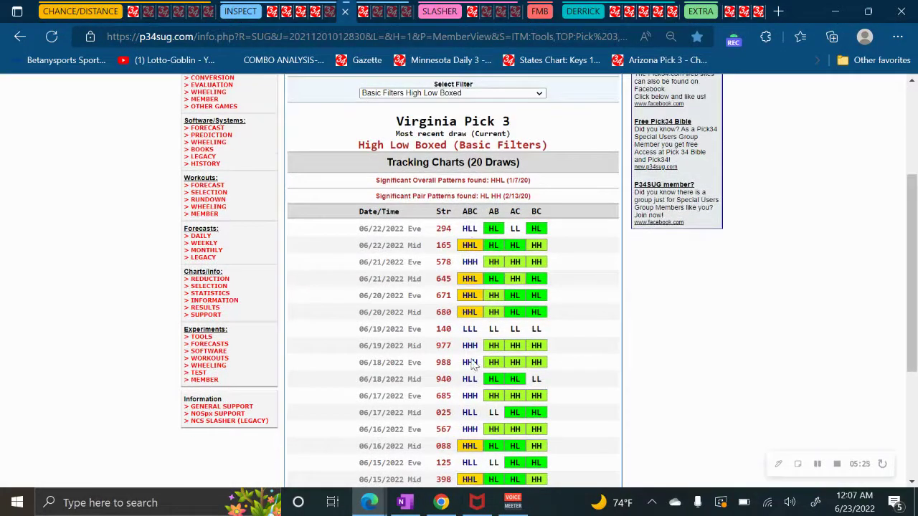
Set the evaluation filter to Basic Filters Curve Line Boxed and examine the 20-draw tracking chart
{"action": "scroll", "coordinate": [470, 463], "scroll_direction": "up", "scroll_amount": 1}
{"action": "left_click", "coordinate": [459, 155]}
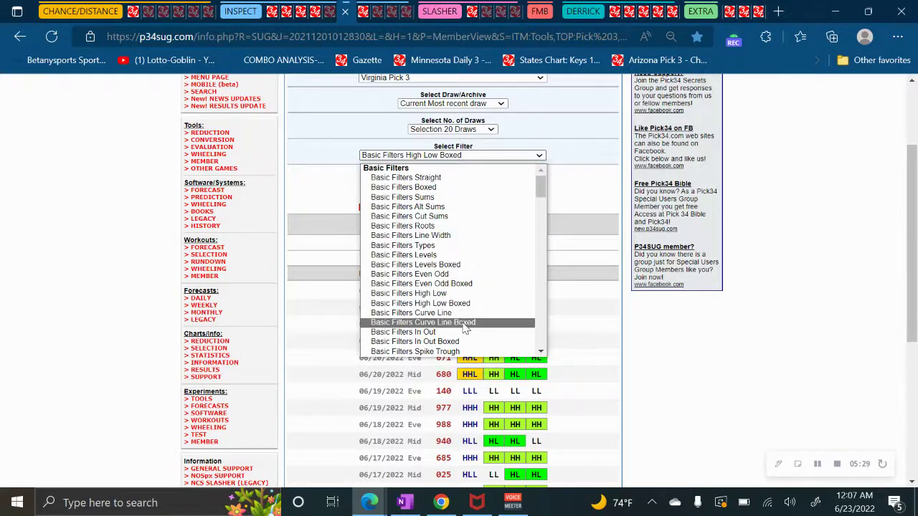
{"action": "left_click", "coordinate": [464, 323]}
{"action": "scroll", "coordinate": [561, 332], "scroll_direction": "down", "scroll_amount": 4}
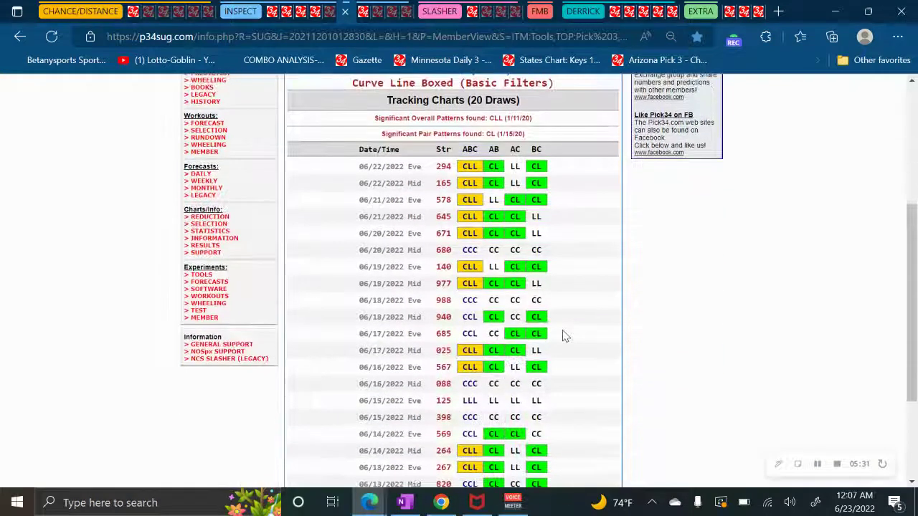
{"action": "scroll", "coordinate": [561, 332], "scroll_direction": "down", "scroll_amount": 1}
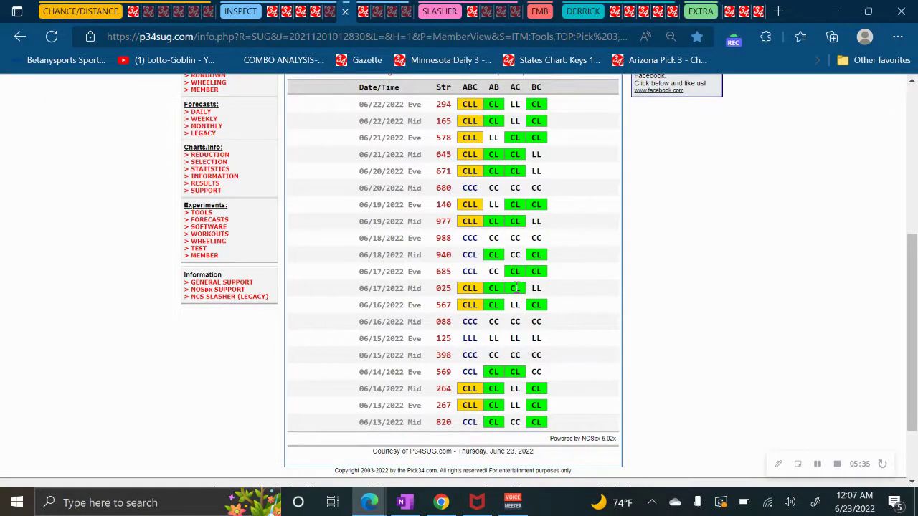
{"action": "scroll", "coordinate": [522, 301], "scroll_direction": "up", "scroll_amount": 2}
{"action": "scroll", "coordinate": [522, 301], "scroll_direction": "down", "scroll_amount": 4}
{"action": "scroll", "coordinate": [466, 180], "scroll_direction": "up", "scroll_amount": 4}
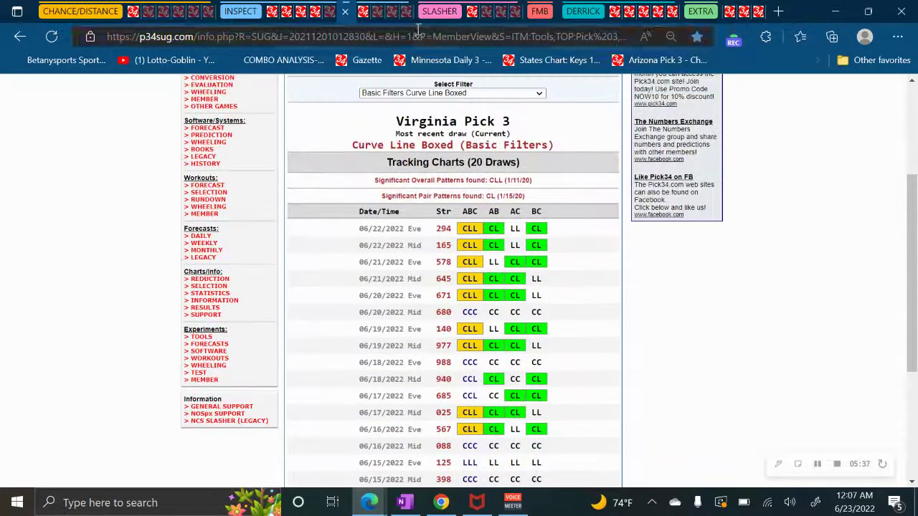
Add an UNSELECT CURVE LINE BOXED number filter to the Slasher command list below the SELECT KEYS 3 line
{"action": "left_click", "coordinate": [441, 11]}
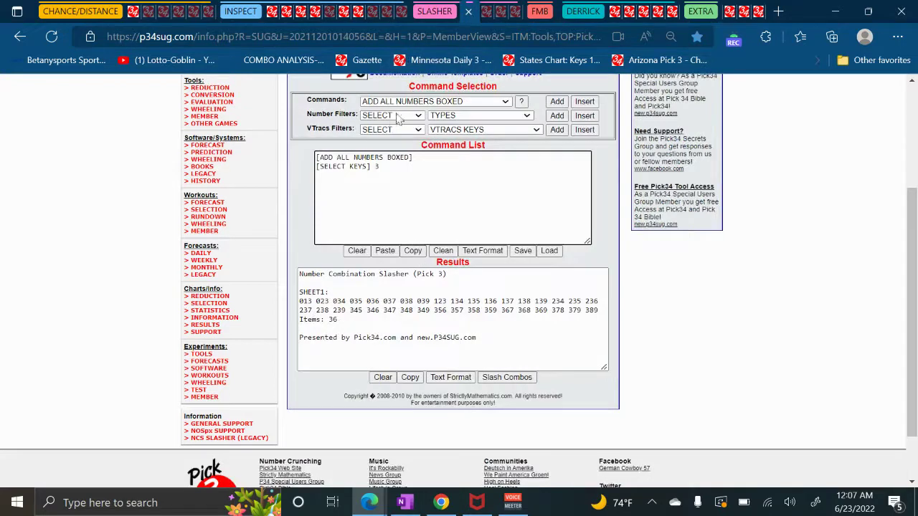
{"action": "left_click", "coordinate": [445, 118]}
{"action": "left_click", "coordinate": [445, 117]}
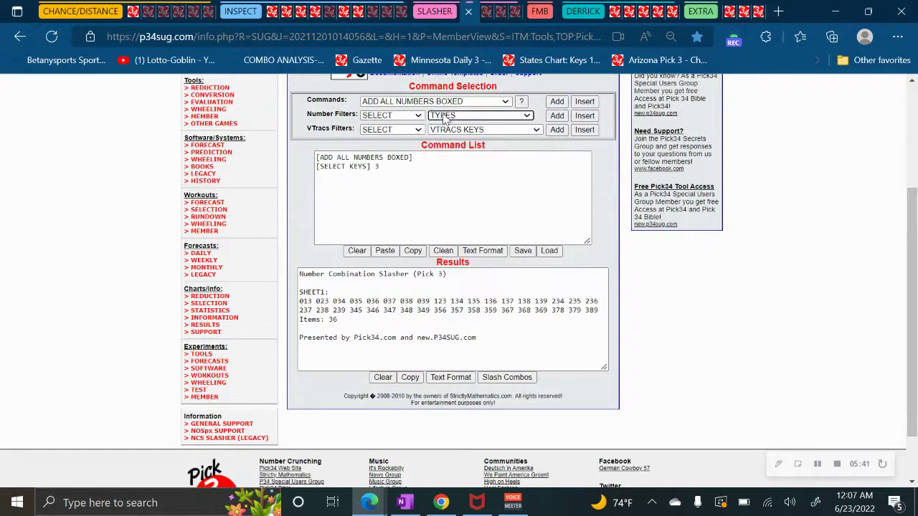
{"action": "left_click", "coordinate": [412, 116]}
{"action": "left_click", "coordinate": [420, 127]}
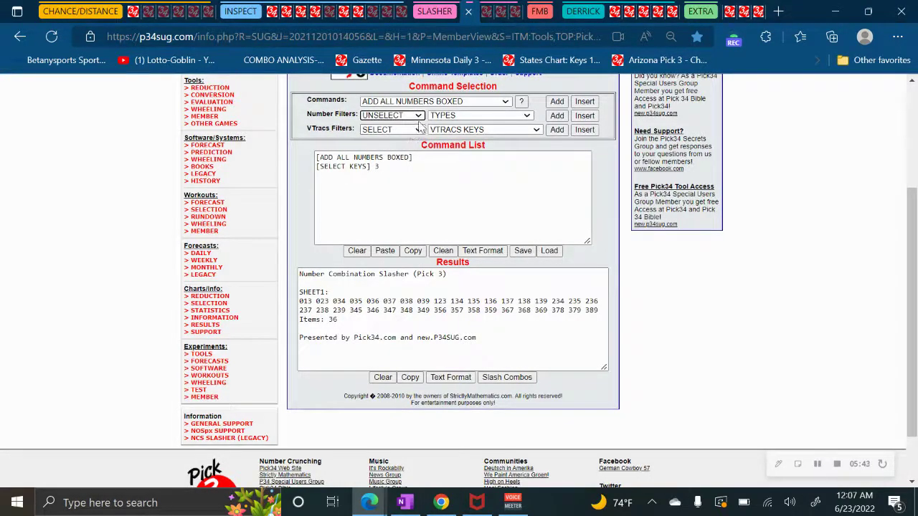
{"action": "left_click", "coordinate": [448, 115]}
{"action": "scroll", "coordinate": [491, 240], "scroll_direction": "down", "scroll_amount": 3}
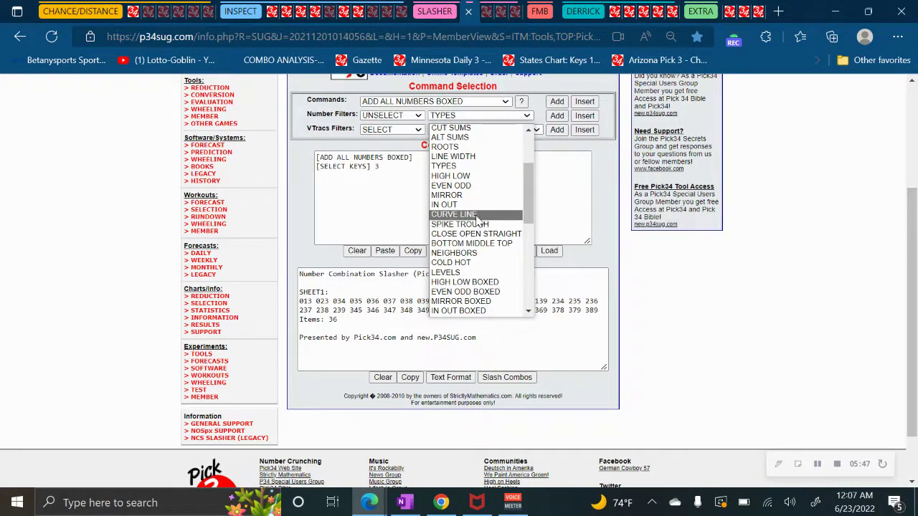
{"action": "scroll", "coordinate": [476, 219], "scroll_direction": "down", "scroll_amount": 3}
{"action": "left_click", "coordinate": [477, 232]}
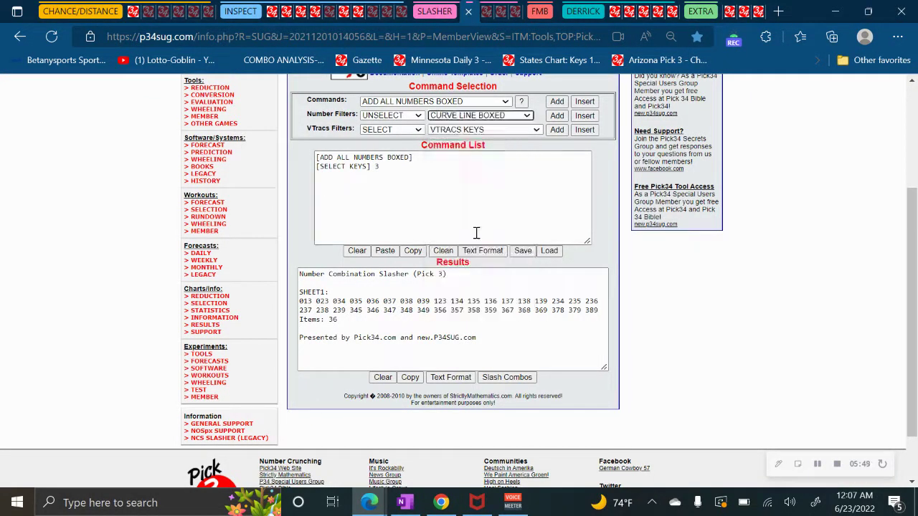
{"action": "left_click", "coordinate": [557, 115]}
{"action": "left_click", "coordinate": [470, 178]}
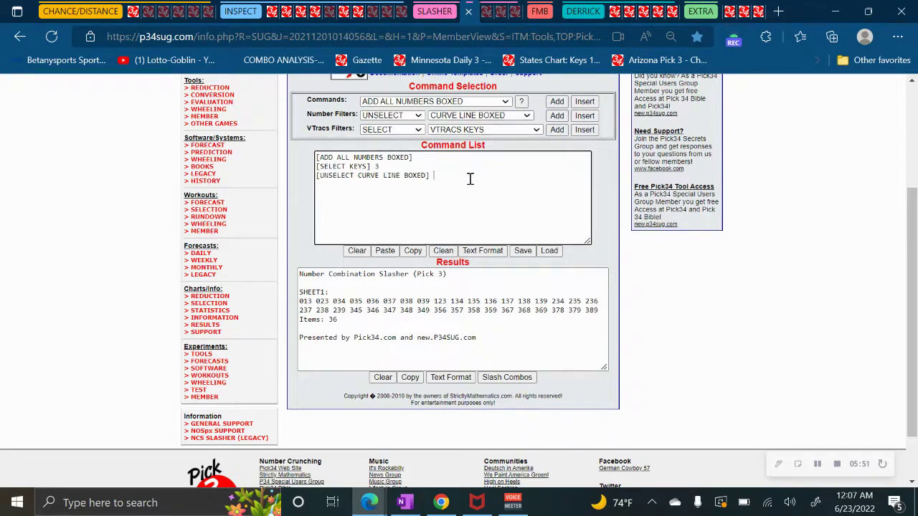
Consult the Curve Line Boxed tracking chart, enter CLL as the unselected pattern in the Slasher, and slash the combos
{"action": "left_click", "coordinate": [358, 13]}
{"action": "left_click", "coordinate": [345, 13]}
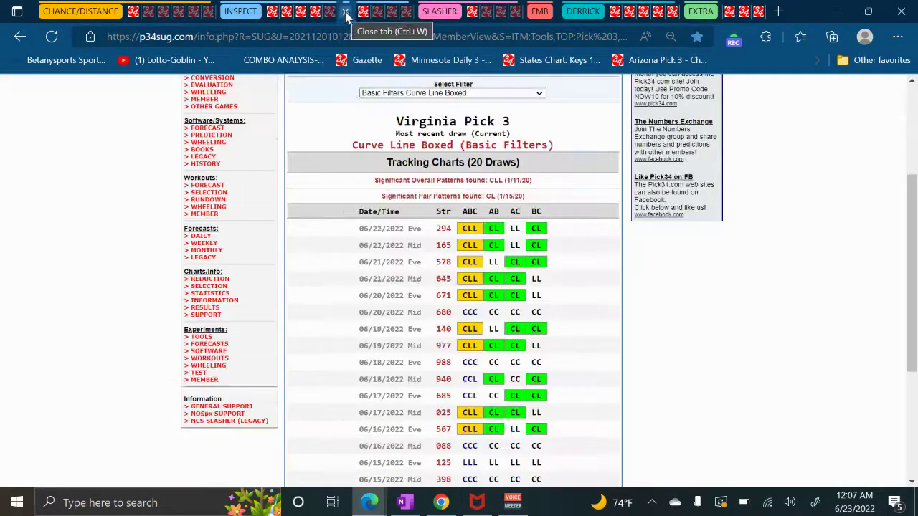
{"action": "left_click", "coordinate": [463, 10]}
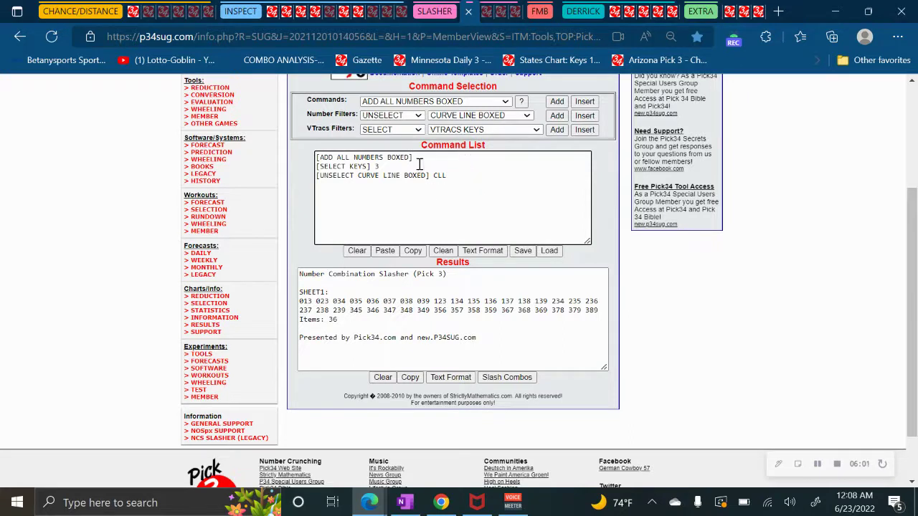
{"action": "left_click", "coordinate": [495, 378]}
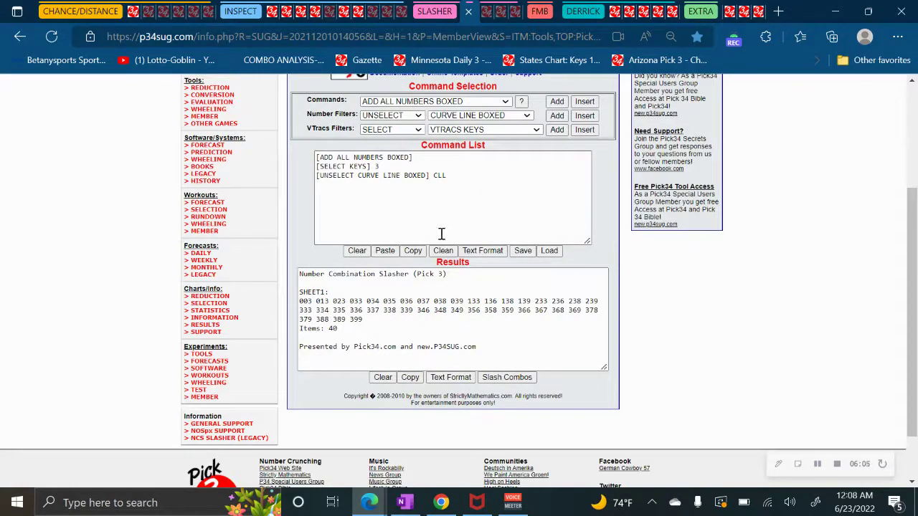
Set the Virginia Pick 3 filter patterns evaluation to Basic Filters Spike Trough Boxed and examine the tracking chart
{"action": "left_click", "coordinate": [359, 11]}
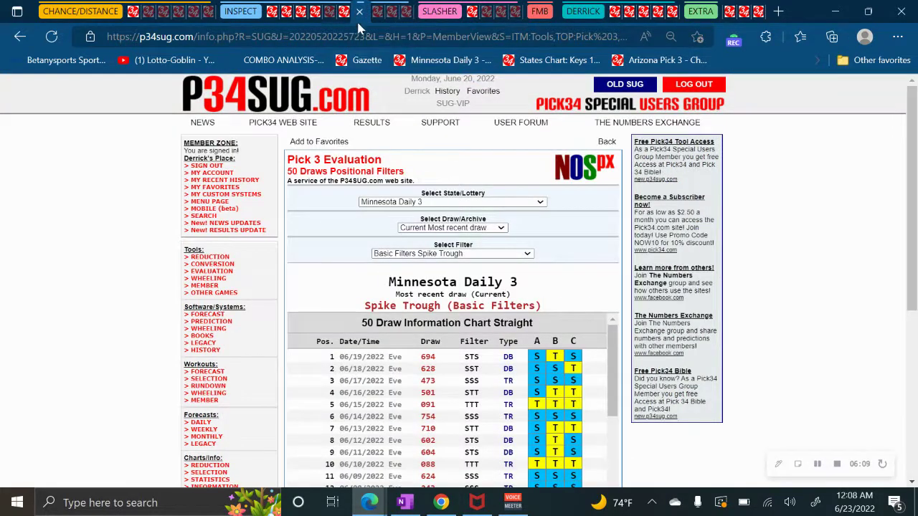
{"action": "left_click", "coordinate": [348, 13]}
{"action": "scroll", "coordinate": [536, 327], "scroll_direction": "up", "scroll_amount": 2}
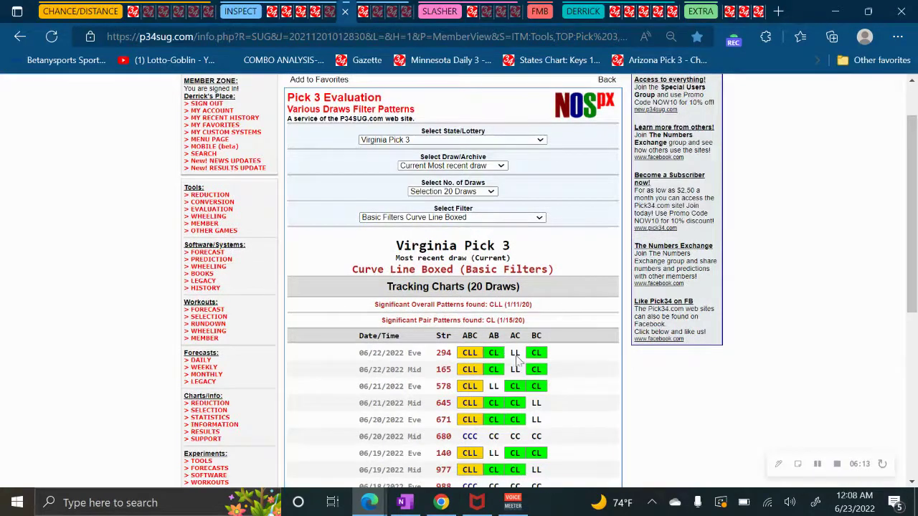
{"action": "left_click", "coordinate": [474, 219]}
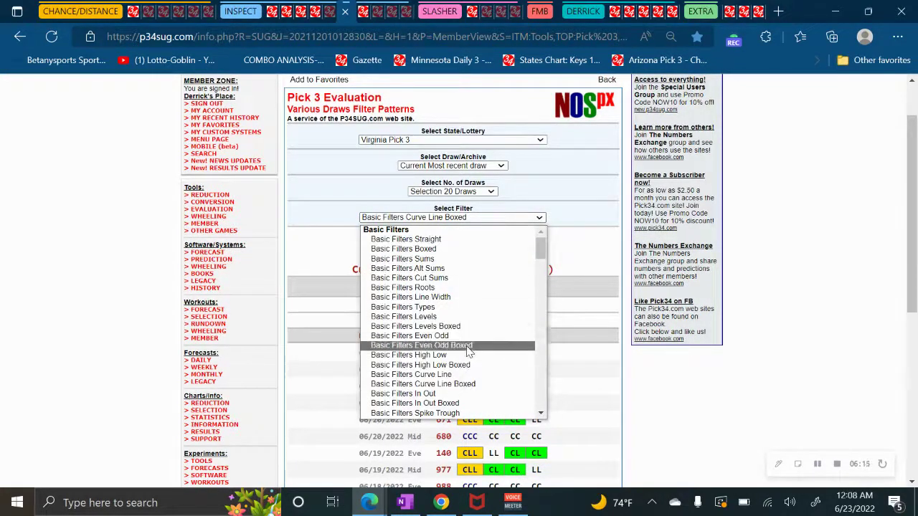
{"action": "scroll", "coordinate": [465, 374], "scroll_direction": "down", "scroll_amount": 2}
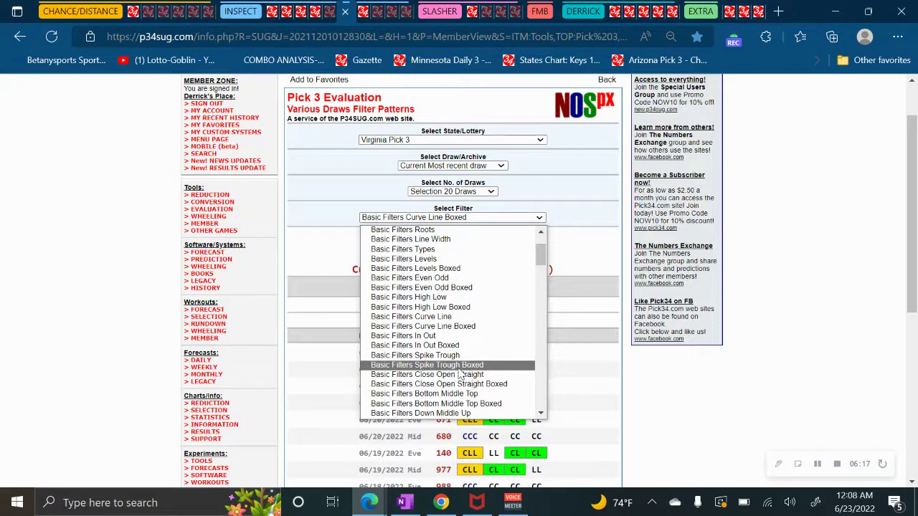
{"action": "left_click", "coordinate": [460, 367]}
{"action": "scroll", "coordinate": [494, 307], "scroll_direction": "down", "scroll_amount": 5}
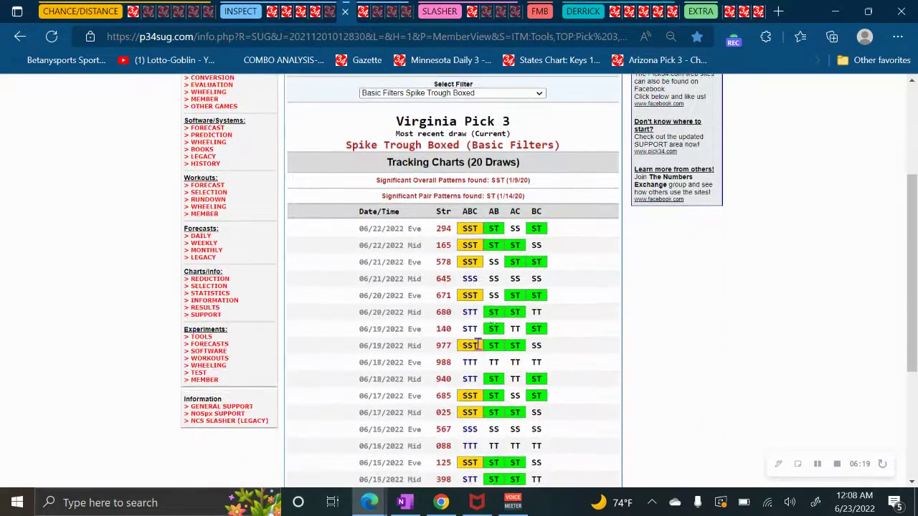
{"action": "scroll", "coordinate": [479, 287], "scroll_direction": "up", "scroll_amount": 1}
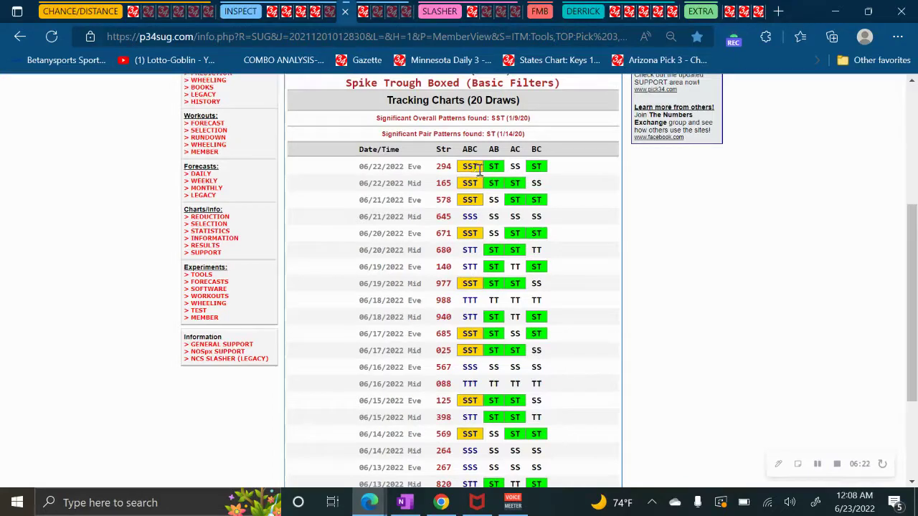
Review the Spike Trough Boxed chart, return to the Slasher, and choose SPIKE TROUGH BOXED as the UNSELECT number filter
{"action": "scroll", "coordinate": [482, 300], "scroll_direction": "down", "scroll_amount": 3}
{"action": "scroll", "coordinate": [485, 286], "scroll_direction": "up", "scroll_amount": 3}
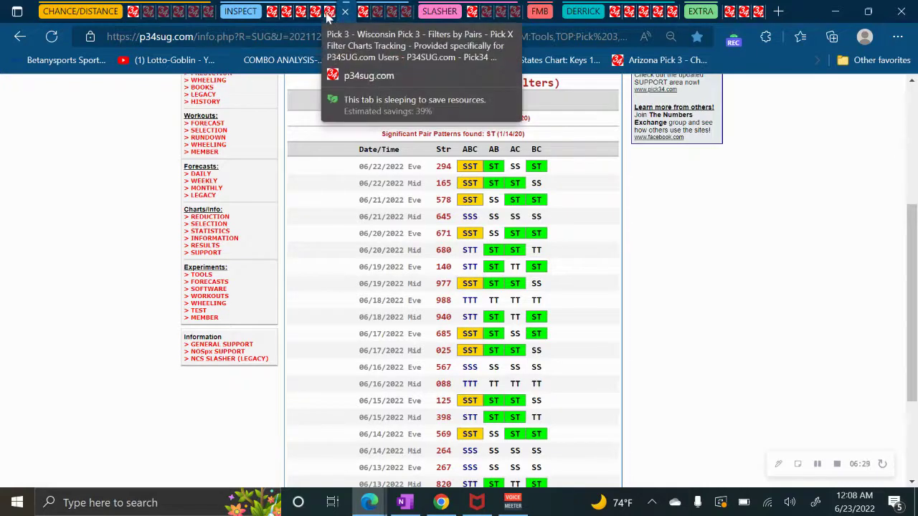
{"action": "left_click", "coordinate": [458, 11]}
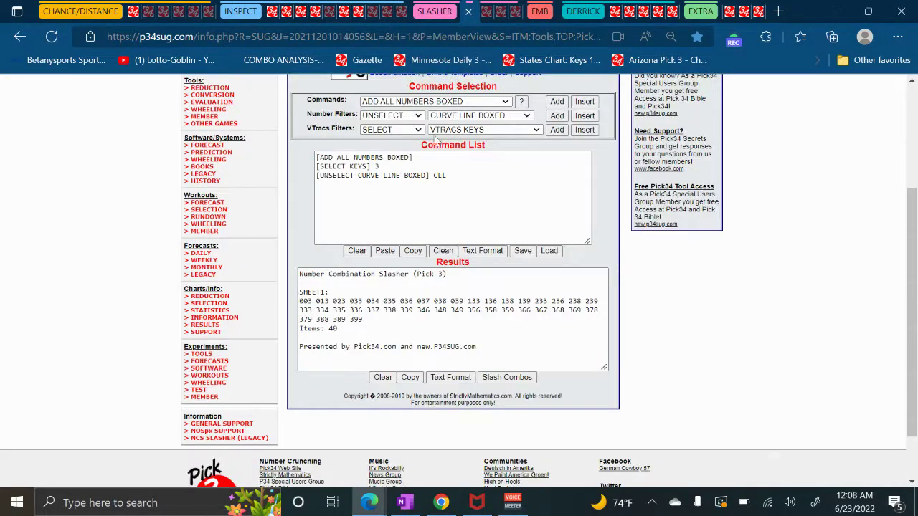
{"action": "left_click", "coordinate": [479, 115]}
{"action": "scroll", "coordinate": [495, 264], "scroll_direction": "down", "scroll_amount": 3}
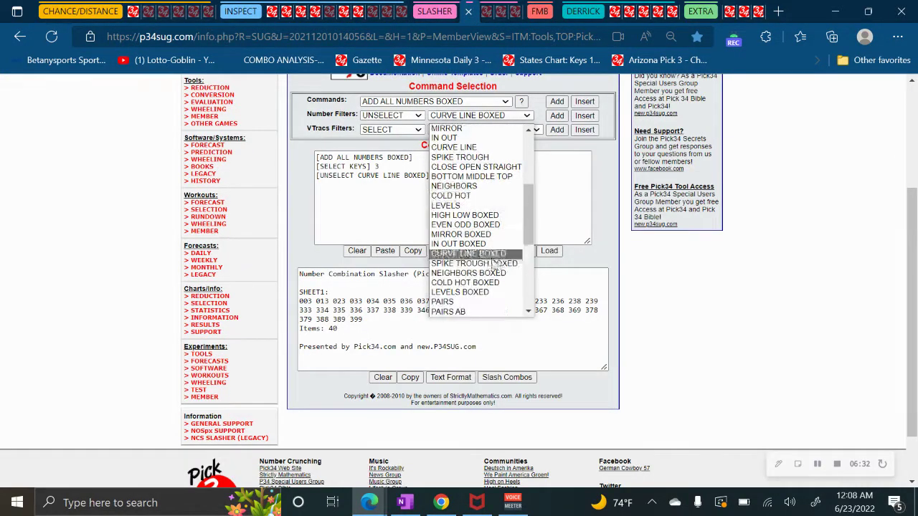
{"action": "scroll", "coordinate": [463, 228], "scroll_direction": "down", "scroll_amount": 2}
{"action": "scroll", "coordinate": [465, 228], "scroll_direction": "down", "scroll_amount": 2}
{"action": "scroll", "coordinate": [466, 224], "scroll_direction": "up", "scroll_amount": 2}
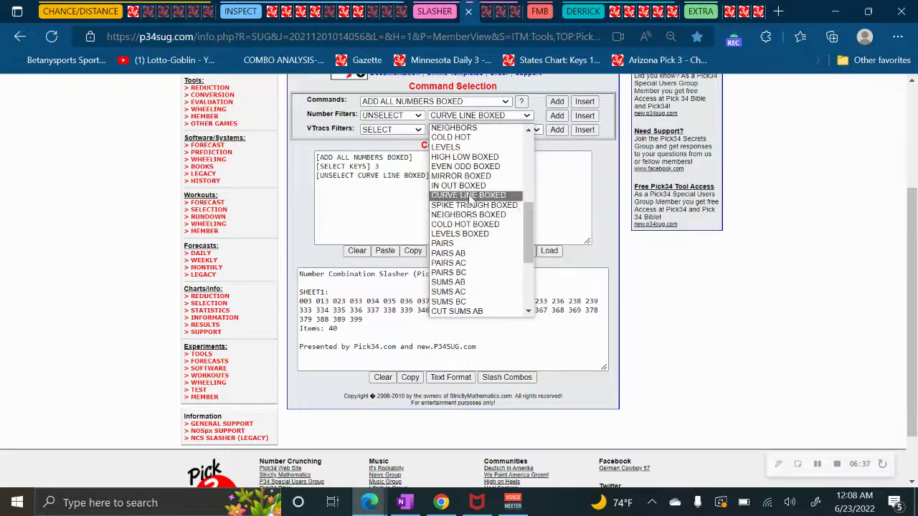
{"action": "left_click", "coordinate": [496, 207]}
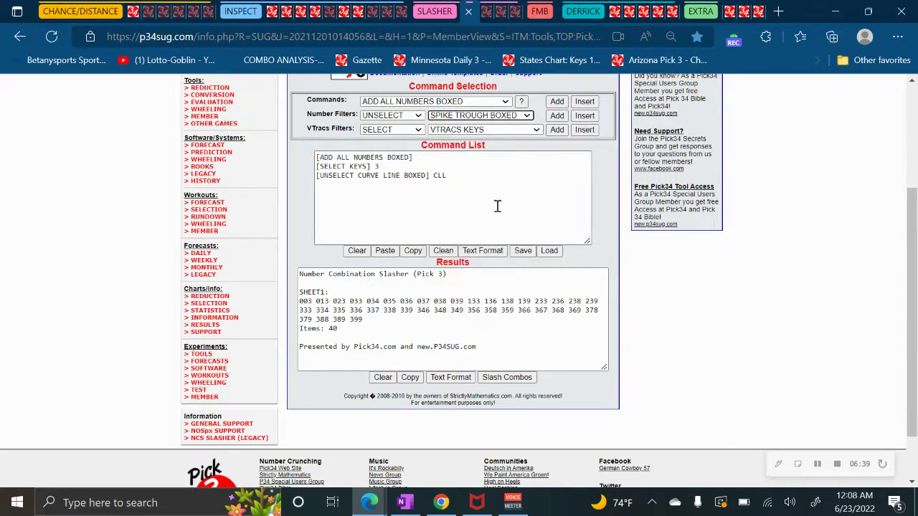
Add the UNSELECT SPIKE TROUGH BOXED line with pattern SST to the command list and slash the combos
{"action": "left_click", "coordinate": [557, 115]}
{"action": "left_click", "coordinate": [455, 194]}
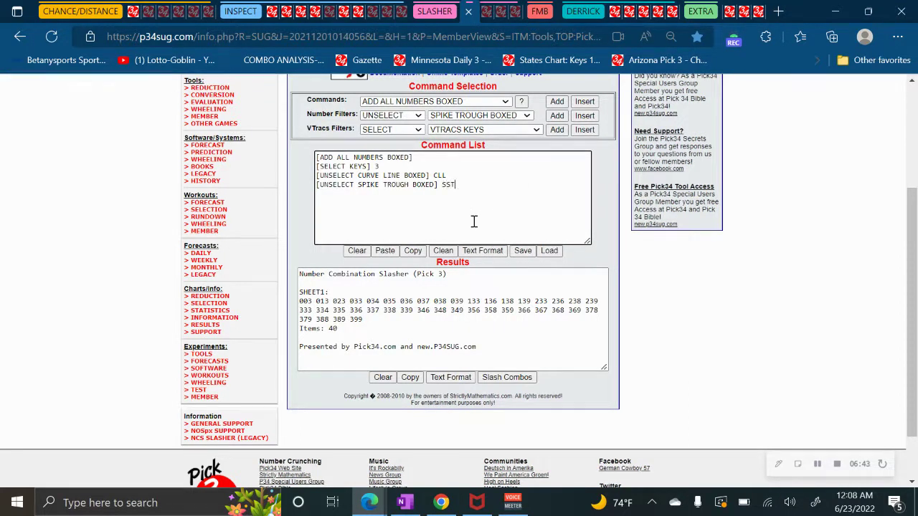
{"action": "left_click", "coordinate": [508, 377]}
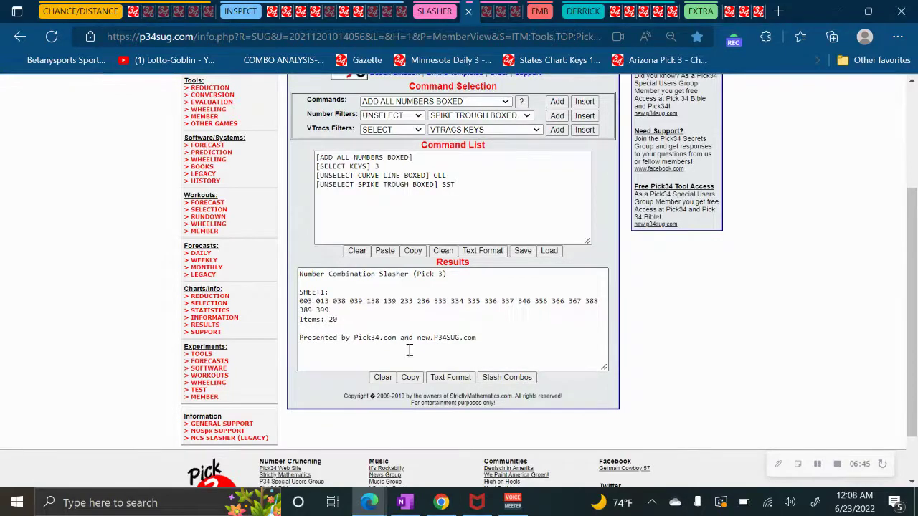
Re-examine the Virginia Pick 3 Spike Trough Boxed tracking chart for the last 20 draws
{"action": "left_click", "coordinate": [333, 13]}
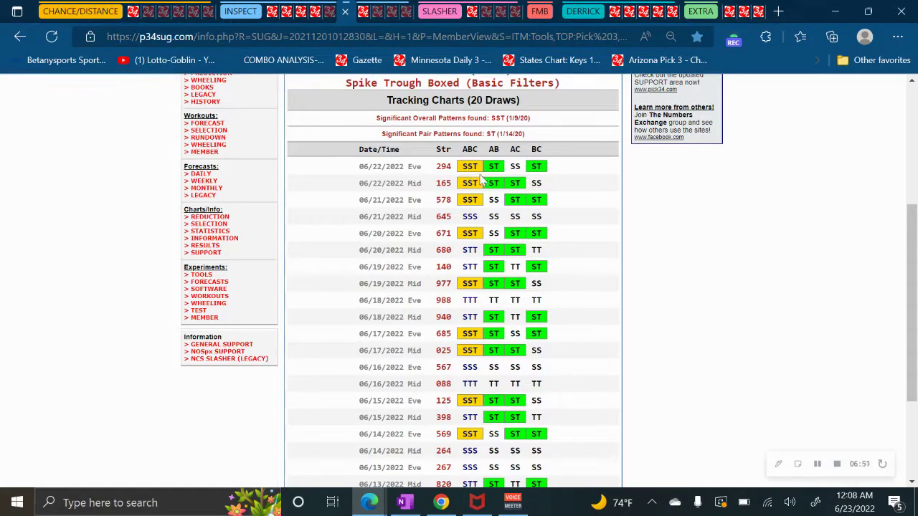
{"action": "scroll", "coordinate": [453, 166], "scroll_direction": "up", "scroll_amount": 3}
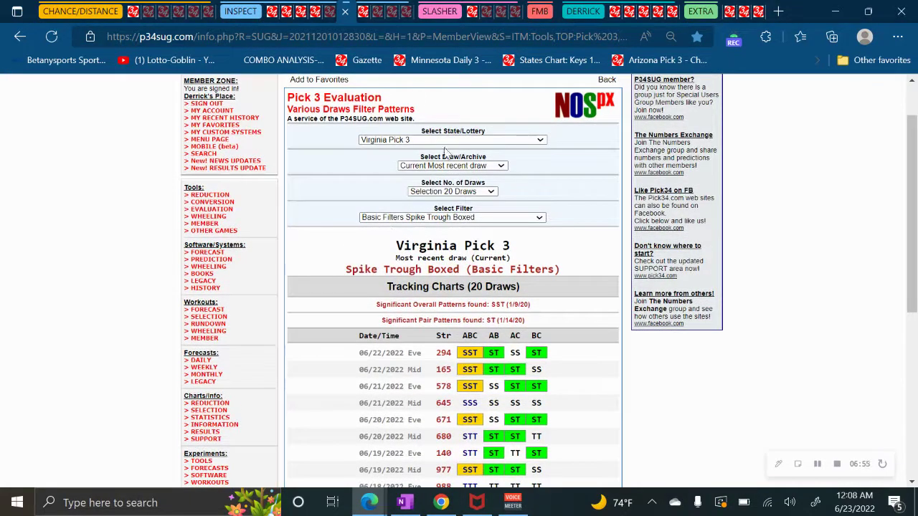
{"action": "left_click", "coordinate": [451, 218]}
{"action": "scroll", "coordinate": [343, 255], "scroll_direction": "up", "scroll_amount": 1}
{"action": "left_click", "coordinate": [342, 255]}
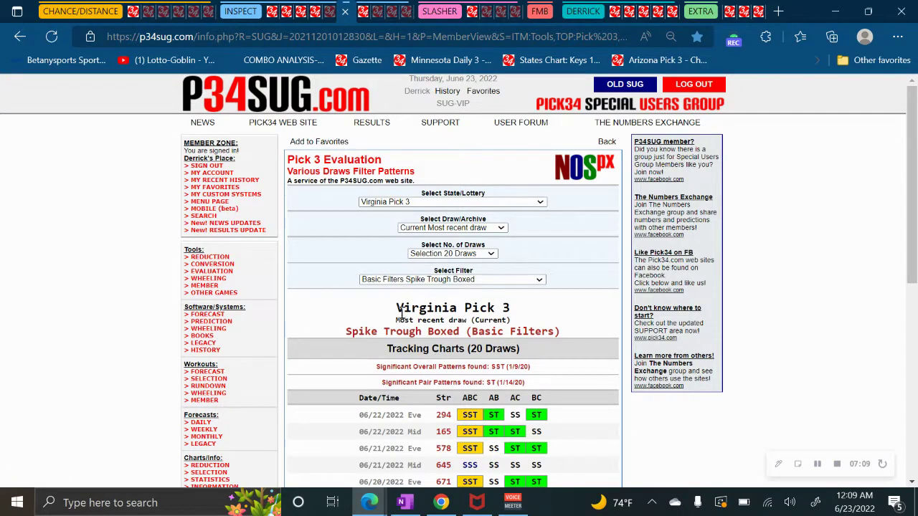
{"action": "scroll", "coordinate": [457, 284], "scroll_direction": "down", "scroll_amount": 2}
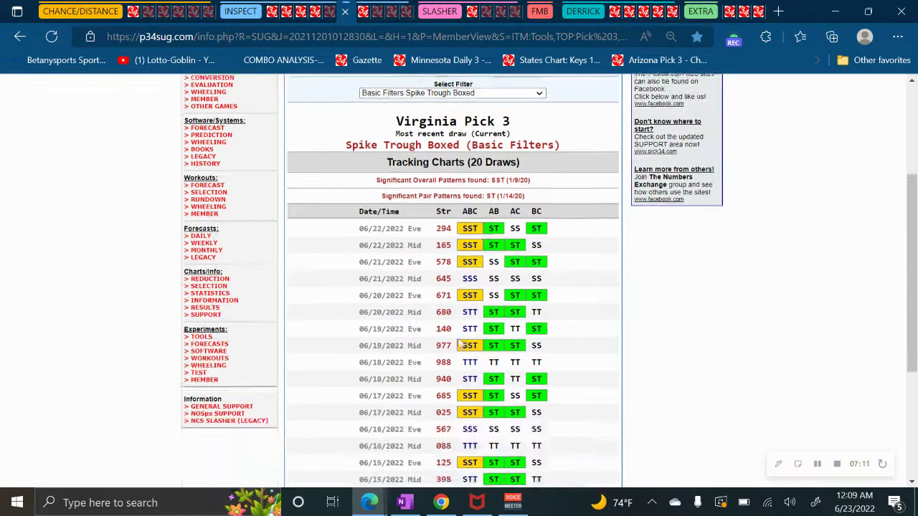
{"action": "scroll", "coordinate": [442, 309], "scroll_direction": "down", "scroll_amount": 3}
{"action": "scroll", "coordinate": [459, 316], "scroll_direction": "up", "scroll_amount": 2}
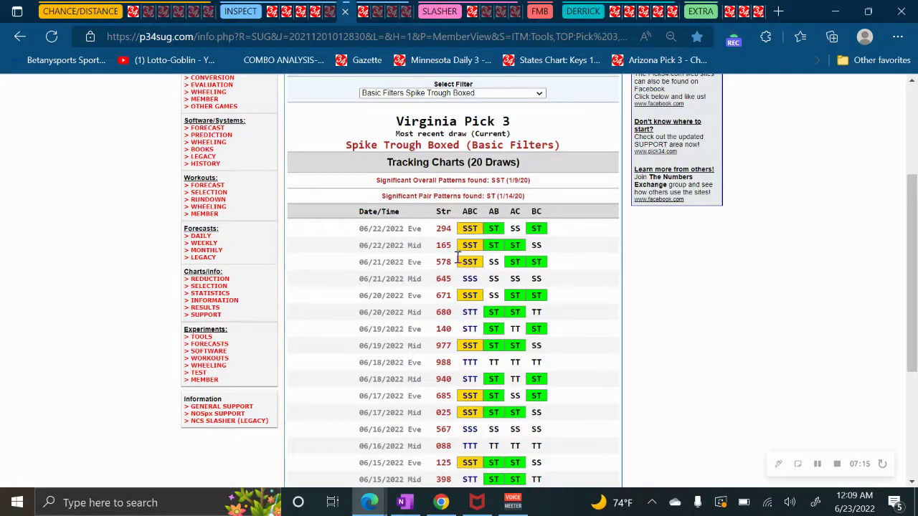
Set the evaluation filter to Basic Filters Even Odd Boxed and examine the 20-draw tracking chart
{"action": "scroll", "coordinate": [460, 266], "scroll_direction": "up", "scroll_amount": 2}
{"action": "left_click", "coordinate": [441, 218]}
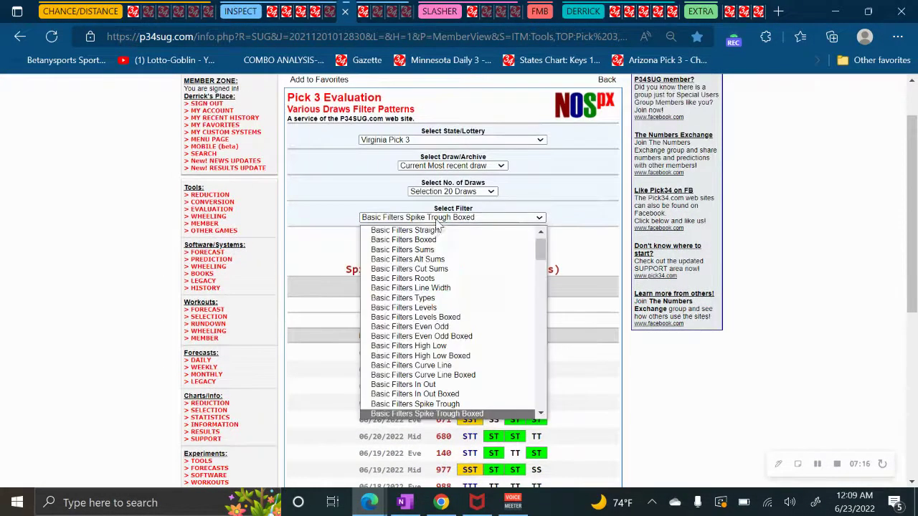
{"action": "left_click", "coordinate": [441, 337]}
{"action": "scroll", "coordinate": [634, 390], "scroll_direction": "down", "scroll_amount": 4}
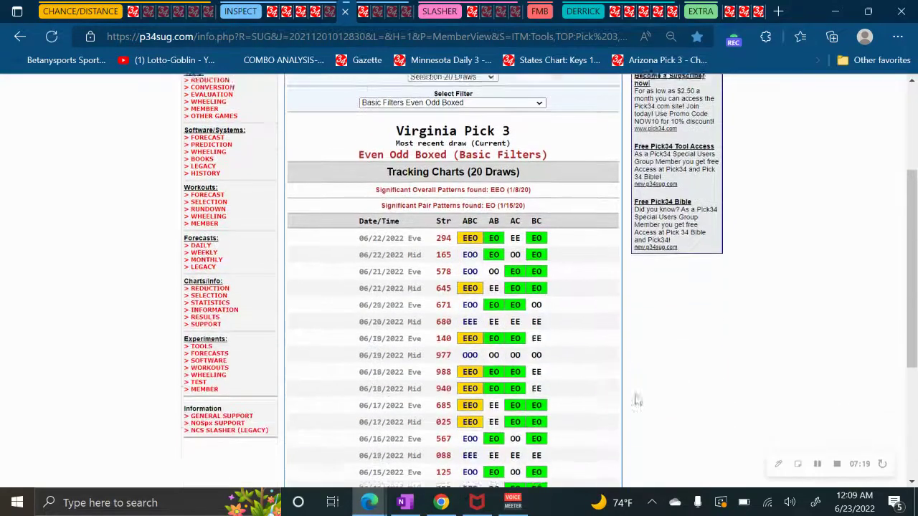
{"action": "scroll", "coordinate": [633, 390], "scroll_direction": "down", "scroll_amount": 3}
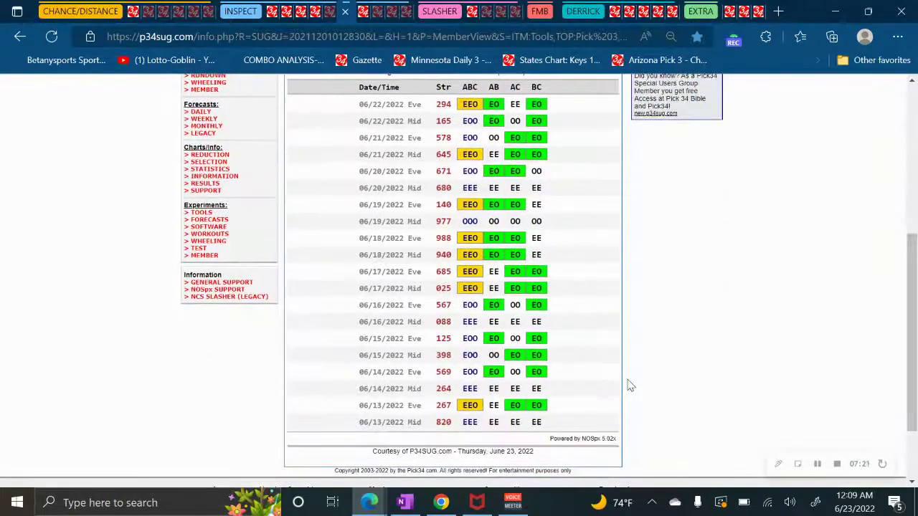
{"action": "scroll", "coordinate": [629, 385], "scroll_direction": "up", "scroll_amount": 4}
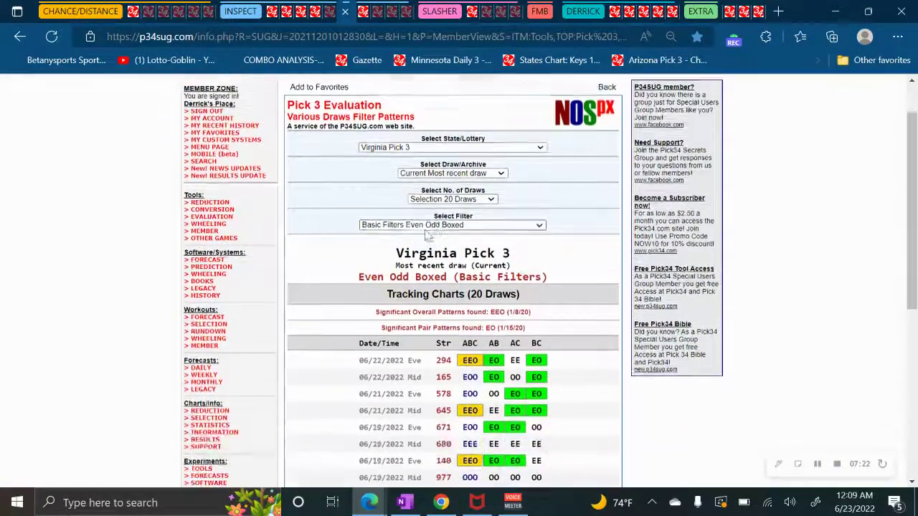
Change the evaluation lottery to Virginia Pick 3 Midday and examine its Even Odd Boxed tracking chart
{"action": "scroll", "coordinate": [429, 246], "scroll_direction": "down", "scroll_amount": 1}
{"action": "left_click", "coordinate": [431, 140]}
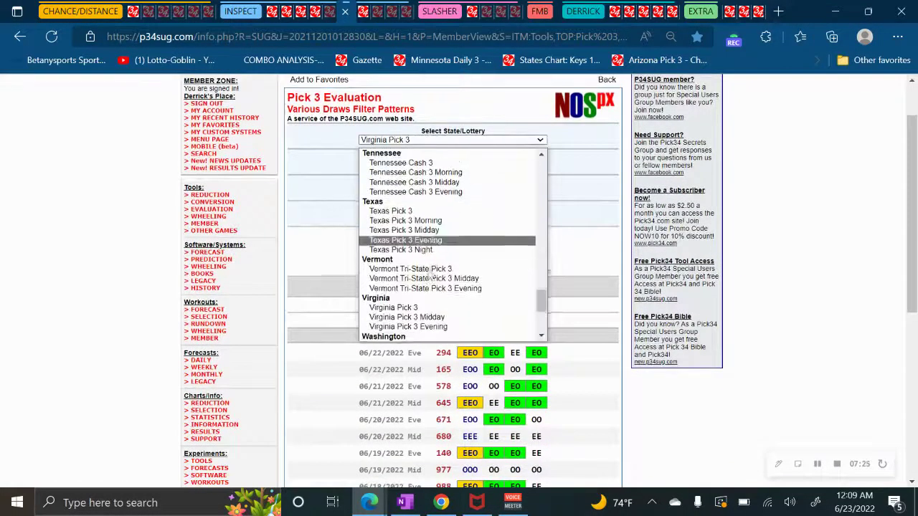
{"action": "left_click", "coordinate": [428, 320]}
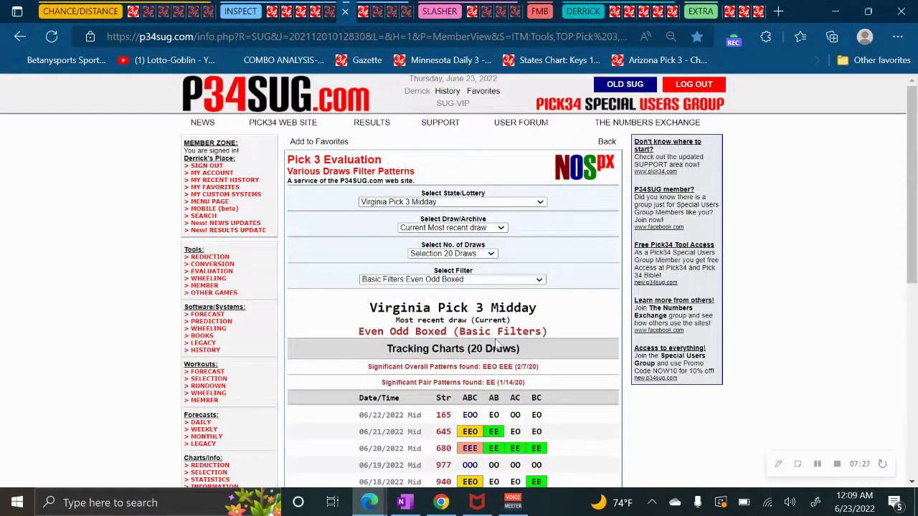
{"action": "scroll", "coordinate": [589, 347], "scroll_direction": "down", "scroll_amount": 5}
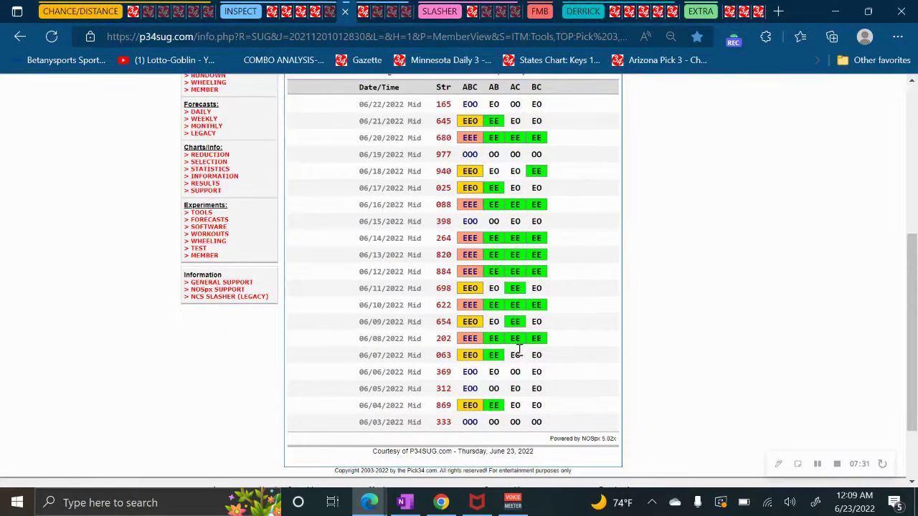
{"action": "scroll", "coordinate": [519, 349], "scroll_direction": "up", "scroll_amount": 2}
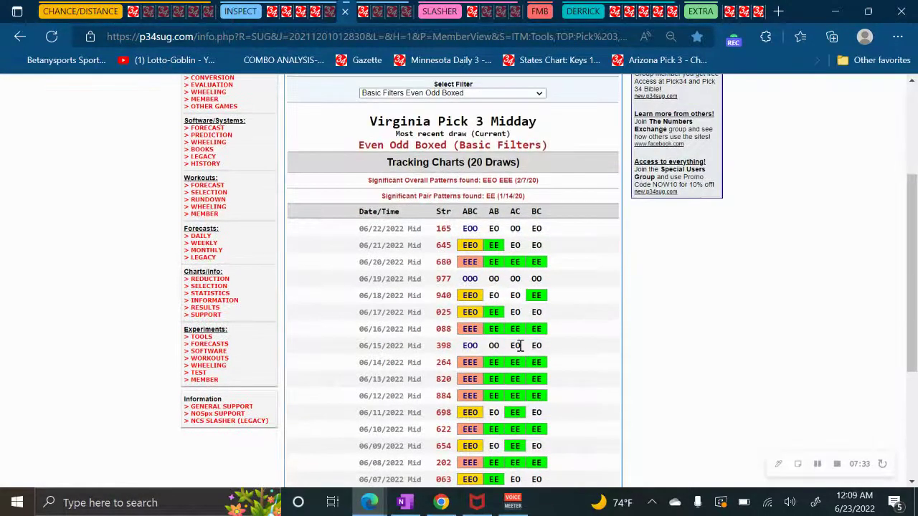
{"action": "scroll", "coordinate": [519, 346], "scroll_direction": "up", "scroll_amount": 1}
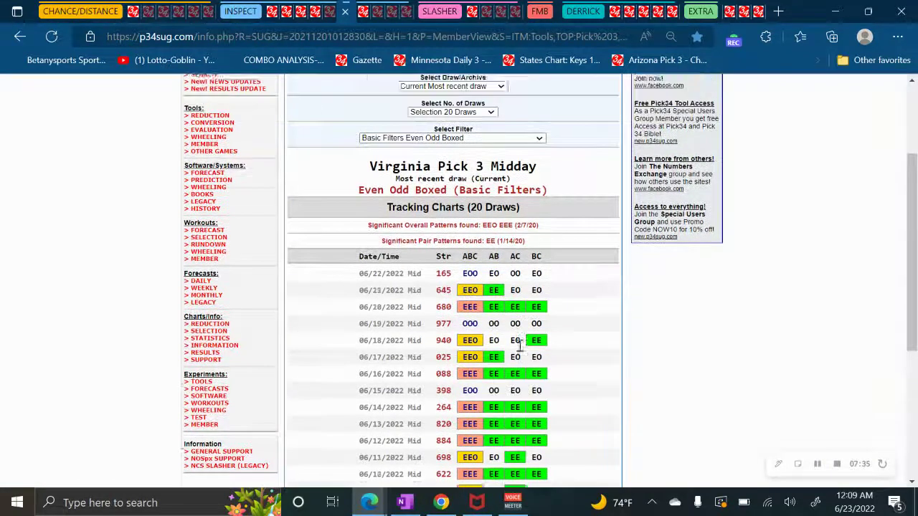
Look through the Basic, VTracs and ATrax filters available for the Pick 3 evaluation, keeping the current selection
{"action": "left_click", "coordinate": [452, 155]}
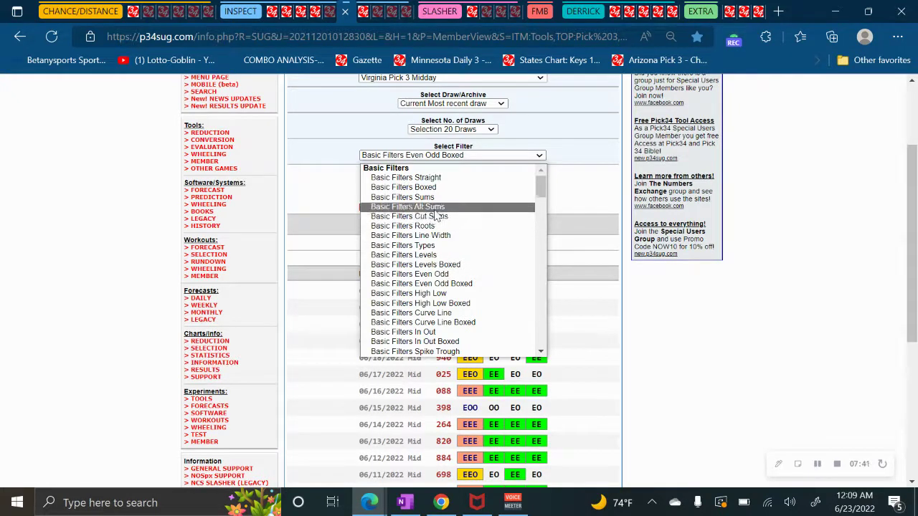
{"action": "scroll", "coordinate": [437, 244], "scroll_direction": "down", "scroll_amount": 8}
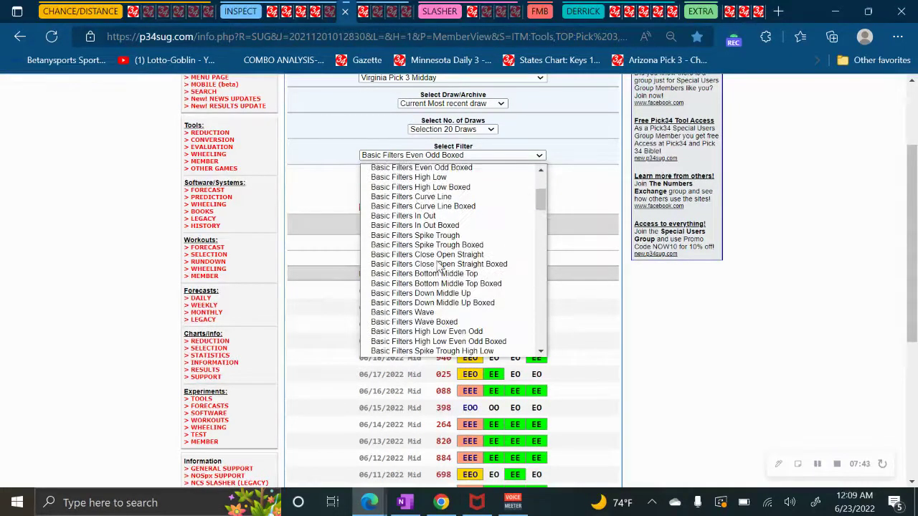
{"action": "scroll", "coordinate": [439, 267], "scroll_direction": "down", "scroll_amount": 5}
{"action": "scroll", "coordinate": [439, 267], "scroll_direction": "down", "scroll_amount": 15}
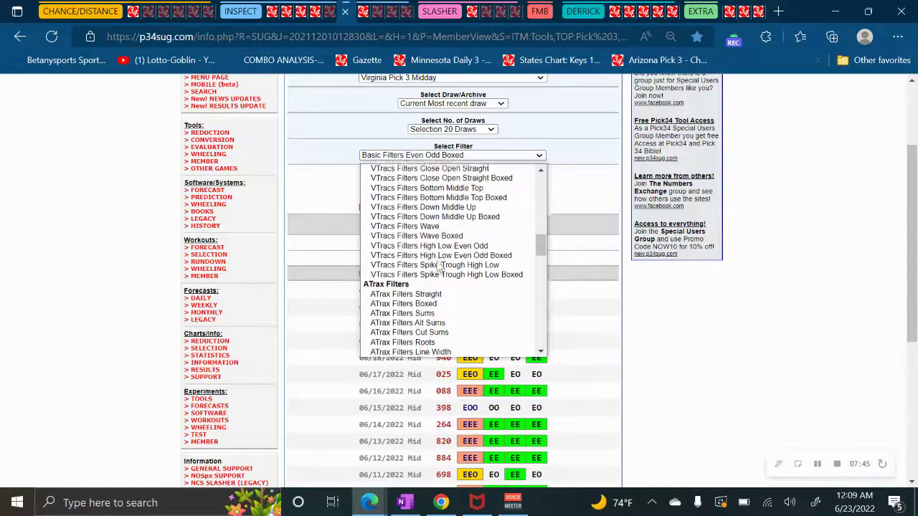
{"action": "scroll", "coordinate": [443, 253], "scroll_direction": "up", "scroll_amount": 6}
{"action": "scroll", "coordinate": [444, 253], "scroll_direction": "up", "scroll_amount": 20}
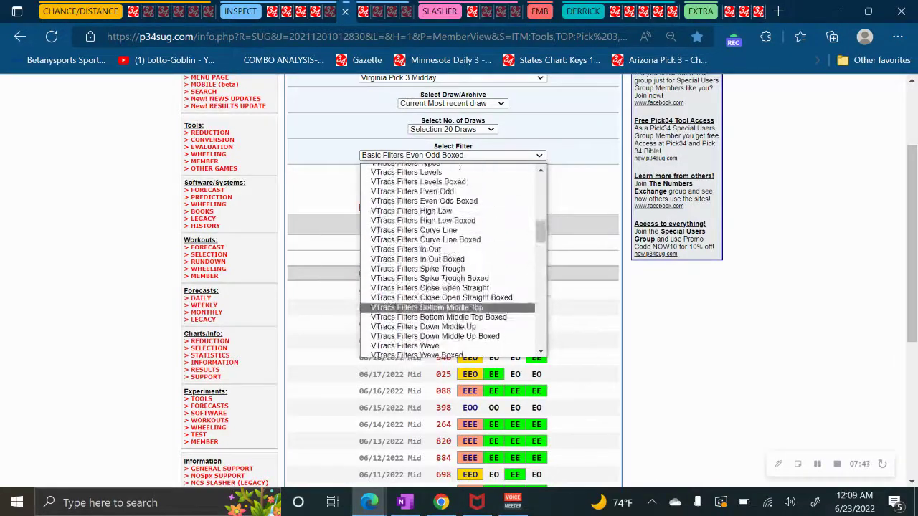
{"action": "left_click", "coordinate": [356, 197]}
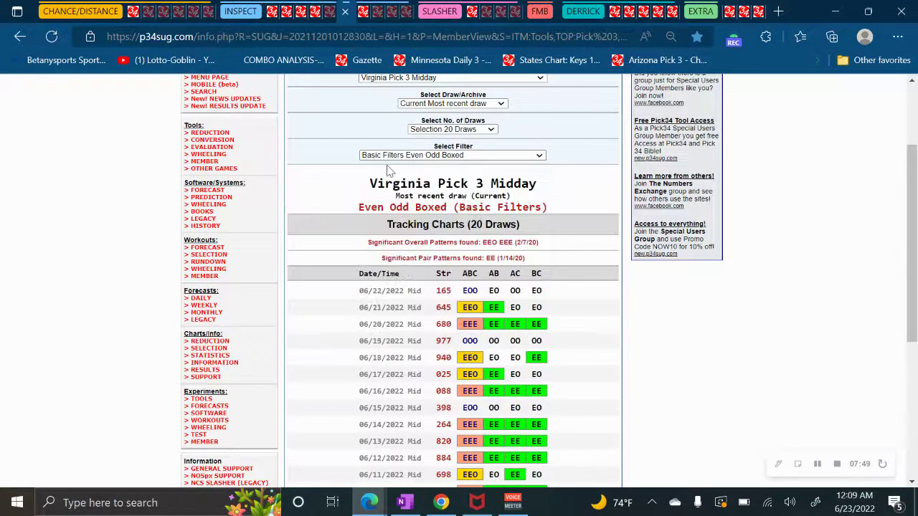
Open the Pick 3 100 Draws Cut Sums Root Sums HLEO Tracker from the EXTRA group of pages
{"action": "scroll", "coordinate": [386, 244], "scroll_direction": "up", "scroll_amount": 2}
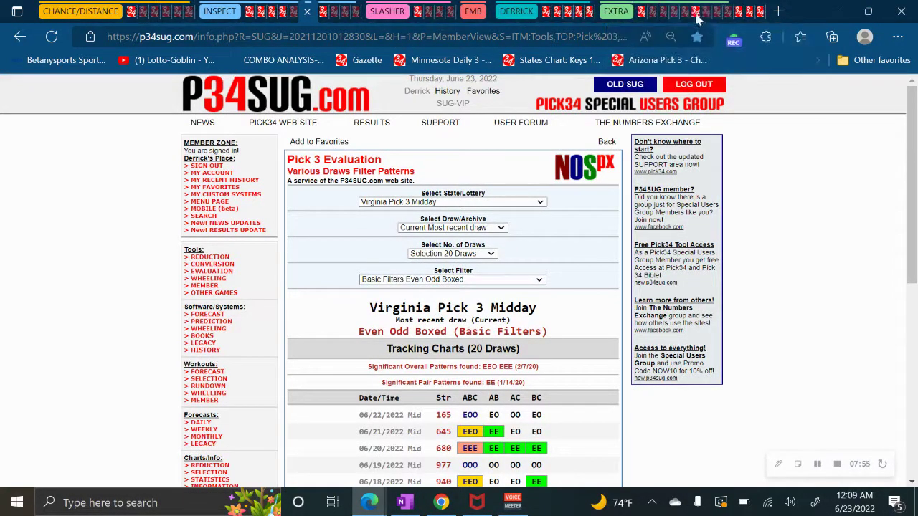
{"action": "left_click", "coordinate": [692, 13]}
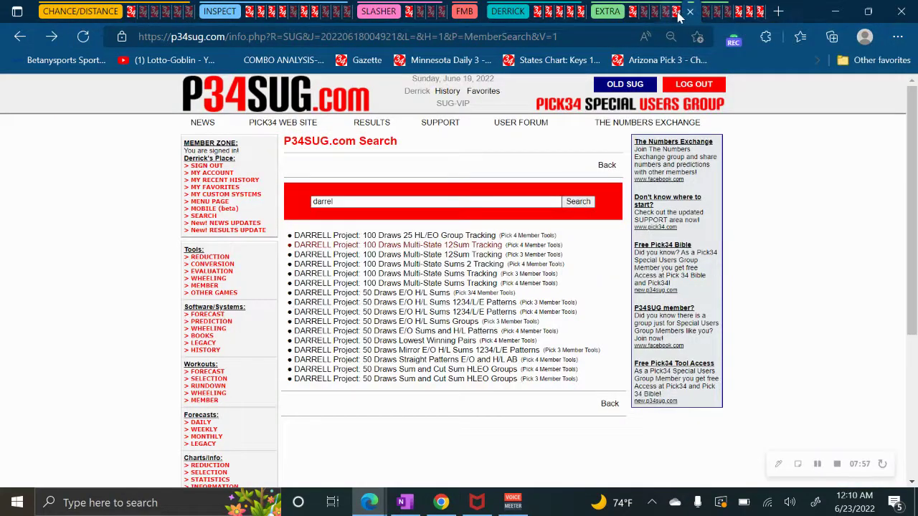
{"action": "left_click", "coordinate": [675, 13]}
{"action": "left_click", "coordinate": [676, 14]}
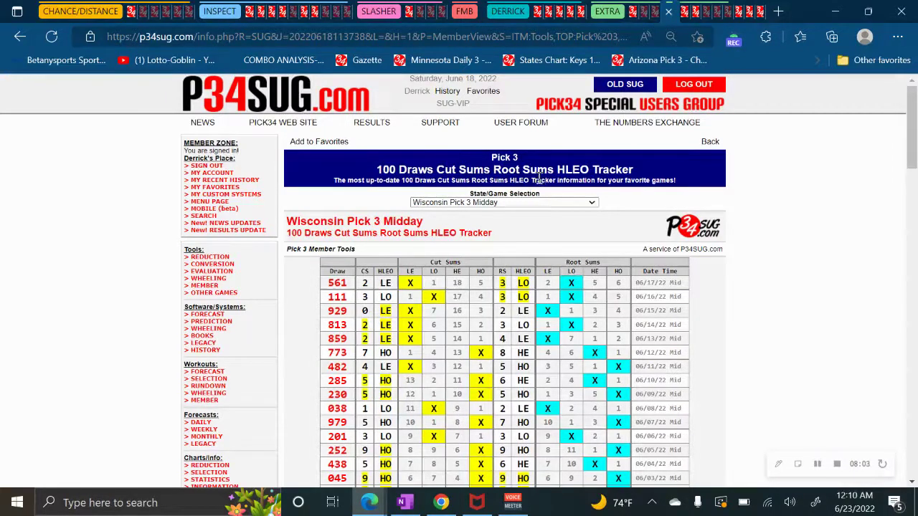
Set the HLEO Tracker's game to Virginia Pick 3 and examine the cut sums and root sums columns
{"action": "left_click", "coordinate": [531, 202]}
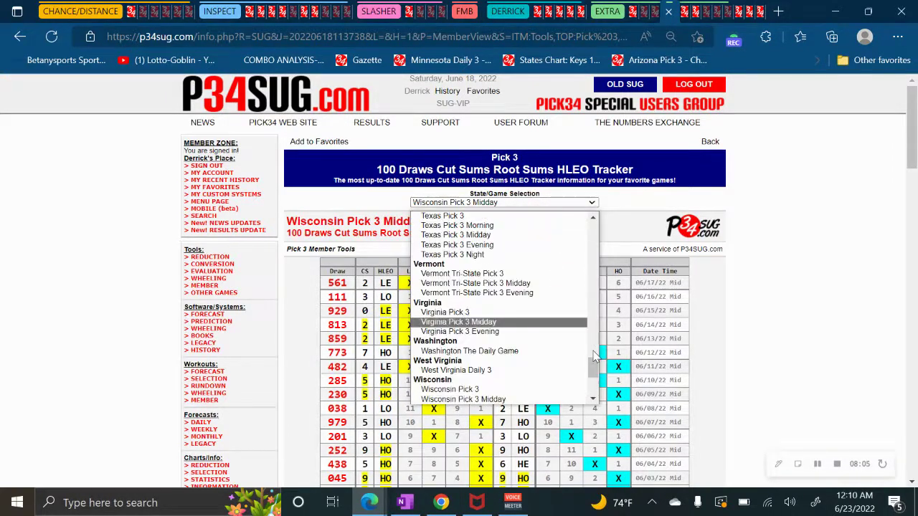
{"action": "scroll", "coordinate": [594, 369], "scroll_direction": "down", "scroll_amount": 3}
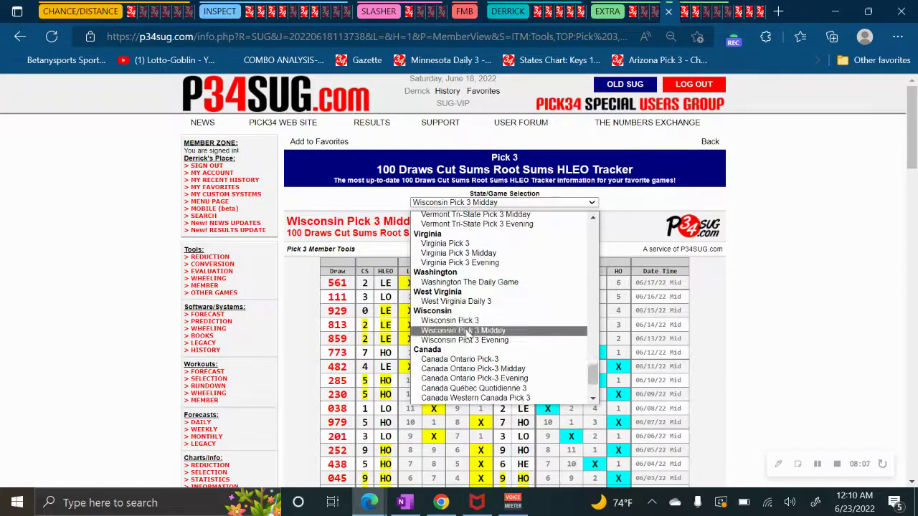
{"action": "left_click", "coordinate": [465, 245]}
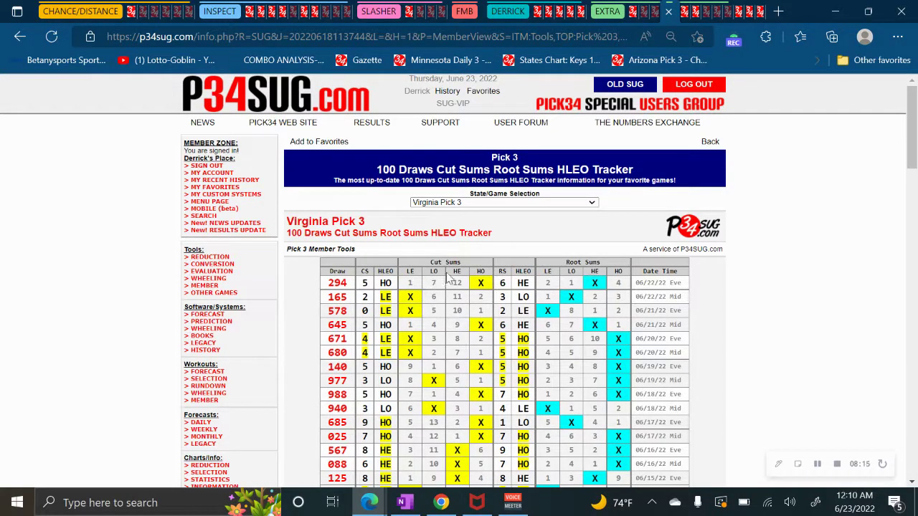
{"action": "scroll", "coordinate": [448, 319], "scroll_direction": "down", "scroll_amount": 4}
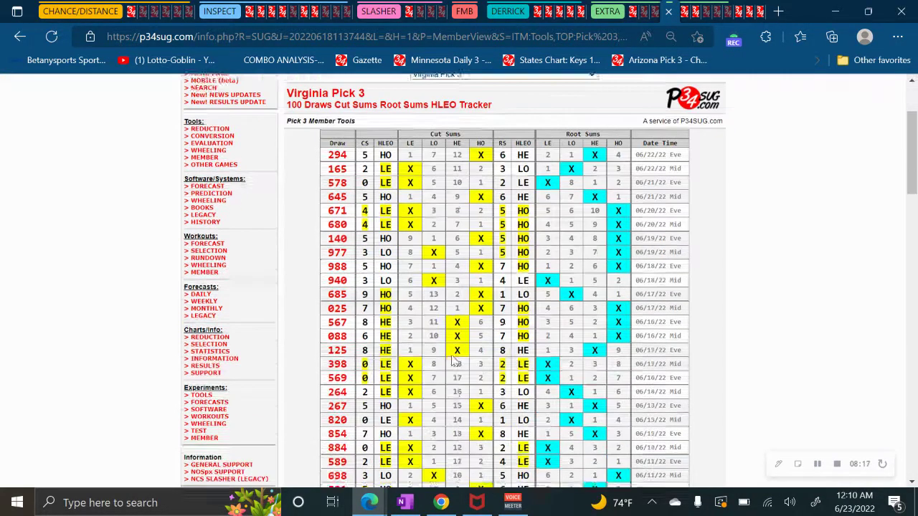
{"action": "scroll", "coordinate": [454, 361], "scroll_direction": "up", "scroll_amount": 3}
{"action": "scroll", "coordinate": [453, 360], "scroll_direction": "up", "scroll_amount": 1}
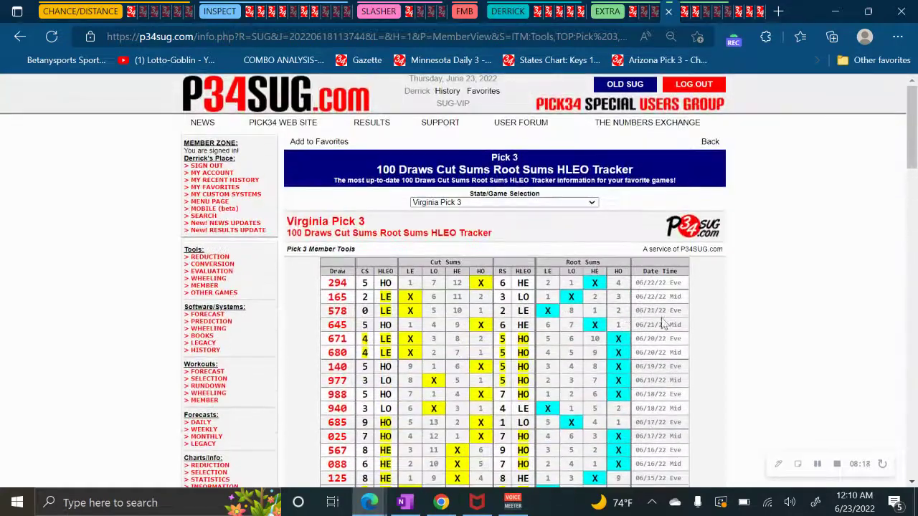
Switch the 100 Draws Cut Sums Root Sums HLEO Tracker to Virginia Pick 3 Midday
{"action": "left_click", "coordinate": [460, 203]}
{"action": "scroll", "coordinate": [486, 324], "scroll_direction": "down", "scroll_amount": 2}
{"action": "left_click", "coordinate": [486, 351]}
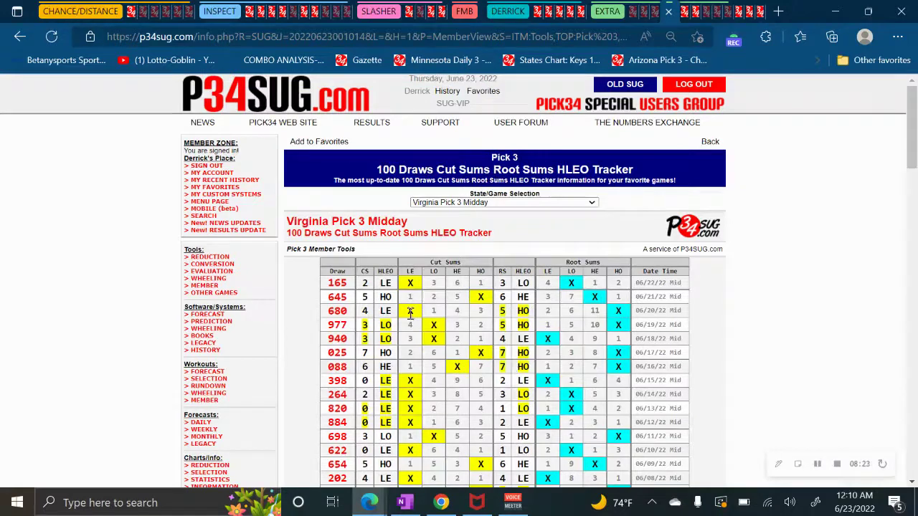
Examine the Virginia Pick 3 Midday cut sums and root sums history in the HLEO Tracker
{"action": "scroll", "coordinate": [514, 381], "scroll_direction": "down", "scroll_amount": 3}
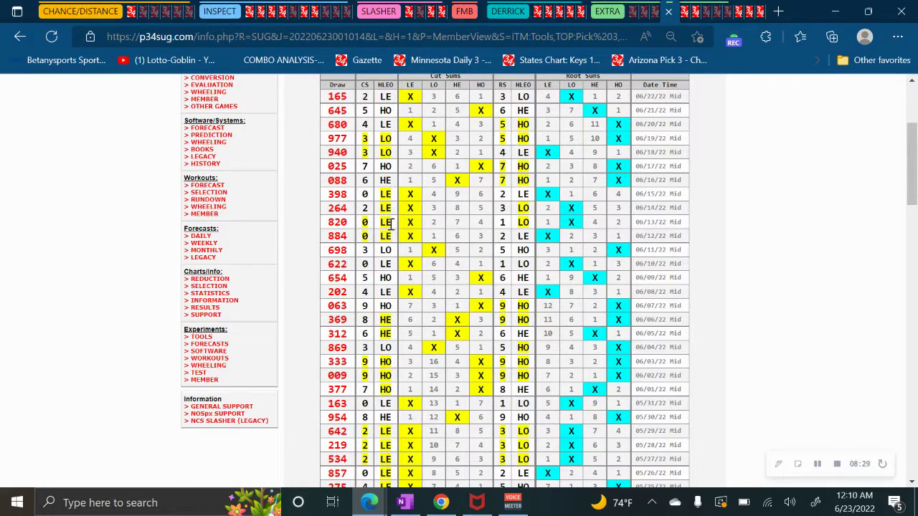
{"action": "scroll", "coordinate": [392, 283], "scroll_direction": "up", "scroll_amount": 2}
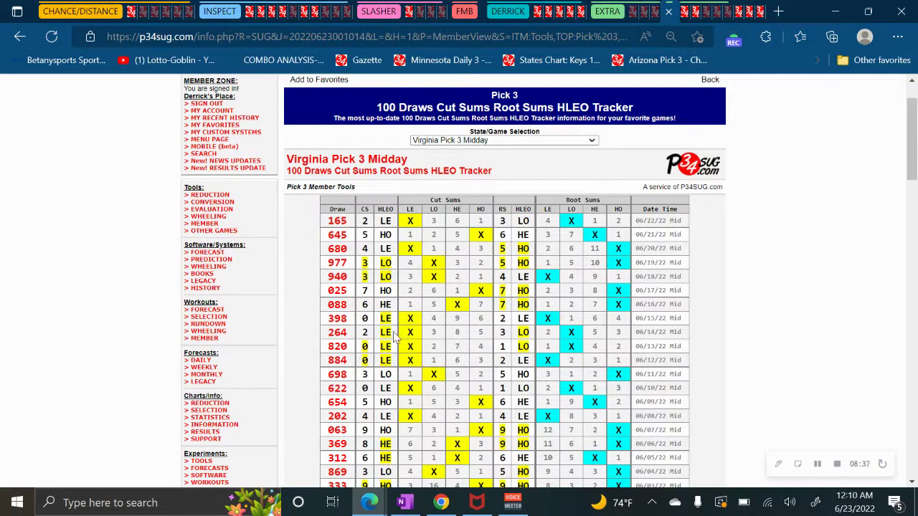
{"action": "scroll", "coordinate": [393, 281], "scroll_direction": "up", "scroll_amount": 2}
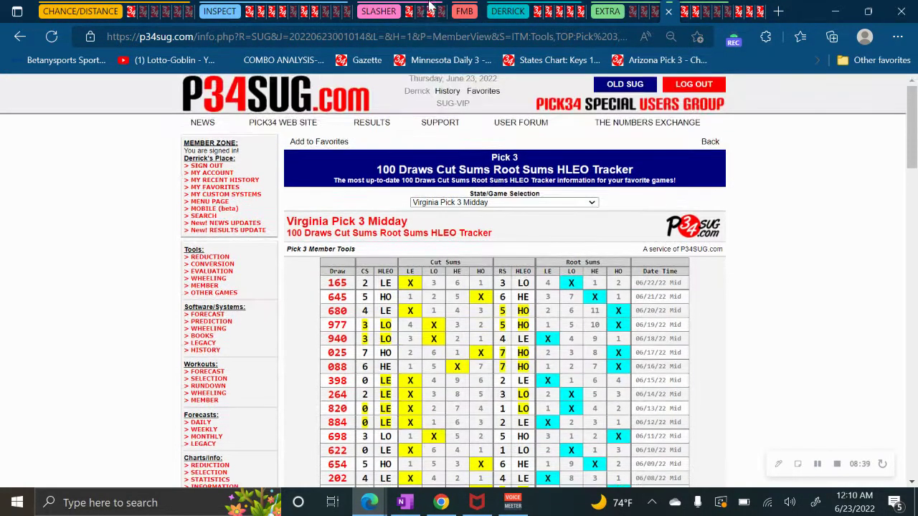
Add an UNSELECT CUT SUMS filter with values 0 2 4 to the Slasher command list and slash the combos
{"action": "left_click", "coordinate": [413, 12]}
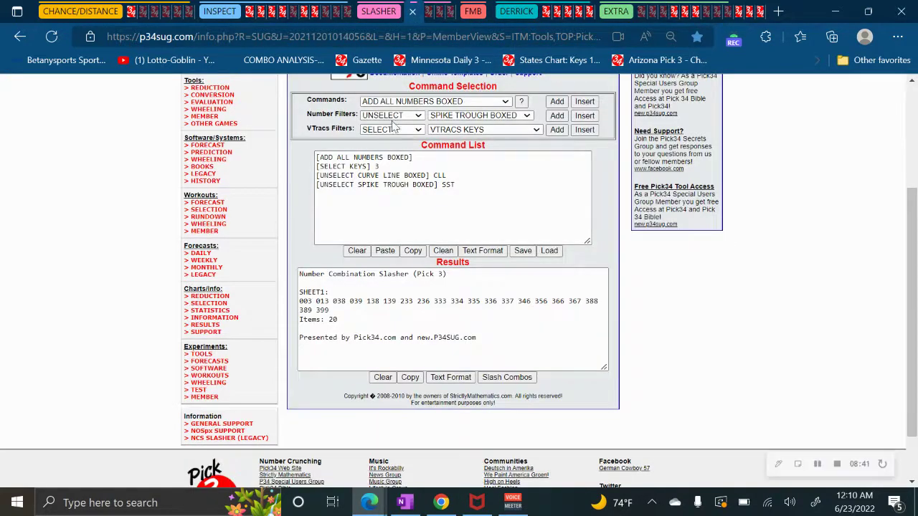
{"action": "left_click", "coordinate": [460, 116]}
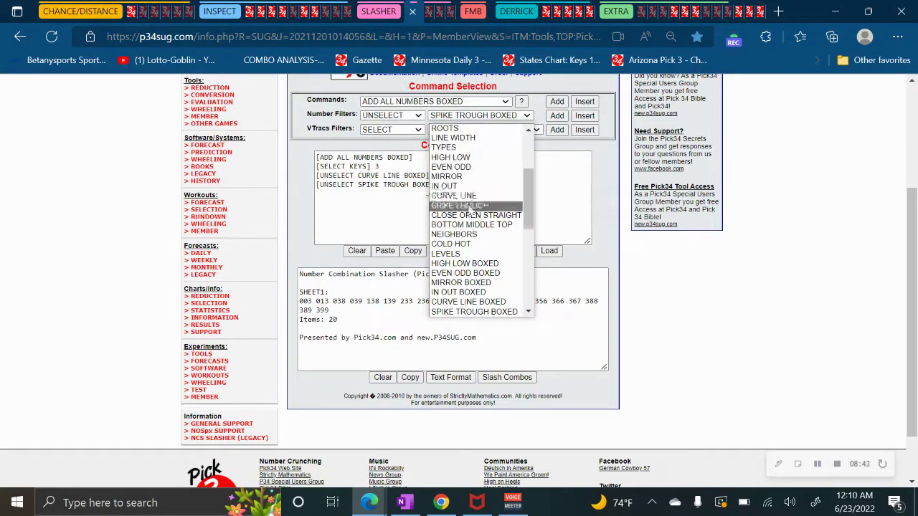
{"action": "scroll", "coordinate": [463, 207], "scroll_direction": "up", "scroll_amount": 3}
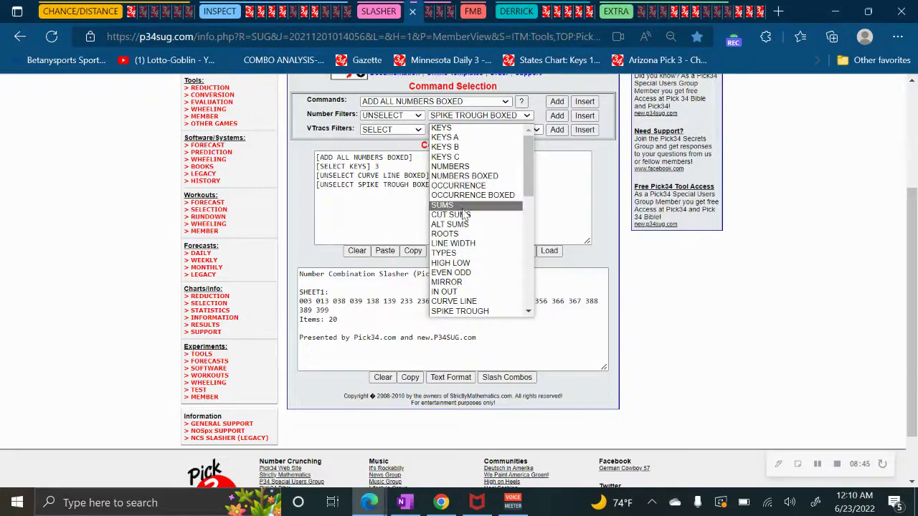
{"action": "left_click", "coordinate": [465, 214]}
{"action": "left_click", "coordinate": [556, 121]}
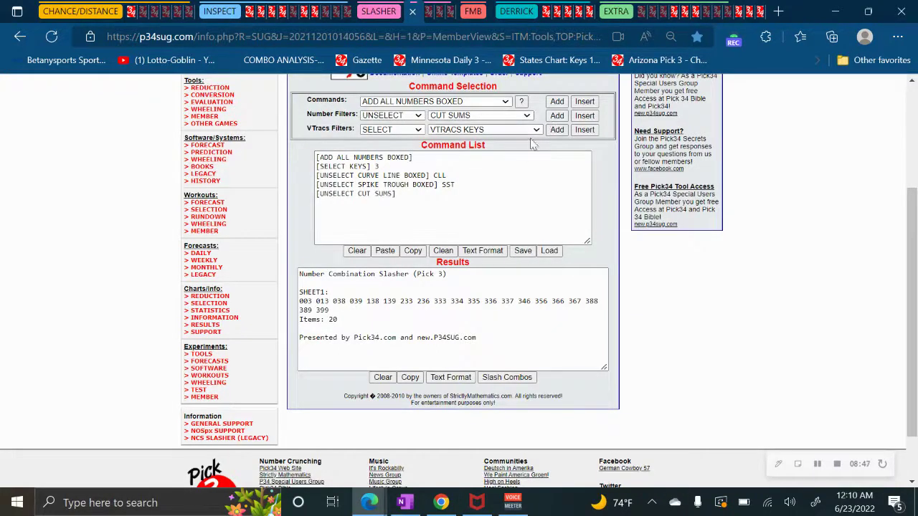
{"action": "left_click", "coordinate": [433, 200]}
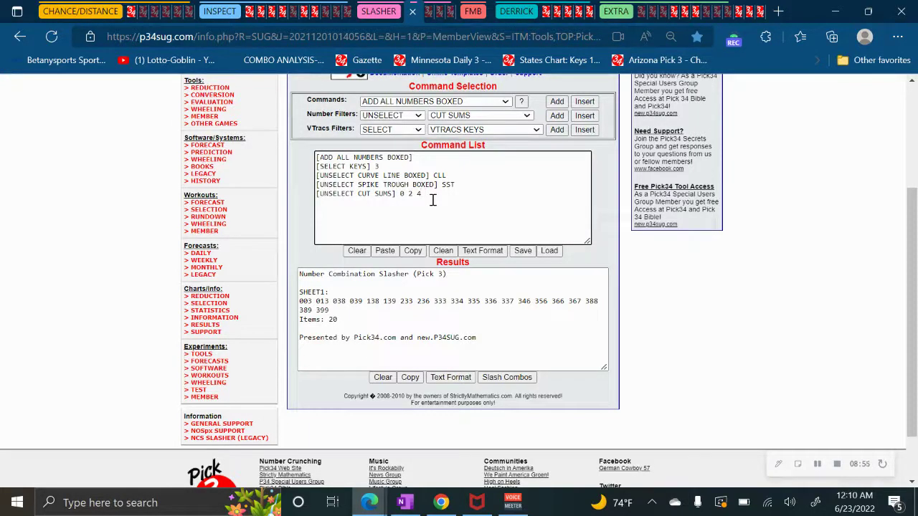
{"action": "left_click", "coordinate": [494, 378]}
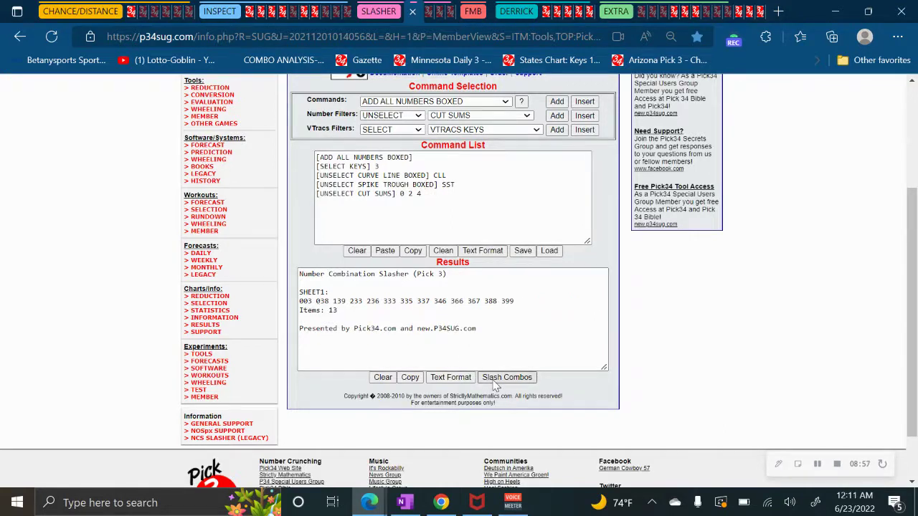
Remove the UNSELECT CUT SUMS line from the command list and slash the combos again
{"action": "left_click_drag", "start_coordinate": [429, 198], "coordinate": [317, 195]}
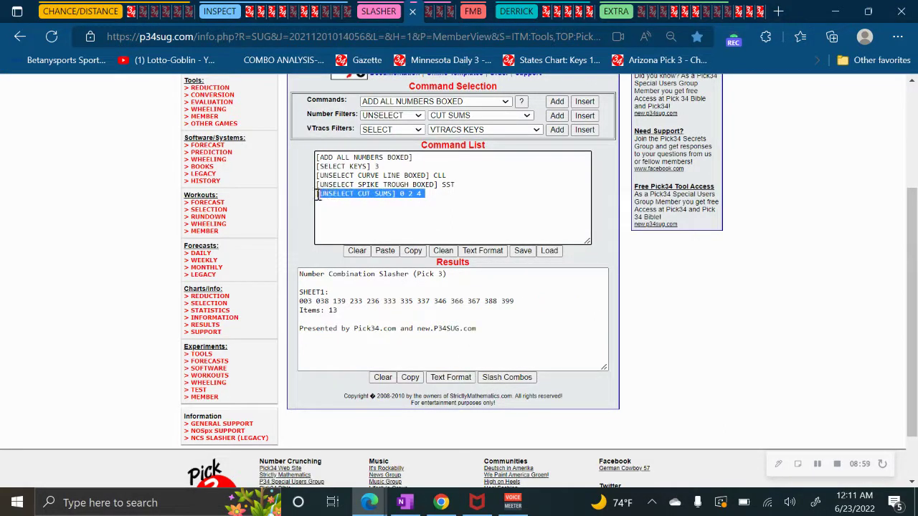
{"action": "key", "text": "BackSpace"}
{"action": "left_click", "coordinate": [507, 378]}
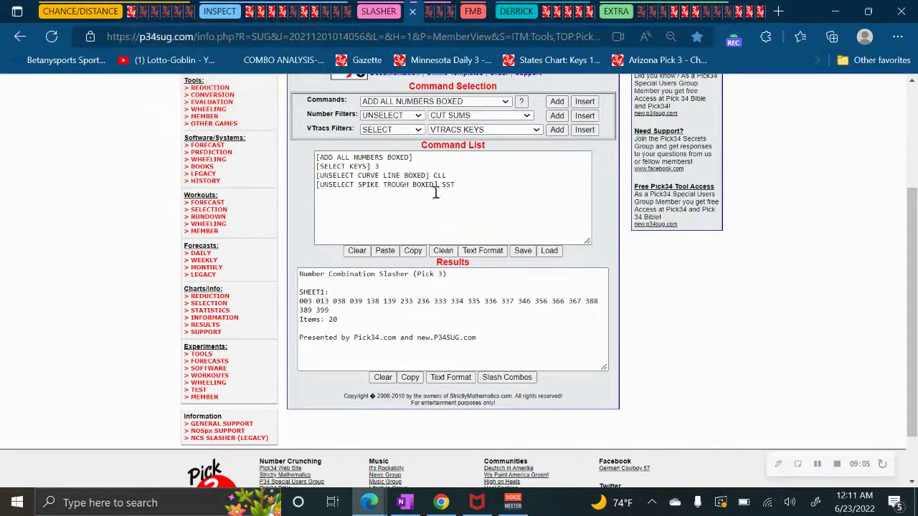
Add a SELECT PAIRS BOXED filter to the end of the Slasher command list, ready for its values
{"action": "left_click", "coordinate": [393, 119]}
{"action": "left_click", "coordinate": [393, 126]}
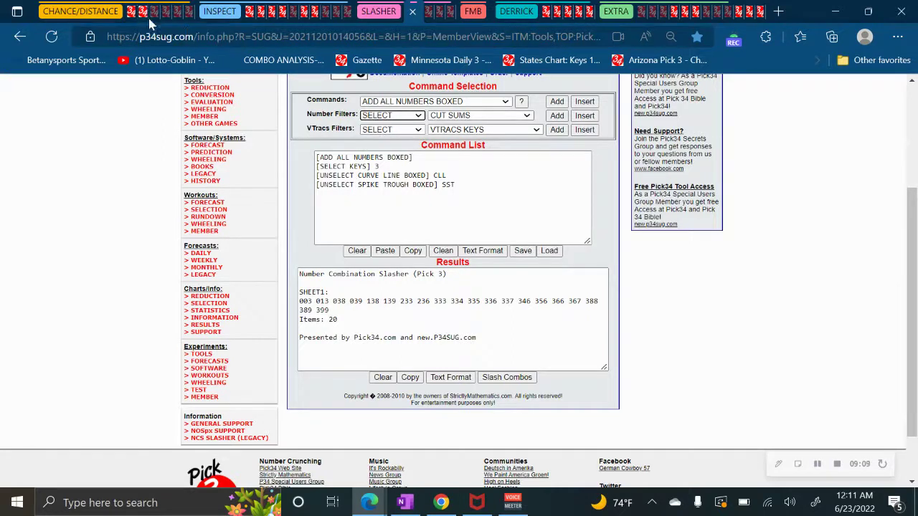
{"action": "left_click", "coordinate": [470, 116]}
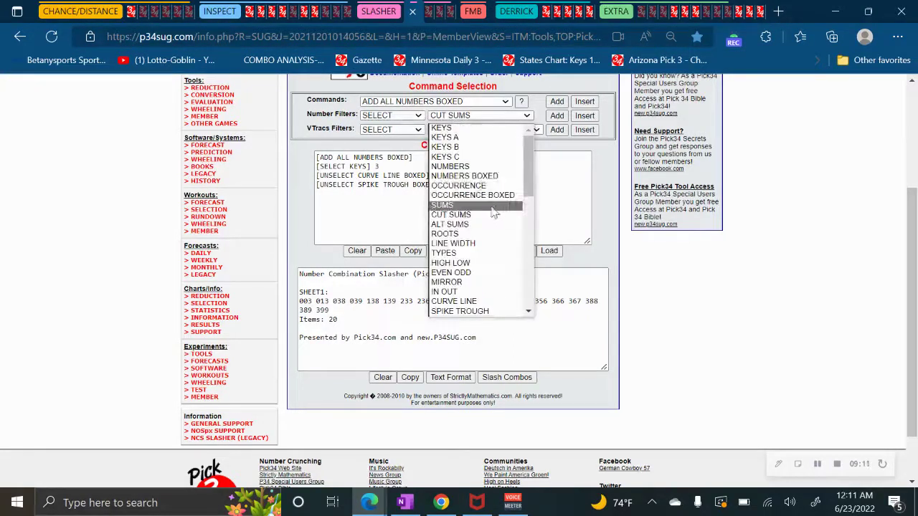
{"action": "scroll", "coordinate": [488, 247], "scroll_direction": "down", "scroll_amount": 5}
{"action": "scroll", "coordinate": [486, 251], "scroll_direction": "down", "scroll_amount": 7}
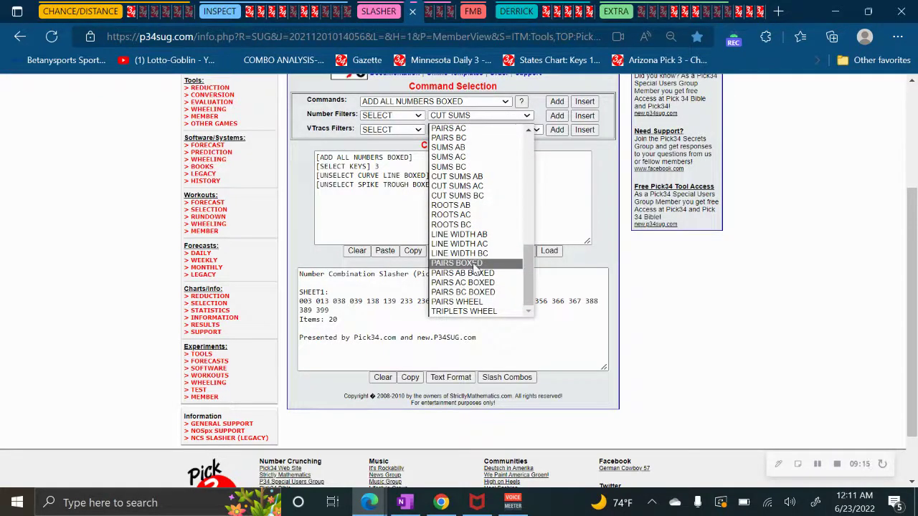
{"action": "left_click", "coordinate": [471, 264]}
{"action": "left_click", "coordinate": [556, 115]}
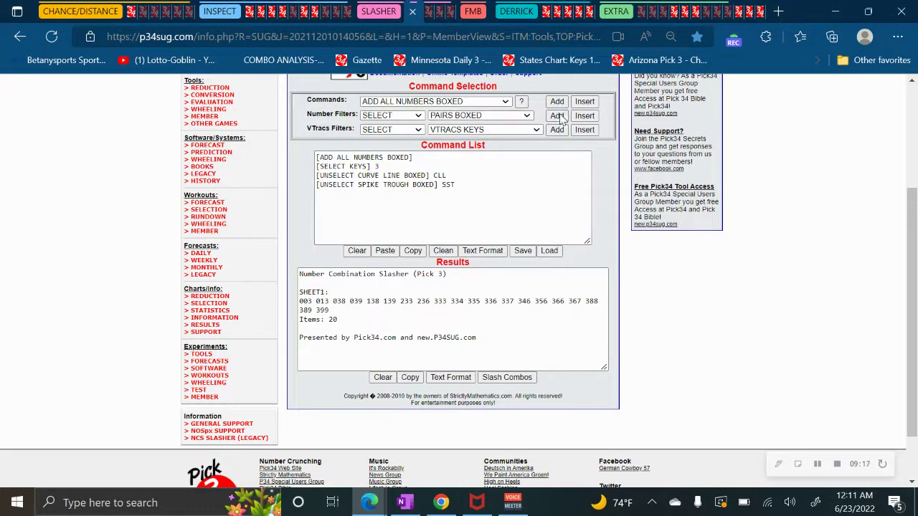
{"action": "left_click", "coordinate": [407, 194]}
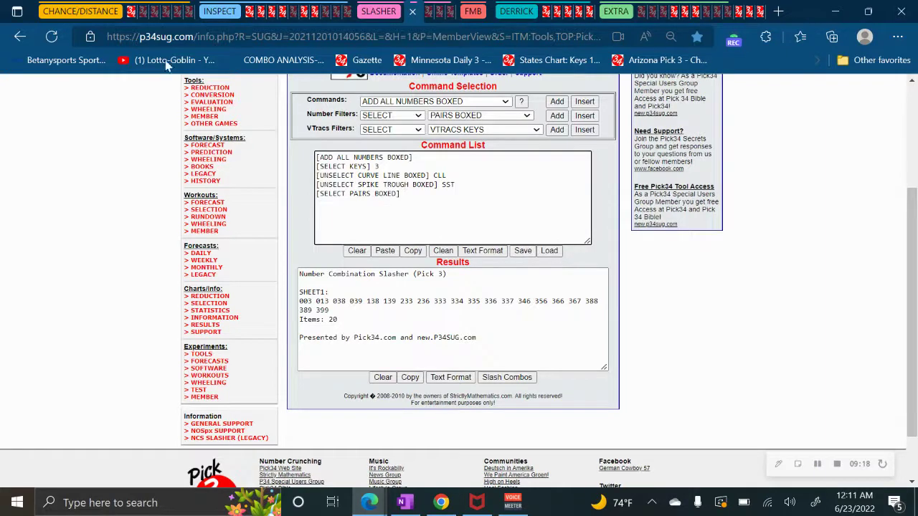
Set the Virginia Pick 3 due chart in the CHANCE/DISTANCE group to General Filters Pairs Boxed
{"action": "left_click", "coordinate": [118, 10]}
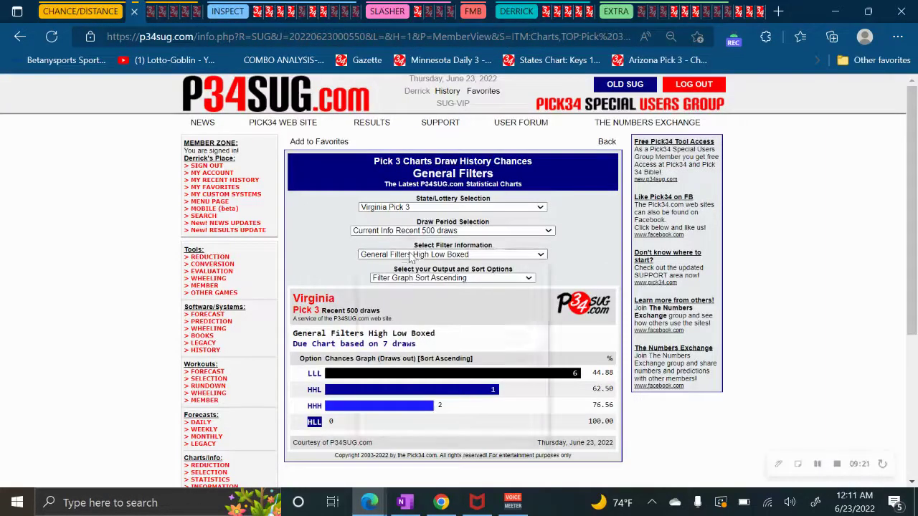
{"action": "left_click", "coordinate": [407, 253]}
{"action": "scroll", "coordinate": [465, 367], "scroll_direction": "down", "scroll_amount": 5}
{"action": "scroll", "coordinate": [464, 365], "scroll_direction": "down", "scroll_amount": 1}
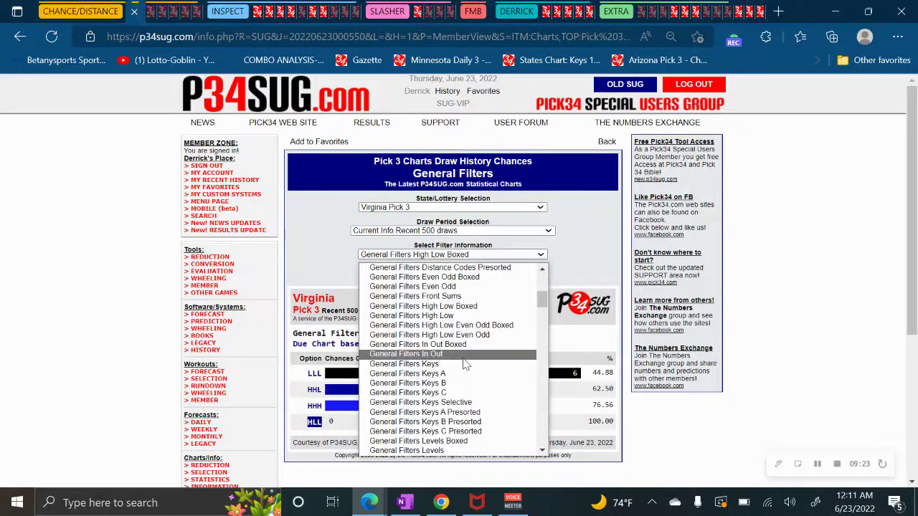
{"action": "scroll", "coordinate": [465, 366], "scroll_direction": "down", "scroll_amount": 5}
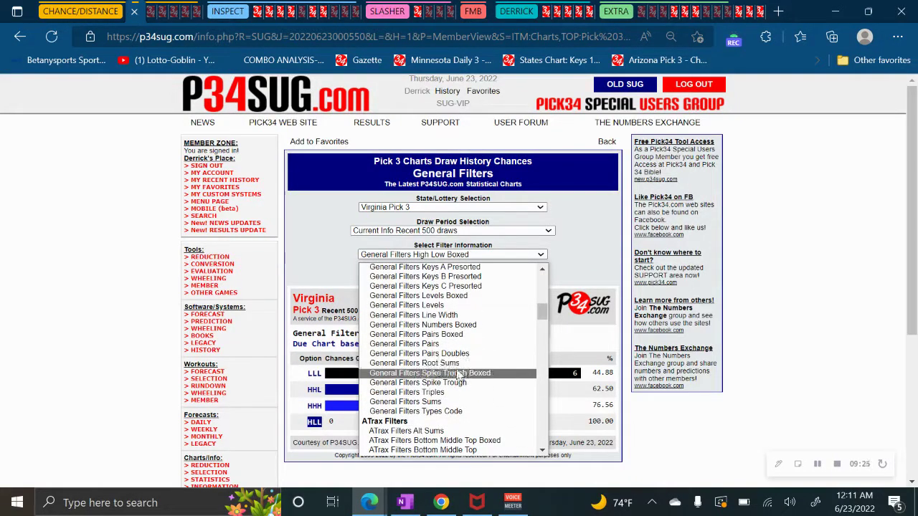
{"action": "left_click", "coordinate": [450, 334]}
{"action": "scroll", "coordinate": [437, 388], "scroll_direction": "down", "scroll_amount": 1}
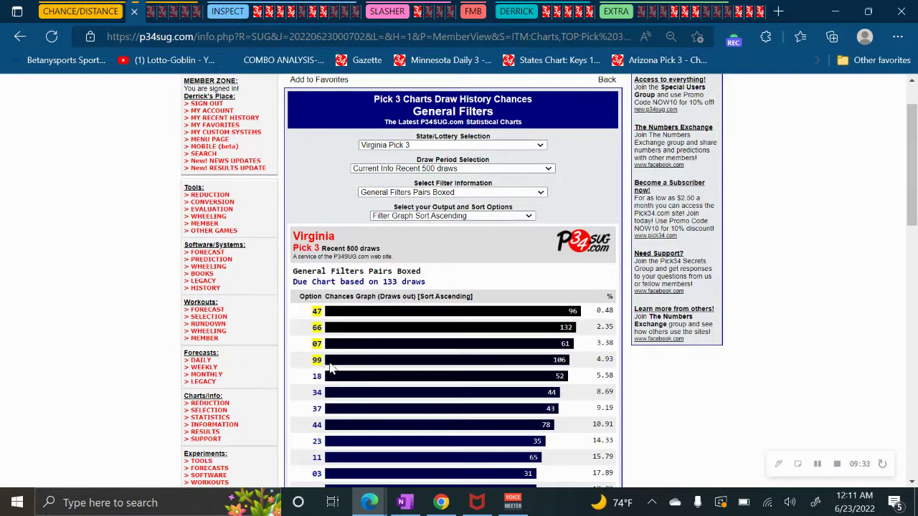
Show the chart as Filter Option List Sort Ascending and copy its first nine pairs, 47 through 23
{"action": "left_click", "coordinate": [422, 215]}
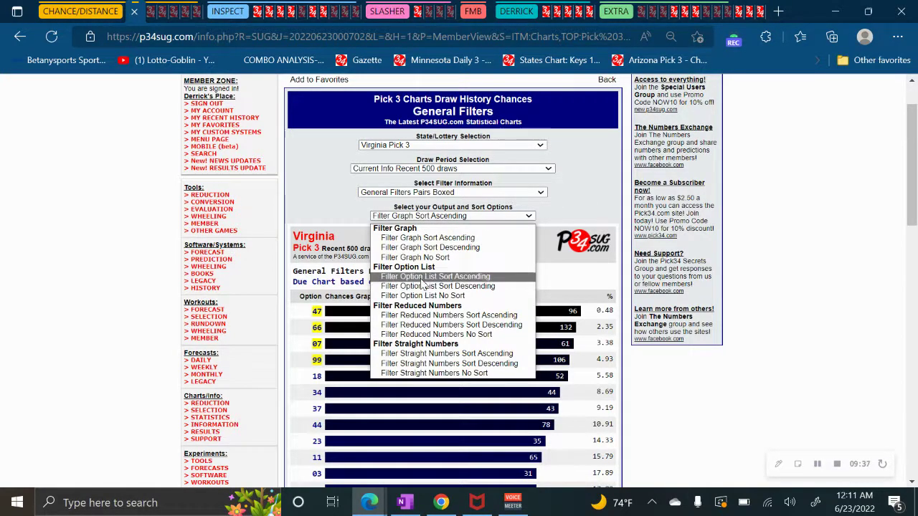
{"action": "left_click", "coordinate": [422, 277]}
{"action": "scroll", "coordinate": [346, 371], "scroll_direction": "down", "scroll_amount": 2}
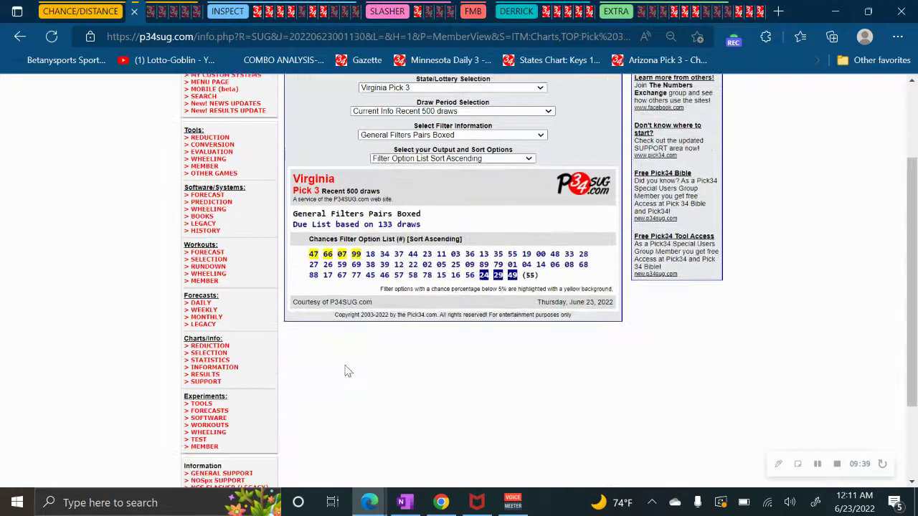
{"action": "left_click_drag", "start_coordinate": [310, 251], "coordinate": [433, 251]}
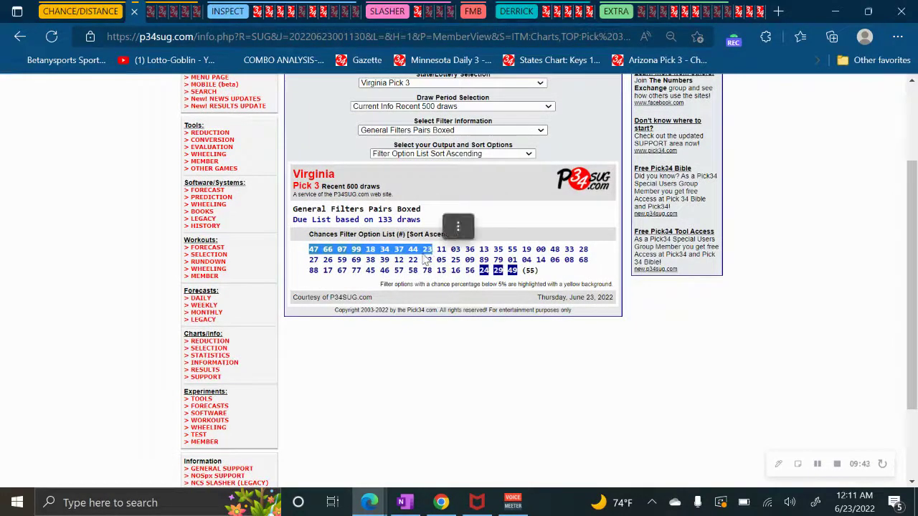
{"action": "right_click", "coordinate": [423, 255]}
{"action": "left_click", "coordinate": [452, 161]}
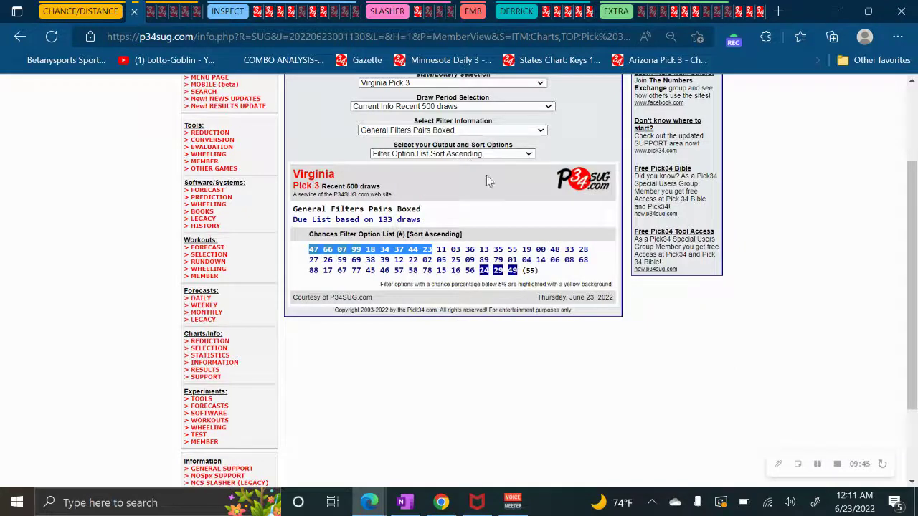
Switch the Pairs Boxed due list to Virginia Pick 3 Midday
{"action": "scroll", "coordinate": [492, 145], "scroll_direction": "up", "scroll_amount": 2}
{"action": "left_click", "coordinate": [416, 207]}
{"action": "scroll", "coordinate": [419, 344], "scroll_direction": "down", "scroll_amount": 2}
{"action": "left_click", "coordinate": [420, 355]}
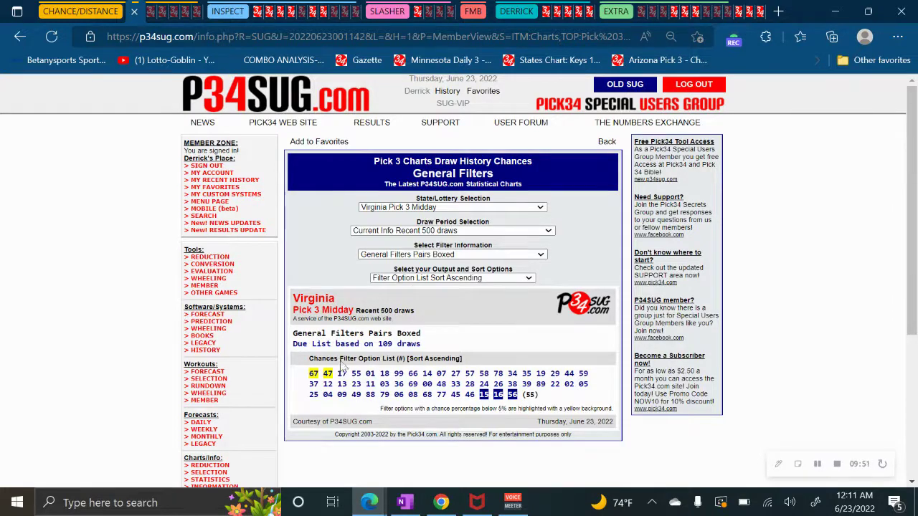
Return the due list to Virginia Pick 3 and set its output to Filter Graph Sort Ascending
{"action": "left_click", "coordinate": [437, 208]}
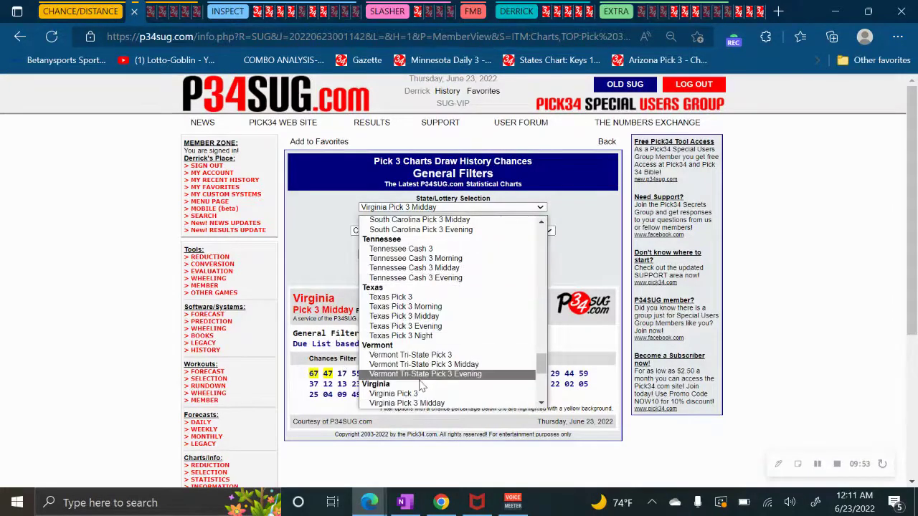
{"action": "left_click", "coordinate": [401, 394]}
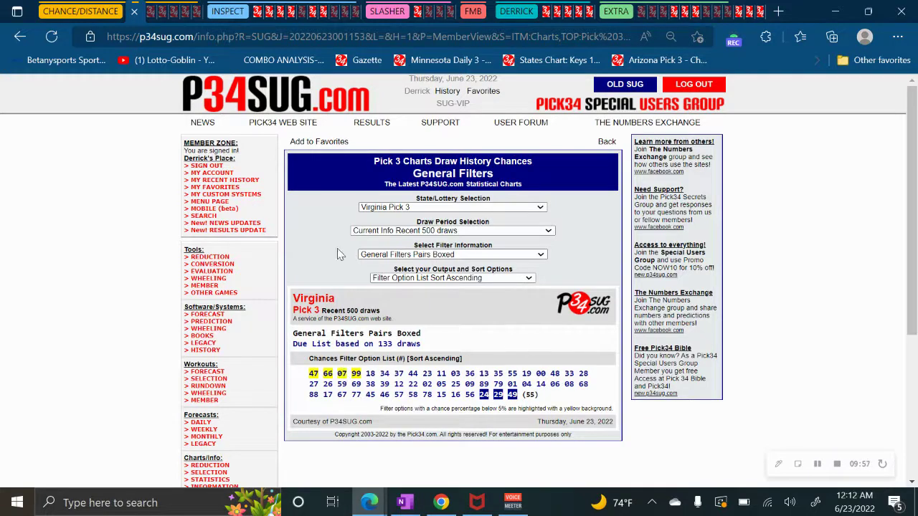
{"action": "left_click", "coordinate": [406, 278]}
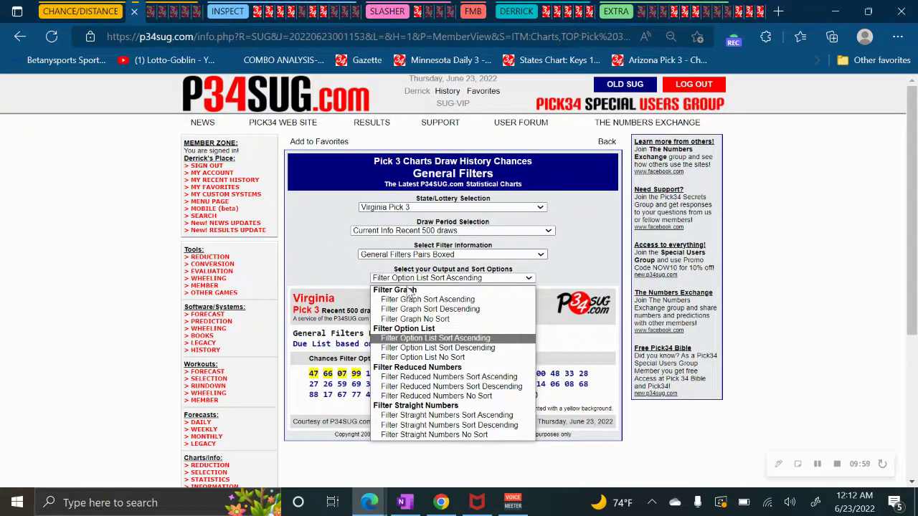
{"action": "left_click", "coordinate": [409, 301]}
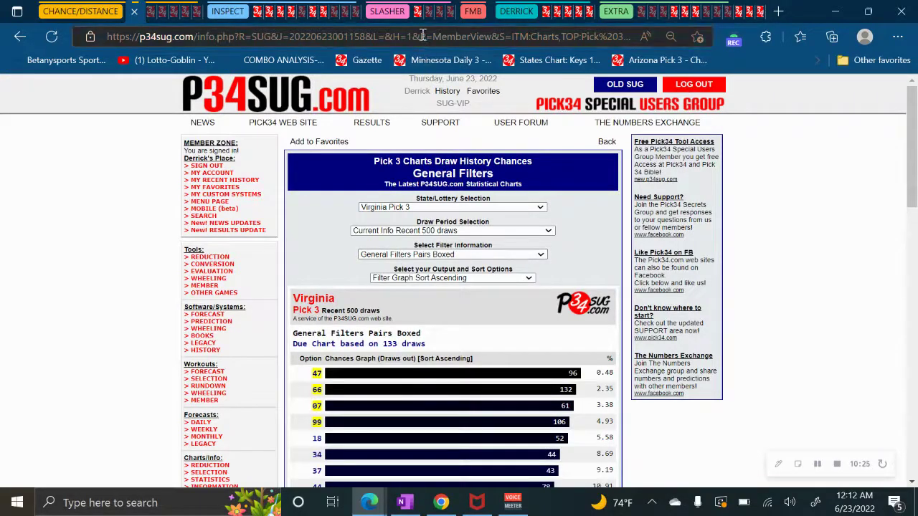
{"action": "left_click", "coordinate": [420, 12]}
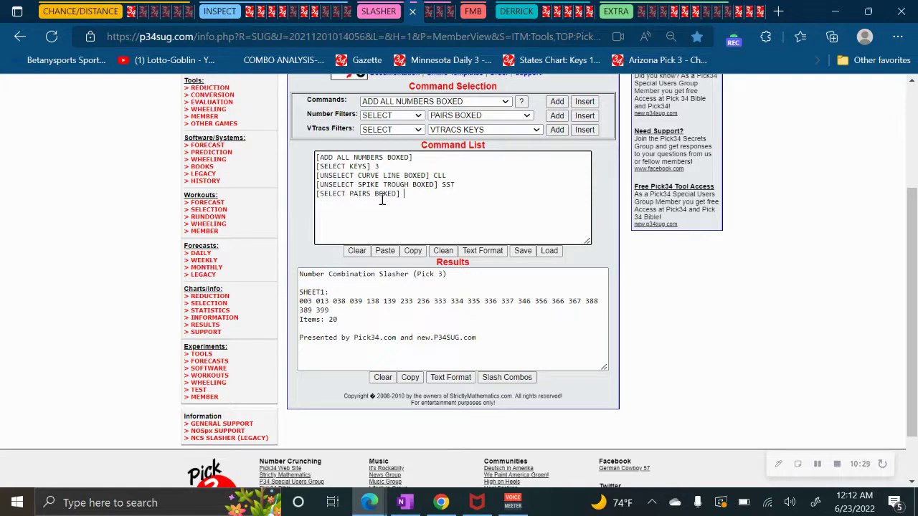
{"action": "right_click", "coordinate": [411, 196]}
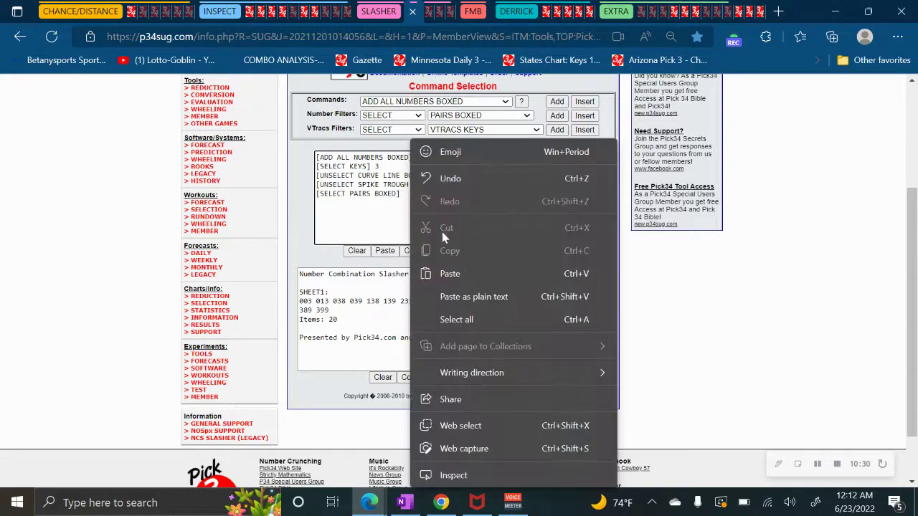
{"action": "left_click", "coordinate": [455, 270]}
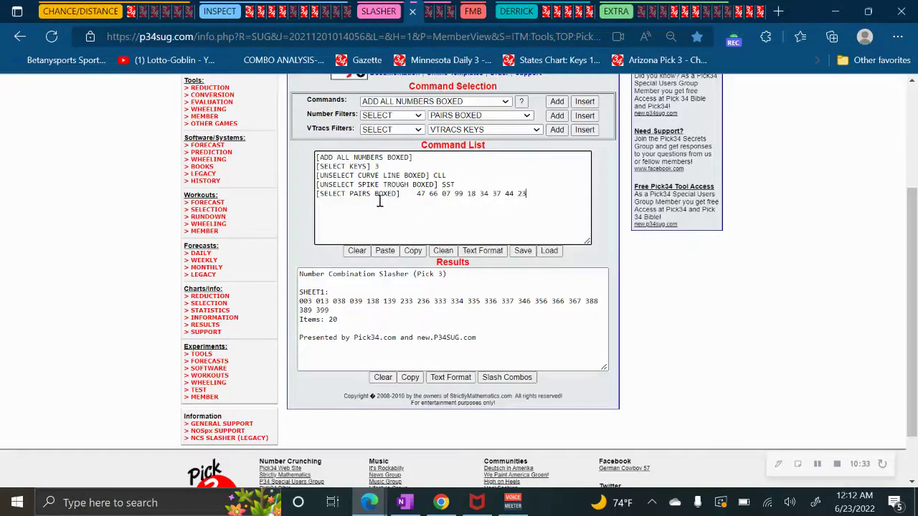
{"action": "left_click", "coordinate": [494, 378]}
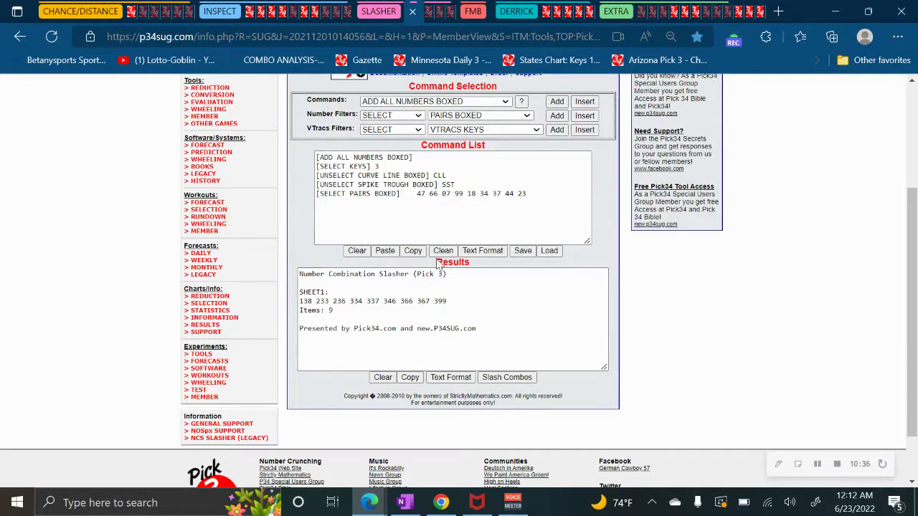
Delete the SELECT PAIRS BOXED line from the command list and rerun the combo slashing
{"action": "left_click", "coordinate": [494, 225]}
{"action": "left_click_drag", "start_coordinate": [536, 194], "coordinate": [316, 202]}
{"action": "key", "text": "BackSpace"}
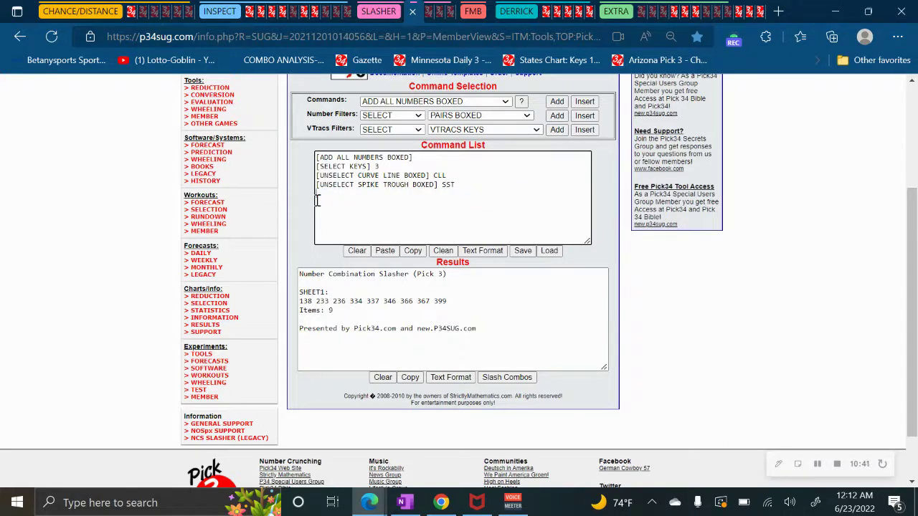
{"action": "left_click", "coordinate": [505, 377]}
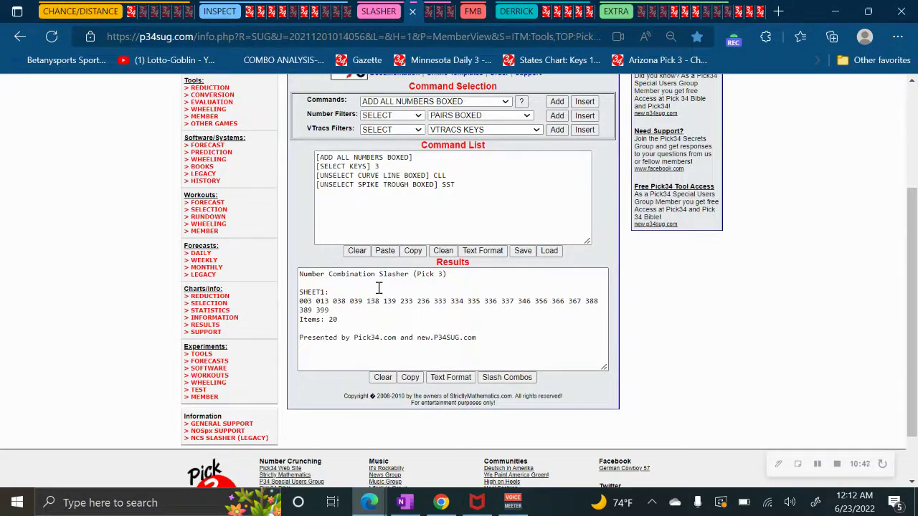
Add a SELECT SUMS filter with sum 11 to the command list and slash the combos
{"action": "left_click", "coordinate": [451, 116]}
{"action": "scroll", "coordinate": [456, 205], "scroll_direction": "down", "scroll_amount": 2}
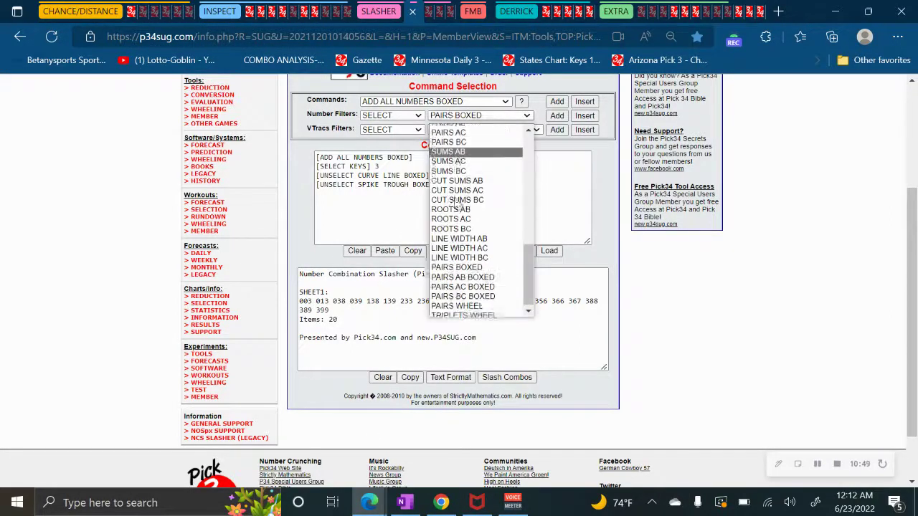
{"action": "scroll", "coordinate": [466, 258], "scroll_direction": "up", "scroll_amount": 6}
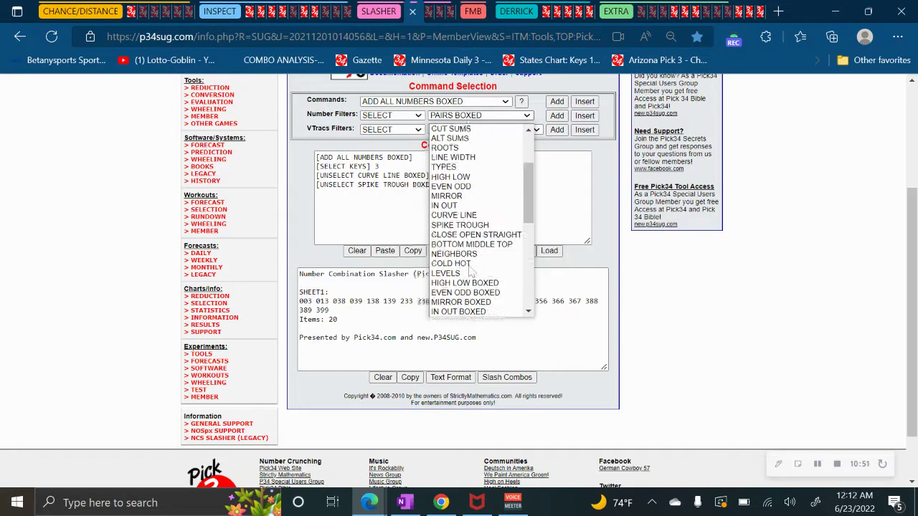
{"action": "scroll", "coordinate": [470, 265], "scroll_direction": "up", "scroll_amount": 3}
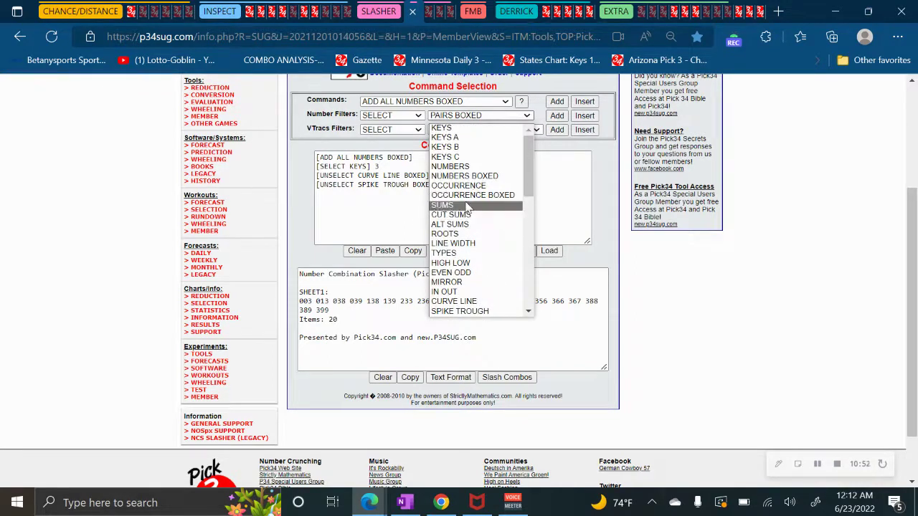
{"action": "left_click", "coordinate": [466, 206]}
{"action": "left_click", "coordinate": [556, 115]}
{"action": "left_click", "coordinate": [402, 197]}
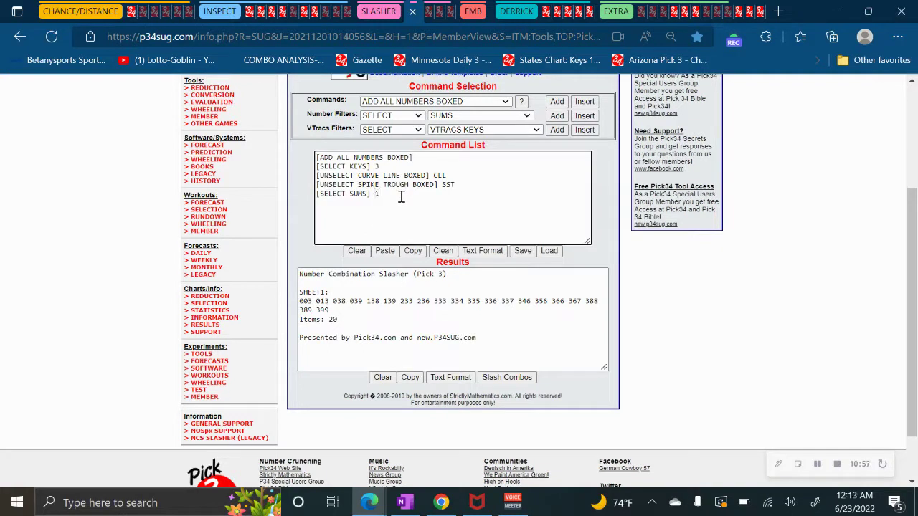
{"action": "type", "text": "11"}
{"action": "left_click", "coordinate": [484, 377]}
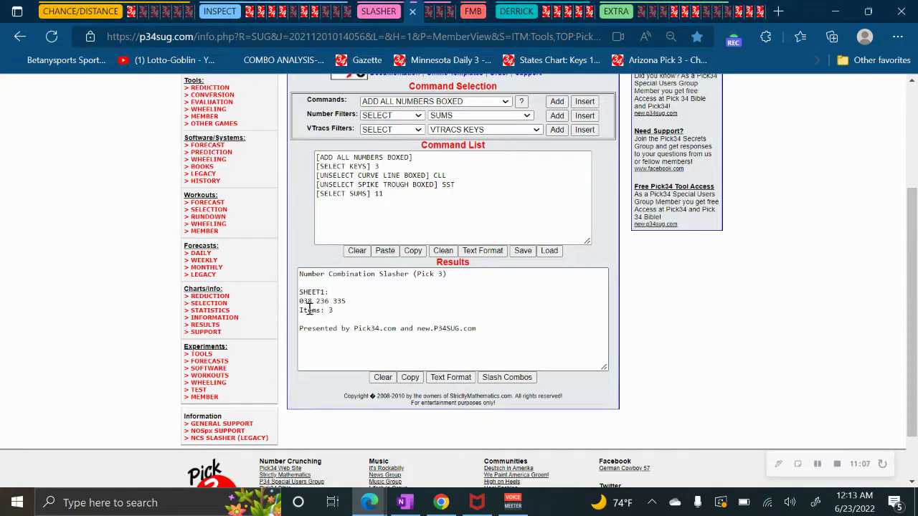
Remove BOXED from the ADD ALL NUMBERS command and rerun the combo slashing
{"action": "left_click_drag", "start_coordinate": [353, 299], "coordinate": [297, 310]}
{"action": "left_click", "coordinate": [334, 309]}
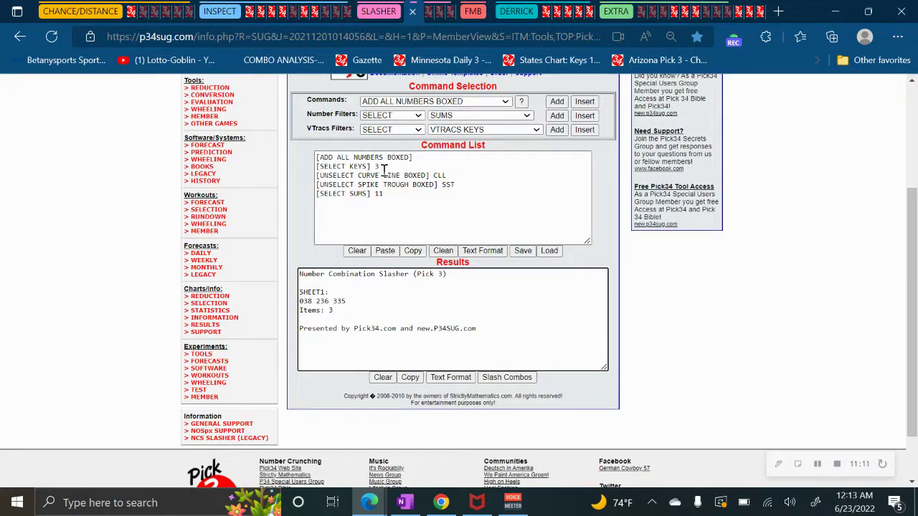
{"action": "left_click", "coordinate": [405, 158]}
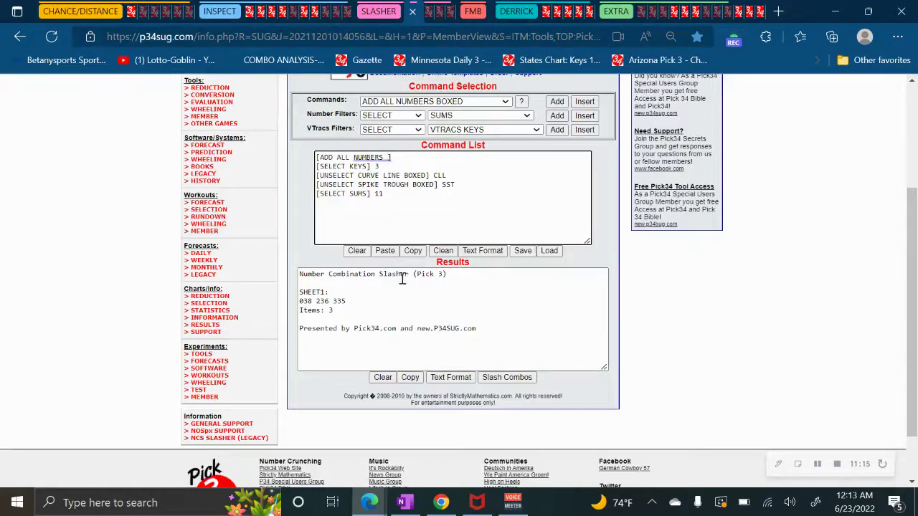
{"action": "left_click", "coordinate": [497, 380]}
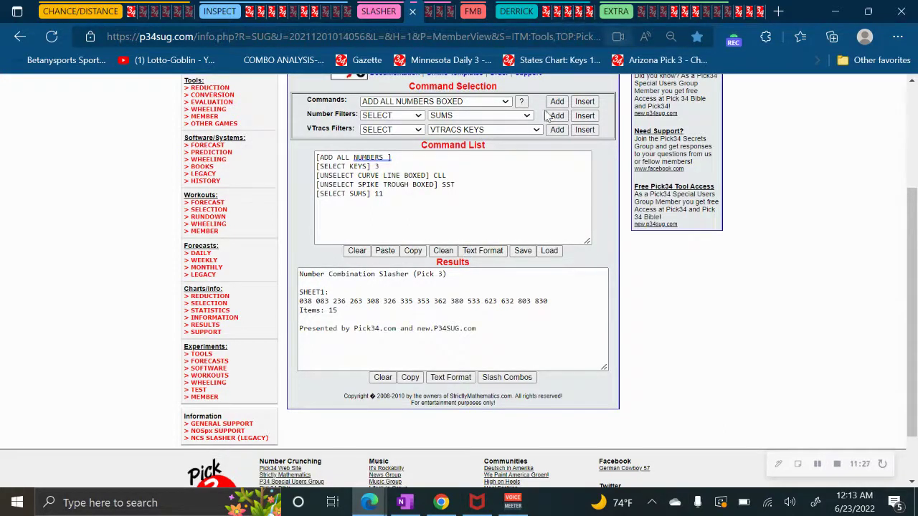
Look through the Derrick pages for the 200 Draws Single Boxed Patterns Tracking chart for New York Numbers Midday
{"action": "left_click", "coordinate": [571, 15]}
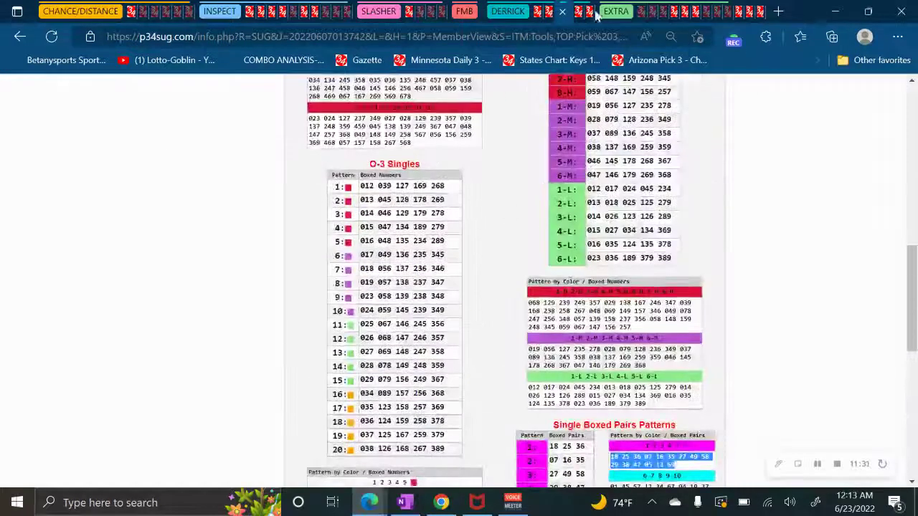
{"action": "left_click", "coordinate": [579, 13]}
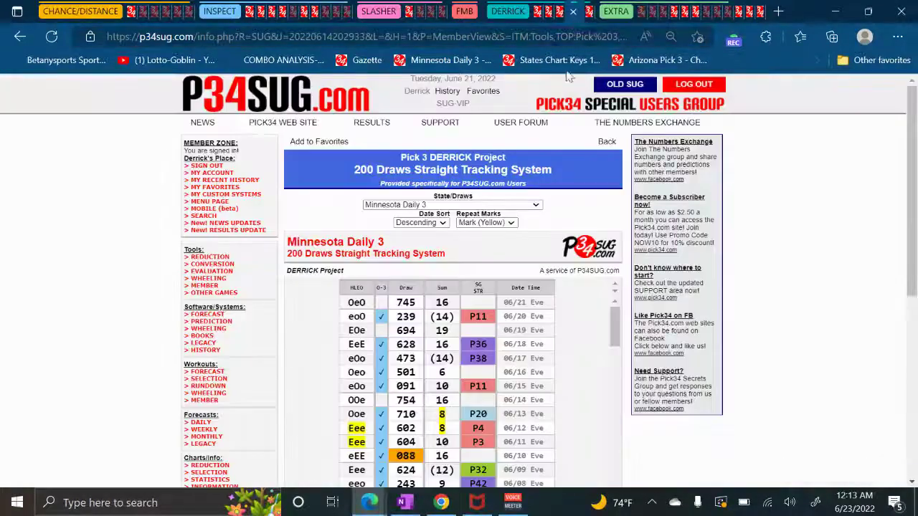
{"action": "left_click", "coordinate": [553, 13]}
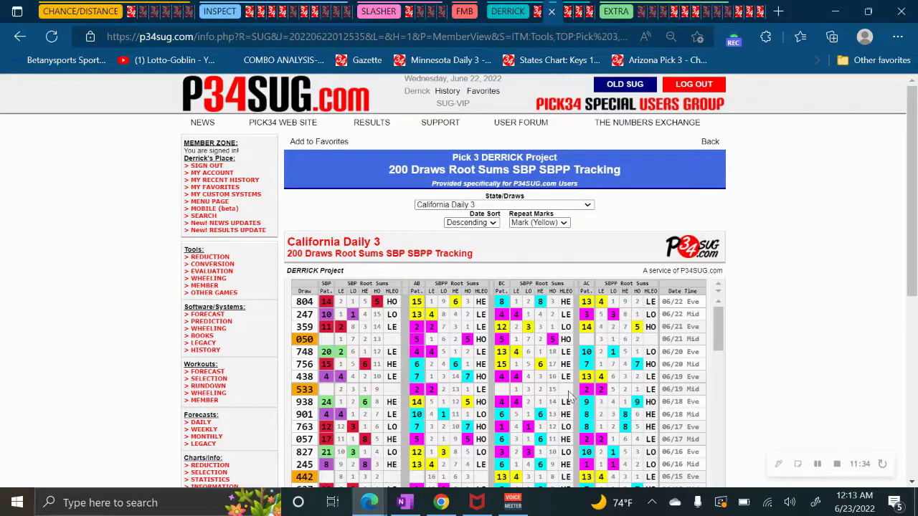
{"action": "left_click", "coordinate": [512, 7]}
{"action": "scroll", "coordinate": [536, 352], "scroll_direction": "down", "scroll_amount": 1}
{"action": "scroll", "coordinate": [537, 351], "scroll_direction": "up", "scroll_amount": 1}
{"action": "scroll", "coordinate": [758, 207], "scroll_direction": "down", "scroll_amount": 2}
{"action": "scroll", "coordinate": [740, 242], "scroll_direction": "up", "scroll_amount": 2}
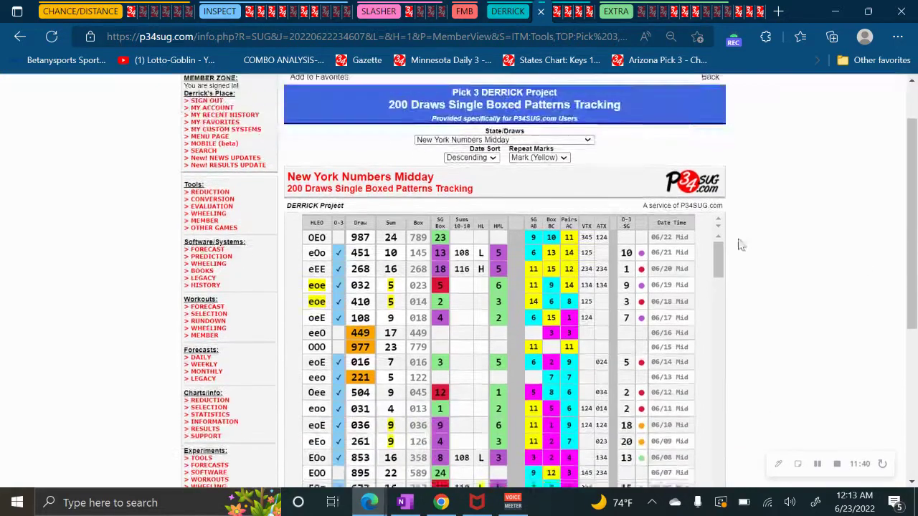
Examine the AB, BC and AC boxed pairs columns across the full 200-draw New York Numbers Midday history
{"action": "scroll", "coordinate": [734, 257], "scroll_direction": "down", "scroll_amount": 1}
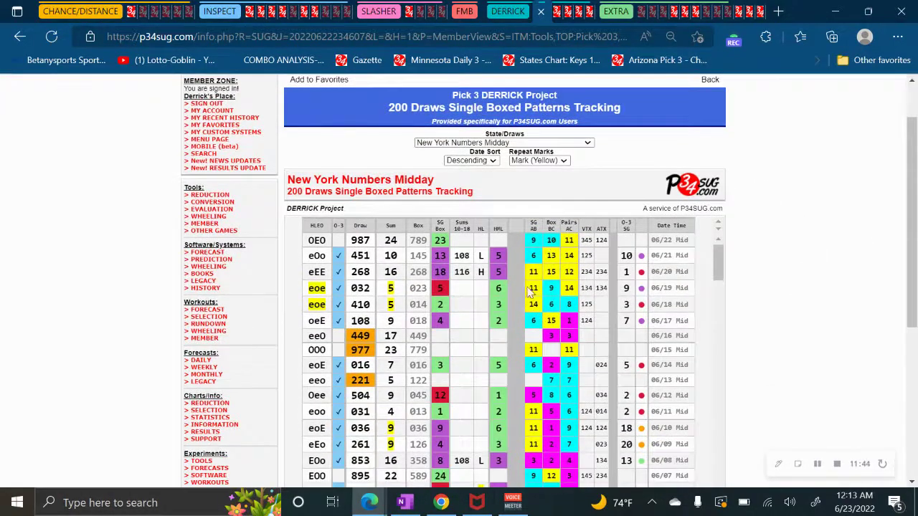
{"action": "scroll", "coordinate": [571, 367], "scroll_direction": "down", "scroll_amount": 10}
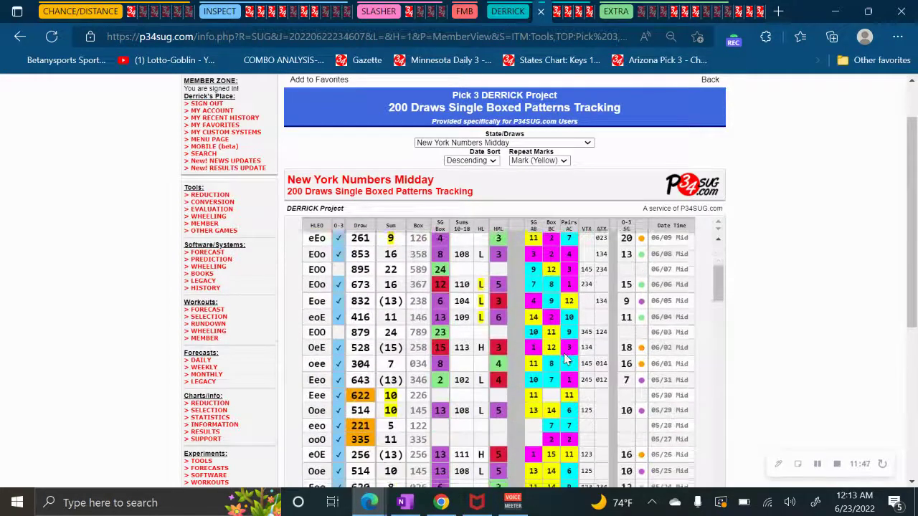
{"action": "scroll", "coordinate": [566, 357], "scroll_direction": "down", "scroll_amount": 10}
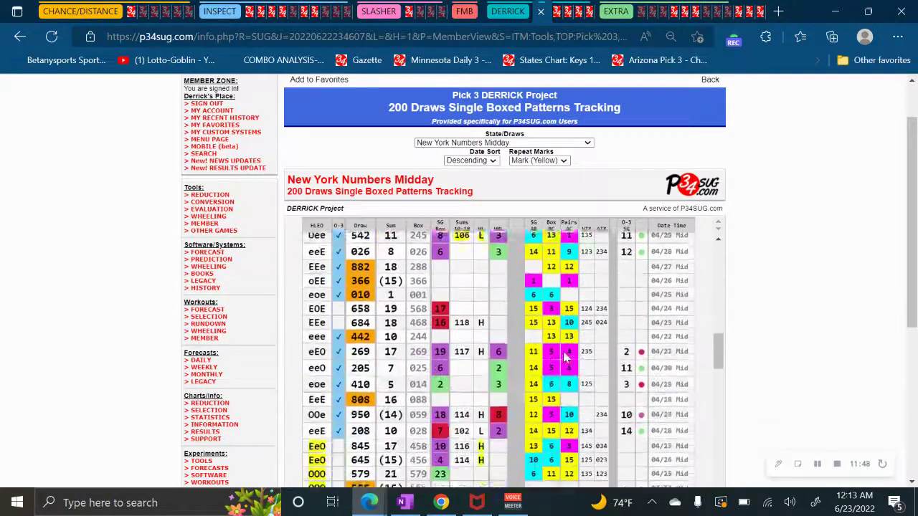
{"action": "scroll", "coordinate": [566, 357], "scroll_direction": "down", "scroll_amount": 10}
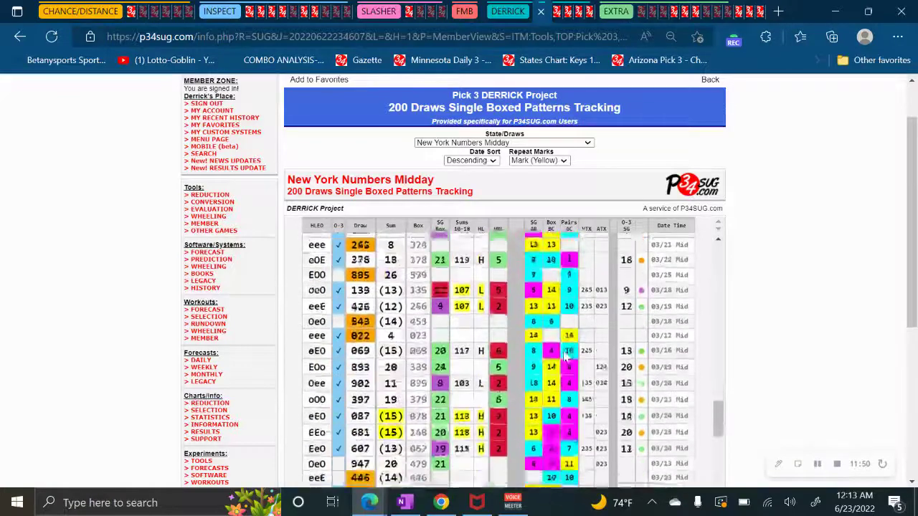
{"action": "scroll", "coordinate": [566, 357], "scroll_direction": "down", "scroll_amount": 10}
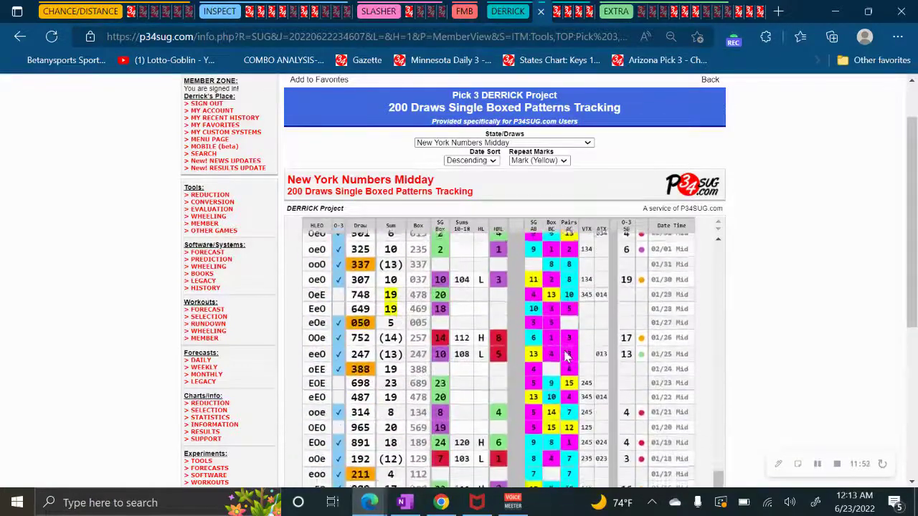
{"action": "scroll", "coordinate": [636, 359], "scroll_direction": "down", "scroll_amount": 5}
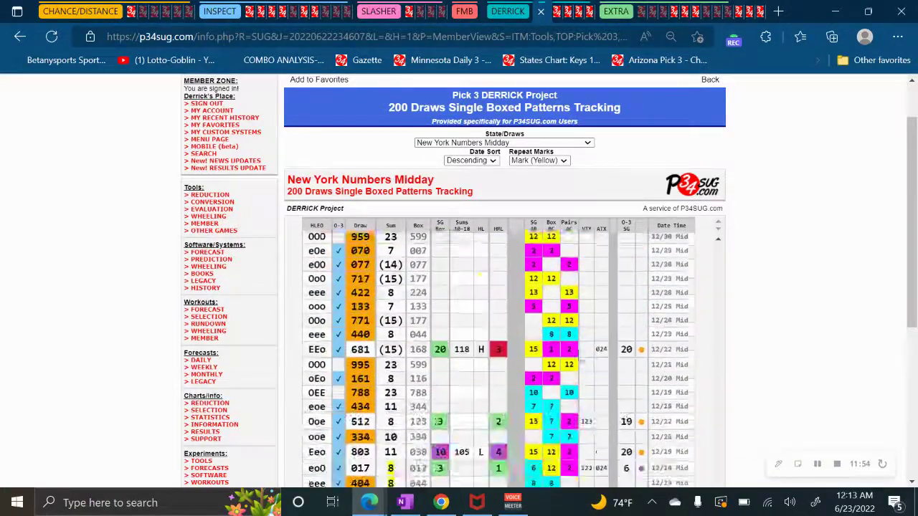
{"action": "scroll", "coordinate": [652, 373], "scroll_direction": "down", "scroll_amount": 2}
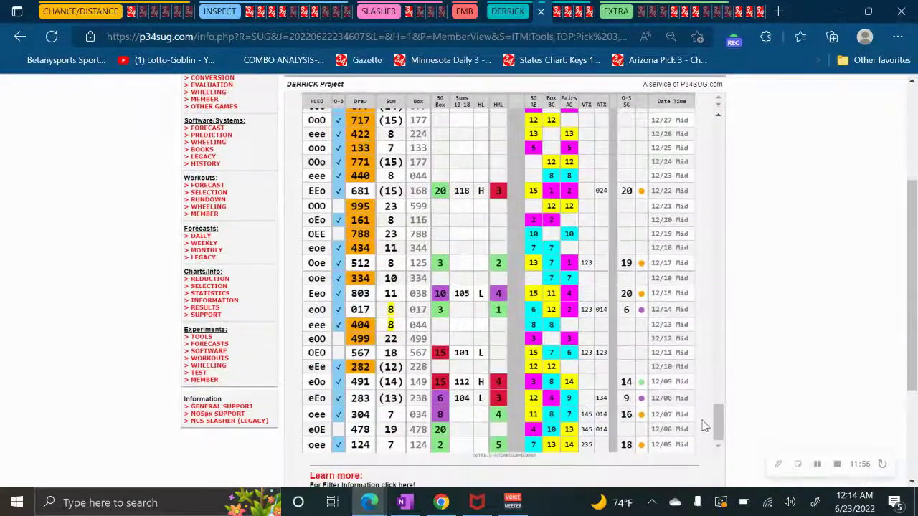
{"action": "left_click_drag", "start_coordinate": [718, 419], "coordinate": [746, 136]}
{"action": "scroll", "coordinate": [750, 287], "scroll_direction": "up", "scroll_amount": 3}
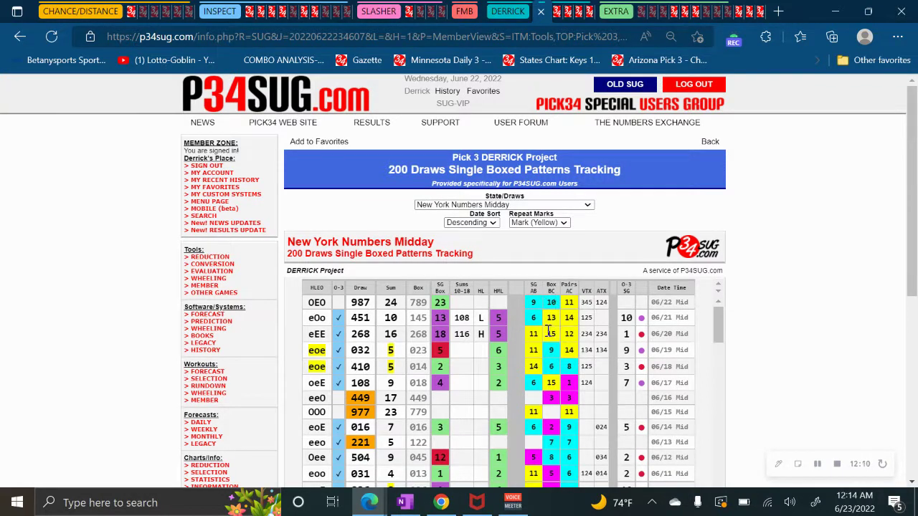
Compare the colors of the AB, BC and AC boxed pairs in the most recent New York Numbers Midday draws
{"action": "scroll", "coordinate": [551, 383], "scroll_direction": "down", "scroll_amount": 1}
{"action": "scroll", "coordinate": [551, 383], "scroll_direction": "up", "scroll_amount": 1}
{"action": "scroll", "coordinate": [752, 276], "scroll_direction": "down", "scroll_amount": 2}
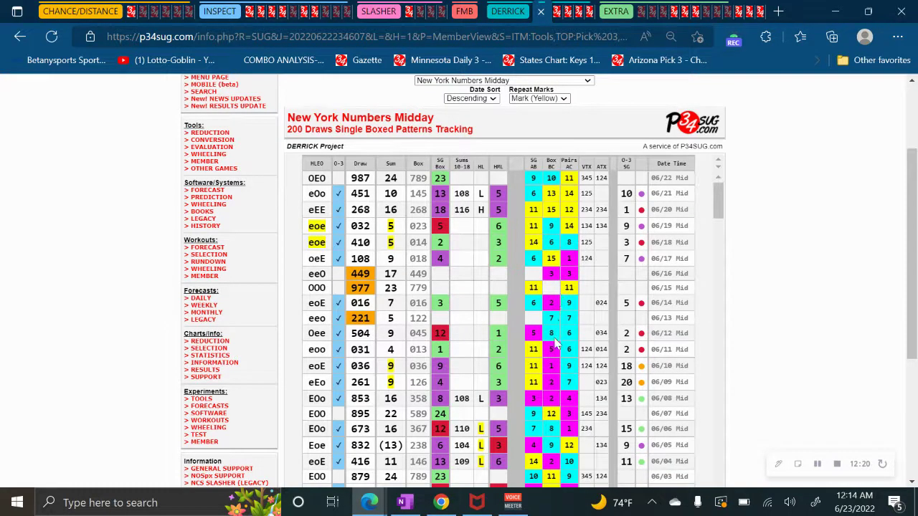
{"action": "scroll", "coordinate": [568, 419], "scroll_direction": "down", "scroll_amount": 2}
{"action": "scroll", "coordinate": [568, 419], "scroll_direction": "down", "scroll_amount": 3}
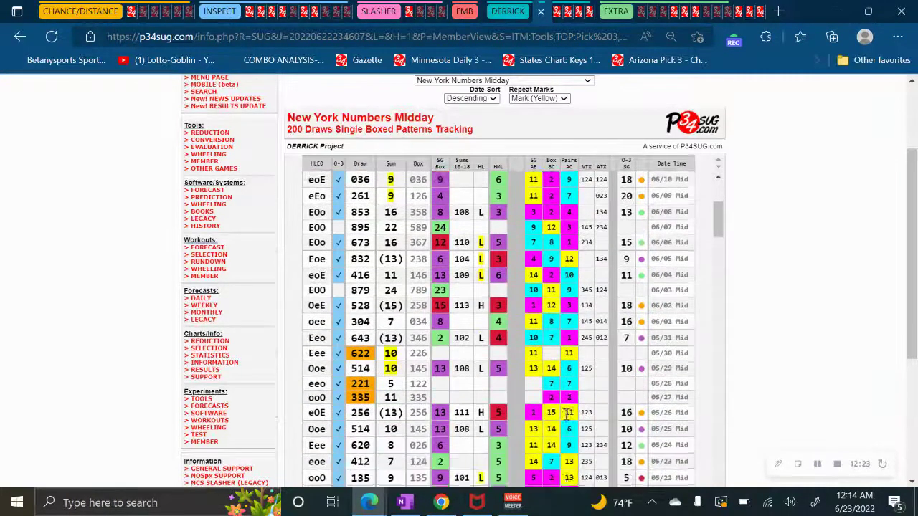
{"action": "scroll", "coordinate": [568, 414], "scroll_direction": "up", "scroll_amount": 5}
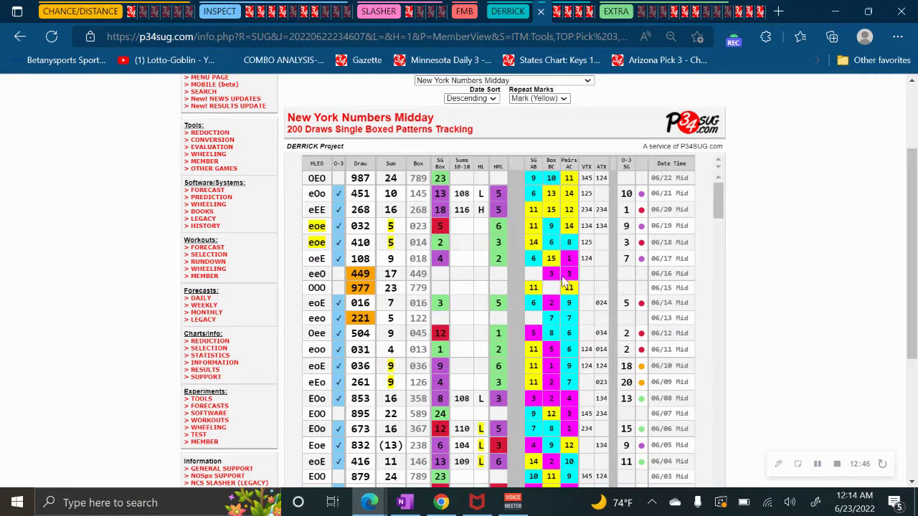
{"action": "scroll", "coordinate": [885, 240], "scroll_direction": "down", "scroll_amount": 1}
{"action": "scroll", "coordinate": [624, 269], "scroll_direction": "up", "scroll_amount": 2}
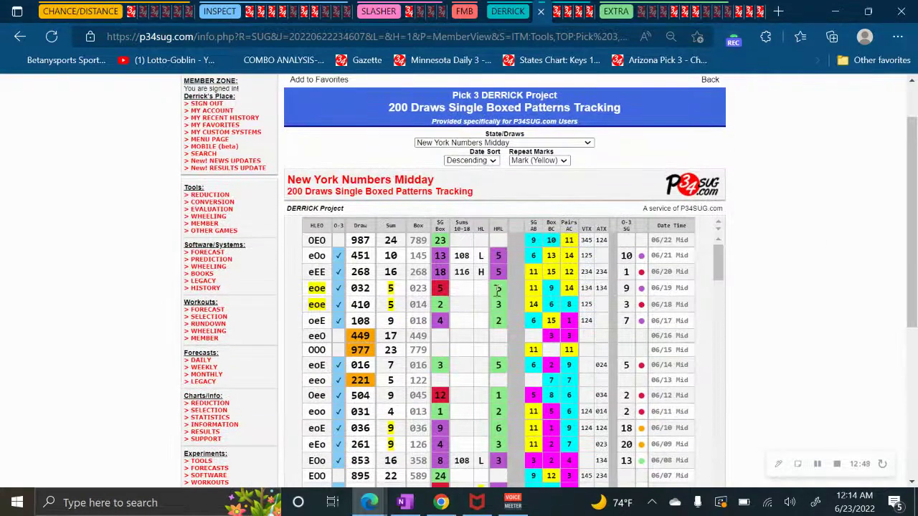
Examine the HML pattern column from the newest New York Numbers Midday draws back through the older ones
{"action": "scroll", "coordinate": [799, 249], "scroll_direction": "down", "scroll_amount": 1}
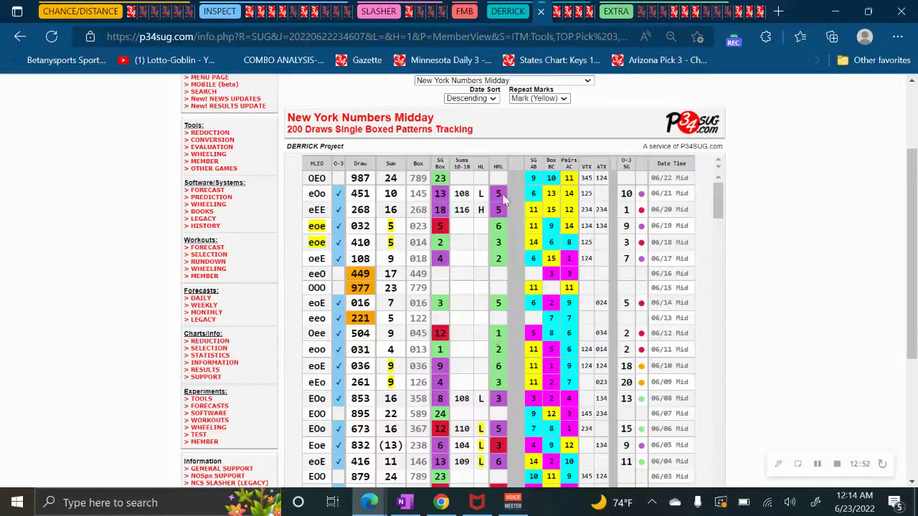
{"action": "scroll", "coordinate": [502, 373], "scroll_direction": "down", "scroll_amount": 5}
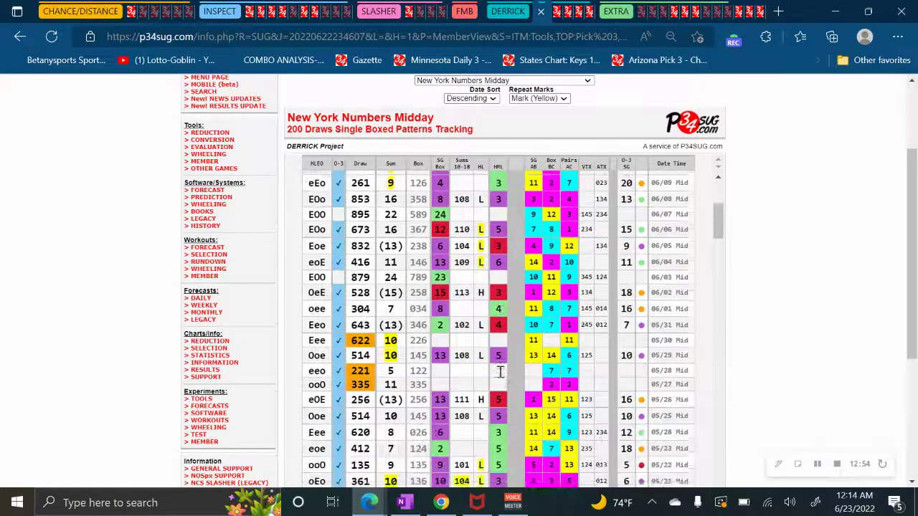
{"action": "scroll", "coordinate": [502, 373], "scroll_direction": "down", "scroll_amount": 10}
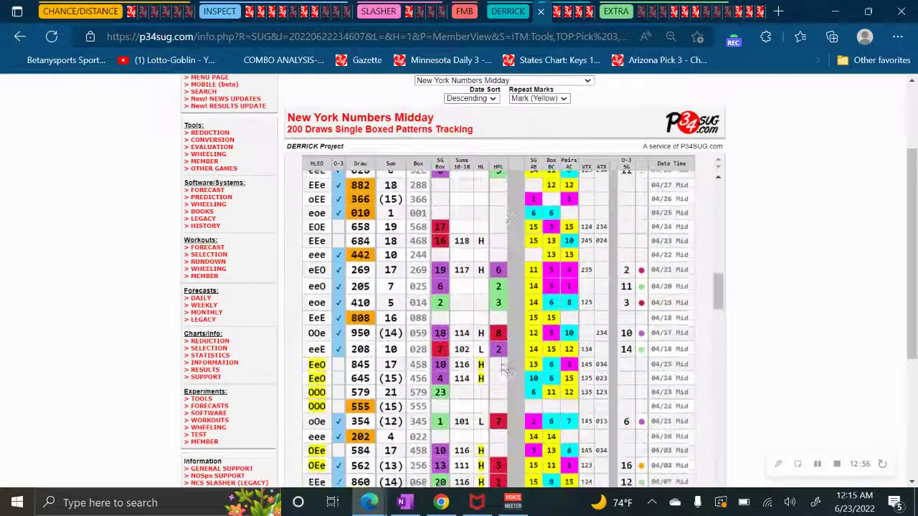
{"action": "scroll", "coordinate": [504, 367], "scroll_direction": "down", "scroll_amount": 10}
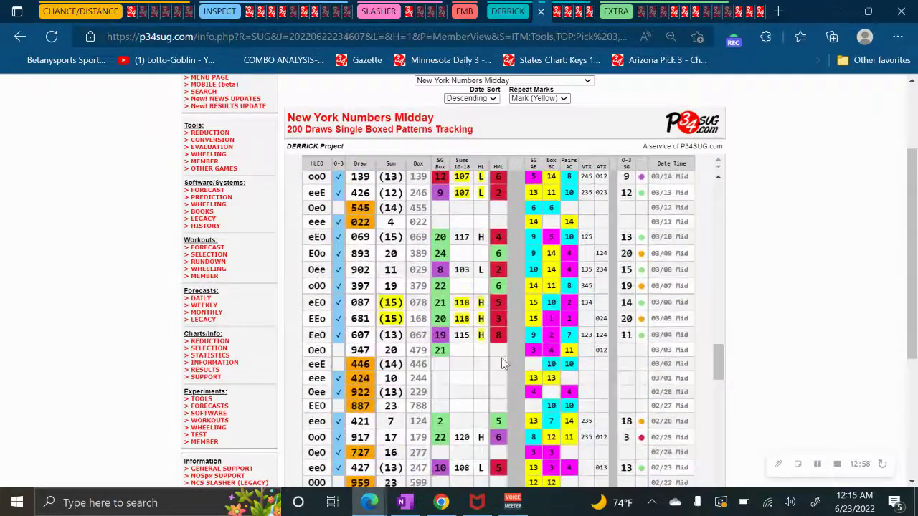
{"action": "scroll", "coordinate": [502, 362], "scroll_direction": "down", "scroll_amount": 3}
{"action": "scroll", "coordinate": [500, 355], "scroll_direction": "up", "scroll_amount": 12}
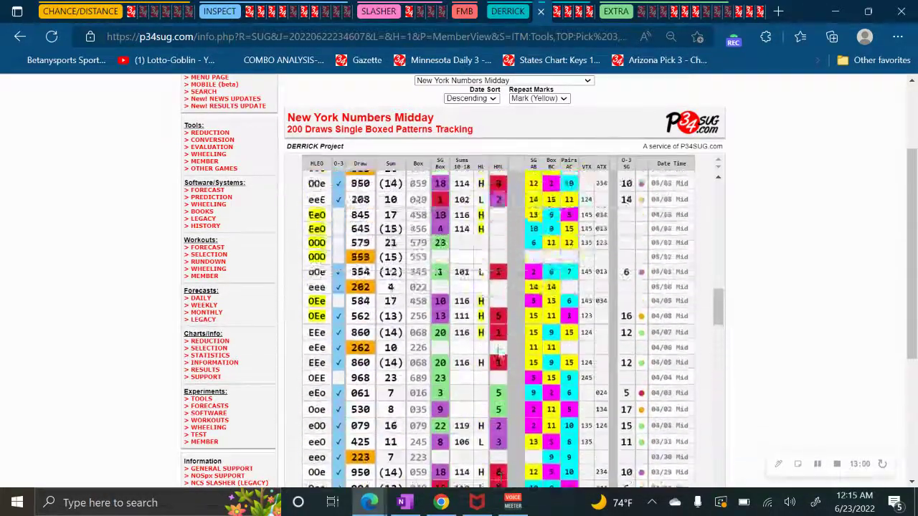
{"action": "scroll", "coordinate": [500, 350], "scroll_direction": "up", "scroll_amount": 15}
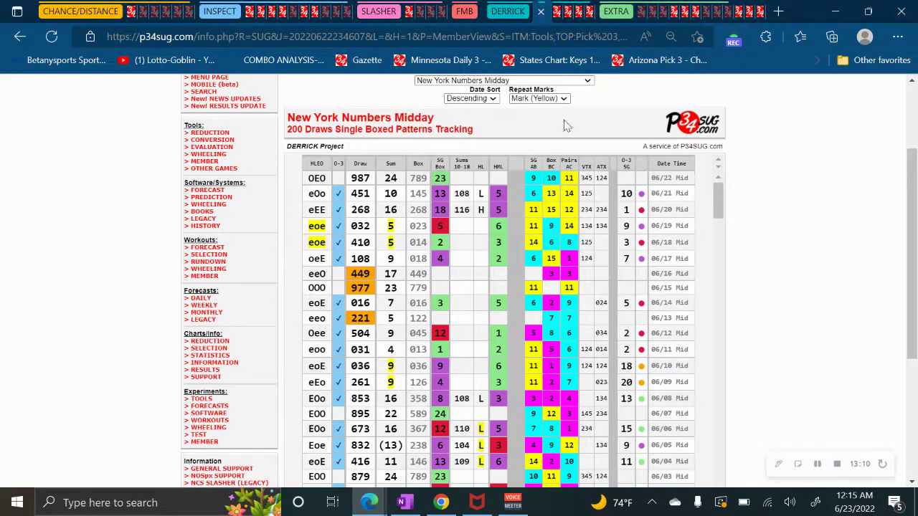
Highlight the boxed pairs for patterns 1 to 5 in the Single Boxed Pairs Patterns reference table
{"action": "left_click", "coordinate": [570, 19]}
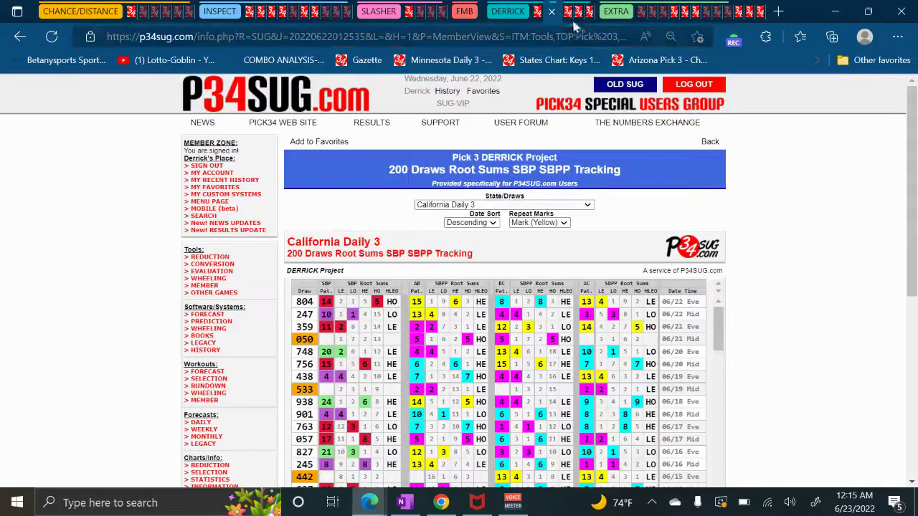
{"action": "left_click", "coordinate": [570, 19]}
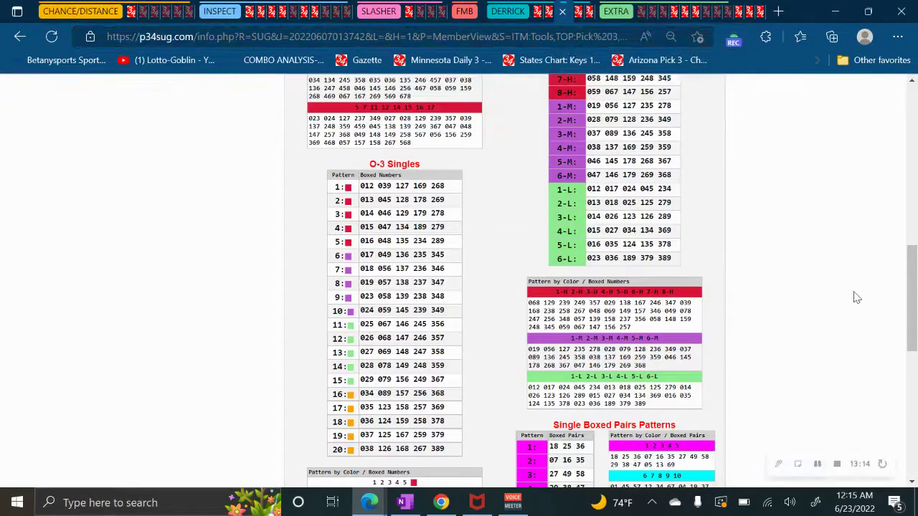
{"action": "scroll", "coordinate": [780, 350], "scroll_direction": "down", "scroll_amount": 3}
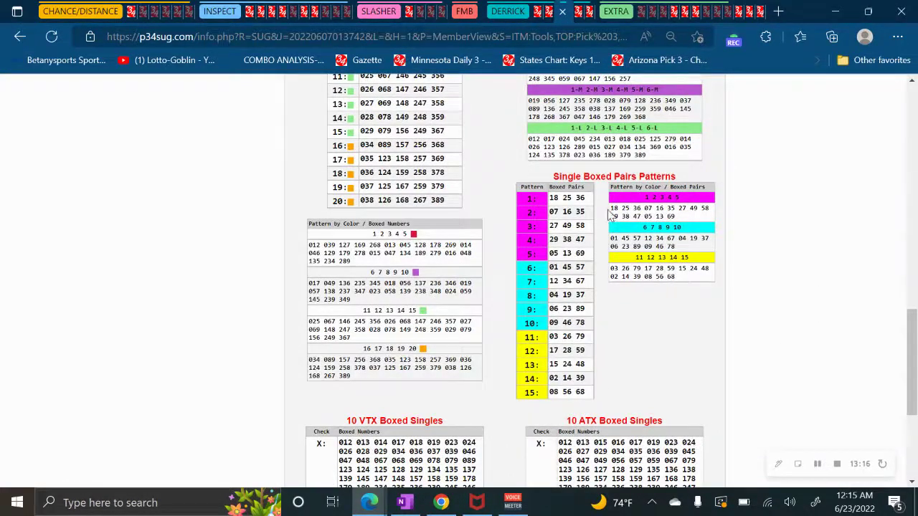
{"action": "left_click_drag", "start_coordinate": [616, 208], "coordinate": [679, 218]}
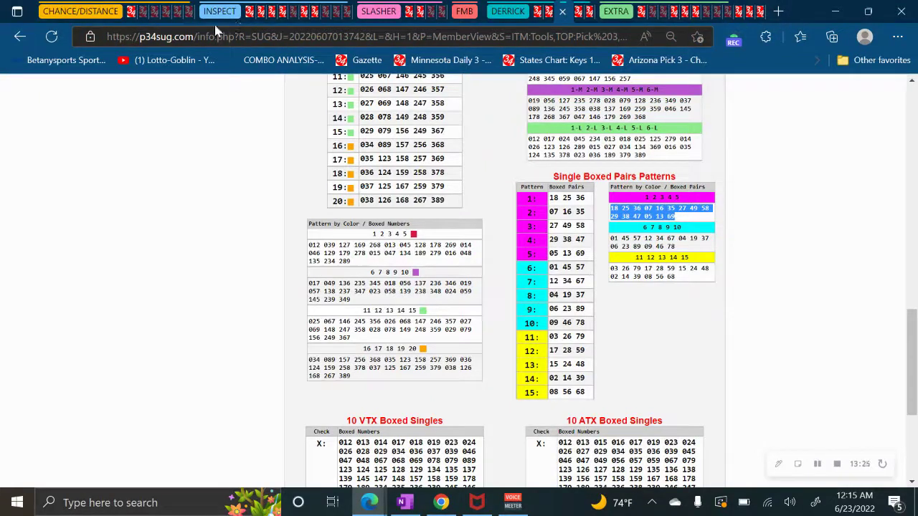
Go to the Pick X Filter Charts Chances page and browse the states available for the SBP RS HLEO chart
{"action": "left_click", "coordinate": [743, 287]}
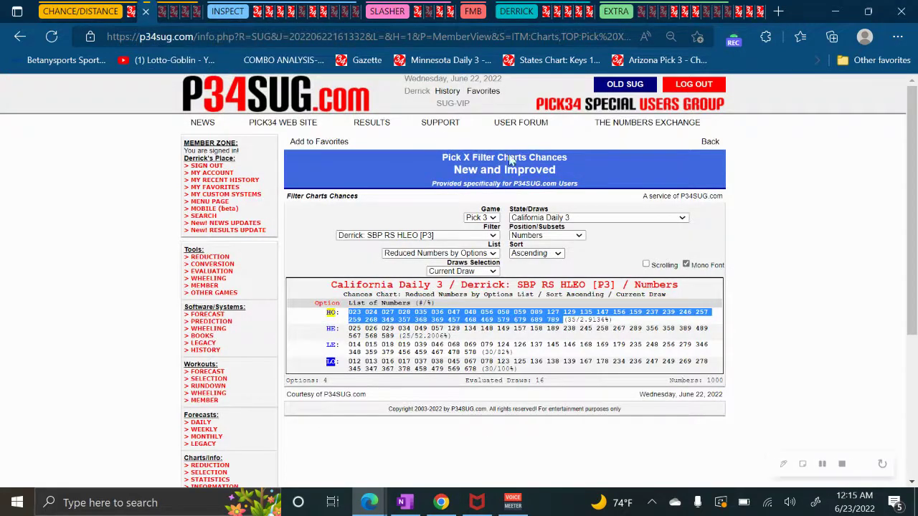
{"action": "left_click", "coordinate": [609, 220]}
{"action": "scroll", "coordinate": [595, 302], "scroll_direction": "down", "scroll_amount": 8}
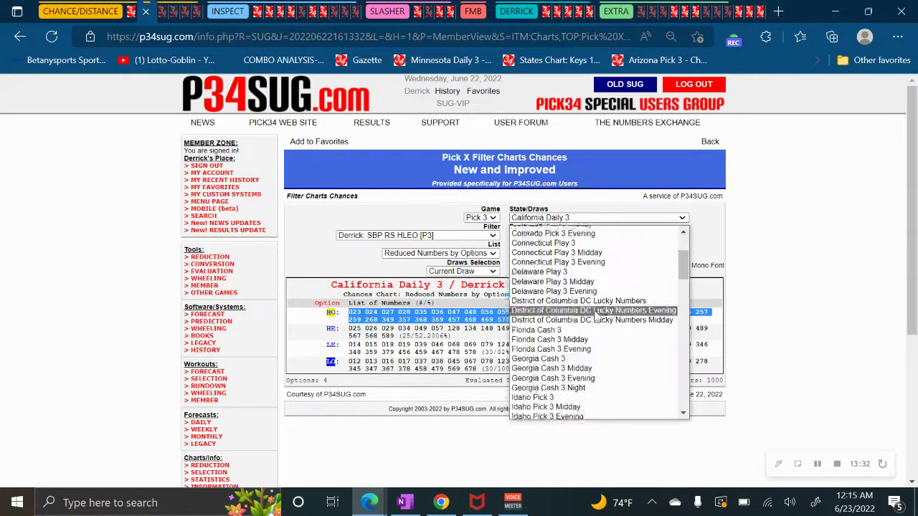
Set the draws of the Pick 3 Filter Charts Chances page to New York Numbers
{"action": "scroll", "coordinate": [586, 318], "scroll_direction": "down", "scroll_amount": 6}
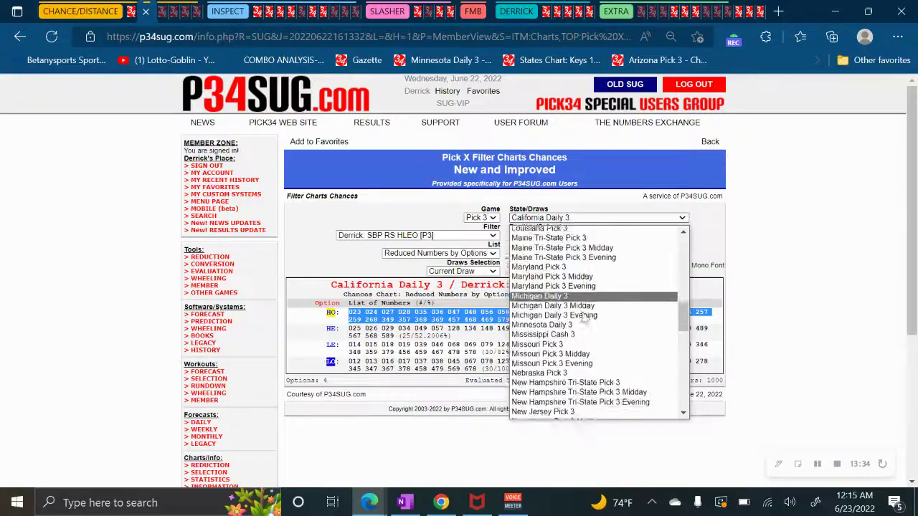
{"action": "scroll", "coordinate": [574, 315], "scroll_direction": "down", "scroll_amount": 3}
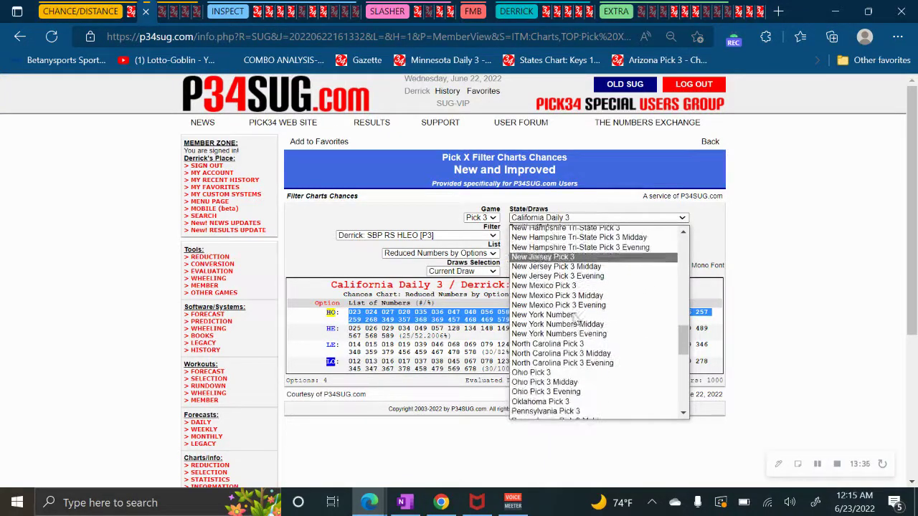
{"action": "left_click", "coordinate": [564, 287]}
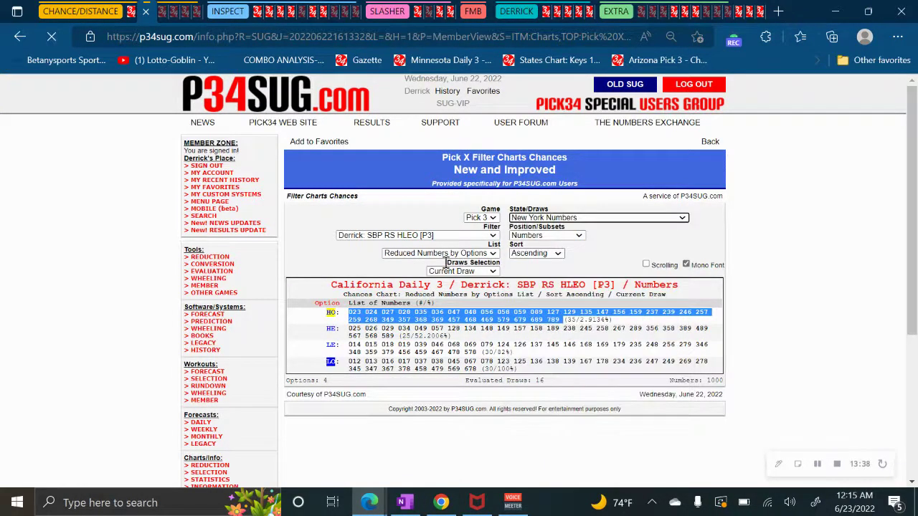
Change the chances chart's filter to the Single Boxed Pairs Pattern member filter
{"action": "left_click", "coordinate": [374, 238]}
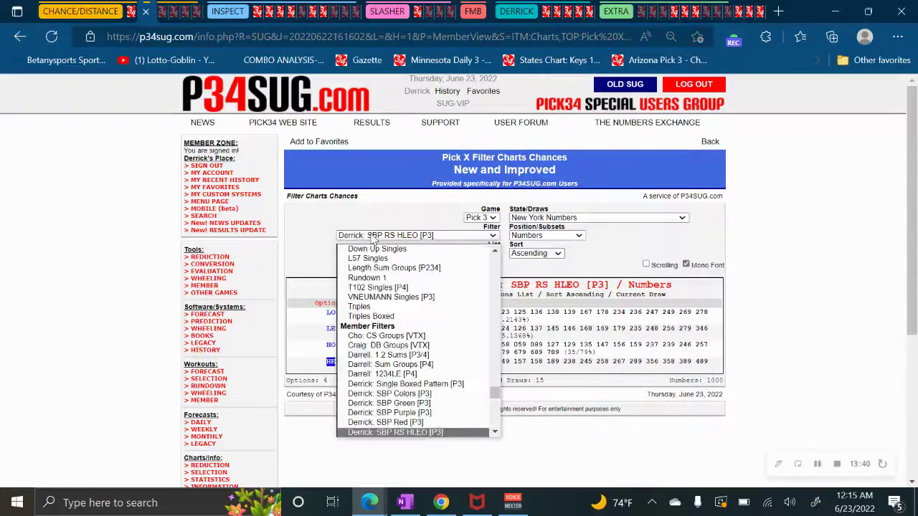
{"action": "left_click", "coordinate": [373, 240]}
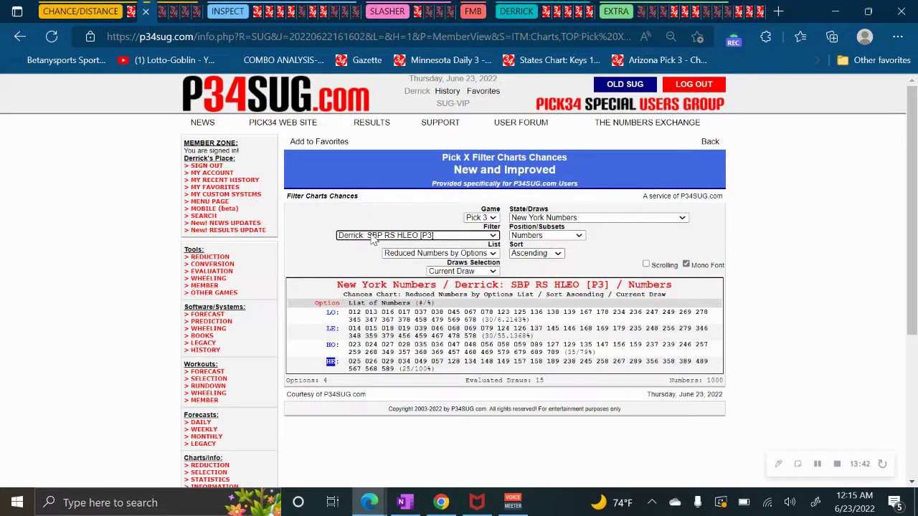
{"action": "left_click", "coordinate": [373, 240]}
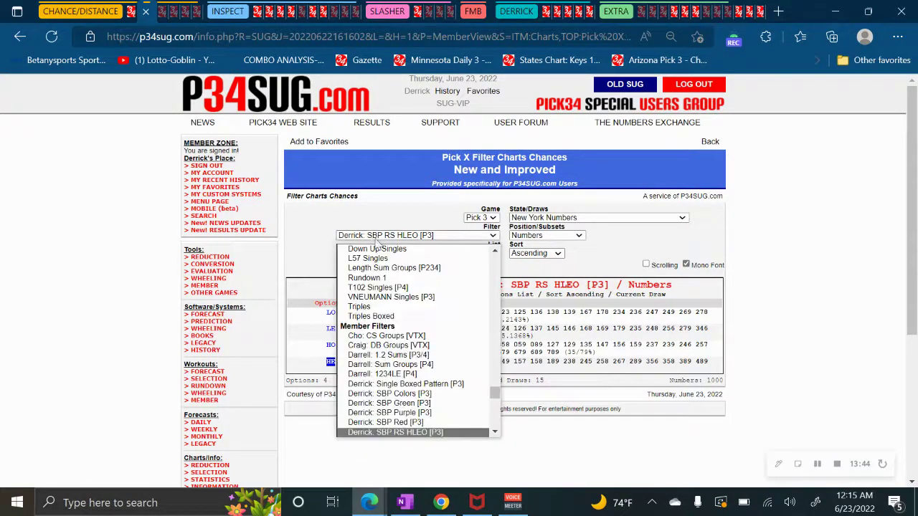
{"action": "mouse_move", "coordinate": [495, 394]}
{"action": "left_mouse_down"}
{"action": "mouse_move", "coordinate": [496, 255]}
{"action": "mouse_move", "coordinate": [509, 391]}
{"action": "mouse_move", "coordinate": [502, 398]}
{"action": "left_mouse_up"}
{"action": "scroll", "coordinate": [430, 334], "scroll_direction": "down", "scroll_amount": 4}
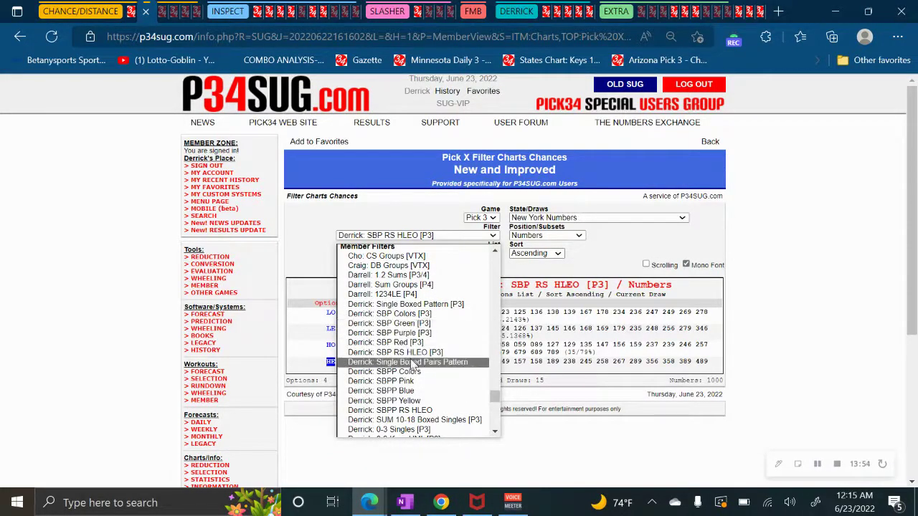
{"action": "left_click", "coordinate": [451, 363]}
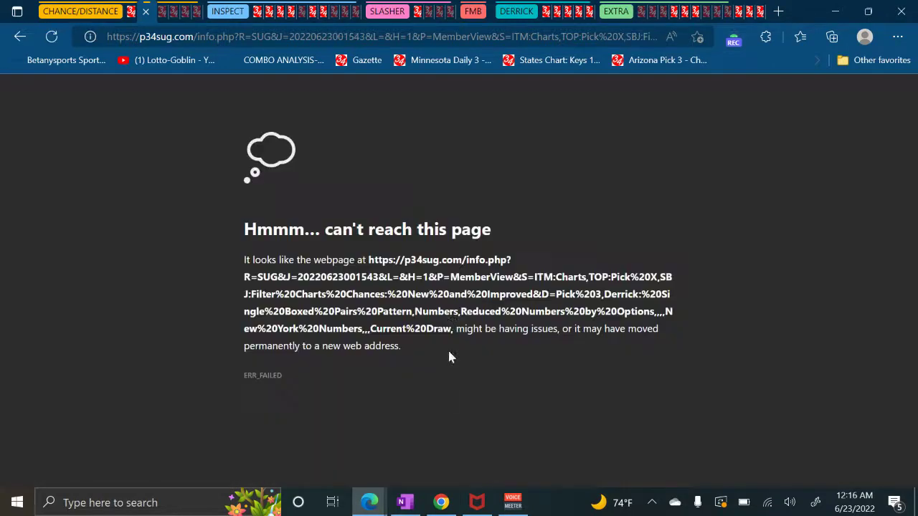
Show the chances chart as Graph by Options with the draws selection on Current Draw
{"action": "scroll", "coordinate": [437, 280], "scroll_direction": "down", "scroll_amount": 1}
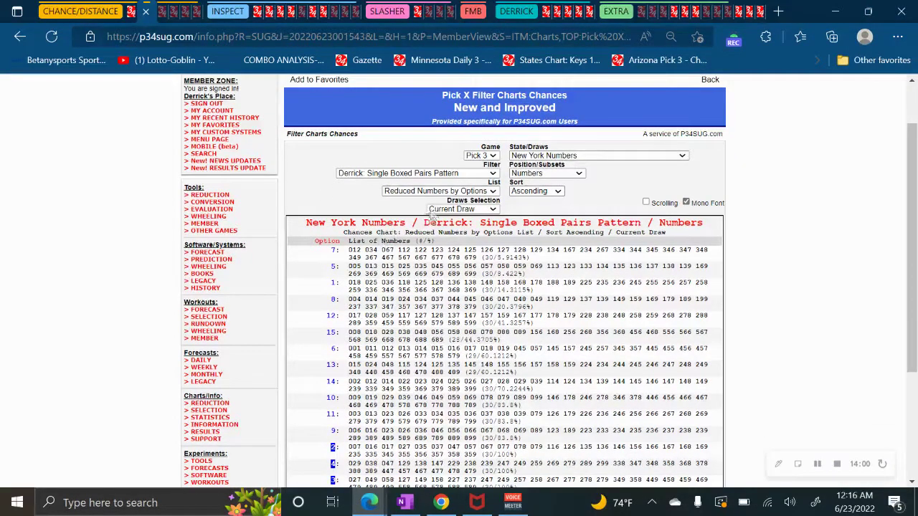
{"action": "left_click", "coordinate": [435, 210]}
{"action": "left_click", "coordinate": [446, 221]}
{"action": "left_click", "coordinate": [439, 191]}
{"action": "left_click", "coordinate": [420, 228]}
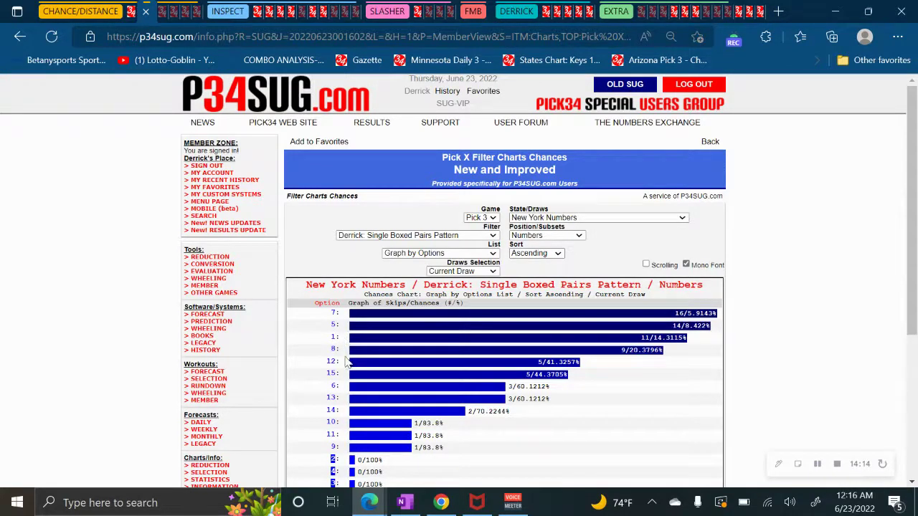
Switch the Single Boxed Pairs Pattern graph to New York Numbers Midday
{"action": "scroll", "coordinate": [352, 423], "scroll_direction": "down", "scroll_amount": 1}
{"action": "scroll", "coordinate": [445, 322], "scroll_direction": "up", "scroll_amount": 1}
{"action": "left_click", "coordinate": [547, 218]}
{"action": "scroll", "coordinate": [573, 330], "scroll_direction": "down", "scroll_amount": 2}
{"action": "left_click", "coordinate": [591, 367]}
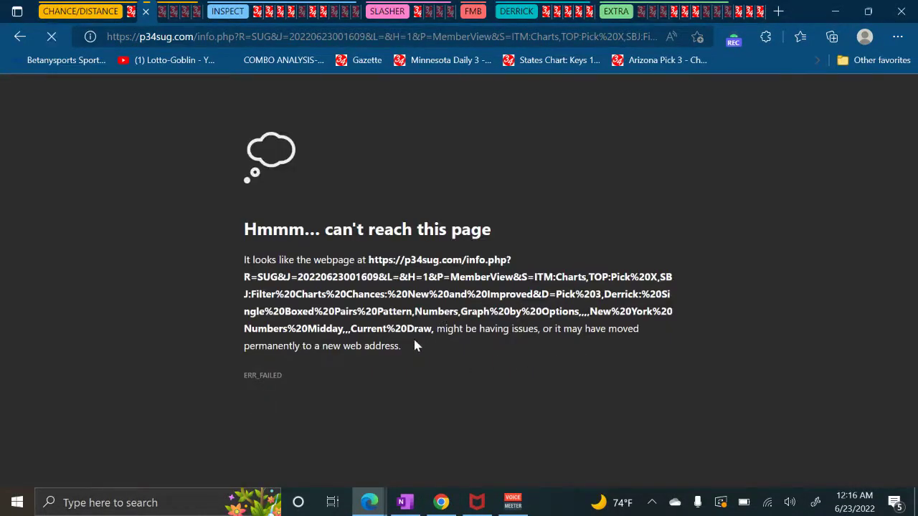
{"action": "scroll", "coordinate": [322, 291], "scroll_direction": "down", "scroll_amount": 1}
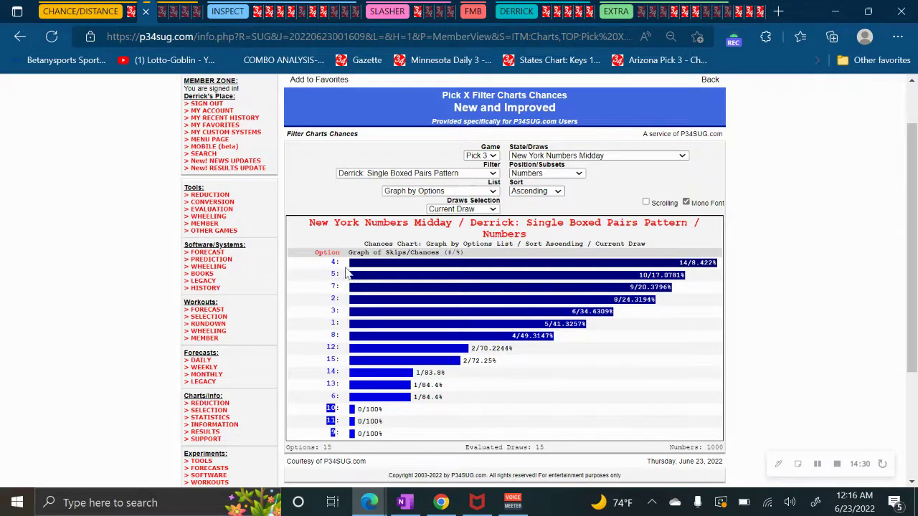
Open the Single Boxed Pairs Patterns reference table and highlight the boxed pairs of patterns 1, 4 and 5
{"action": "left_click", "coordinate": [418, 14]}
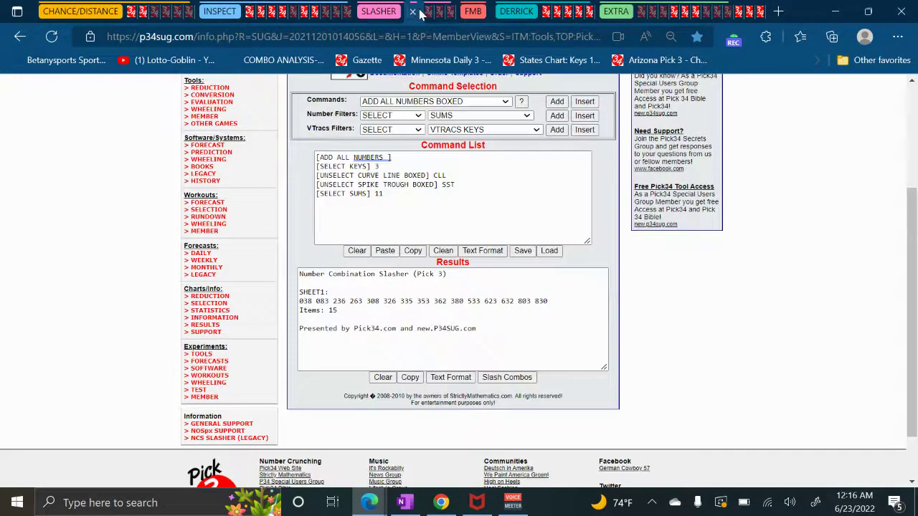
{"action": "left_click", "coordinate": [563, 14]}
{"action": "left_click", "coordinate": [568, 15]}
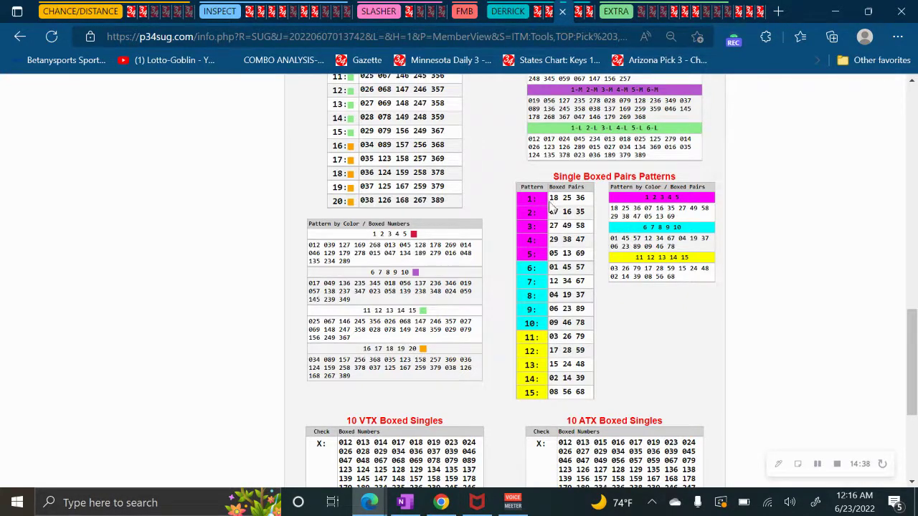
{"action": "left_click_drag", "start_coordinate": [554, 201], "coordinate": [582, 201]}
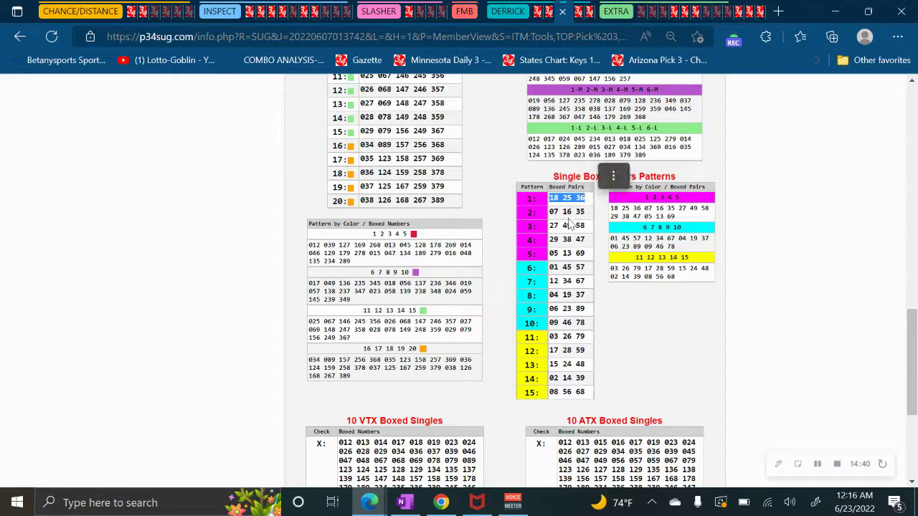
{"action": "left_click_drag", "start_coordinate": [550, 239], "coordinate": [583, 251]}
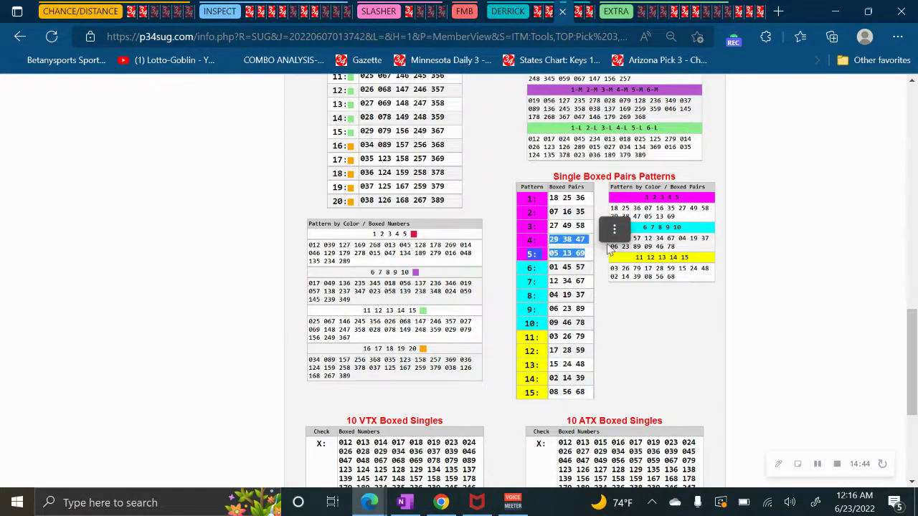
Open the General Filters draw history chances page and set its lottery to New York Numbers to review the boxed pairs chart
{"action": "left_click", "coordinate": [132, 16]}
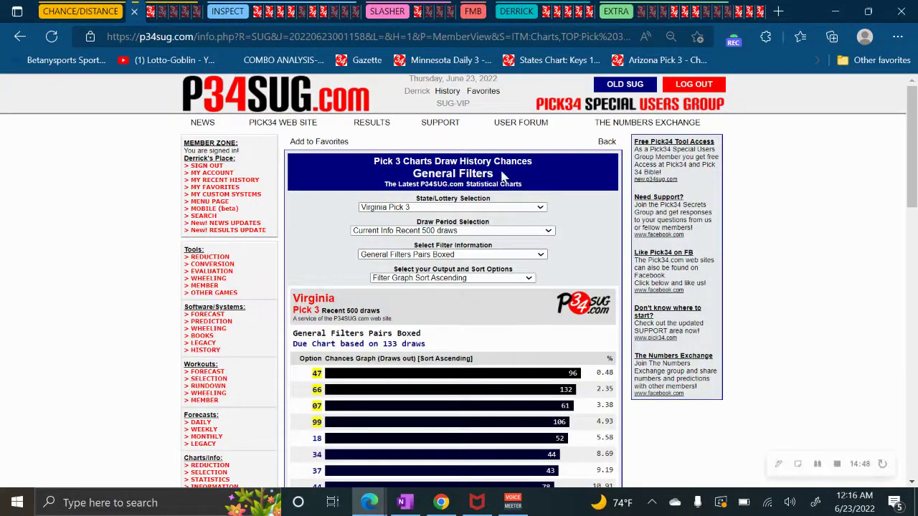
{"action": "left_click", "coordinate": [149, 11]}
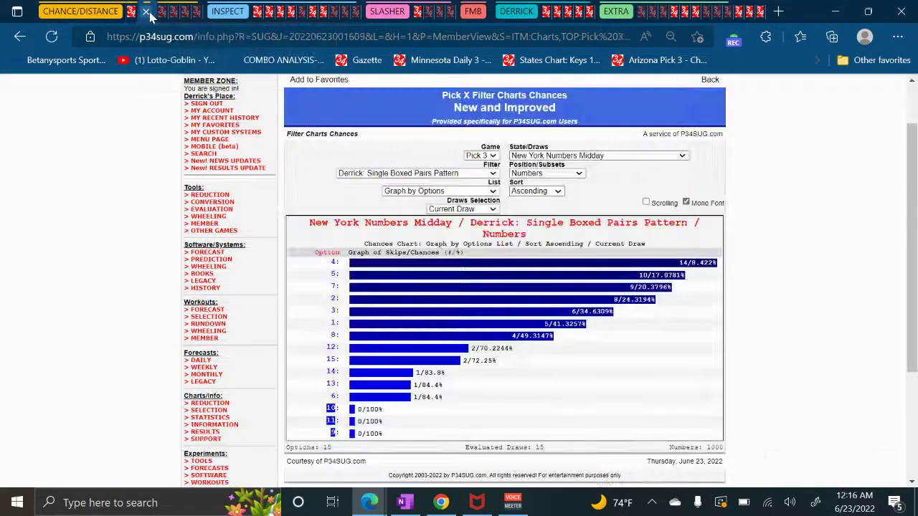
{"action": "left_click", "coordinate": [147, 12]}
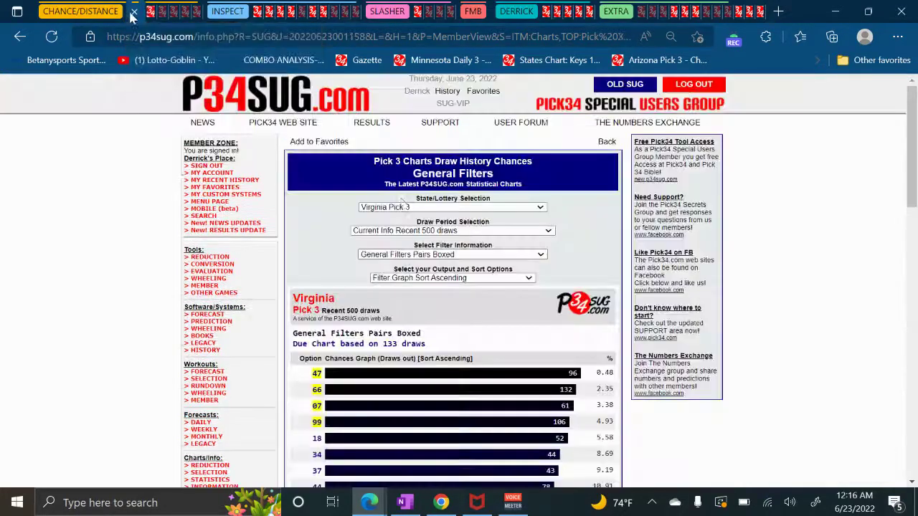
{"action": "left_click", "coordinate": [463, 208]}
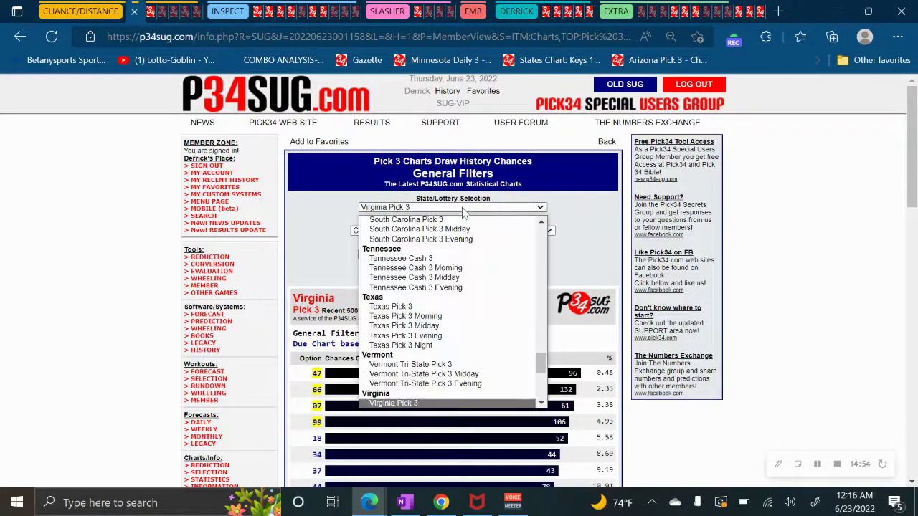
{"action": "left_click_drag", "start_coordinate": [538, 358], "coordinate": [539, 323]}
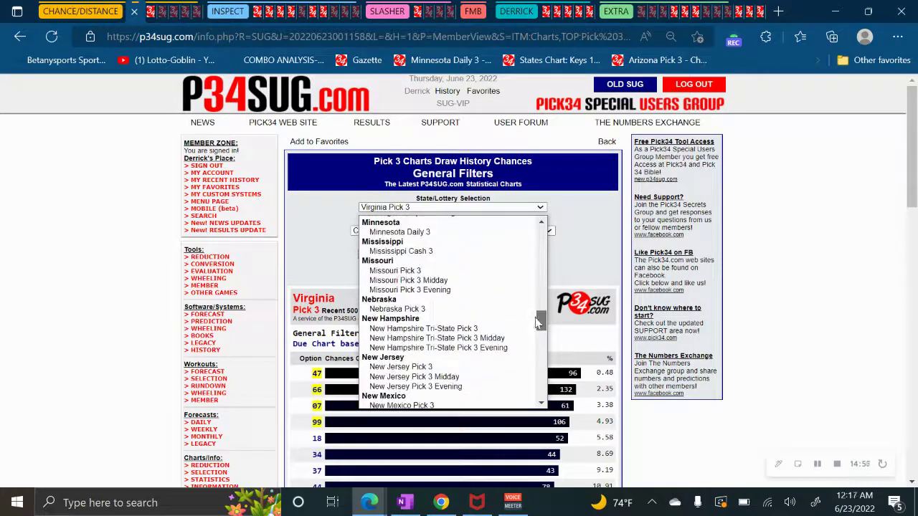
{"action": "scroll", "coordinate": [455, 322], "scroll_direction": "down", "scroll_amount": 5}
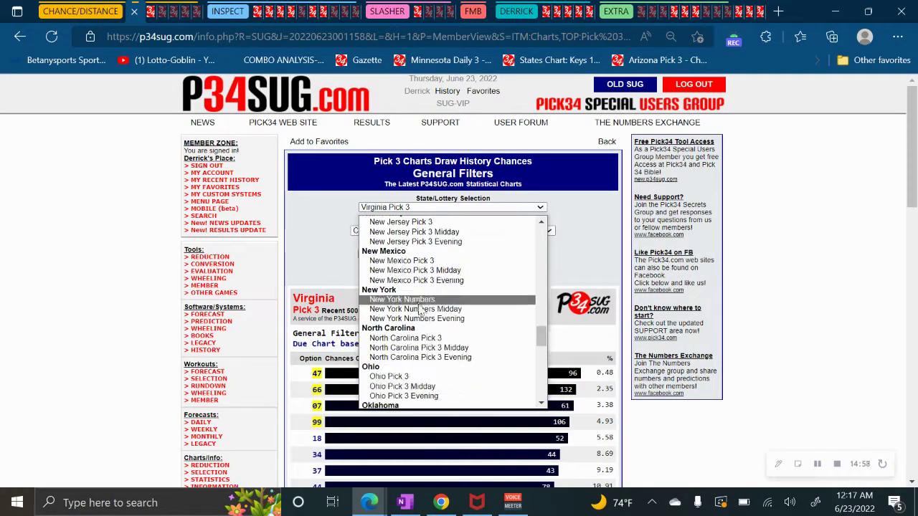
{"action": "left_click", "coordinate": [419, 300]}
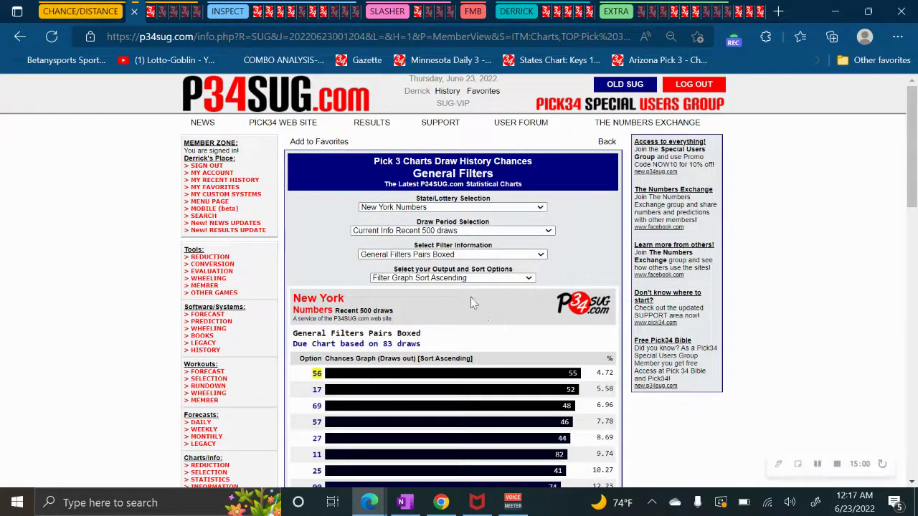
{"action": "scroll", "coordinate": [466, 306], "scroll_direction": "down", "scroll_amount": 3}
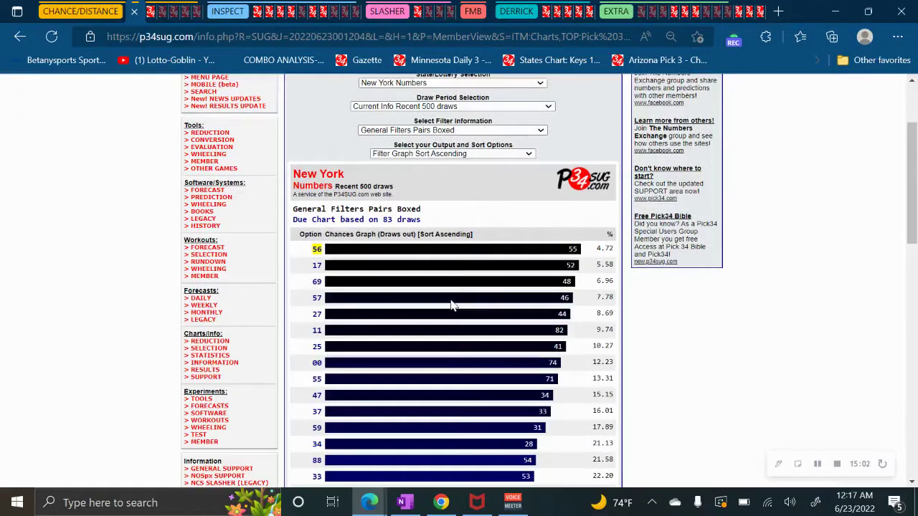
{"action": "scroll", "coordinate": [486, 276], "scroll_direction": "up", "scroll_amount": 3}
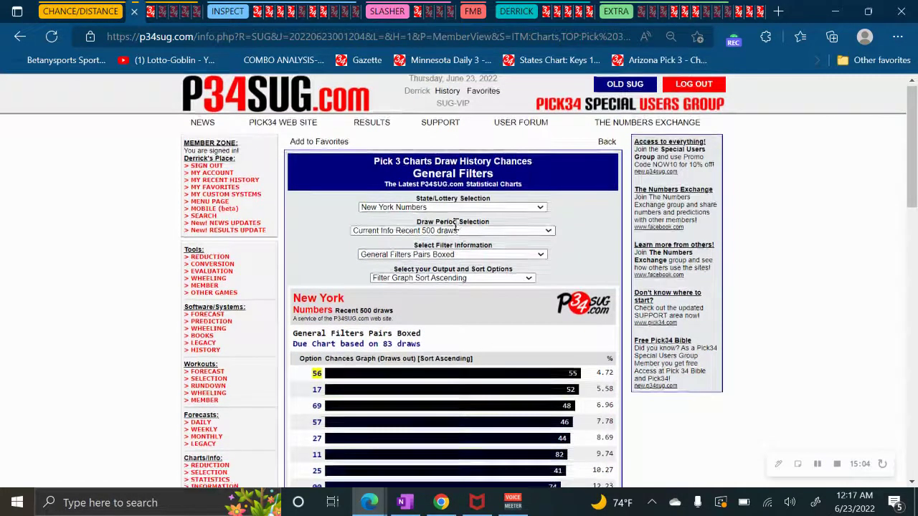
Change the General Filters Pairs Boxed chart to New York Numbers Midday
{"action": "left_click", "coordinate": [447, 207]}
{"action": "scroll", "coordinate": [436, 301], "scroll_direction": "down", "scroll_amount": 2}
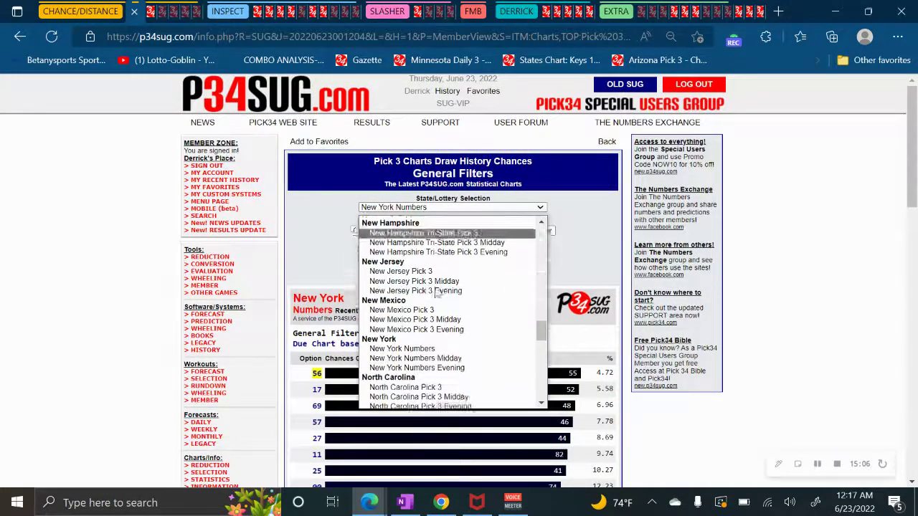
{"action": "left_click", "coordinate": [435, 361]}
{"action": "scroll", "coordinate": [498, 328], "scroll_direction": "down", "scroll_amount": 2}
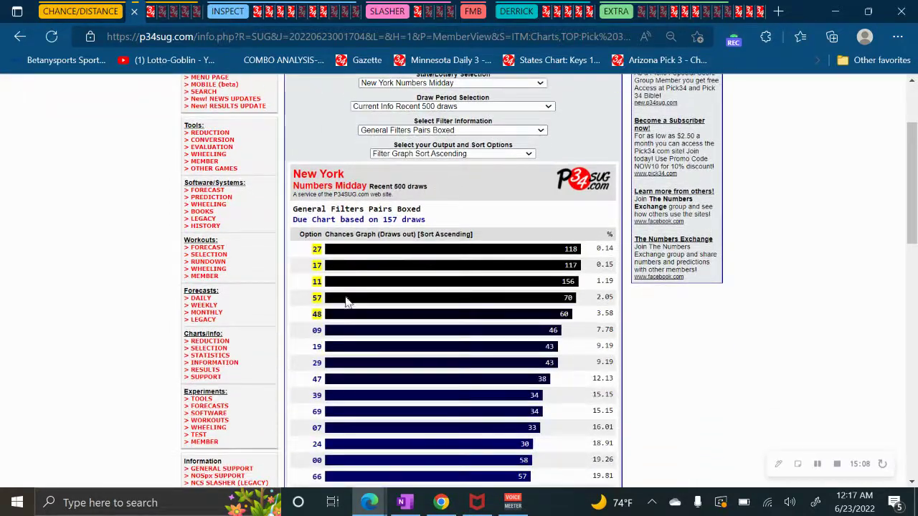
Compare the Midday boxed pairs chart with the Single Boxed Pairs Patterns reference table to match pairs to patterns
{"action": "left_click", "coordinate": [558, 12]}
{"action": "left_click", "coordinate": [571, 12]}
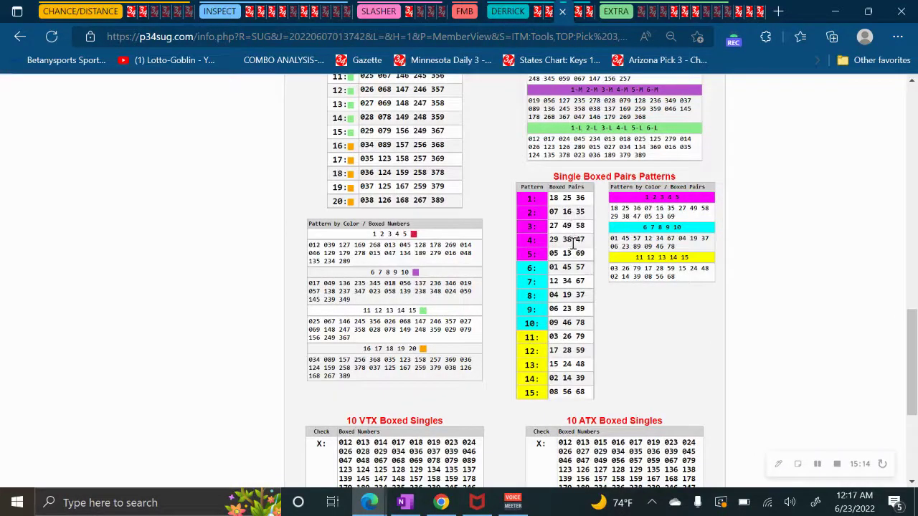
{"action": "left_click", "coordinate": [134, 13]}
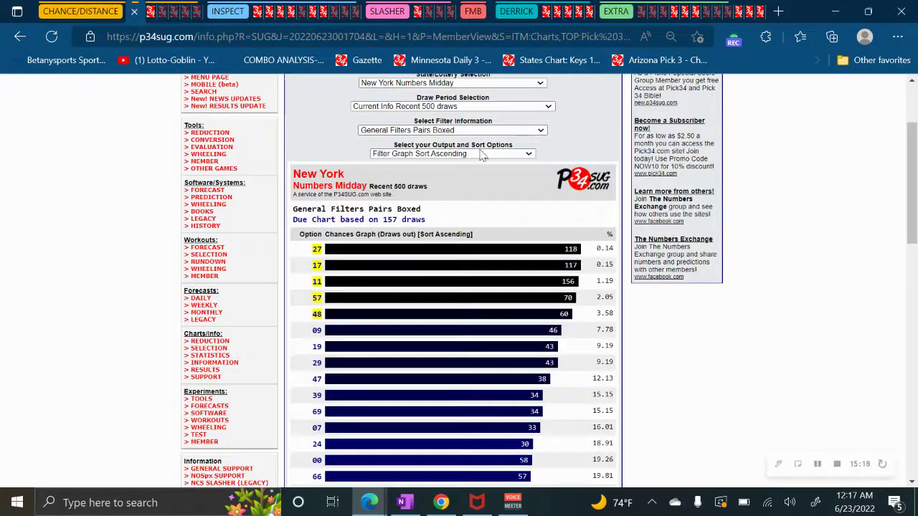
{"action": "left_click", "coordinate": [552, 12]}
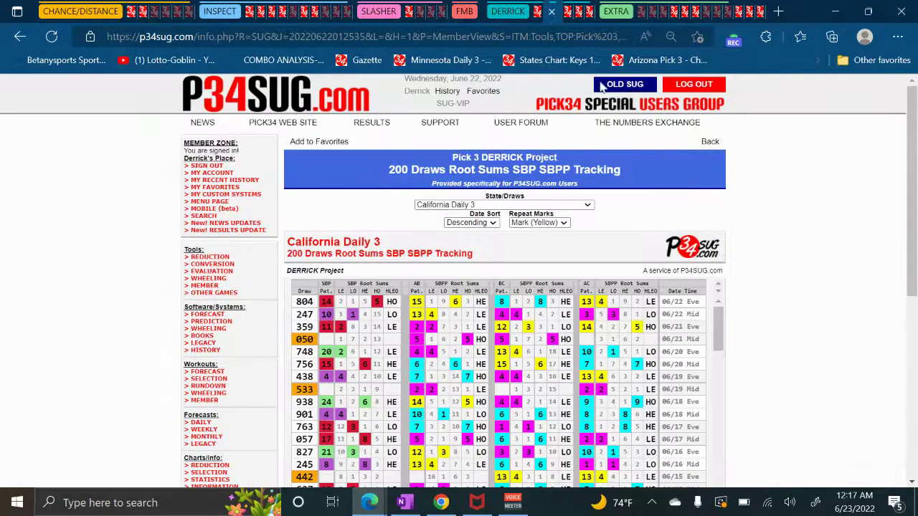
{"action": "left_click", "coordinate": [568, 12]}
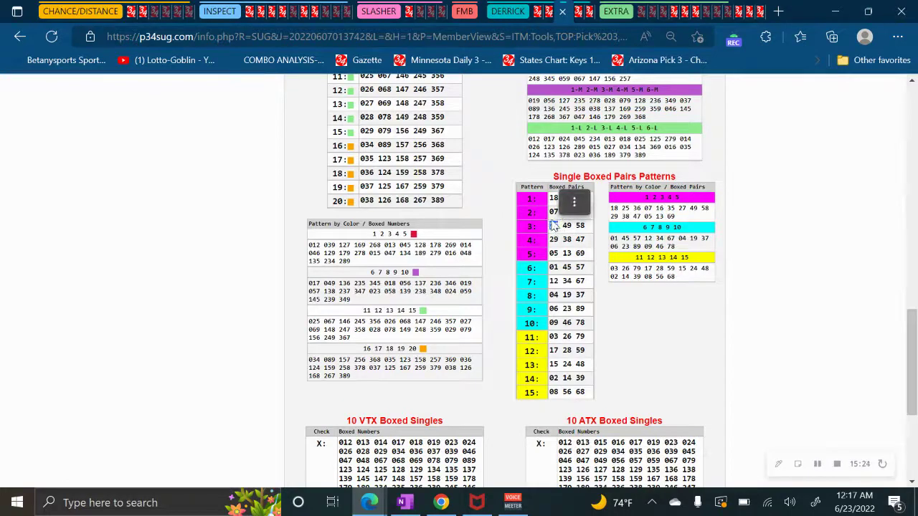
{"action": "left_click", "coordinate": [576, 257]}
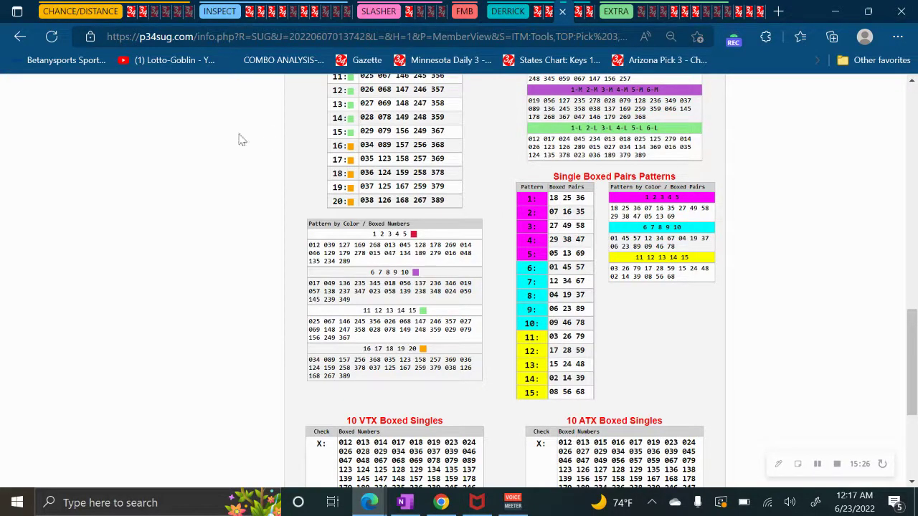
Compare the Midday pairs pattern graph and boxed pairs chart with the 200 Draws Single Boxed Patterns Tracking page
{"action": "left_click", "coordinate": [145, 14]}
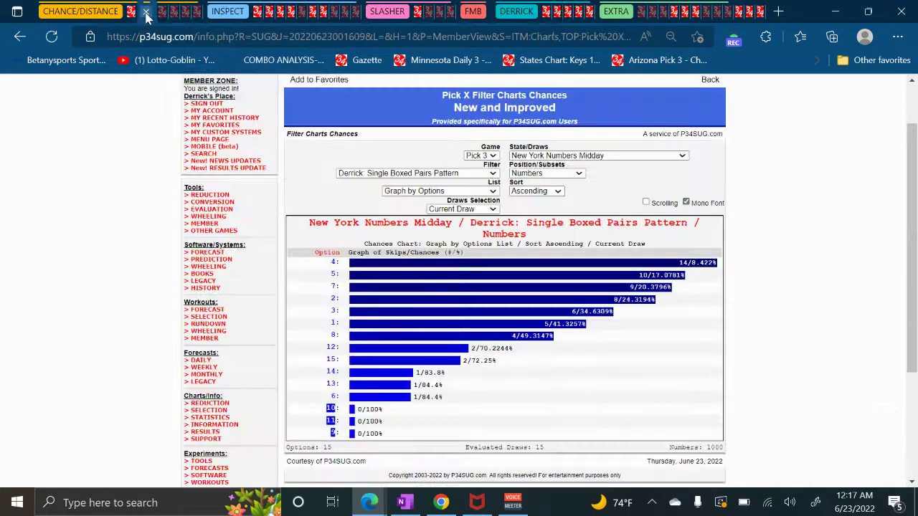
{"action": "left_click", "coordinate": [134, 13]}
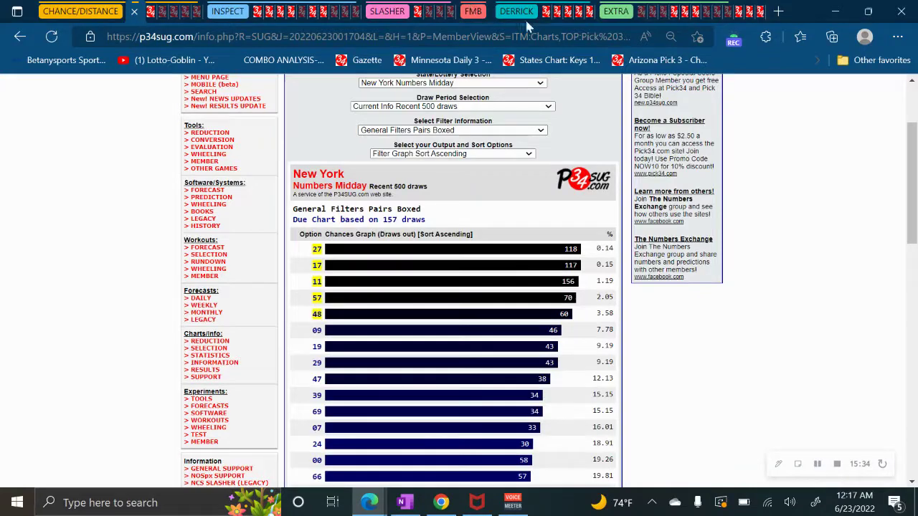
{"action": "left_click", "coordinate": [547, 13]}
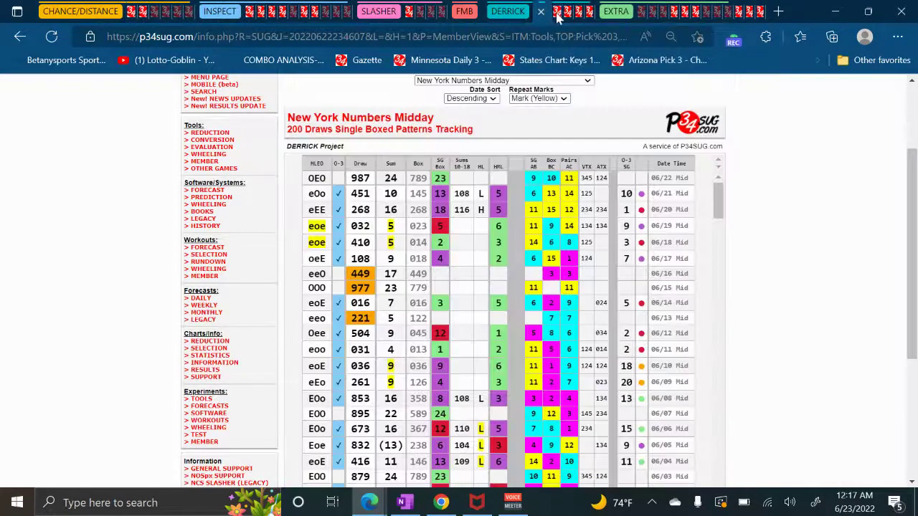
Review the Single Boxed Pairs Patterns reference table, the Midday pairs pattern graph and the Midday boxed pairs chart again
{"action": "left_click", "coordinate": [542, 13]}
{"action": "left_click", "coordinate": [570, 16]}
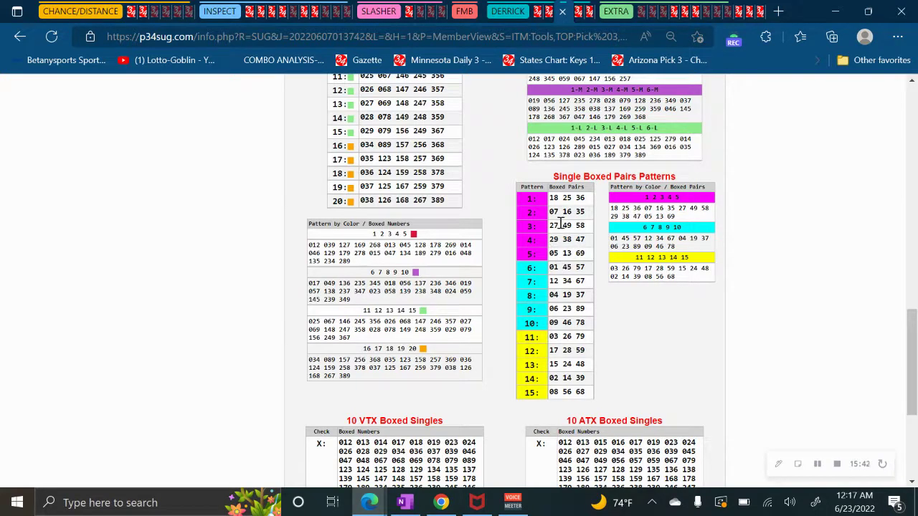
{"action": "left_click", "coordinate": [144, 12]}
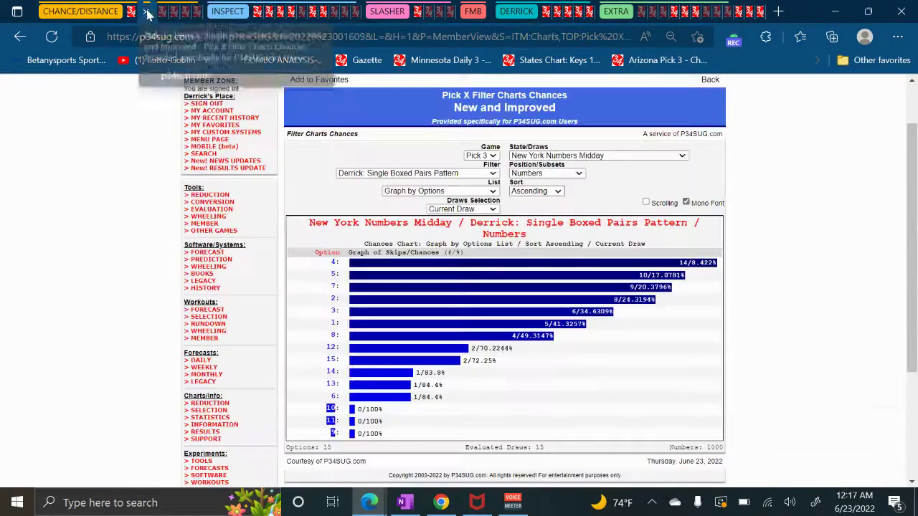
{"action": "left_click", "coordinate": [132, 13]}
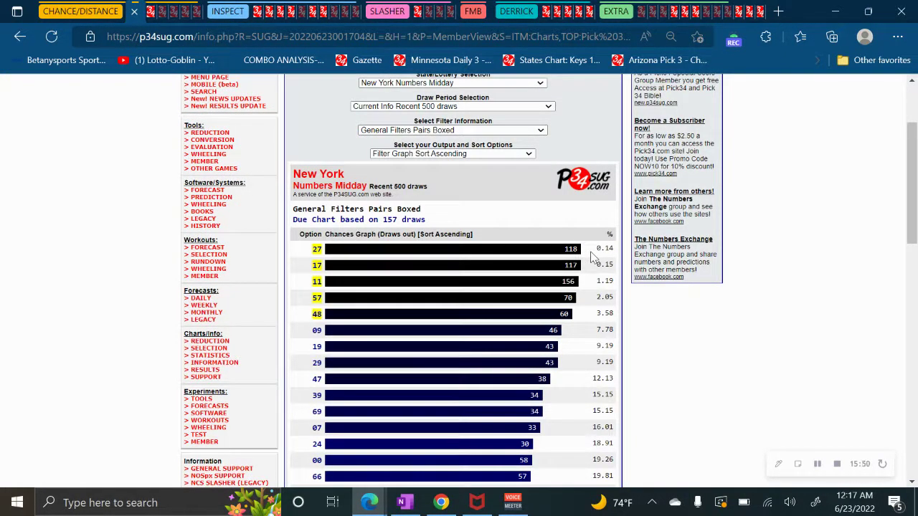
{"action": "scroll", "coordinate": [589, 240], "scroll_direction": "up", "scroll_amount": 2}
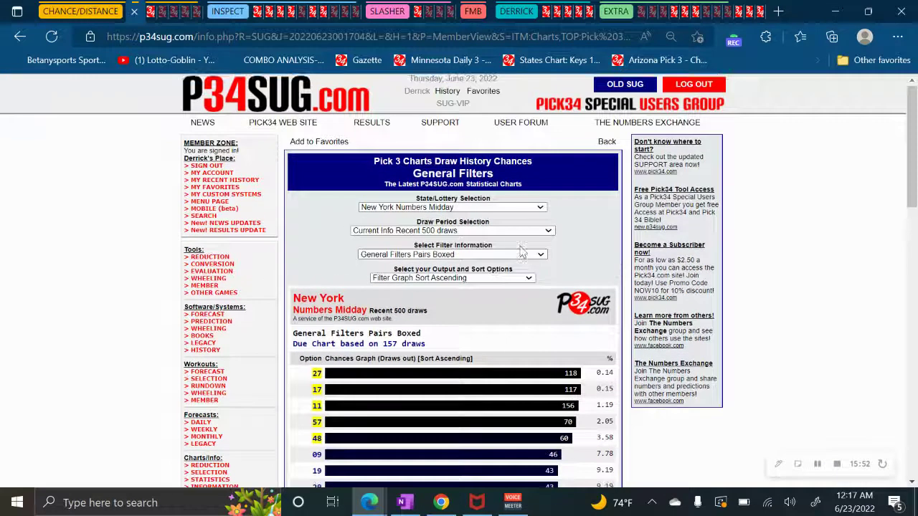
{"action": "scroll", "coordinate": [431, 334], "scroll_direction": "down", "scroll_amount": 2}
{"action": "scroll", "coordinate": [404, 322], "scroll_direction": "up", "scroll_amount": 2}
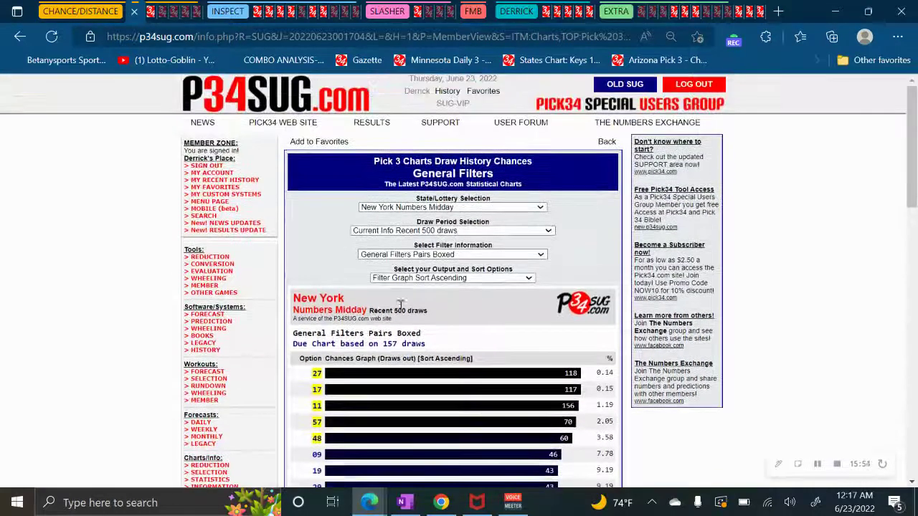
Switch the New York Numbers Midday draw history chart to the General Filters Keys filter
{"action": "left_click", "coordinate": [430, 256]}
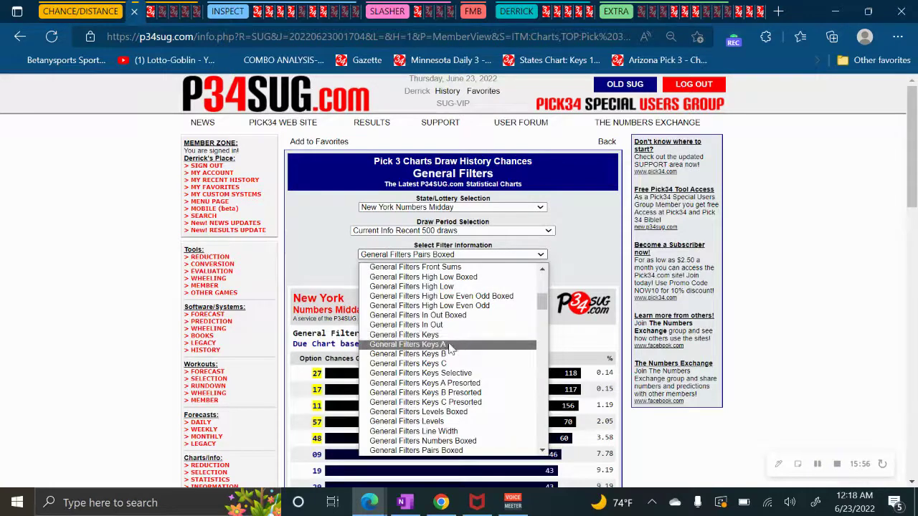
{"action": "left_click", "coordinate": [495, 337]}
{"action": "scroll", "coordinate": [509, 301], "scroll_direction": "down", "scroll_amount": 1}
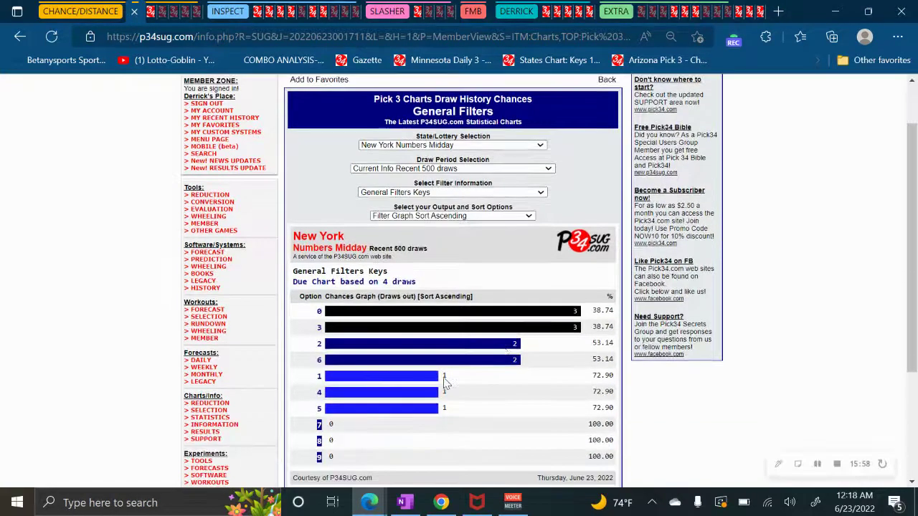
Change the General Filters Keys chart's lottery to New York Numbers and review its key chances
{"action": "left_click", "coordinate": [458, 146]}
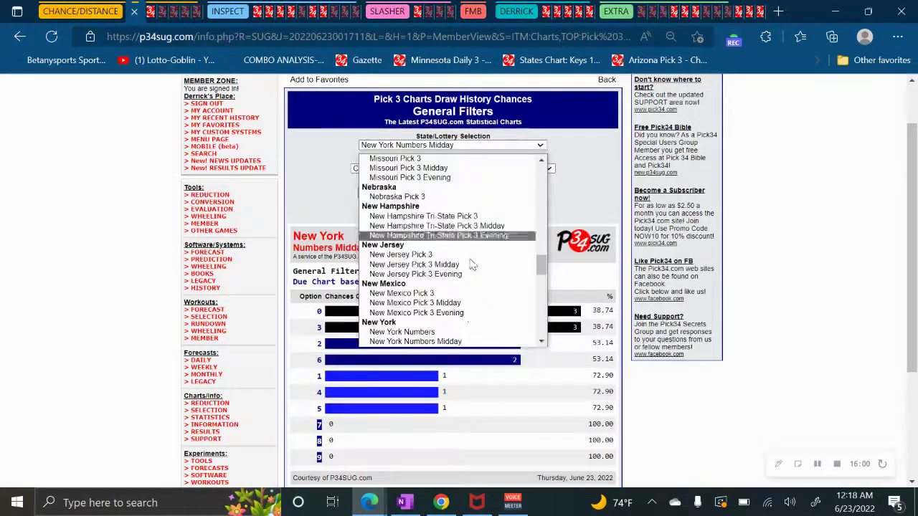
{"action": "left_click", "coordinate": [456, 332]}
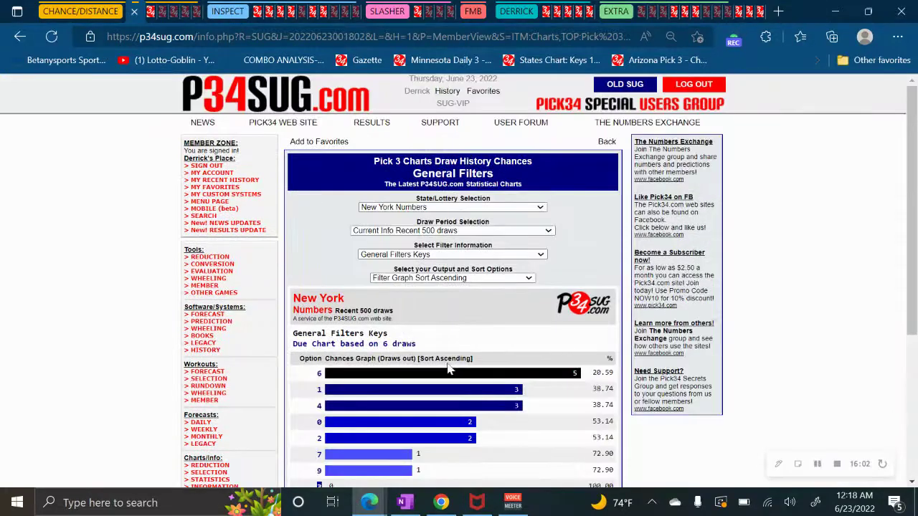
{"action": "scroll", "coordinate": [411, 300], "scroll_direction": "down", "scroll_amount": 2}
{"action": "scroll", "coordinate": [344, 231], "scroll_direction": "up", "scroll_amount": 2}
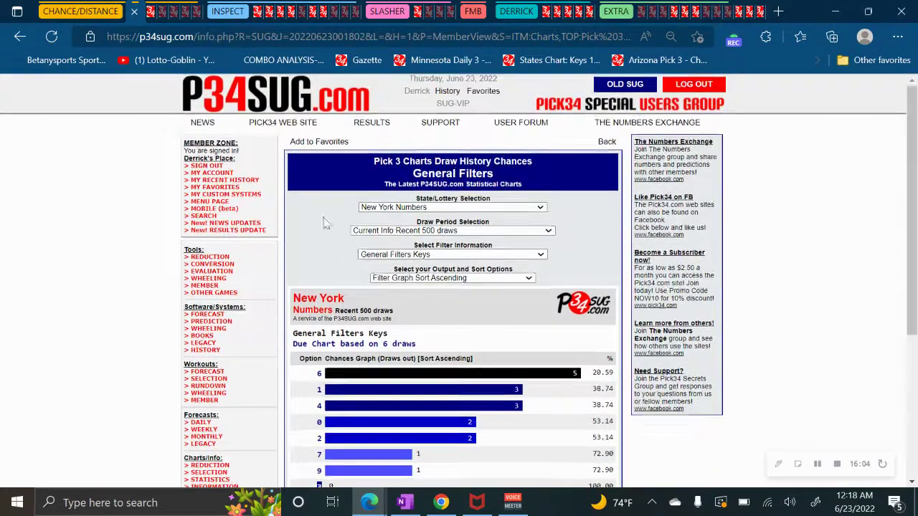
Look over the command list and results on the Number Combination Slasher (Pick 3) page
{"action": "left_click", "coordinate": [416, 12]}
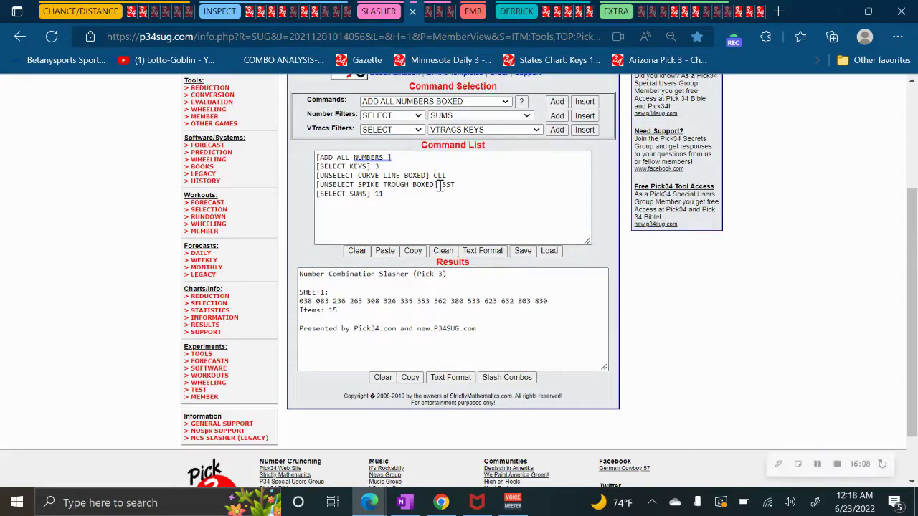
{"action": "scroll", "coordinate": [452, 269], "scroll_direction": "up", "scroll_amount": 2}
{"action": "scroll", "coordinate": [462, 264], "scroll_direction": "down", "scroll_amount": 1}
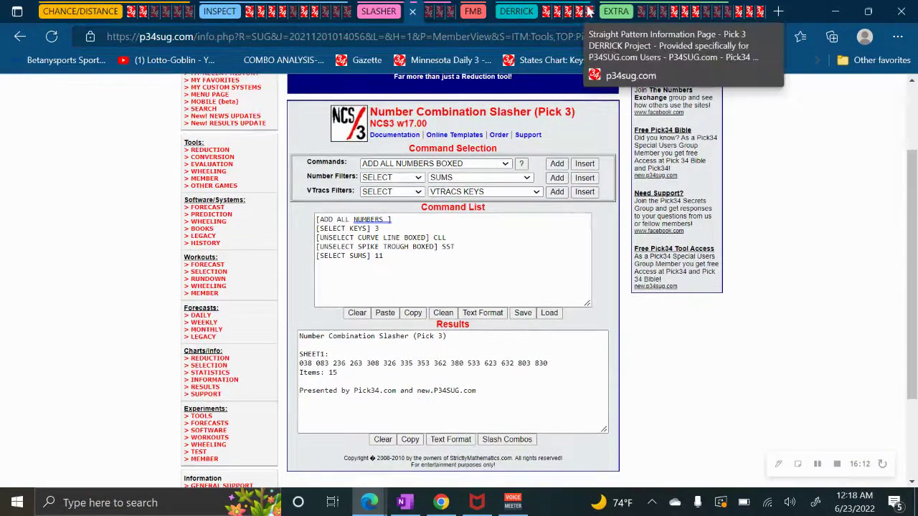
Set the filter of the USA Games Due Filter Report to SBPP Colors and review the games due at the 1% threshold
{"action": "left_click", "coordinate": [249, 13]}
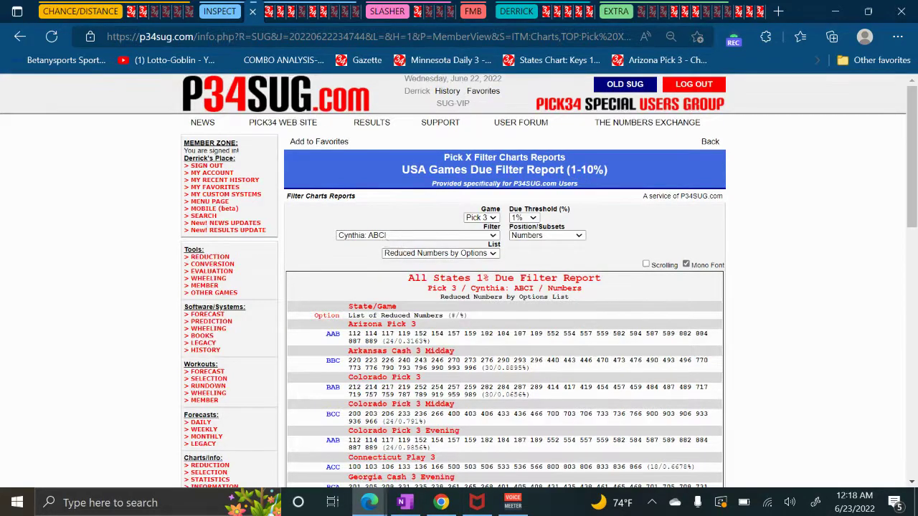
{"action": "scroll", "coordinate": [481, 250], "scroll_direction": "down", "scroll_amount": 1}
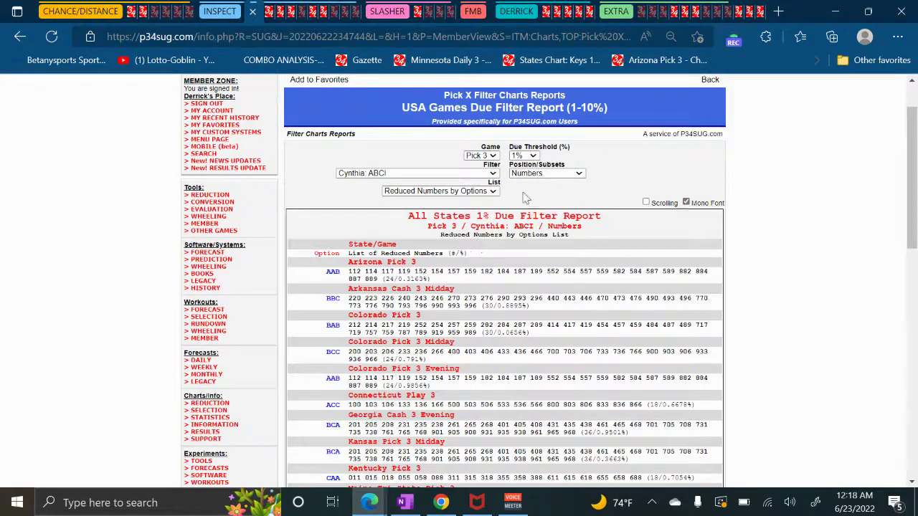
{"action": "left_click", "coordinate": [387, 173]}
{"action": "scroll", "coordinate": [395, 321], "scroll_direction": "down", "scroll_amount": 4}
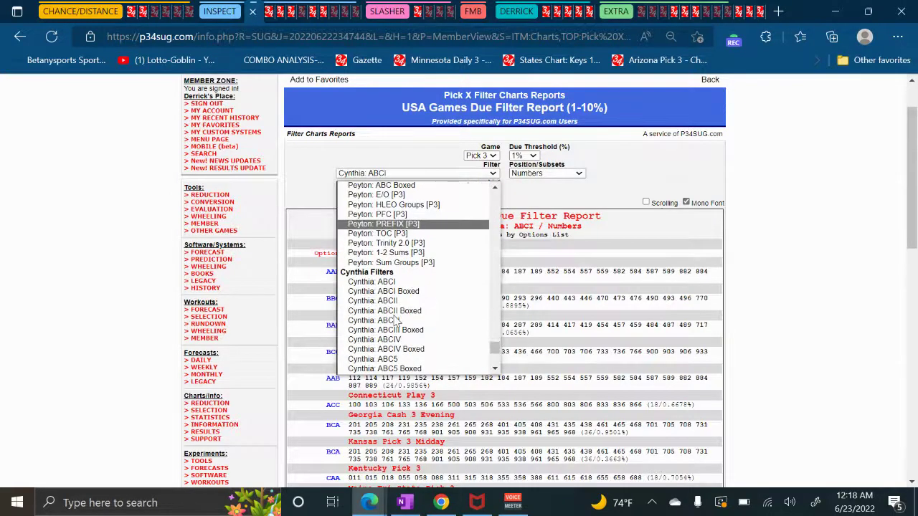
{"action": "scroll", "coordinate": [394, 320], "scroll_direction": "up", "scroll_amount": 3}
{"action": "scroll", "coordinate": [393, 315], "scroll_direction": "up", "scroll_amount": 6}
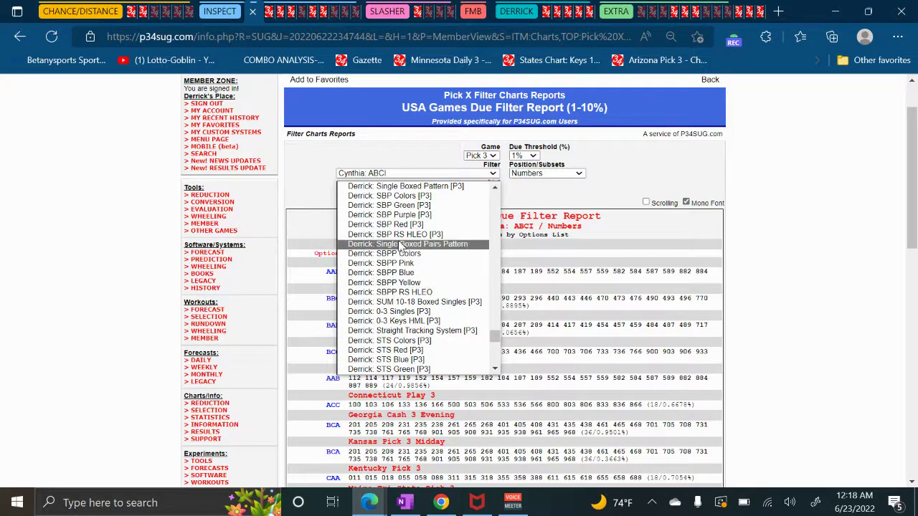
{"action": "scroll", "coordinate": [400, 246], "scroll_direction": "up", "scroll_amount": 4}
{"action": "scroll", "coordinate": [403, 237], "scroll_direction": "down", "scroll_amount": 3}
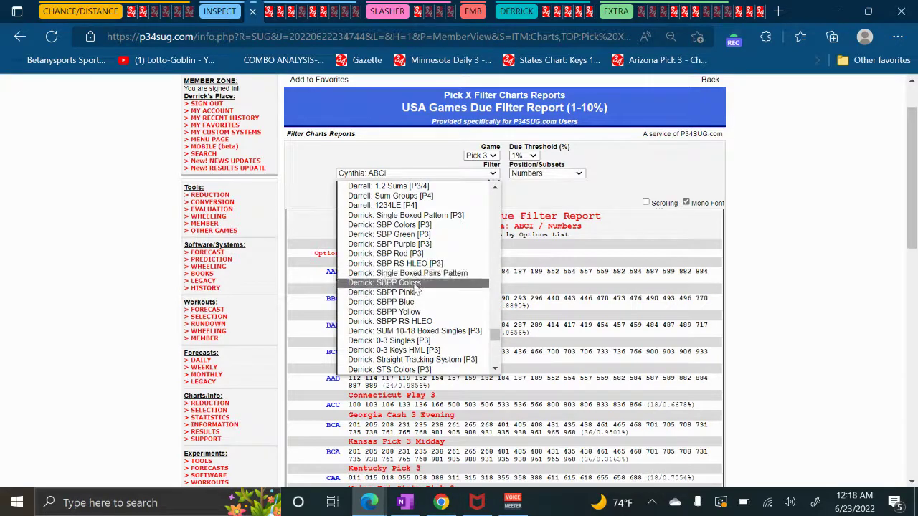
{"action": "left_click", "coordinate": [421, 283]}
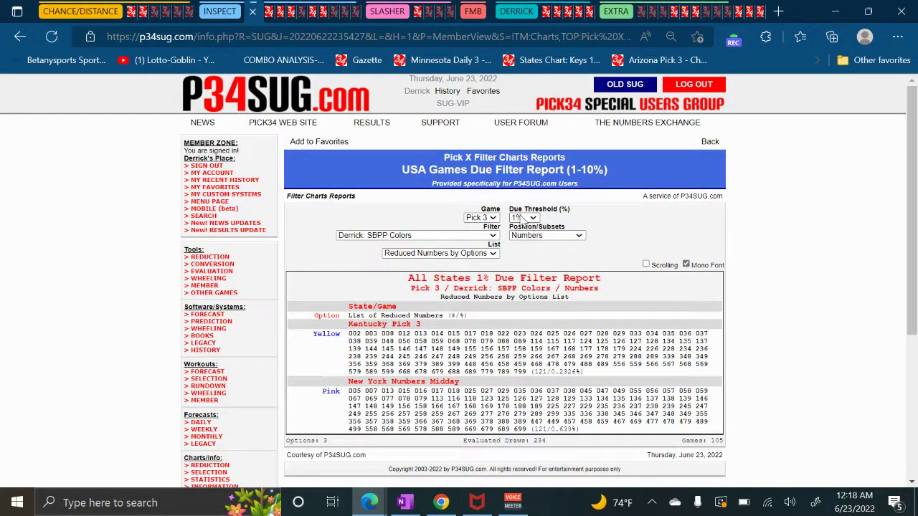
{"action": "scroll", "coordinate": [374, 297], "scroll_direction": "down", "scroll_amount": 1}
{"action": "scroll", "coordinate": [375, 323], "scroll_direction": "down", "scroll_amount": 1}
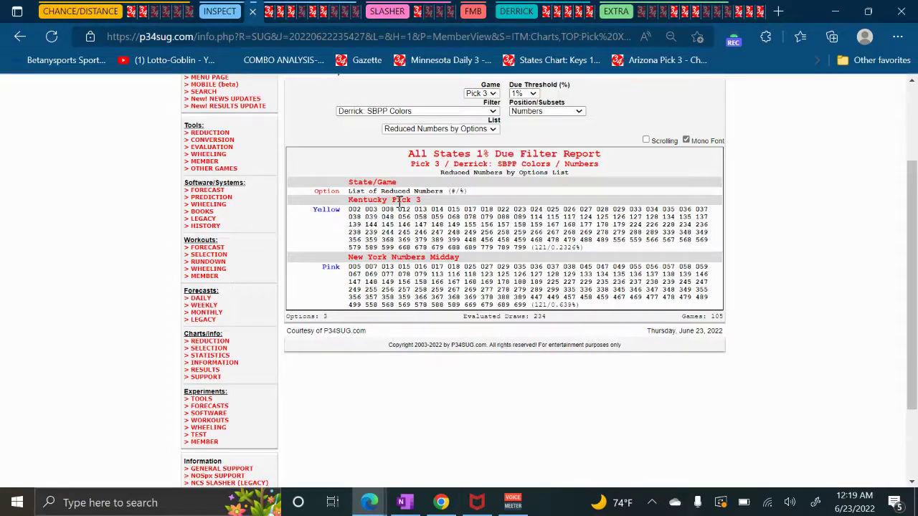
Change the 200 Draws Single Boxed Patterns Tracking page to Kentucky Pick 3
{"action": "left_click", "coordinate": [524, 12]}
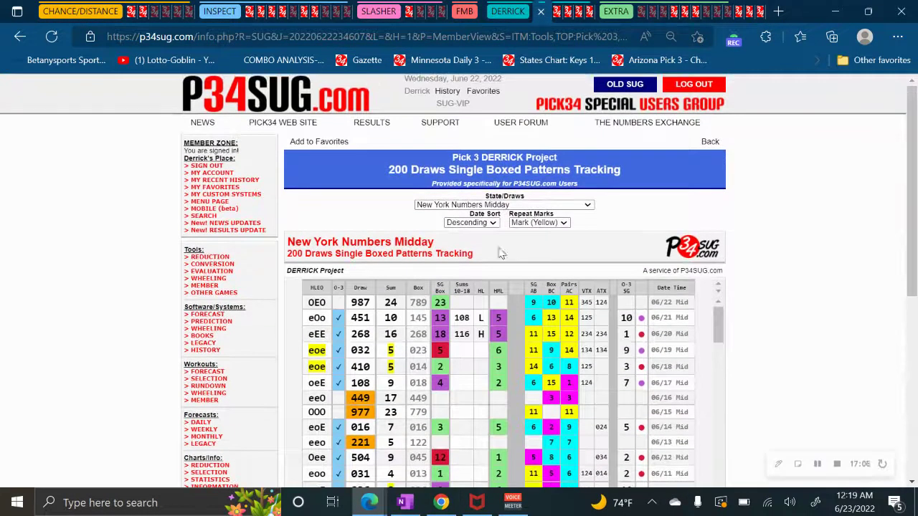
{"action": "left_click", "coordinate": [542, 204]}
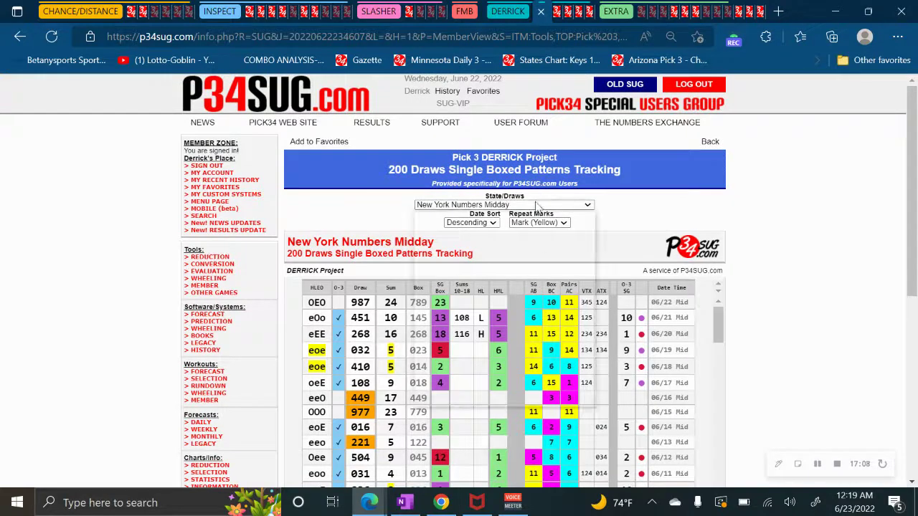
{"action": "scroll", "coordinate": [534, 282], "scroll_direction": "down", "scroll_amount": 15}
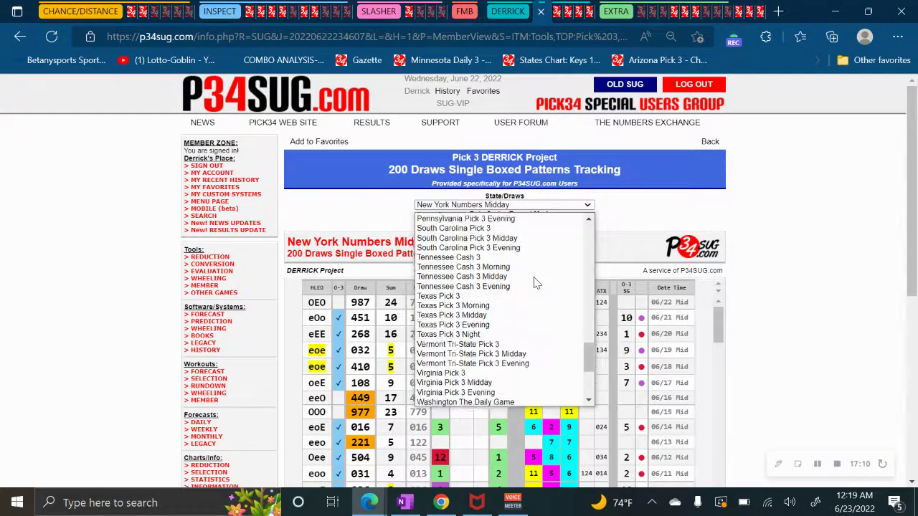
{"action": "scroll", "coordinate": [522, 294], "scroll_direction": "down", "scroll_amount": 5}
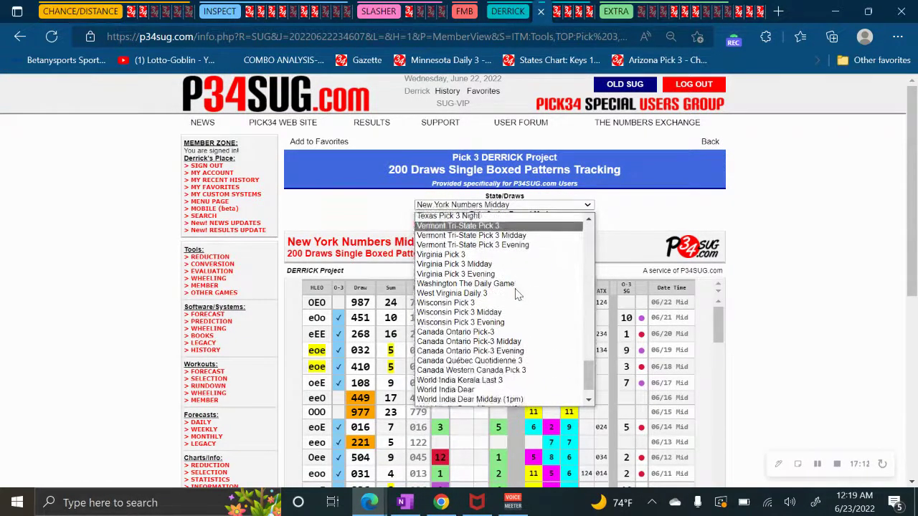
{"action": "scroll", "coordinate": [518, 294], "scroll_direction": "down", "scroll_amount": 1}
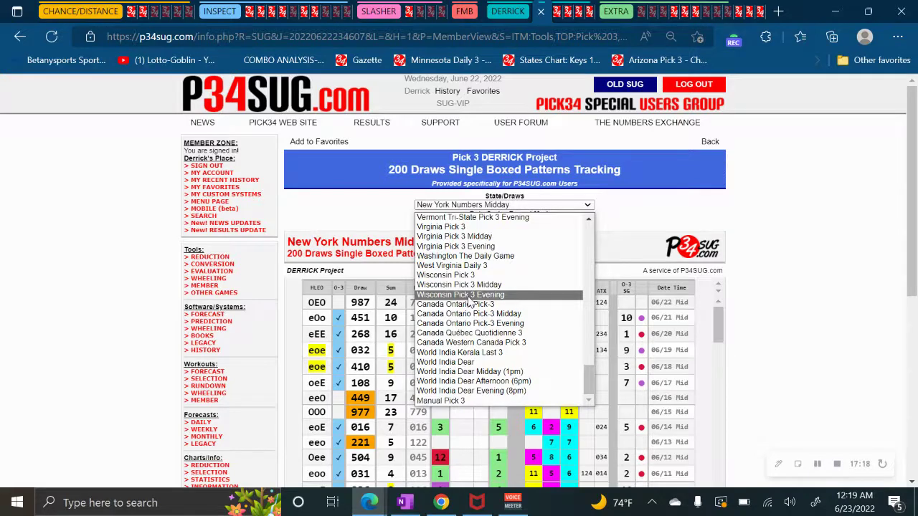
{"action": "scroll", "coordinate": [470, 302], "scroll_direction": "up", "scroll_amount": 1}
{"action": "scroll", "coordinate": [472, 308], "scroll_direction": "down", "scroll_amount": 1}
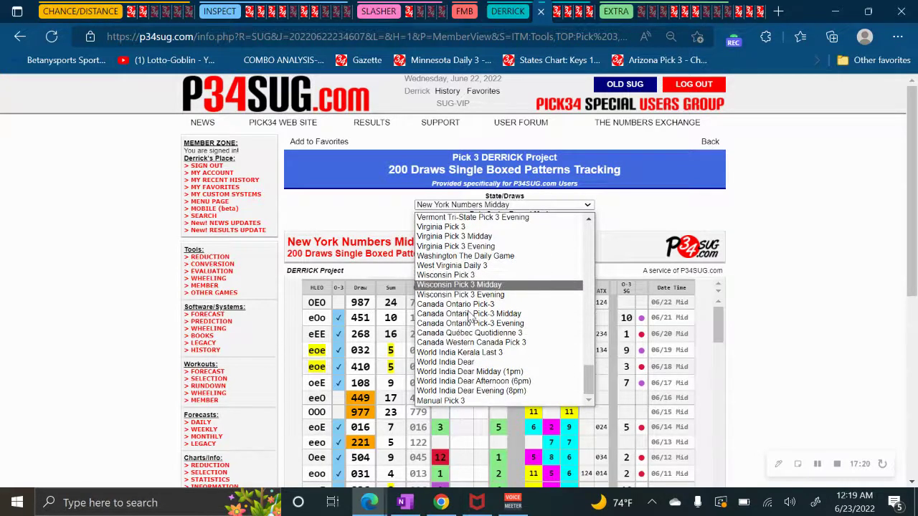
{"action": "scroll", "coordinate": [467, 323], "scroll_direction": "up", "scroll_amount": 2}
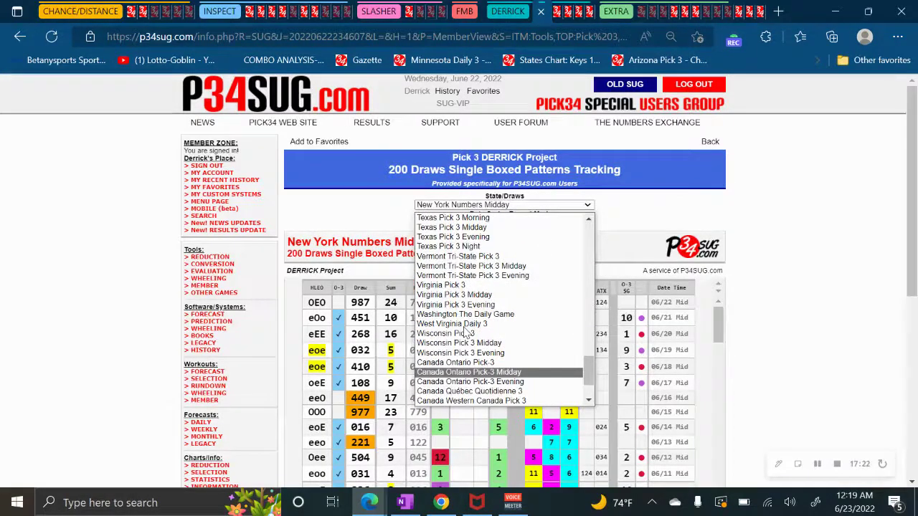
{"action": "scroll", "coordinate": [465, 332], "scroll_direction": "up", "scroll_amount": 10}
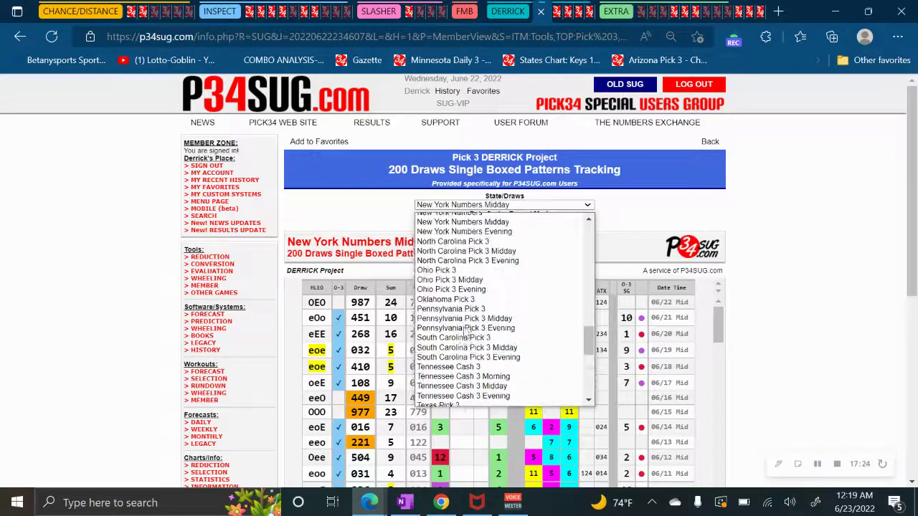
{"action": "scroll", "coordinate": [462, 328], "scroll_direction": "up", "scroll_amount": 10}
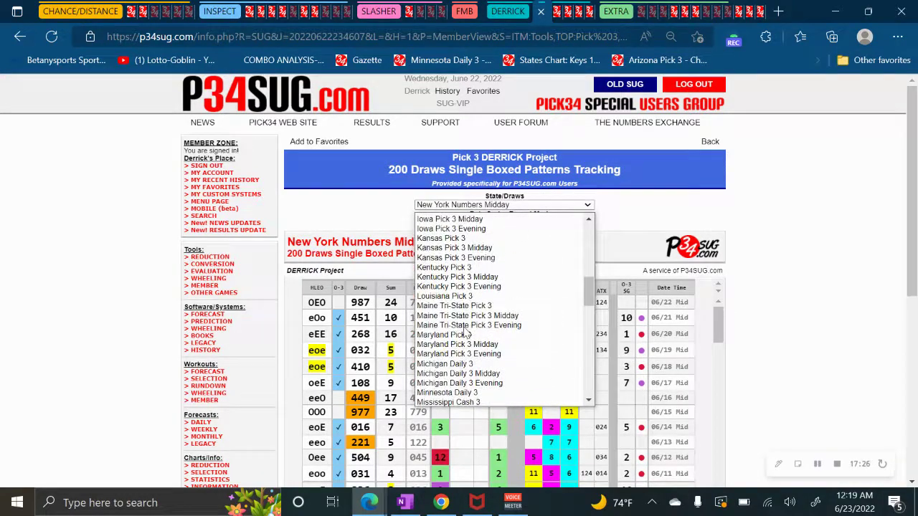
{"action": "scroll", "coordinate": [458, 310], "scroll_direction": "up", "scroll_amount": 10}
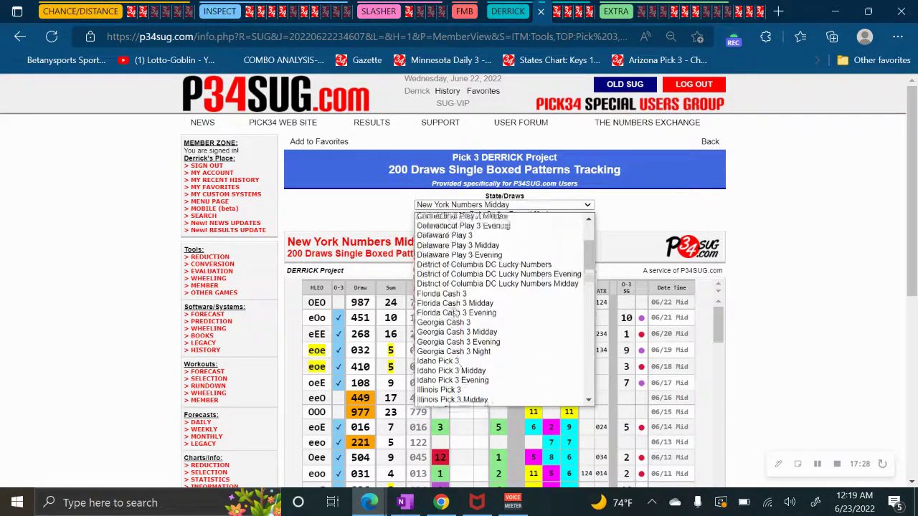
{"action": "scroll", "coordinate": [457, 310], "scroll_direction": "down", "scroll_amount": 7}
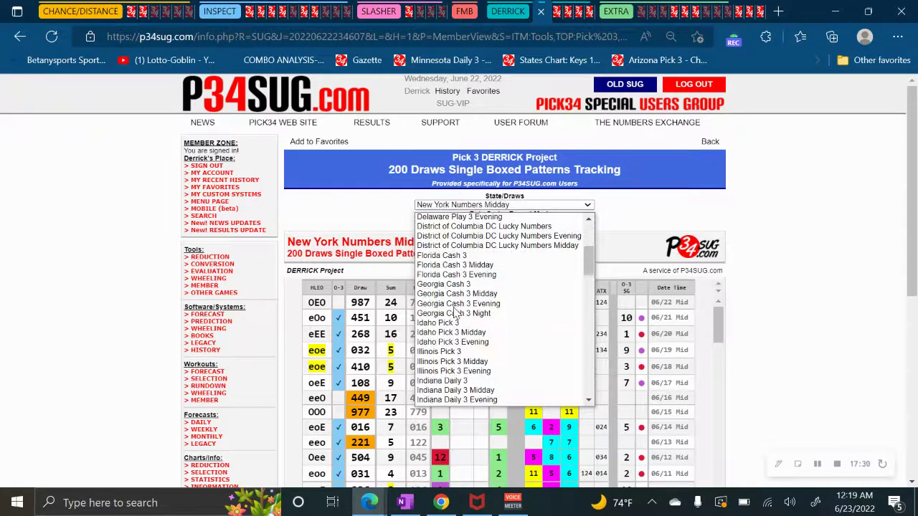
{"action": "scroll", "coordinate": [457, 316], "scroll_direction": "down", "scroll_amount": 2}
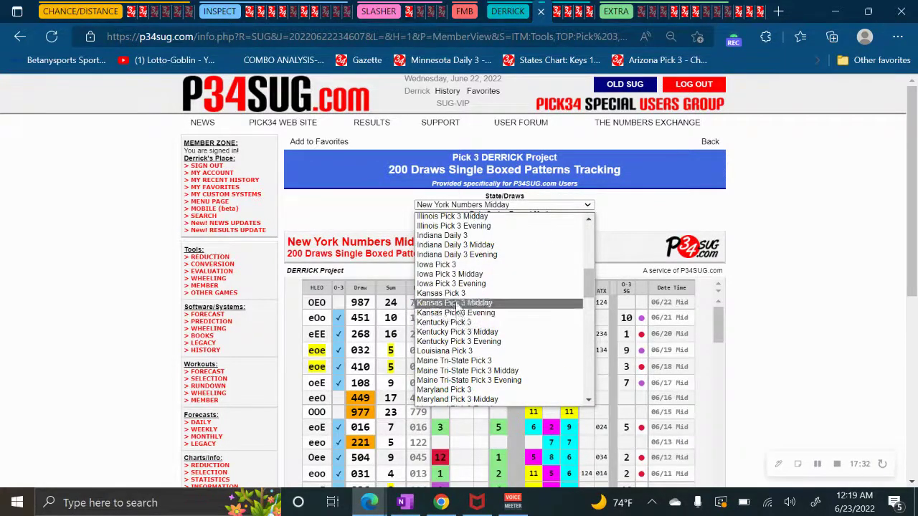
{"action": "left_click", "coordinate": [463, 323]}
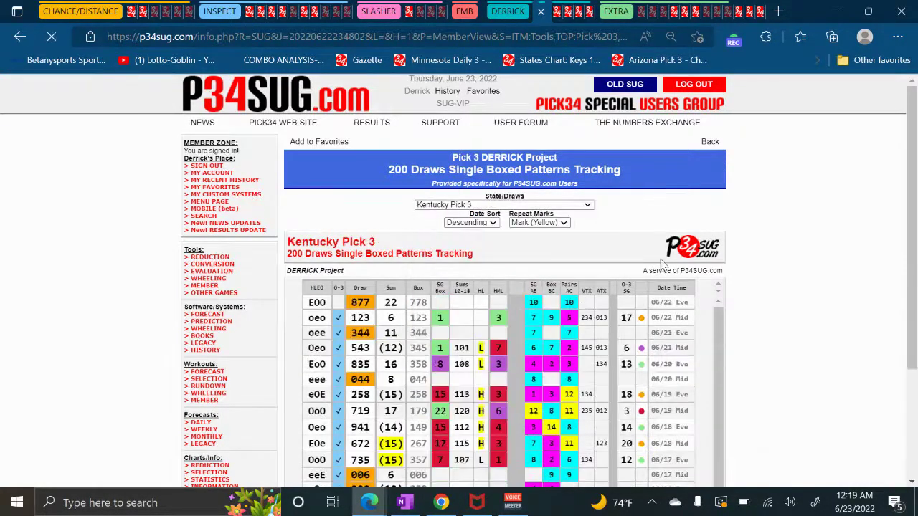
Examine the single boxed pairs colours through all 200 draws of the Kentucky Pick 3 tracking table
{"action": "scroll", "coordinate": [741, 328], "scroll_direction": "down", "scroll_amount": 1}
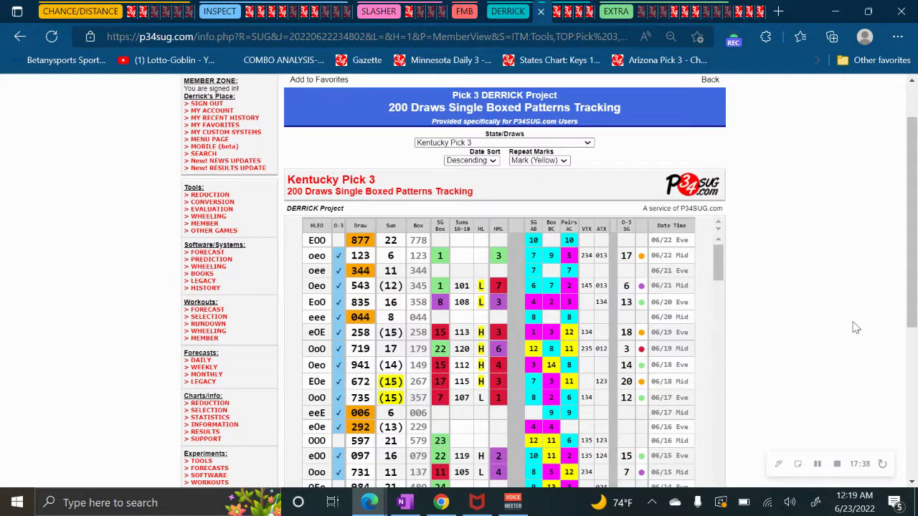
{"action": "scroll", "coordinate": [856, 328], "scroll_direction": "down", "scroll_amount": 1}
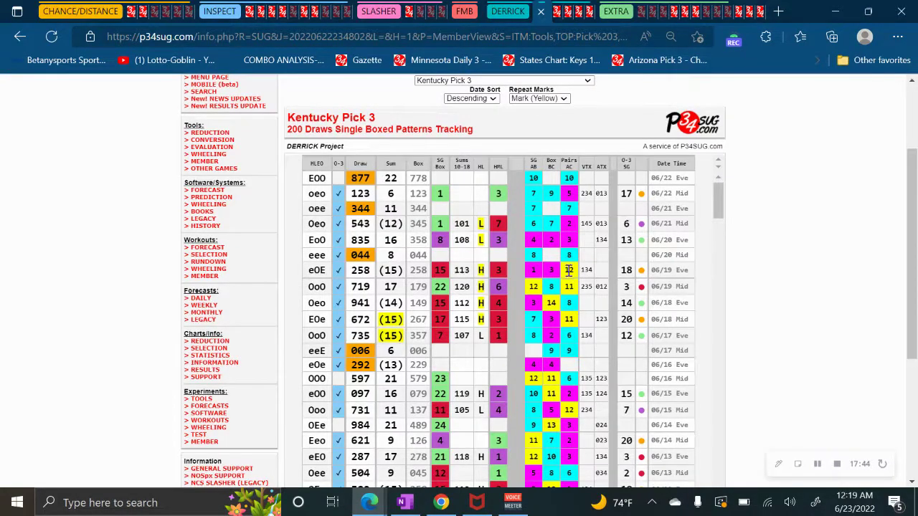
{"action": "scroll", "coordinate": [594, 279], "scroll_direction": "down", "scroll_amount": 3}
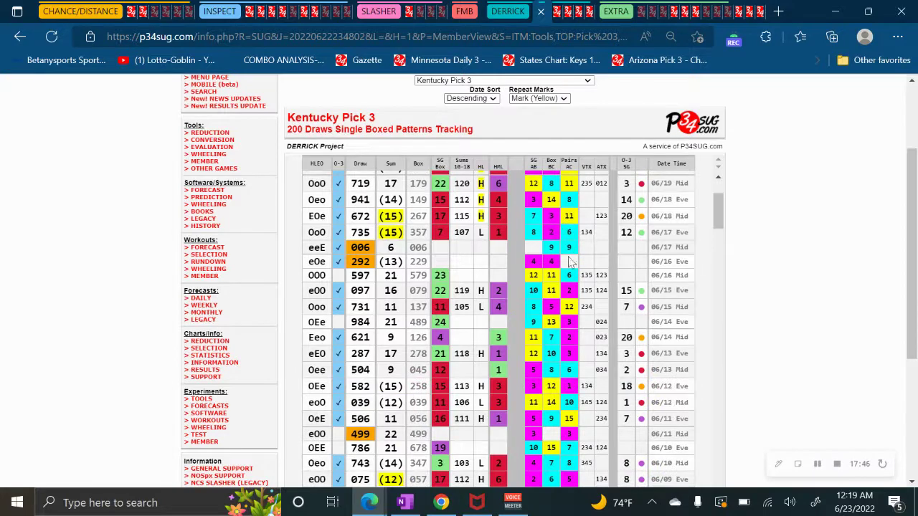
{"action": "scroll", "coordinate": [567, 266], "scroll_direction": "down", "scroll_amount": 10}
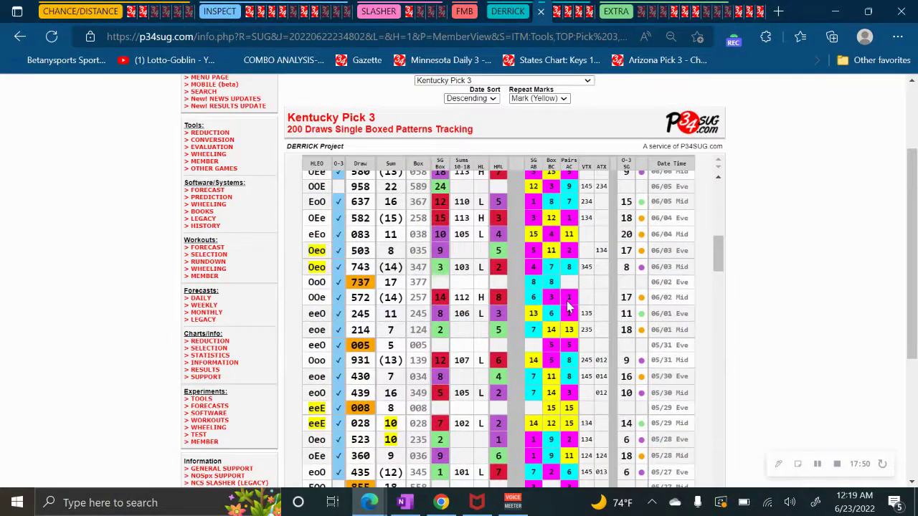
{"action": "scroll", "coordinate": [568, 302], "scroll_direction": "down", "scroll_amount": 7}
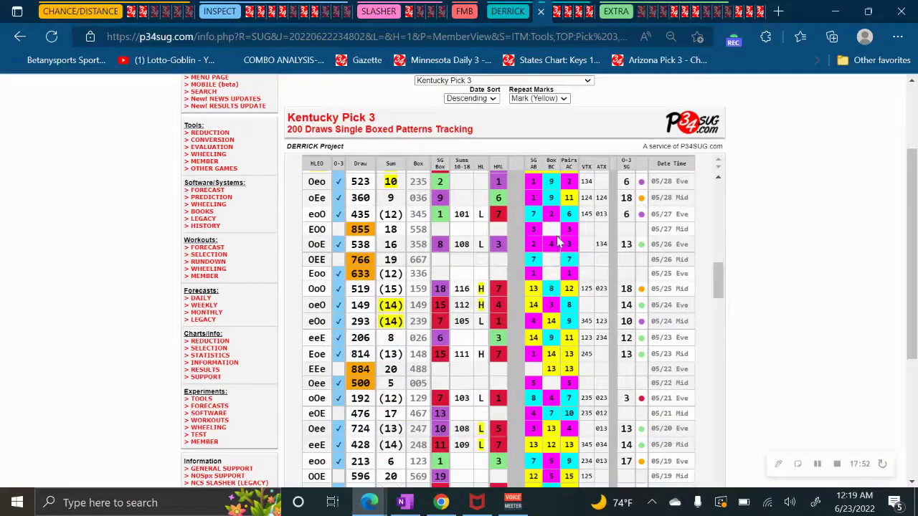
{"action": "scroll", "coordinate": [558, 261], "scroll_direction": "down", "scroll_amount": 7}
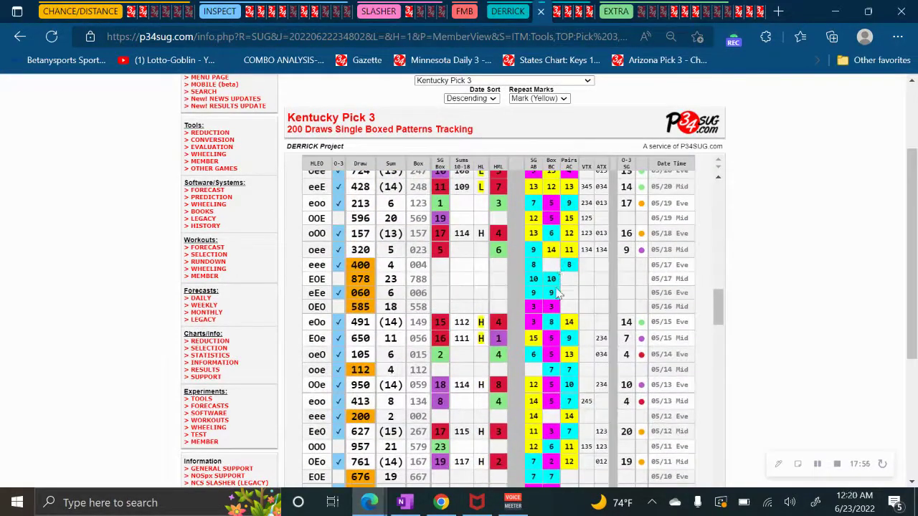
{"action": "scroll", "coordinate": [533, 307], "scroll_direction": "down", "scroll_amount": 15}
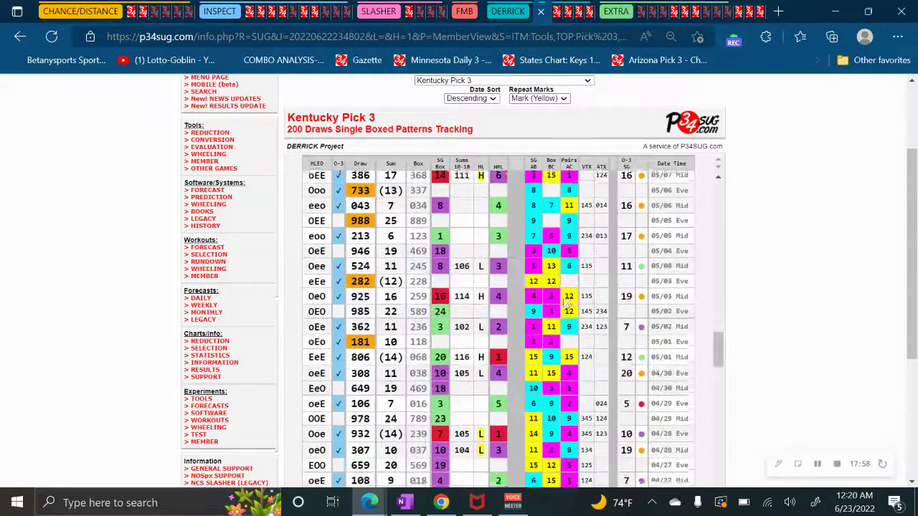
{"action": "scroll", "coordinate": [553, 289], "scroll_direction": "down", "scroll_amount": 3}
{"action": "scroll", "coordinate": [559, 280], "scroll_direction": "up", "scroll_amount": 2}
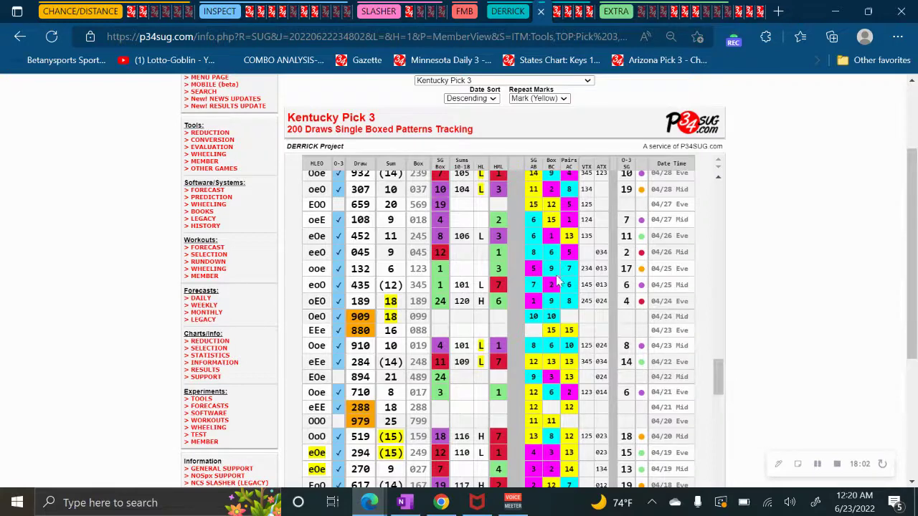
{"action": "scroll", "coordinate": [552, 320], "scroll_direction": "down", "scroll_amount": 14}
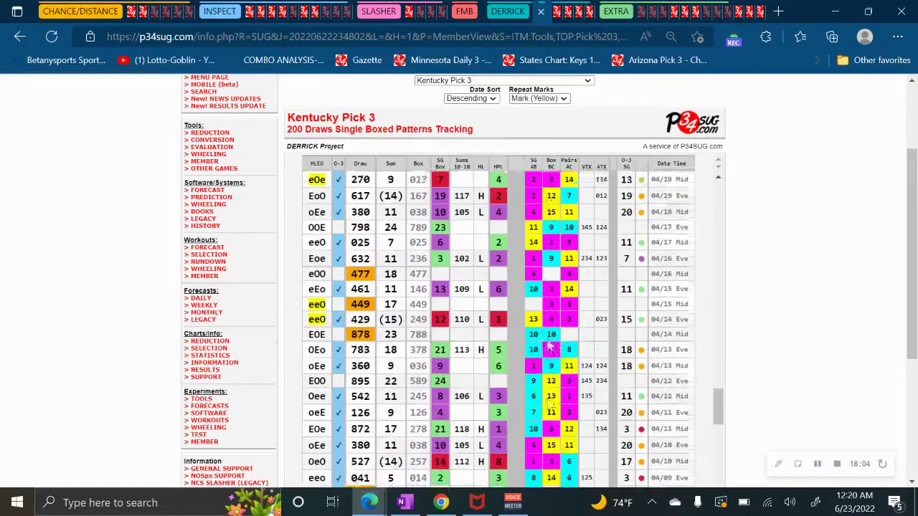
{"action": "scroll", "coordinate": [551, 247], "scroll_direction": "down", "scroll_amount": 7}
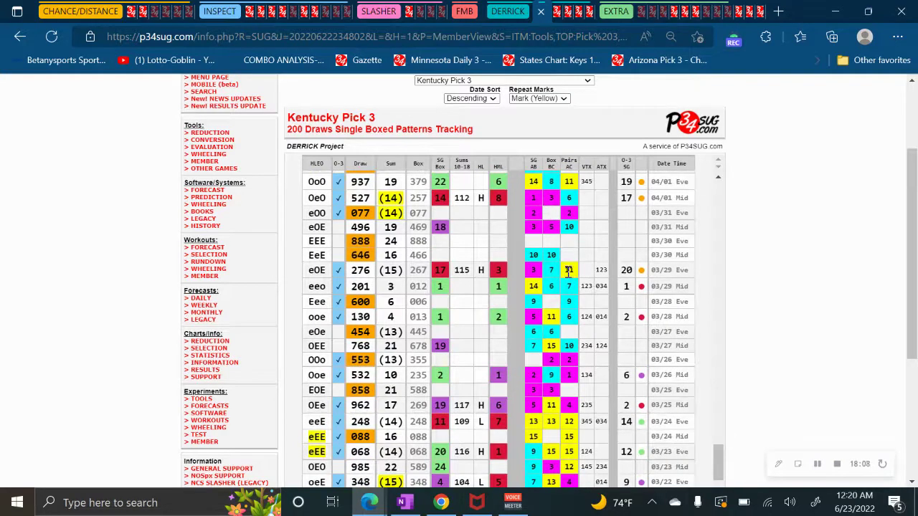
{"action": "scroll", "coordinate": [570, 274], "scroll_direction": "down", "scroll_amount": 5}
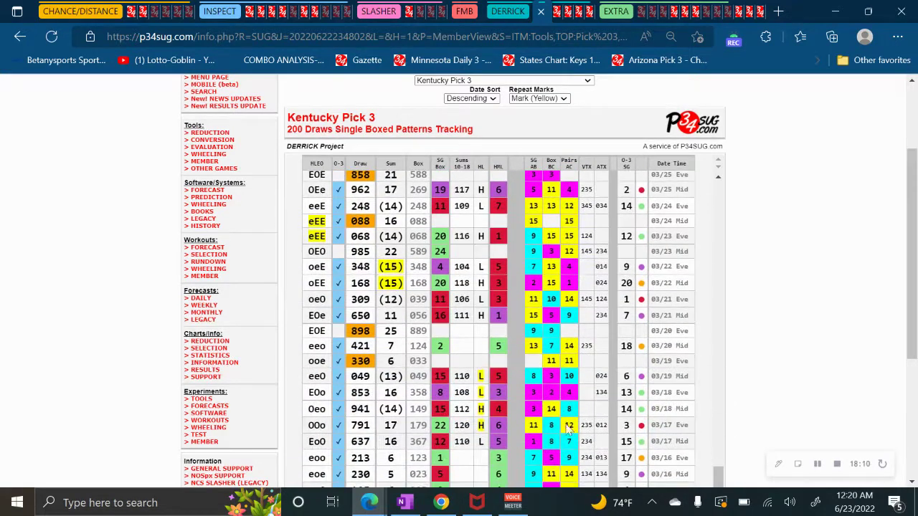
{"action": "scroll", "coordinate": [758, 420], "scroll_direction": "down", "scroll_amount": 2}
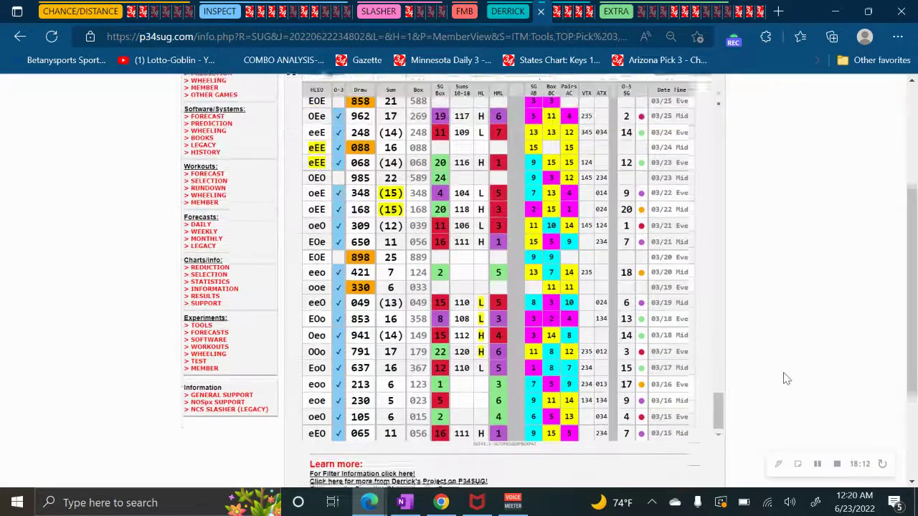
{"action": "scroll", "coordinate": [786, 378], "scroll_direction": "up", "scroll_amount": 1}
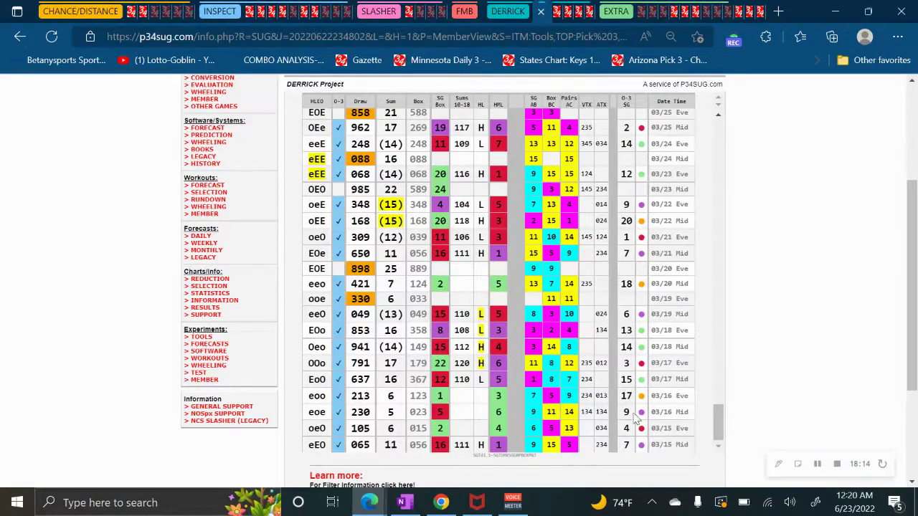
{"action": "left_click_drag", "start_coordinate": [718, 435], "coordinate": [751, 91]}
{"action": "scroll", "coordinate": [794, 339], "scroll_direction": "up", "scroll_amount": 3}
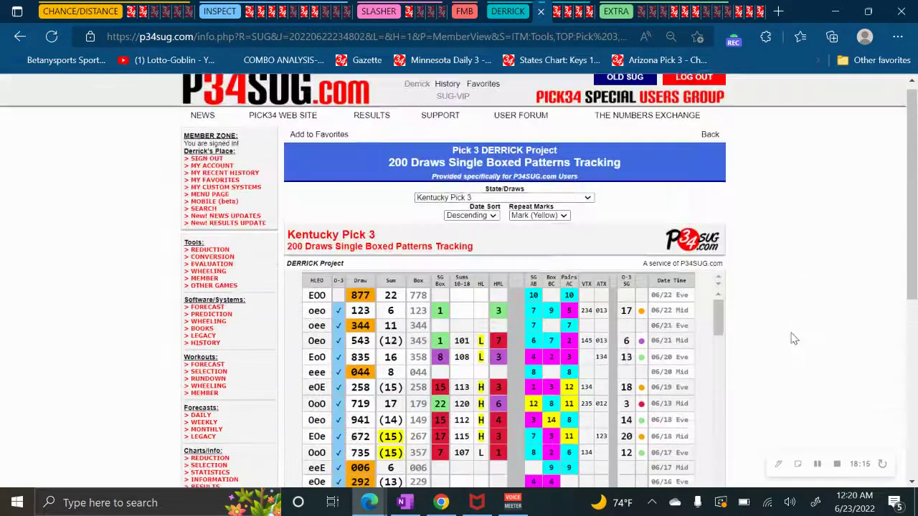
{"action": "scroll", "coordinate": [794, 338], "scroll_direction": "up", "scroll_amount": 1}
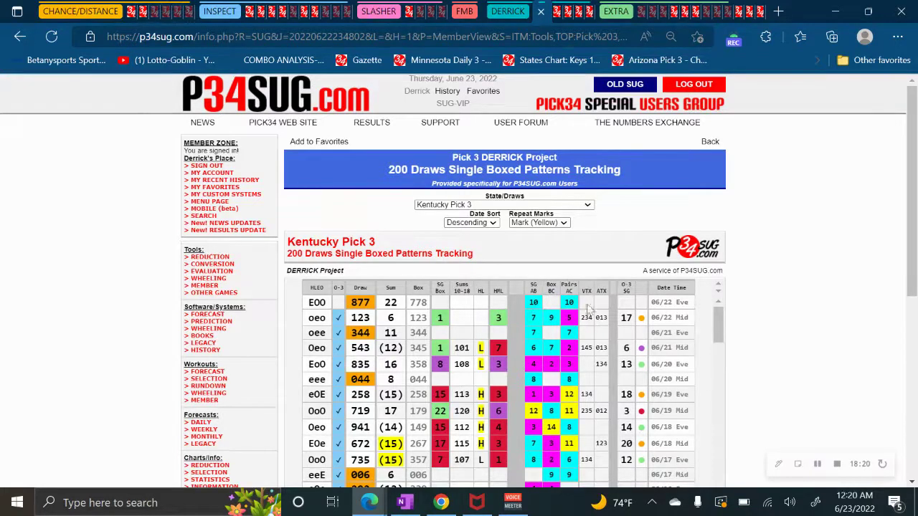
On the Number Combination Slasher page, change the first command to ADD ALL NUMBERS BOXED and slash the combos
{"action": "left_click", "coordinate": [407, 11]}
{"action": "left_click", "coordinate": [390, 219]}
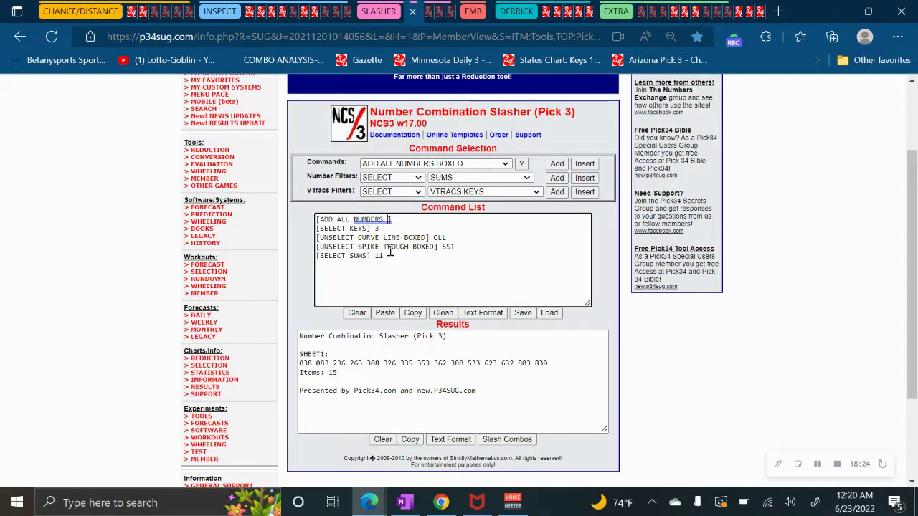
{"action": "type", "text": "BOXED"}
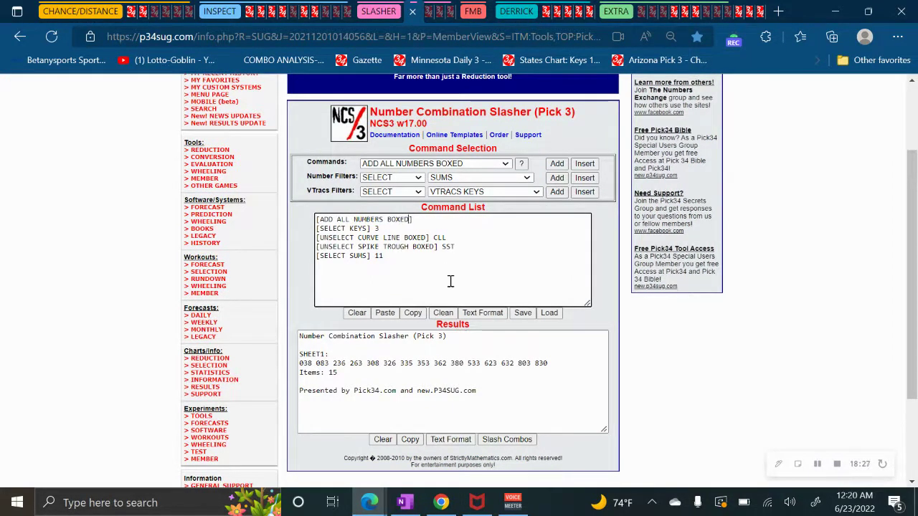
{"action": "left_click", "coordinate": [508, 441]}
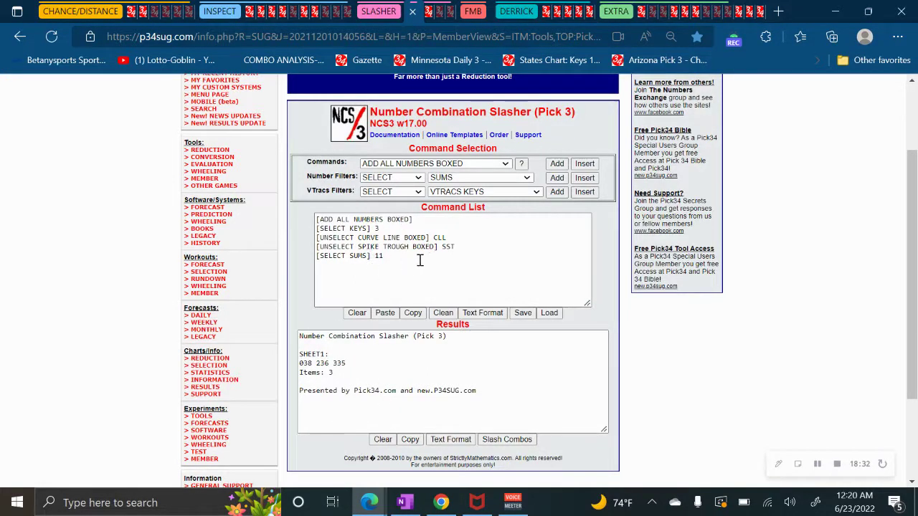
Remove the SELECT SUMS 11 line from the command list and slash the combos again
{"action": "left_click", "coordinate": [387, 260]}
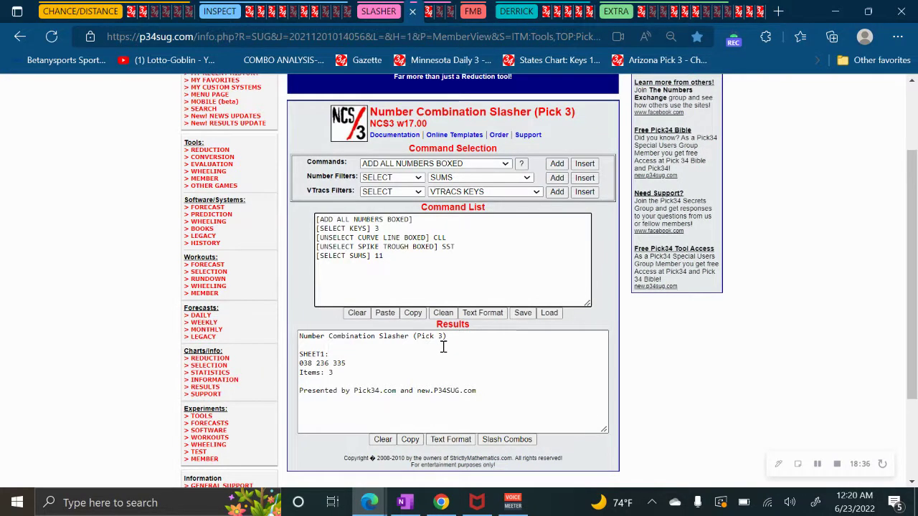
{"action": "key", "text": "BackSpace"}
{"action": "key", "text": "BackSpace"}
{"action": "key", "text": "BackSpace"}
{"action": "key", "text": "BackSpace"}
{"action": "key", "text": "BackSpace"}
{"action": "key", "text": "BackSpace"}
{"action": "key", "text": "BackSpace"}
{"action": "key", "text": "BackSpace"}
{"action": "left_click", "coordinate": [508, 440]}
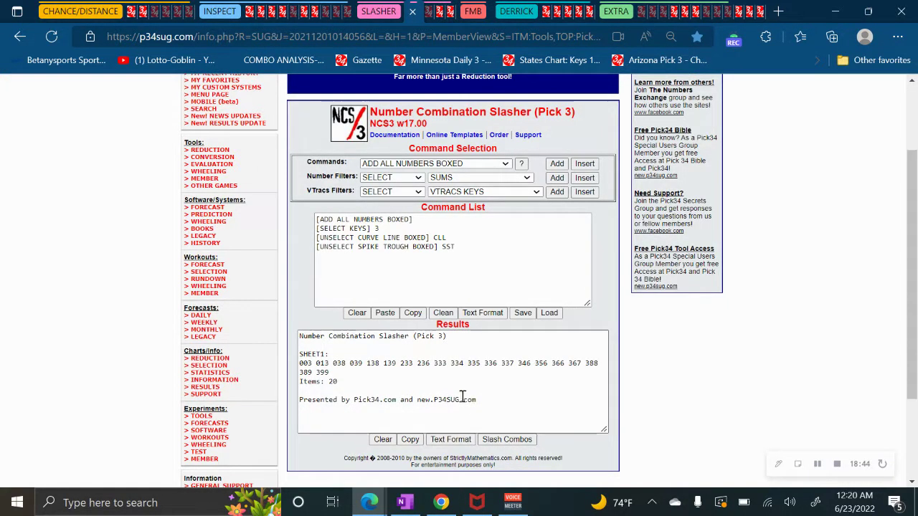
{"action": "left_click", "coordinate": [376, 228]}
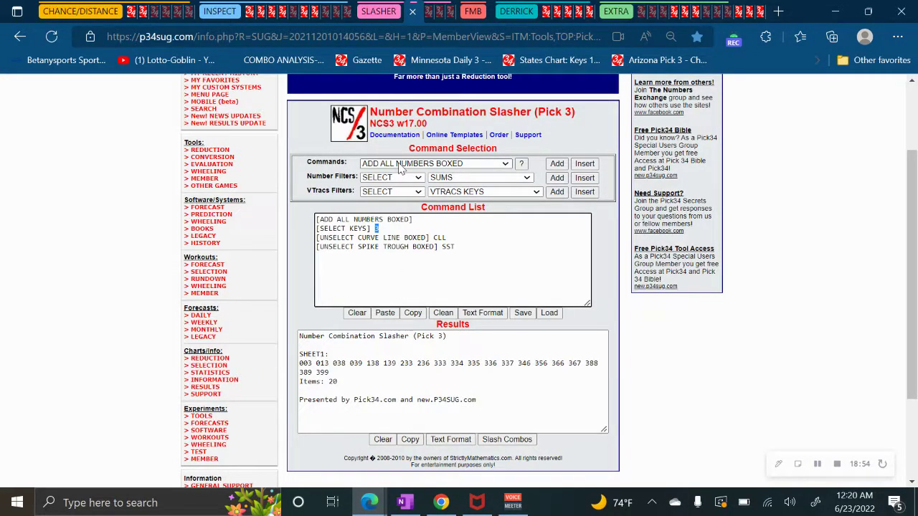
{"action": "left_click", "coordinate": [387, 230]}
{"action": "key", "text": "BackSpace"}
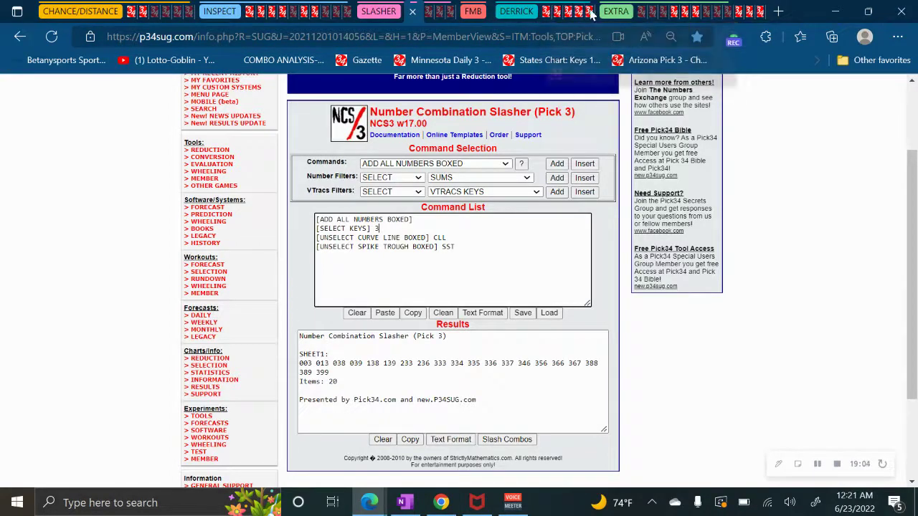
Copy the yellow boxed pairs for patterns 11 to 15 from the Single Boxed Pairs Patterns reference chart
{"action": "left_click", "coordinate": [568, 14]}
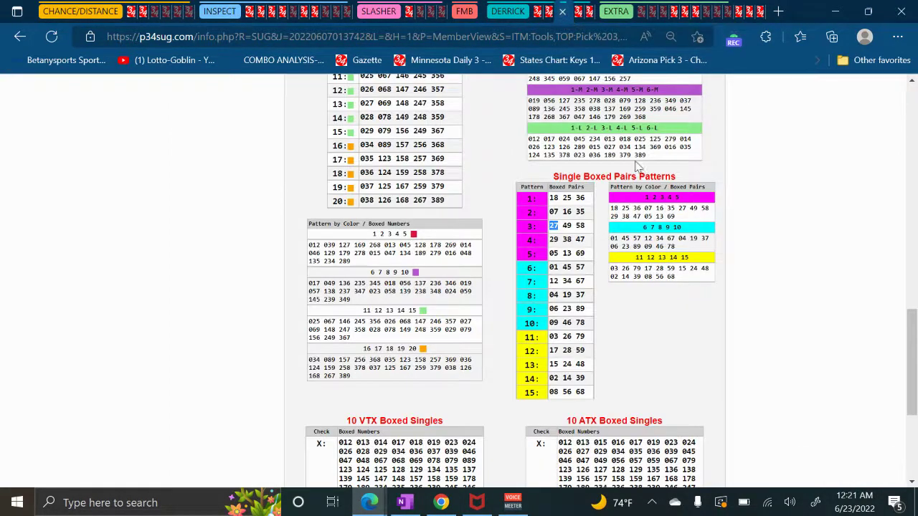
{"action": "left_click_drag", "start_coordinate": [614, 270], "coordinate": [667, 289]}
{"action": "right_click", "coordinate": [662, 281]}
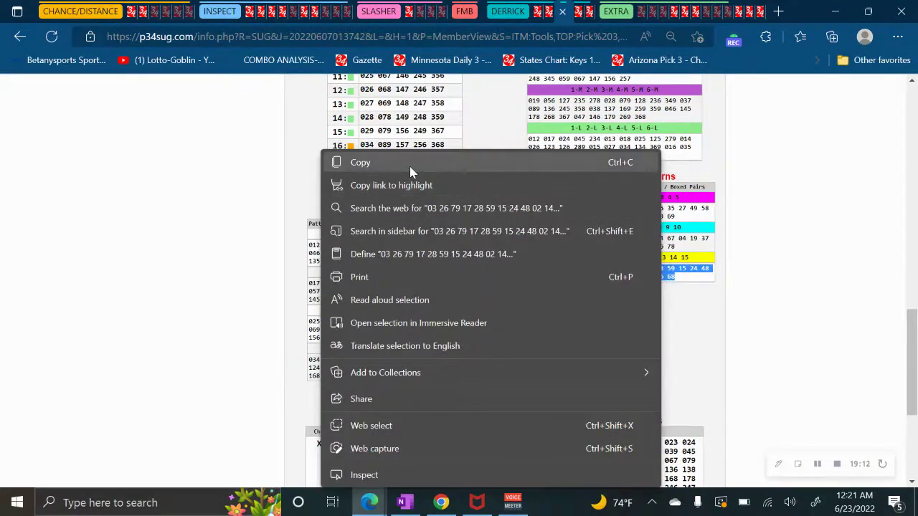
{"action": "left_click", "coordinate": [411, 164]}
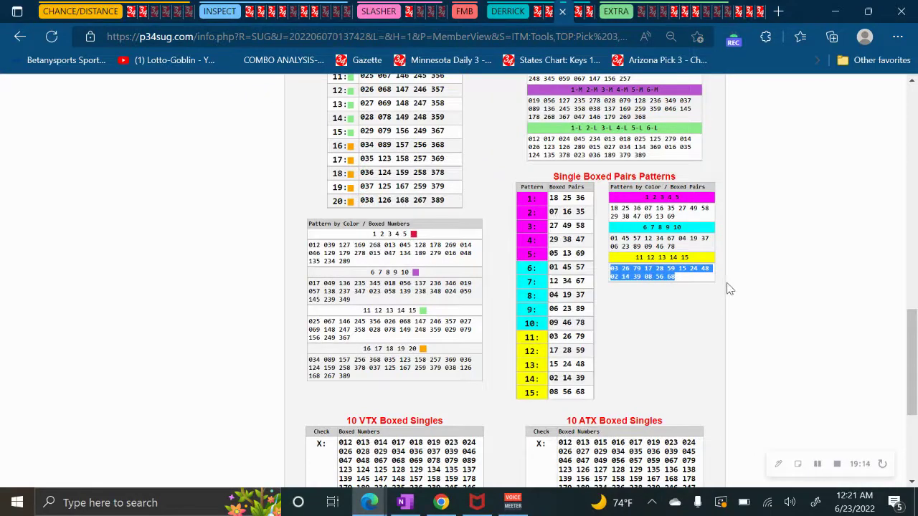
{"action": "scroll", "coordinate": [728, 287], "scroll_direction": "up", "scroll_amount": 4}
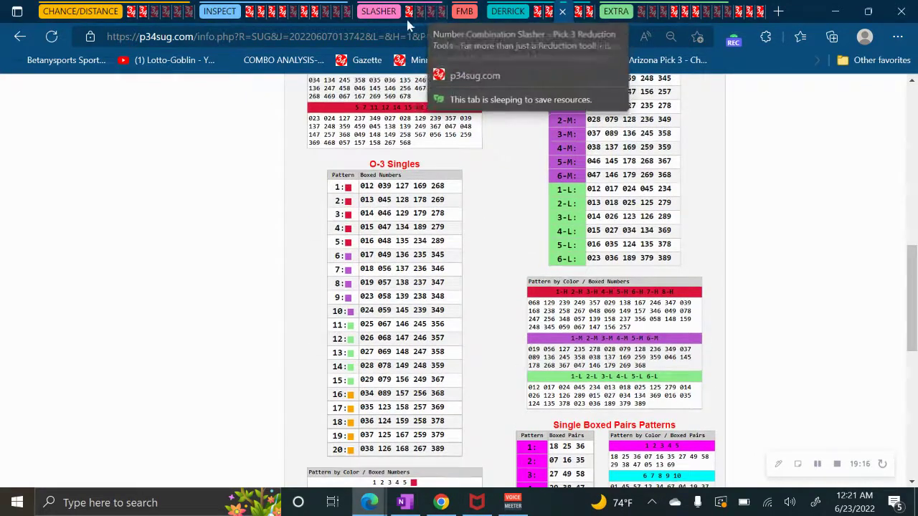
Recheck the latest draws' pair colours on the Kentucky Pick 3 tracking page against the Slasher work
{"action": "left_click", "coordinate": [410, 12]}
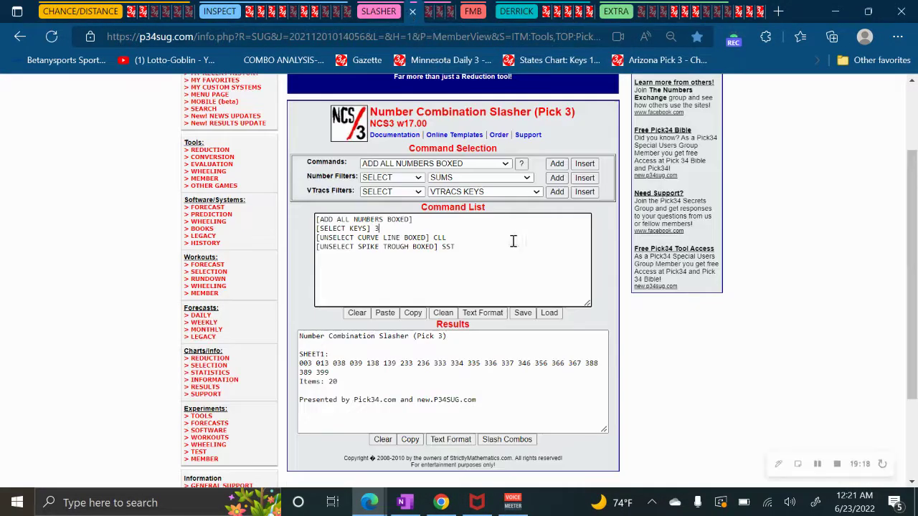
{"action": "left_click", "coordinate": [535, 11]}
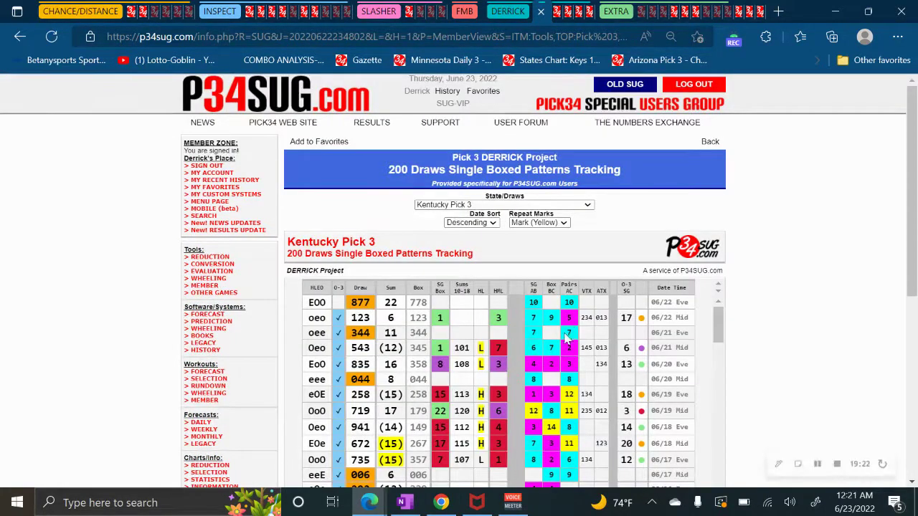
{"action": "left_click", "coordinate": [413, 10]}
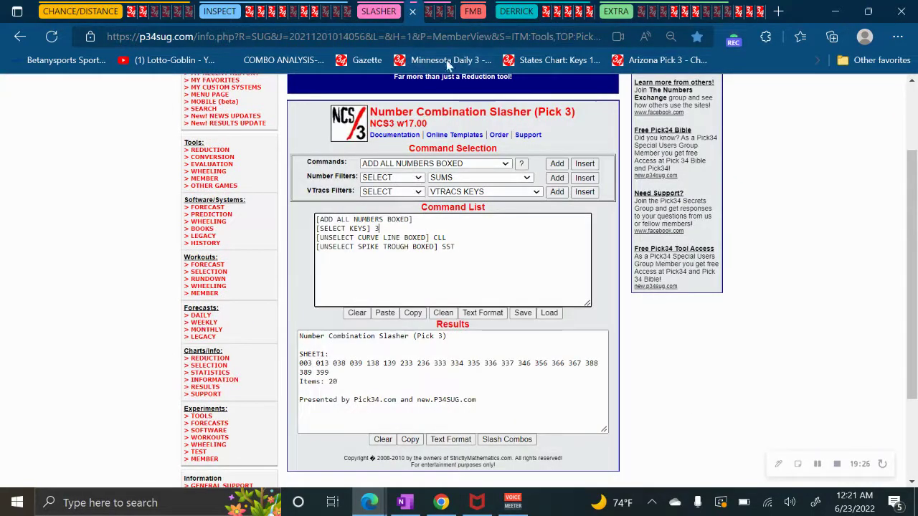
Switch to the empty Number Combination Slasher page and add the ADD ALL NUMBERS BOXED command
{"action": "left_click", "coordinate": [450, 15]}
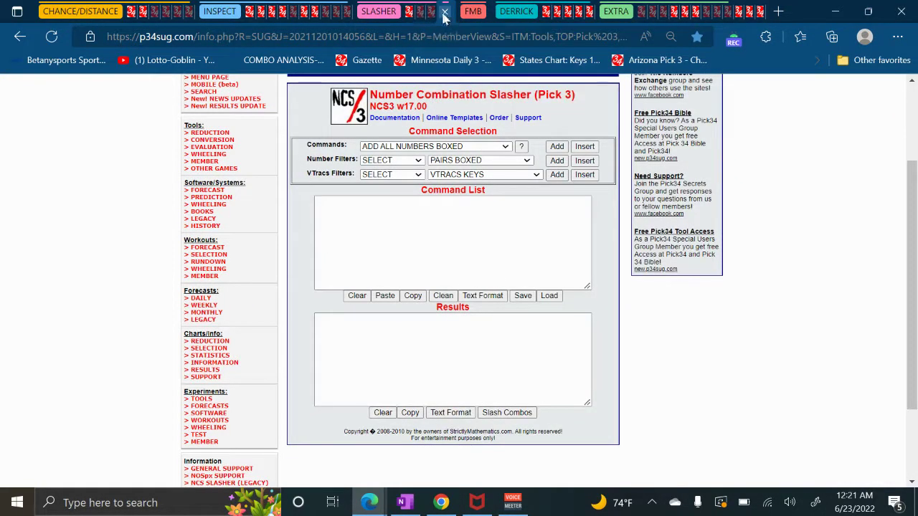
{"action": "left_click", "coordinate": [563, 148]}
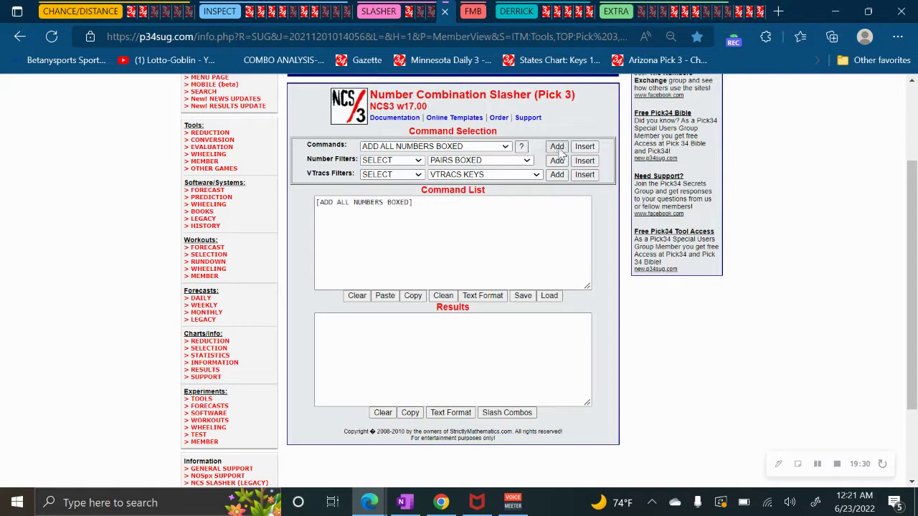
{"action": "left_click", "coordinate": [495, 162]}
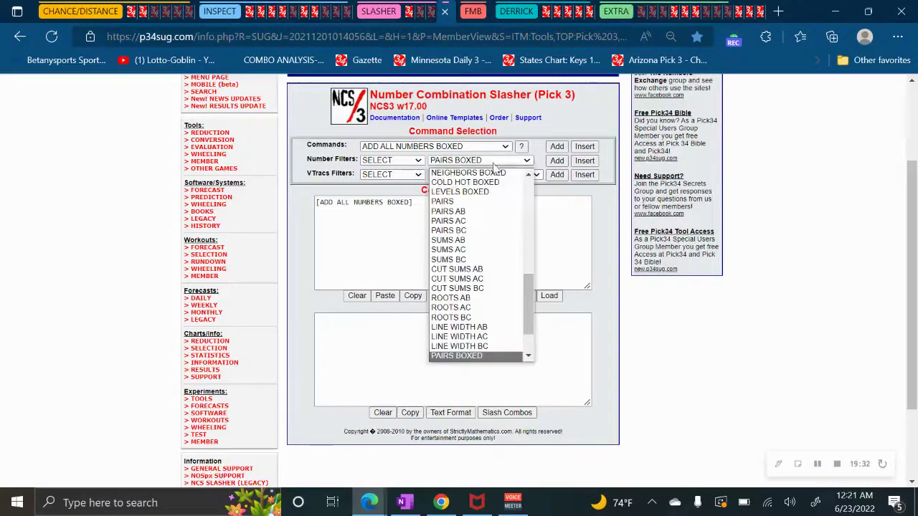
{"action": "left_click", "coordinate": [502, 162]}
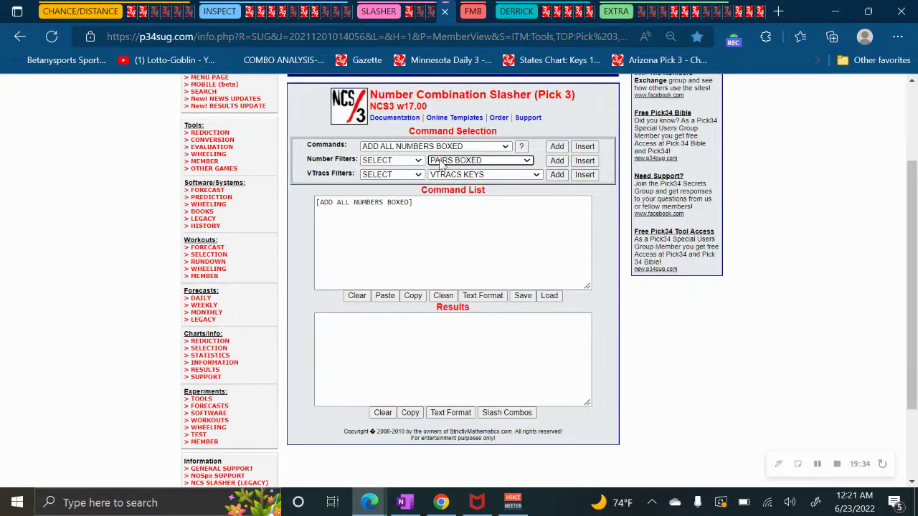
{"action": "left_click", "coordinate": [474, 162]}
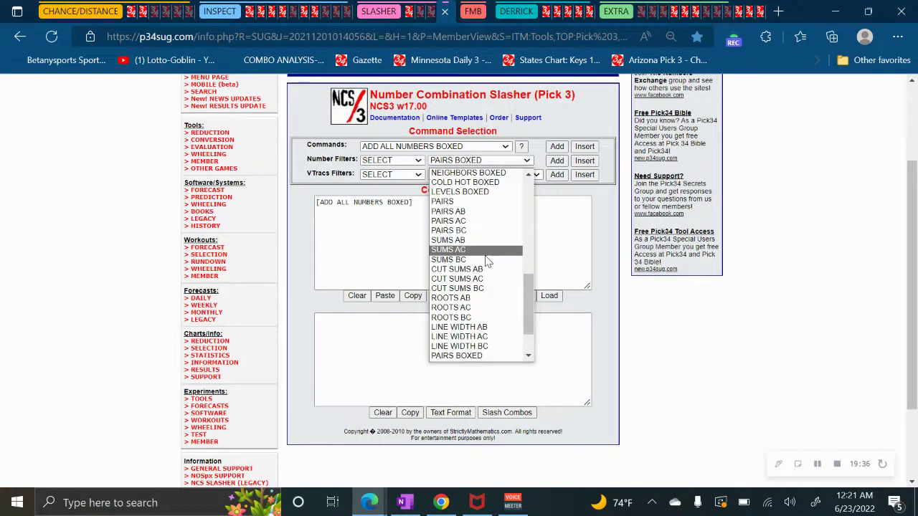
{"action": "scroll", "coordinate": [486, 280], "scroll_direction": "down", "scroll_amount": 3}
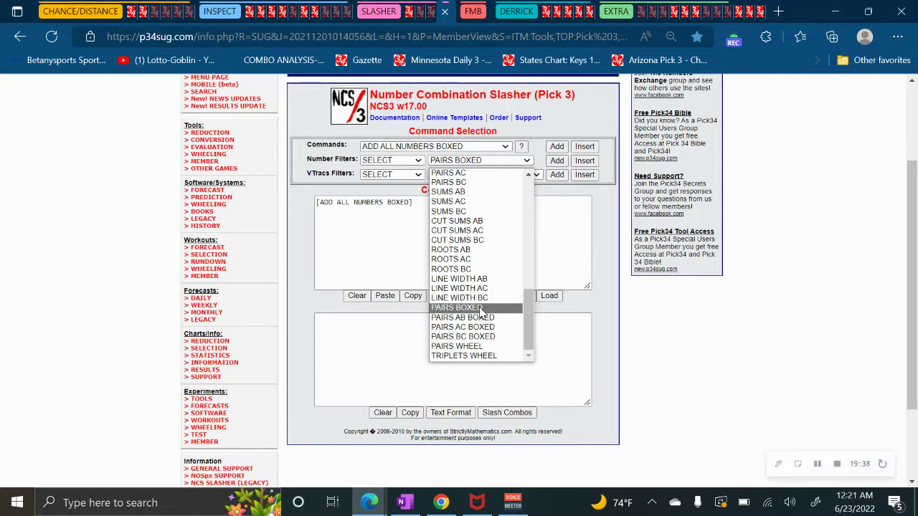
{"action": "scroll", "coordinate": [479, 313], "scroll_direction": "up", "scroll_amount": 6}
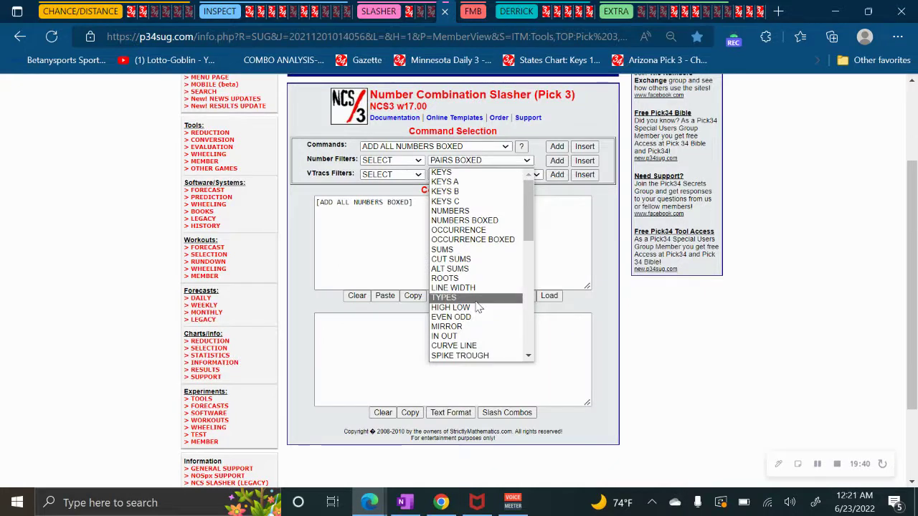
{"action": "scroll", "coordinate": [473, 280], "scroll_direction": "down", "scroll_amount": 5}
{"action": "scroll", "coordinate": [473, 259], "scroll_direction": "up", "scroll_amount": 5}
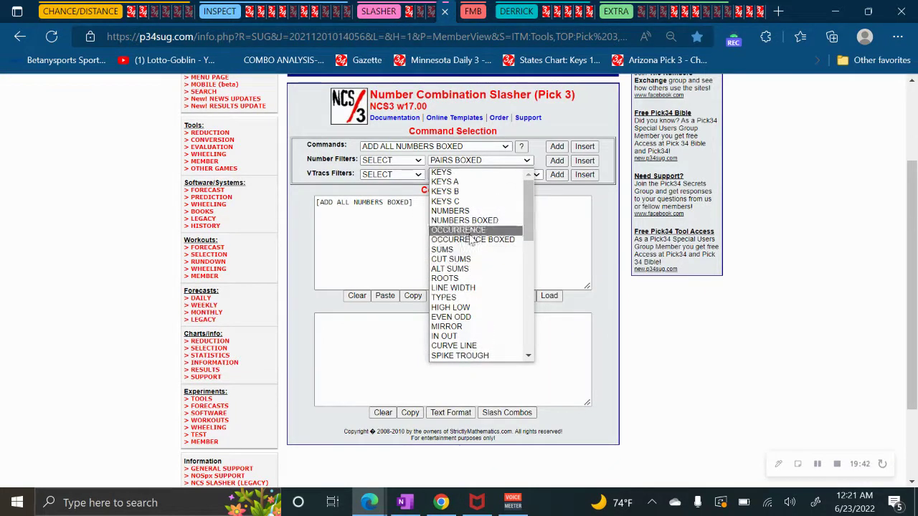
{"action": "left_click", "coordinate": [397, 237]}
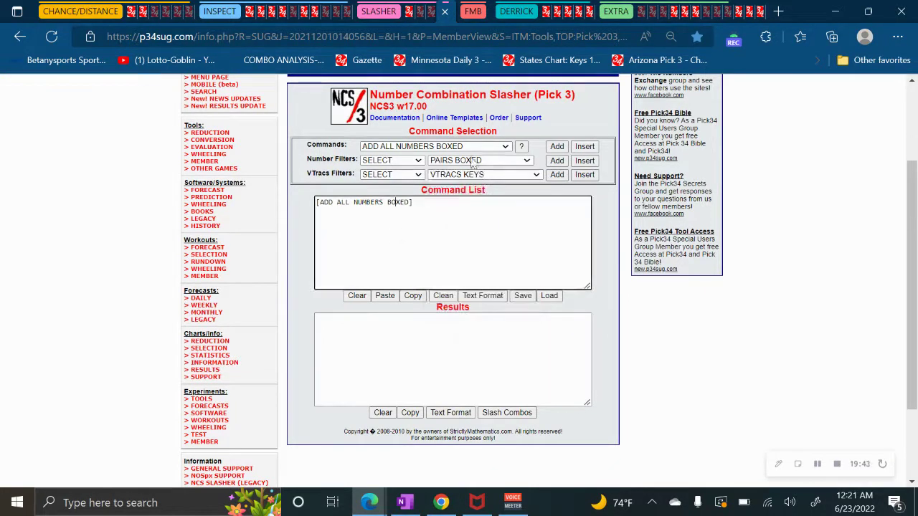
{"action": "left_click", "coordinate": [558, 161]}
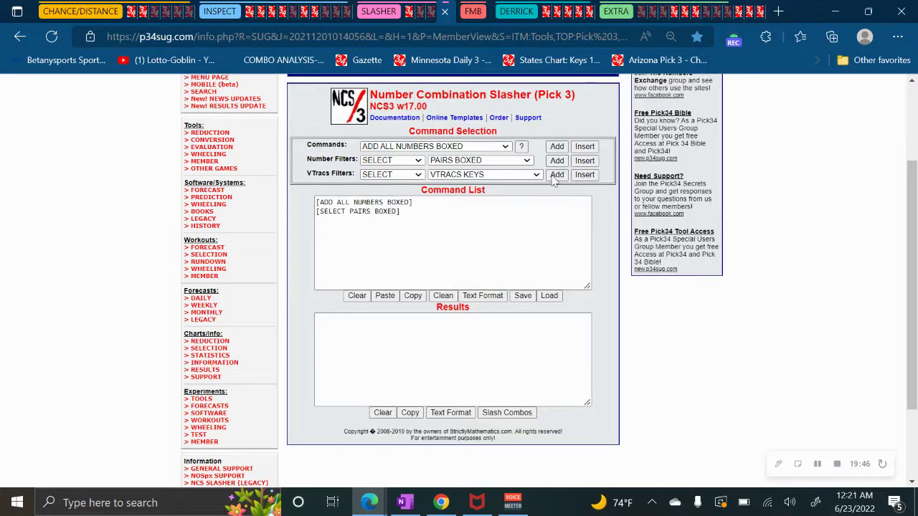
{"action": "right_click", "coordinate": [451, 226]}
{"action": "left_click", "coordinate": [479, 275]}
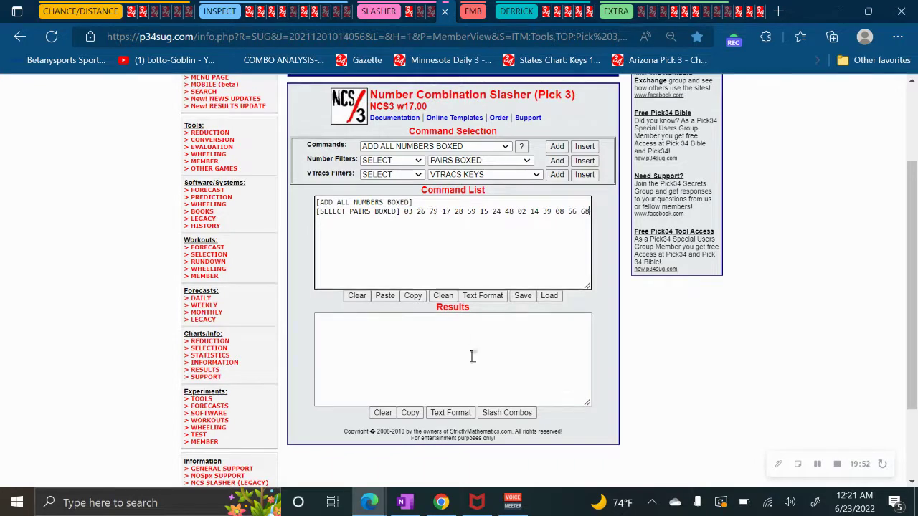
Slash the combos with the boxed pairs filter and enlarge the results box to read the whole list
{"action": "left_click", "coordinate": [507, 412]}
{"action": "scroll", "coordinate": [447, 373], "scroll_direction": "down", "scroll_amount": 2}
{"action": "scroll", "coordinate": [446, 373], "scroll_direction": "up", "scroll_amount": 2}
{"action": "scroll", "coordinate": [447, 373], "scroll_direction": "down", "scroll_amount": 2}
{"action": "scroll", "coordinate": [447, 373], "scroll_direction": "up", "scroll_amount": 1}
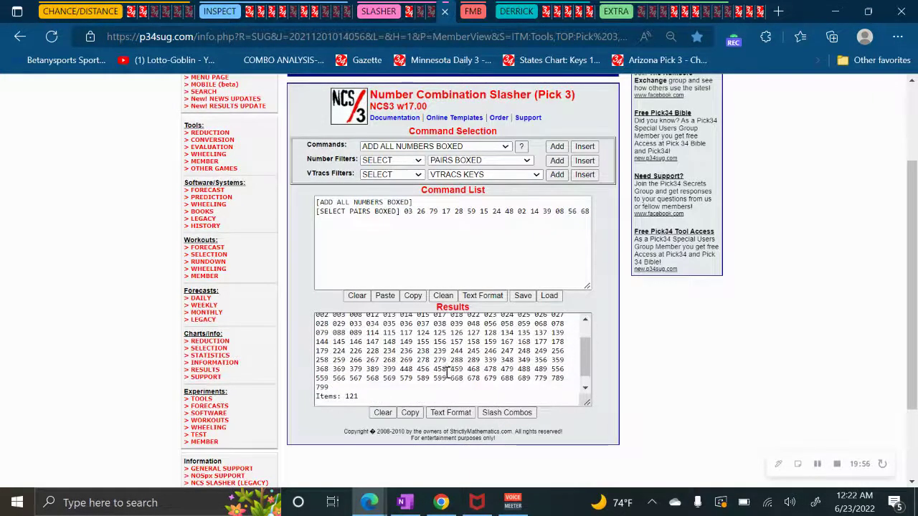
{"action": "left_click_drag", "start_coordinate": [587, 402], "coordinate": [605, 426]}
{"action": "scroll", "coordinate": [605, 406], "scroll_direction": "up", "scroll_amount": 1}
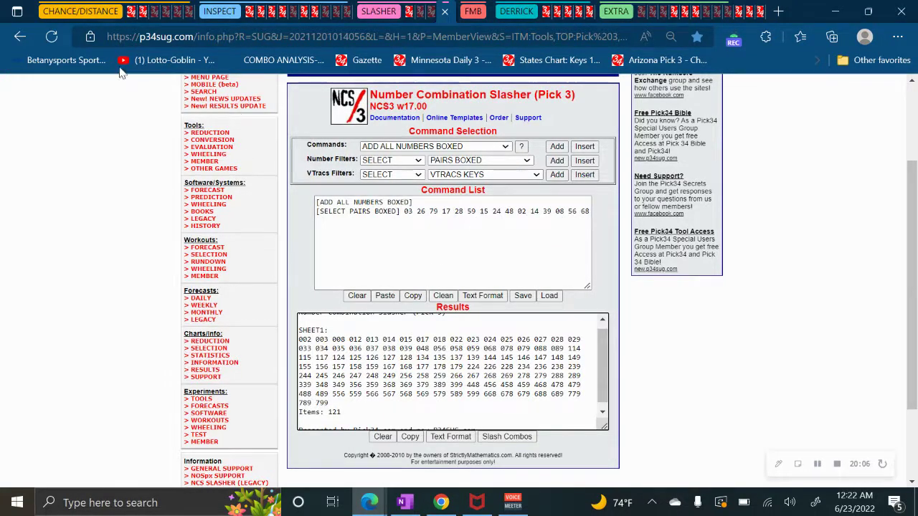
Open the Draw History Chances General Filters chart and show the keys for Kentucky Pick 3
{"action": "left_click", "coordinate": [124, 12]}
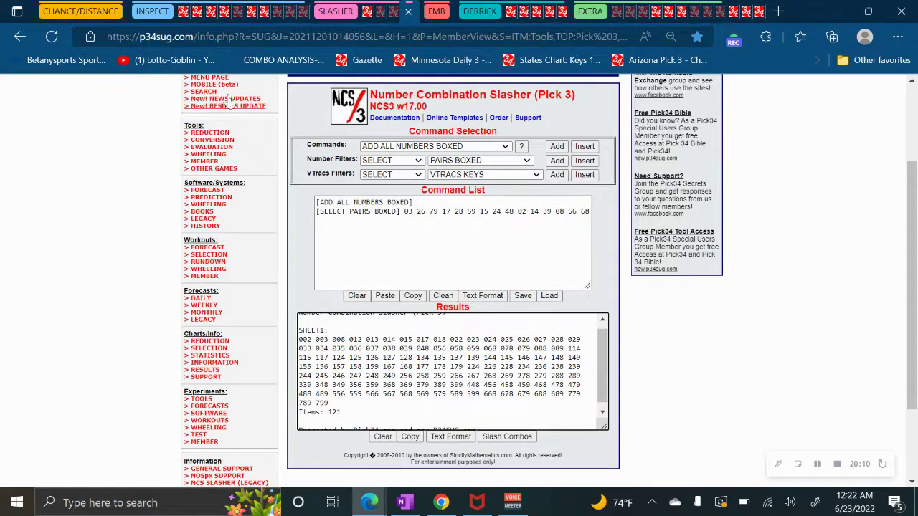
{"action": "left_click", "coordinate": [118, 12]}
{"action": "left_click", "coordinate": [135, 12]}
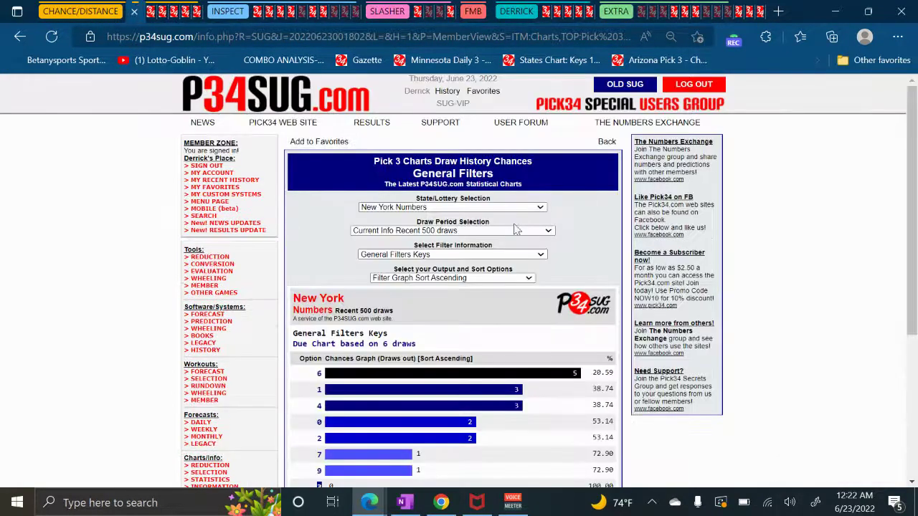
{"action": "left_click", "coordinate": [508, 209]}
{"action": "scroll", "coordinate": [454, 290], "scroll_direction": "up", "scroll_amount": 12}
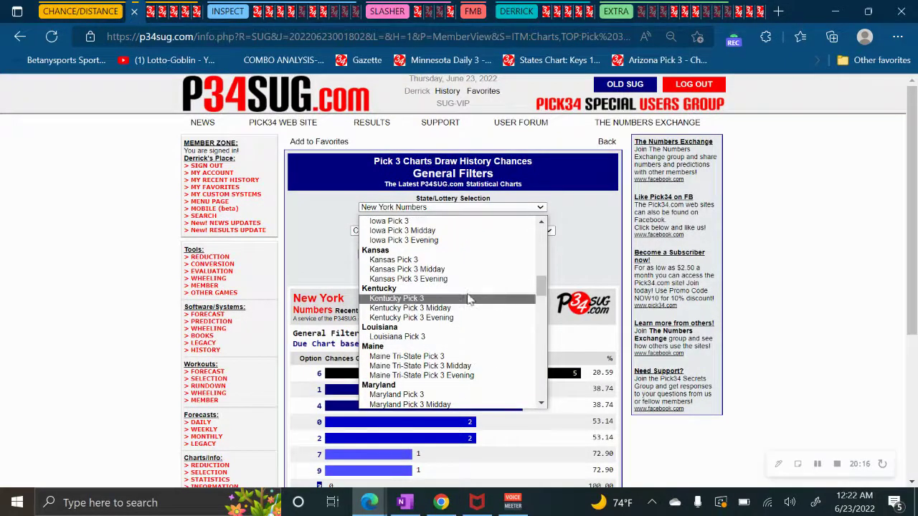
{"action": "left_click", "coordinate": [441, 298]}
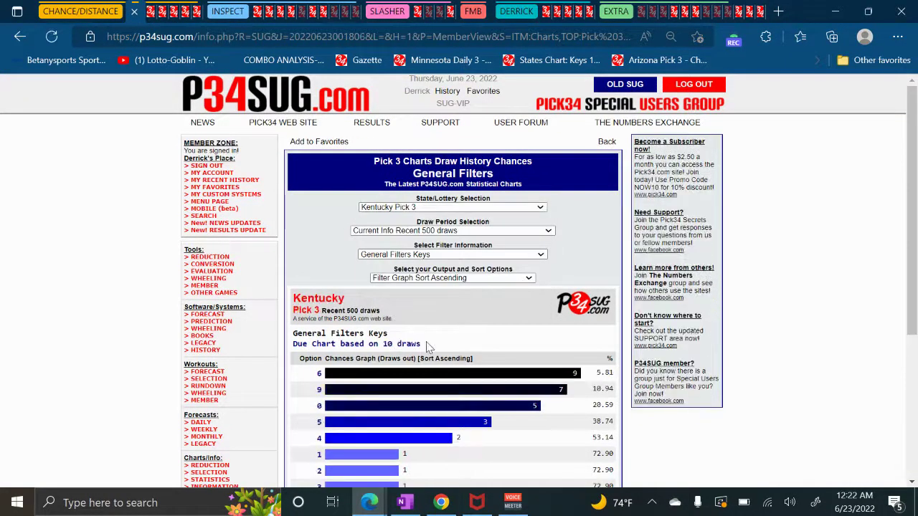
Switch the keys chances chart to Kentucky Pick 3 Midday to check which key is most due
{"action": "left_click", "coordinate": [440, 209]}
{"action": "scroll", "coordinate": [423, 359], "scroll_direction": "down", "scroll_amount": 2}
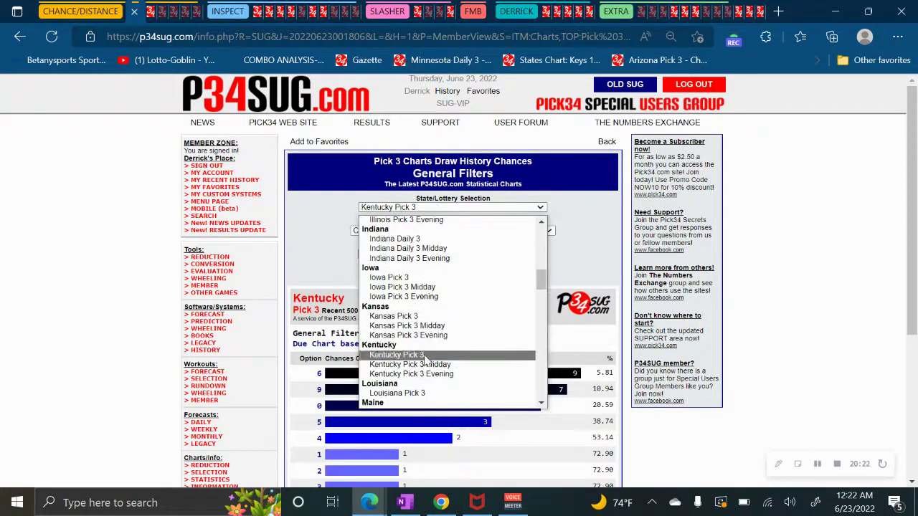
{"action": "left_click", "coordinate": [425, 367]}
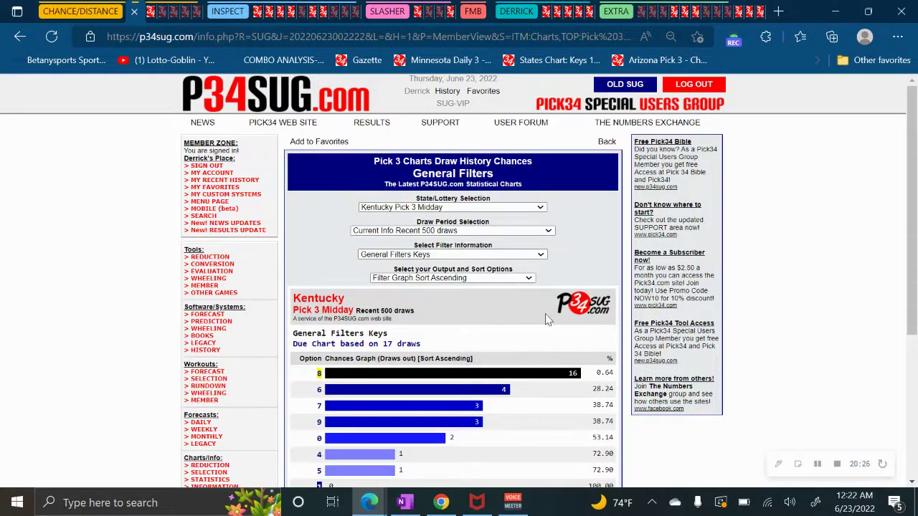
Back in the Slasher, add a SELECT KEYS filter with key 8 below the boxed pairs and slash the combos
{"action": "left_click", "coordinate": [439, 15]}
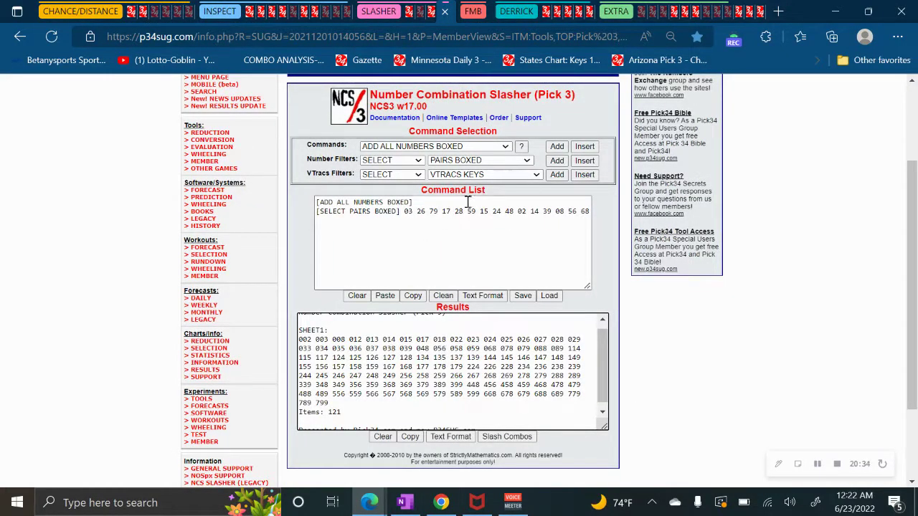
{"action": "left_click", "coordinate": [459, 160]}
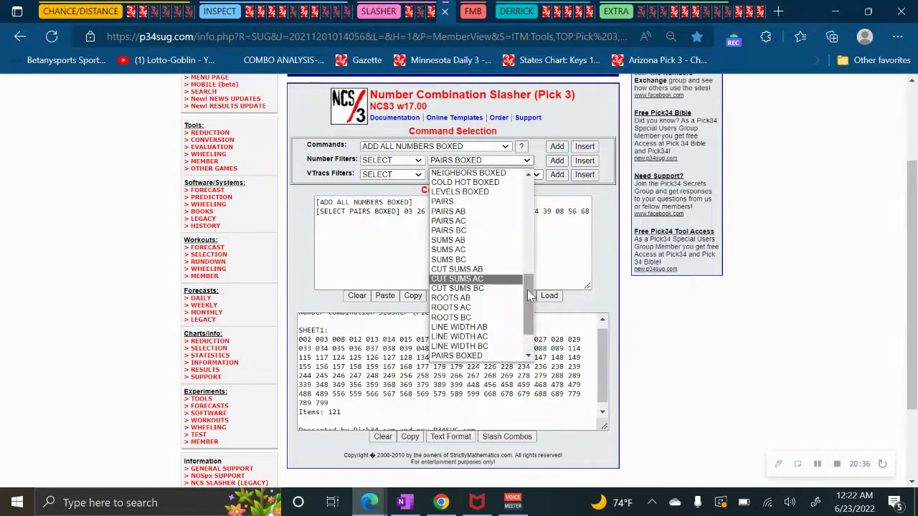
{"action": "left_click_drag", "start_coordinate": [529, 294], "coordinate": [529, 197]}
{"action": "left_click", "coordinate": [477, 175]}
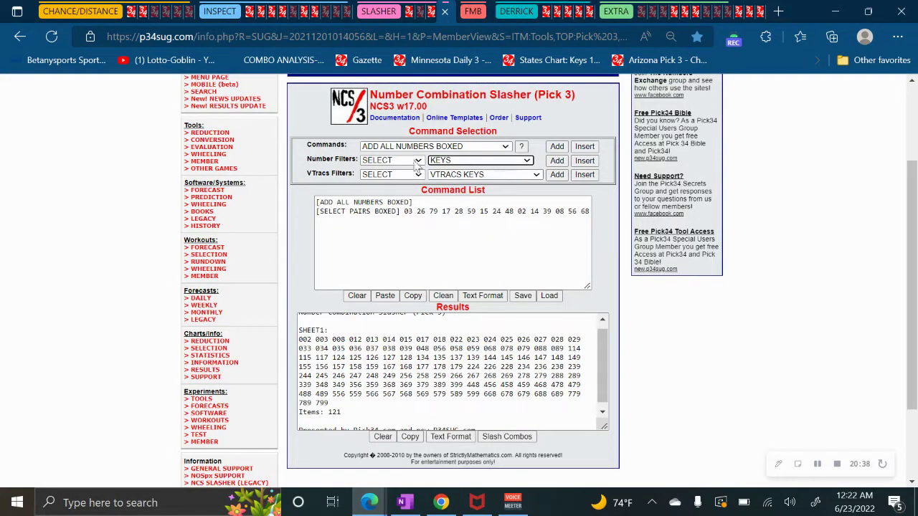
{"action": "left_click", "coordinate": [557, 161]}
{"action": "left_click", "coordinate": [424, 233]}
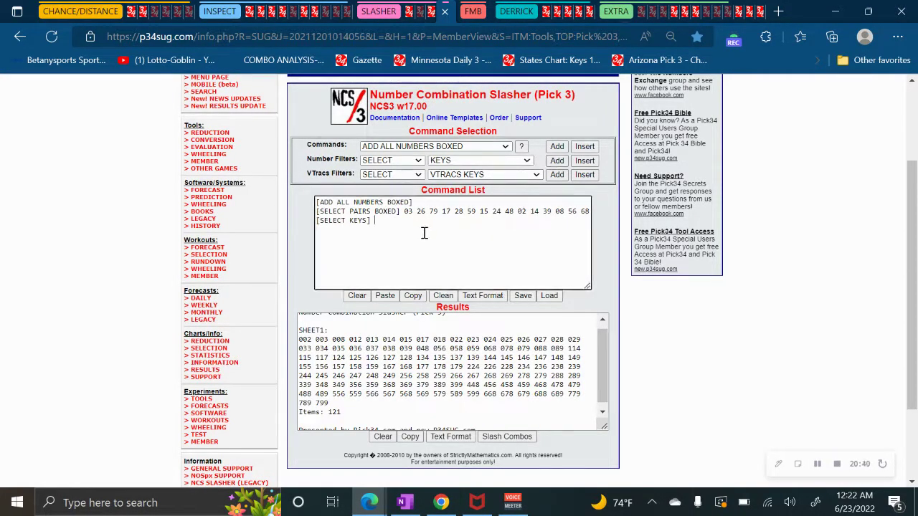
{"action": "type", "text": "8"}
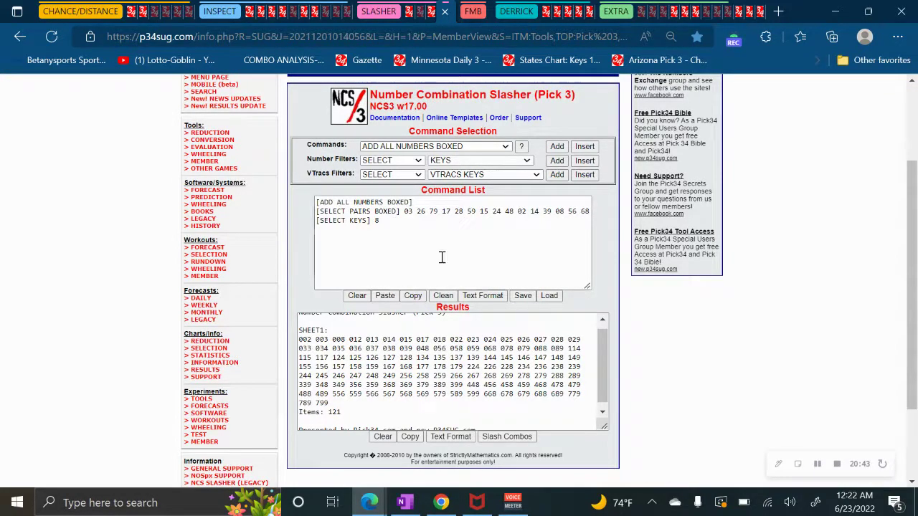
{"action": "left_click", "coordinate": [505, 436]}
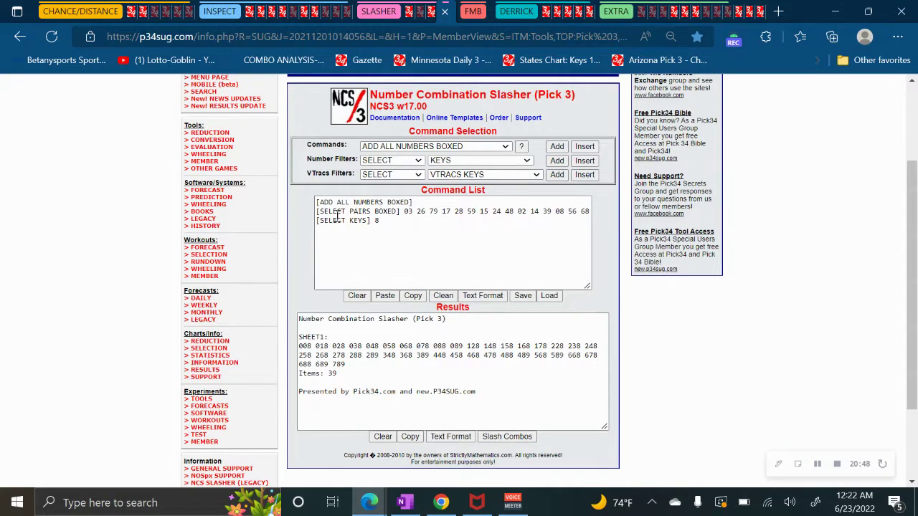
Open the 50 Draws E/O H/L Sums 1234/L/E Patterns tracking page and select Kentucky Pick 3
{"action": "left_click", "coordinate": [640, 13]}
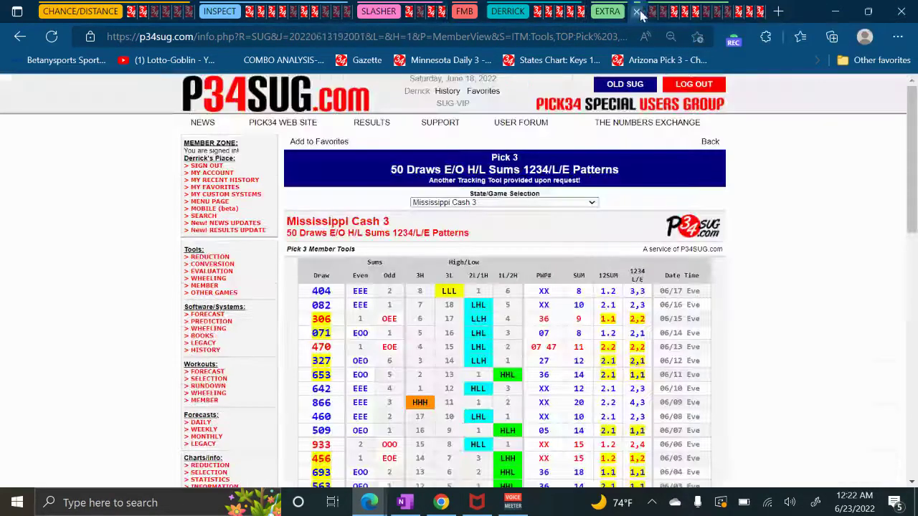
{"action": "left_click", "coordinate": [526, 203]}
{"action": "scroll", "coordinate": [516, 316], "scroll_direction": "up", "scroll_amount": 2}
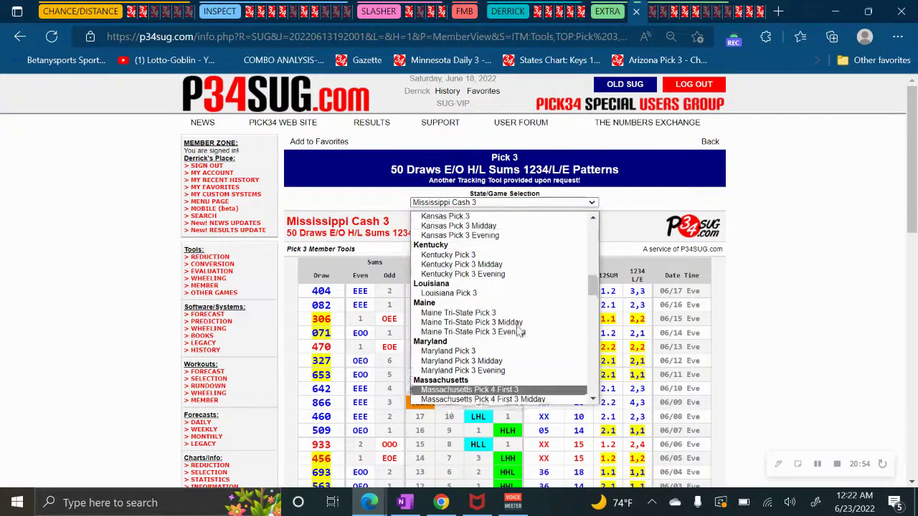
{"action": "left_click", "coordinate": [475, 255]}
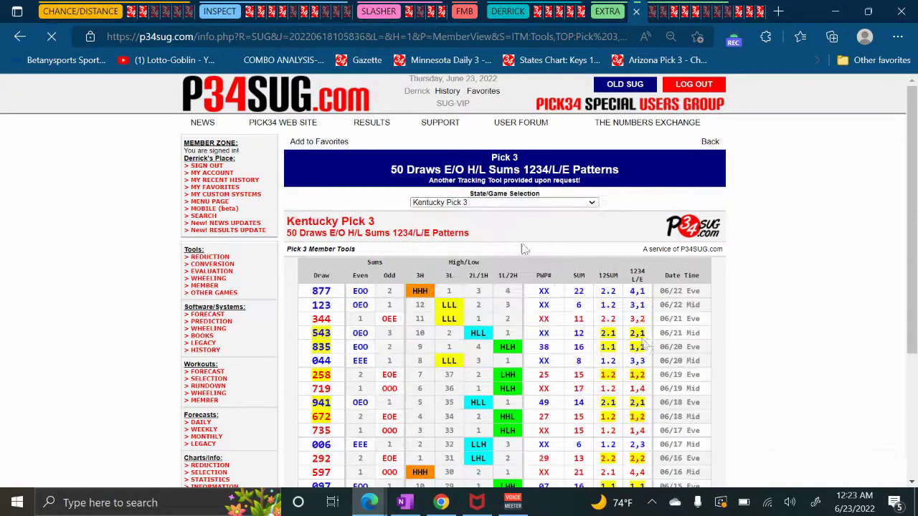
Examine the PWP#, 12SUM, even/odd sum and high/low columns across the Kentucky Pick 3 draws for due patterns
{"action": "scroll", "coordinate": [738, 357], "scroll_direction": "down", "scroll_amount": 2}
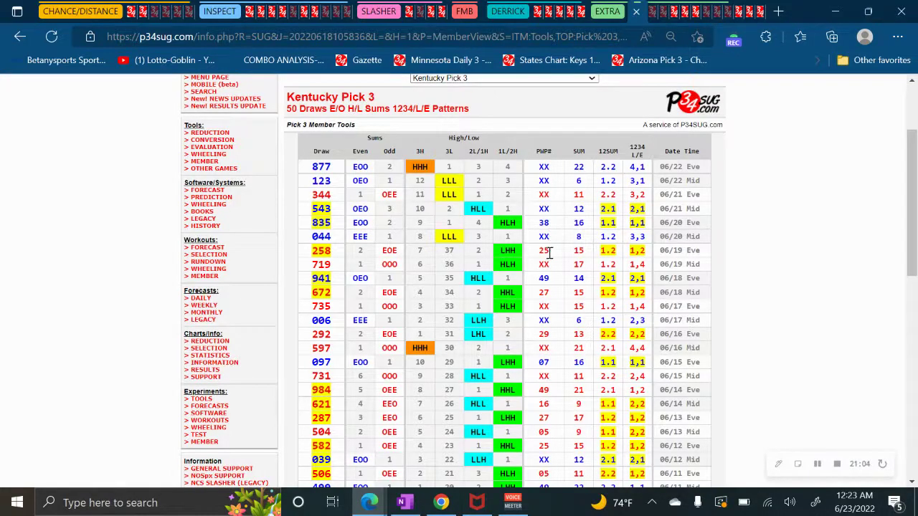
{"action": "scroll", "coordinate": [530, 249], "scroll_direction": "up", "scroll_amount": 2}
{"action": "scroll", "coordinate": [477, 263], "scroll_direction": "down", "scroll_amount": 2}
{"action": "double_click", "coordinate": [544, 222]}
{"action": "scroll", "coordinate": [570, 346], "scroll_direction": "down", "scroll_amount": 4}
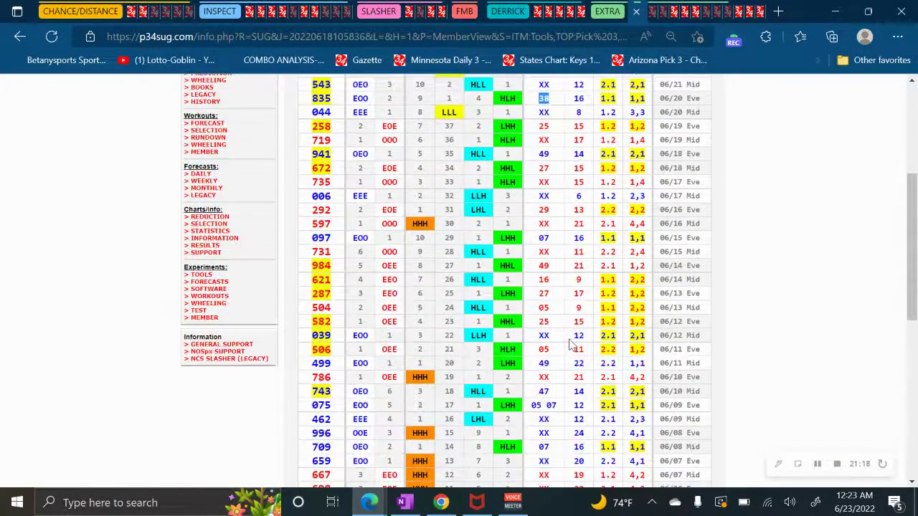
{"action": "scroll", "coordinate": [570, 346], "scroll_direction": "up", "scroll_amount": 5}
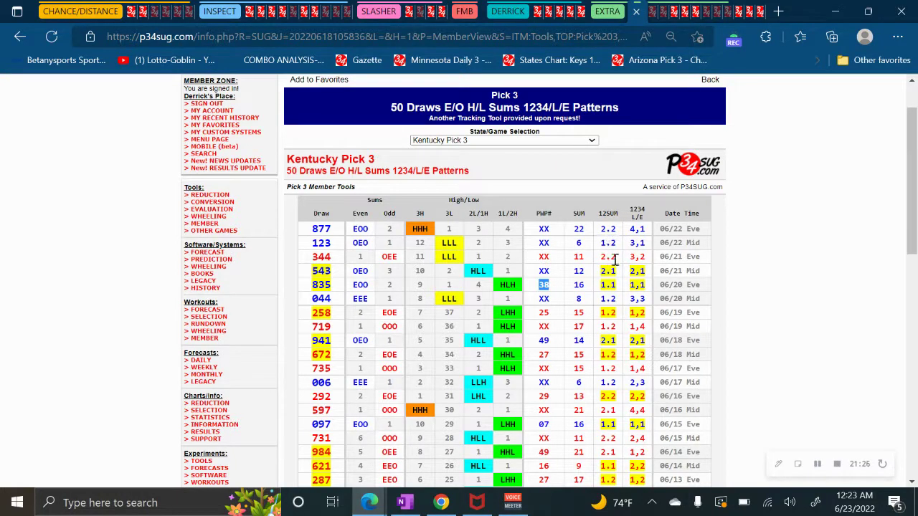
{"action": "double_click", "coordinate": [614, 229]}
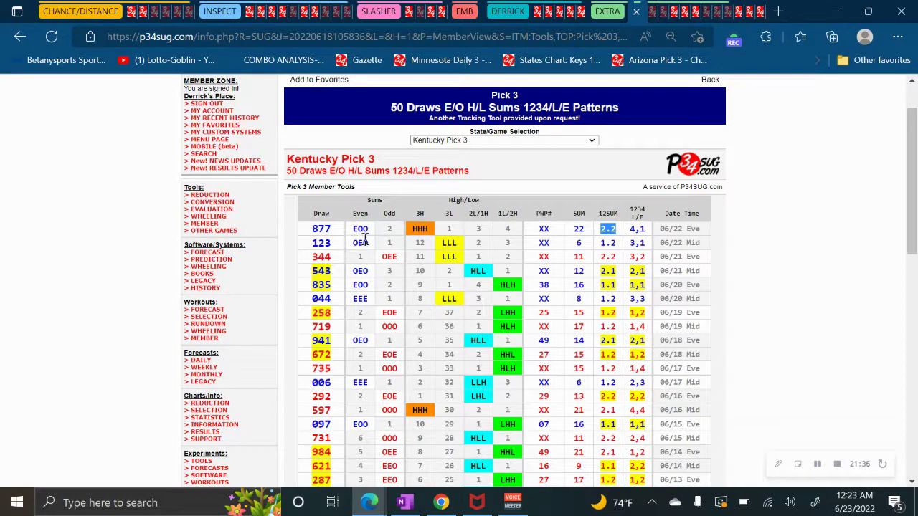
{"action": "scroll", "coordinate": [380, 301], "scroll_direction": "down", "scroll_amount": 5}
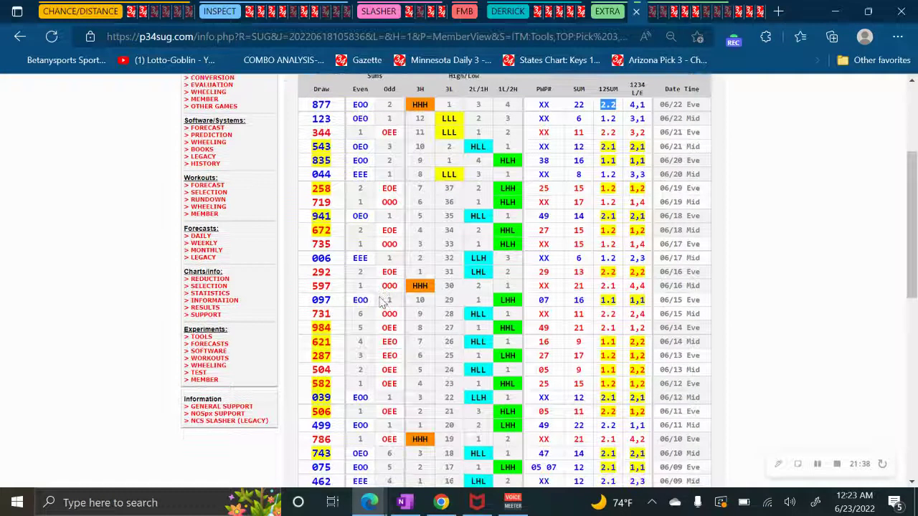
{"action": "scroll", "coordinate": [382, 300], "scroll_direction": "down", "scroll_amount": 1}
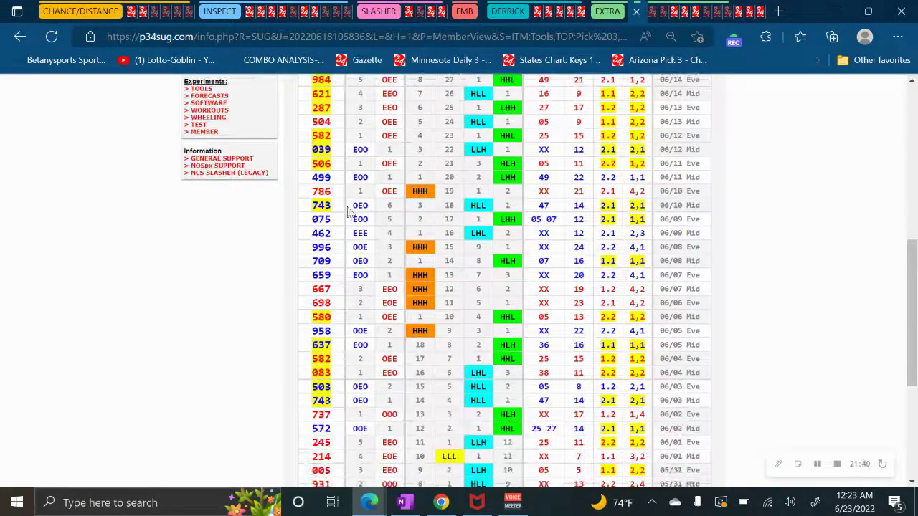
{"action": "scroll", "coordinate": [372, 294], "scroll_direction": "up", "scroll_amount": 4}
{"action": "scroll", "coordinate": [372, 294], "scroll_direction": "up", "scroll_amount": 2}
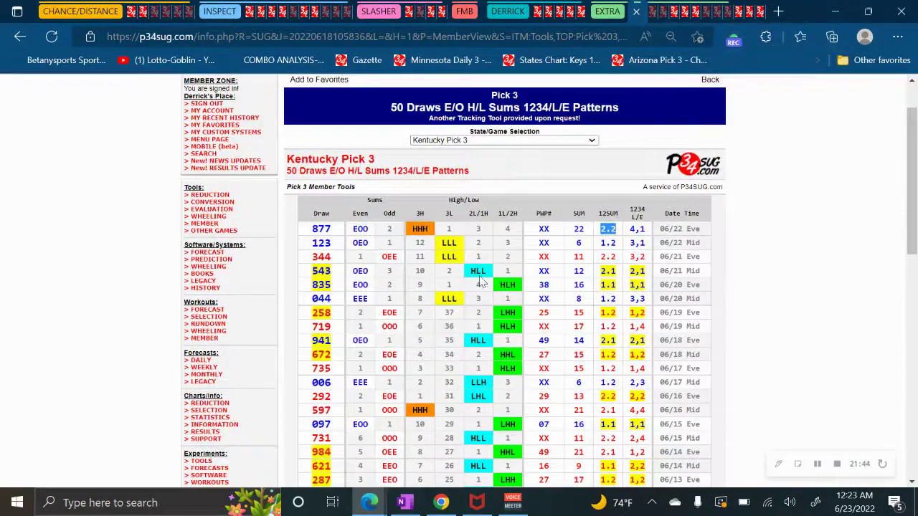
Review the high/low patterns across the 50 Kentucky Pick 3 draws and switch the chart to Kentucky Pick 3 Midday
{"action": "scroll", "coordinate": [526, 331], "scroll_direction": "down", "scroll_amount": 2}
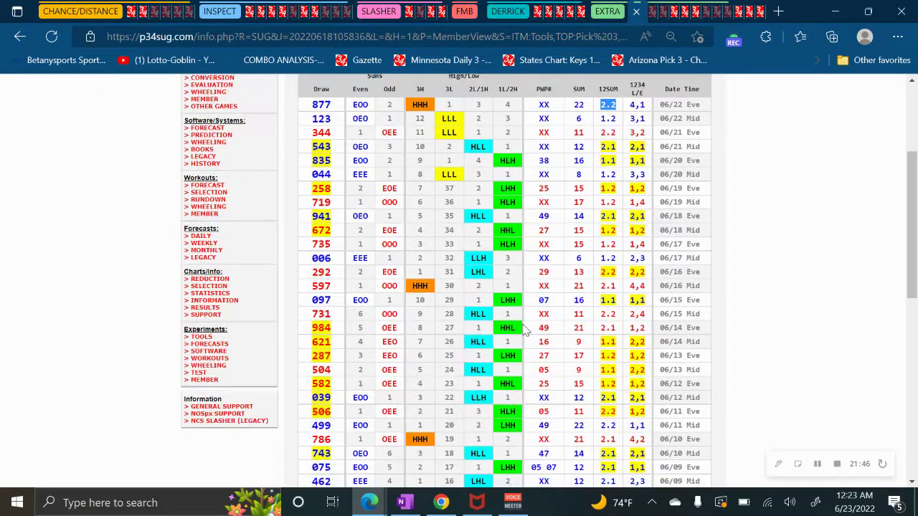
{"action": "scroll", "coordinate": [521, 290], "scroll_direction": "up", "scroll_amount": 1}
{"action": "scroll", "coordinate": [521, 316], "scroll_direction": "down", "scroll_amount": 3}
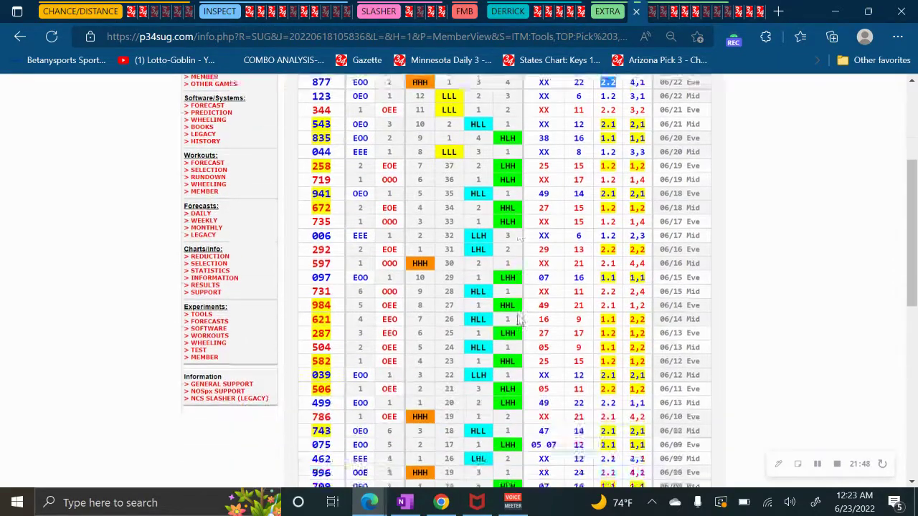
{"action": "scroll", "coordinate": [521, 320], "scroll_direction": "down", "scroll_amount": 4}
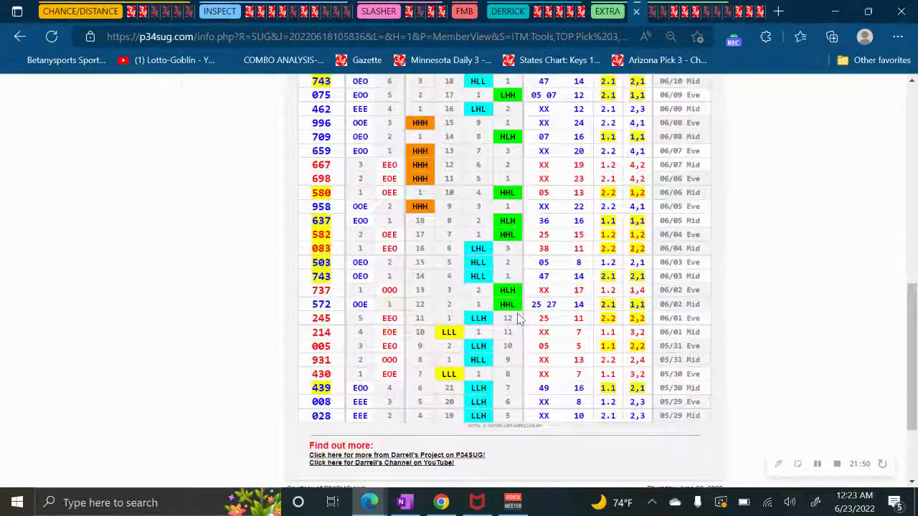
{"action": "scroll", "coordinate": [520, 318], "scroll_direction": "up", "scroll_amount": 4}
{"action": "scroll", "coordinate": [521, 320], "scroll_direction": "up", "scroll_amount": 5}
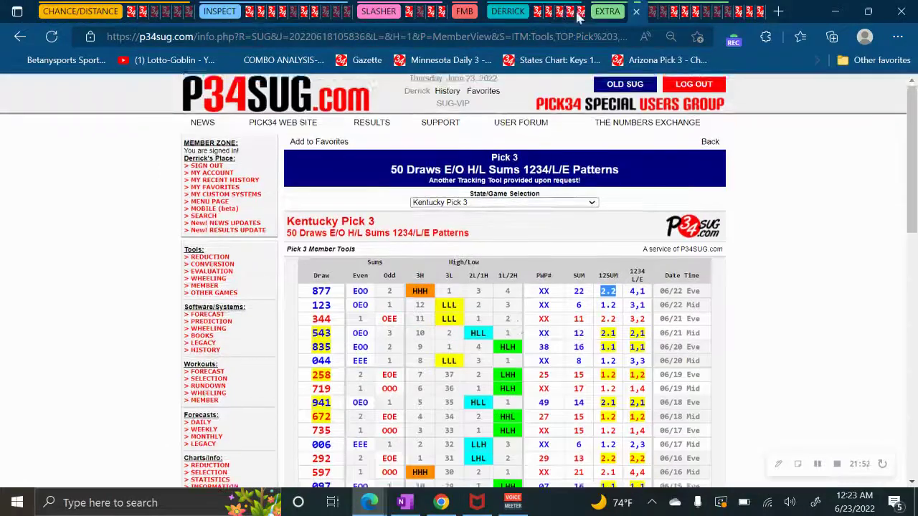
{"action": "left_click", "coordinate": [434, 203]}
{"action": "scroll", "coordinate": [495, 320], "scroll_direction": "down", "scroll_amount": 1}
{"action": "left_click", "coordinate": [495, 351]}
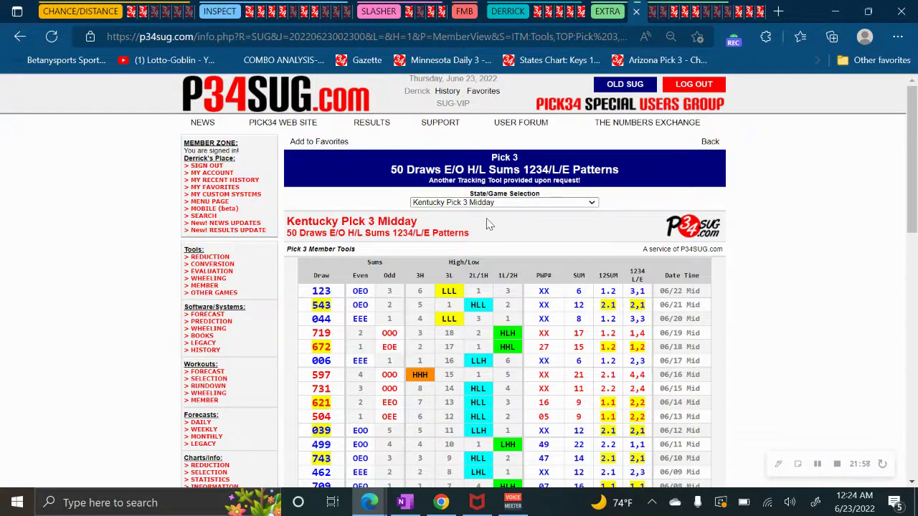
In the Slasher list holding the boxed pairs and key 8, add an UNSELECT HIGH LOW BOXED filter
{"action": "left_click", "coordinate": [403, 12]}
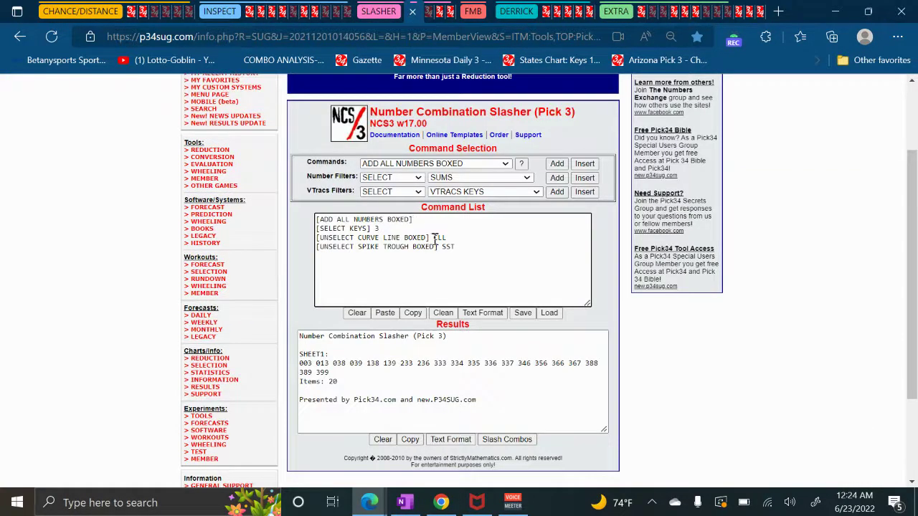
{"action": "left_click", "coordinate": [439, 16]}
{"action": "left_click", "coordinate": [439, 16]}
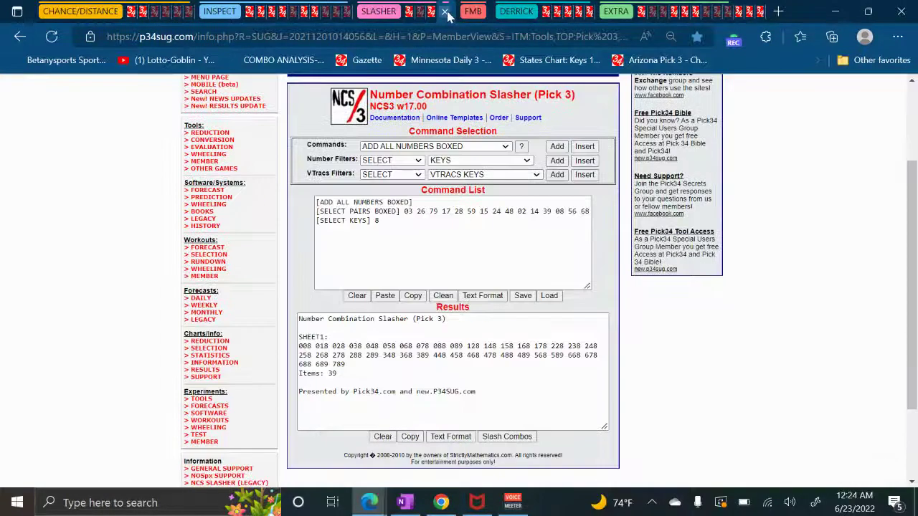
{"action": "left_click", "coordinate": [415, 160]}
{"action": "left_click", "coordinate": [415, 161]}
{"action": "left_click", "coordinate": [414, 162]}
{"action": "left_click", "coordinate": [405, 188]}
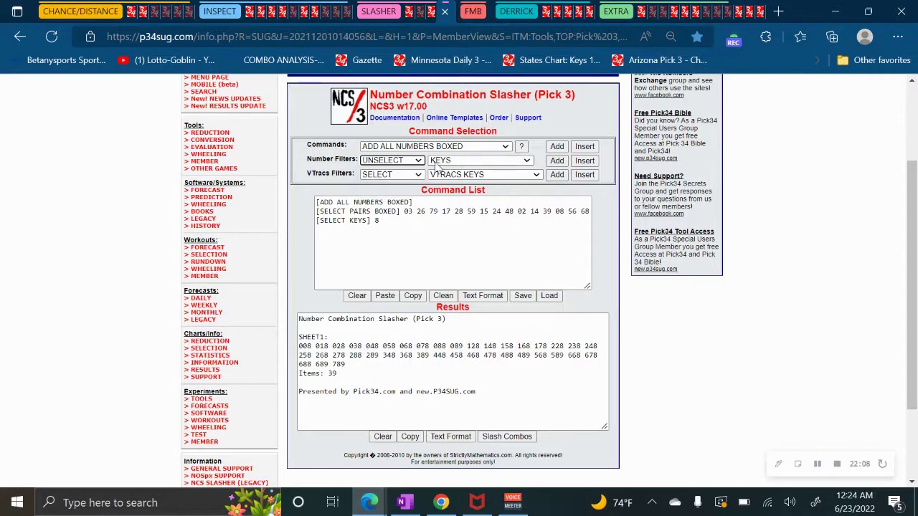
{"action": "left_click", "coordinate": [439, 162]}
{"action": "scroll", "coordinate": [490, 271], "scroll_direction": "down", "scroll_amount": 2}
{"action": "scroll", "coordinate": [490, 271], "scroll_direction": "down", "scroll_amount": 2}
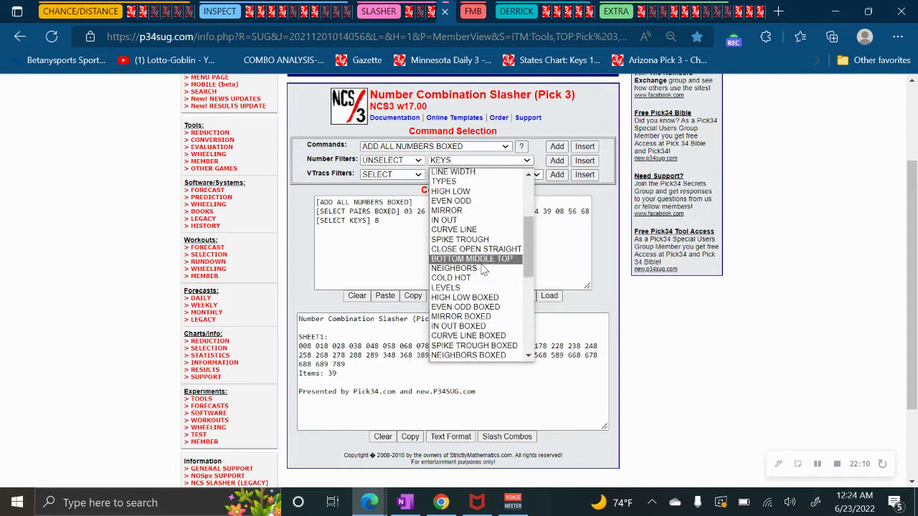
{"action": "scroll", "coordinate": [473, 201], "scroll_direction": "down", "scroll_amount": 2}
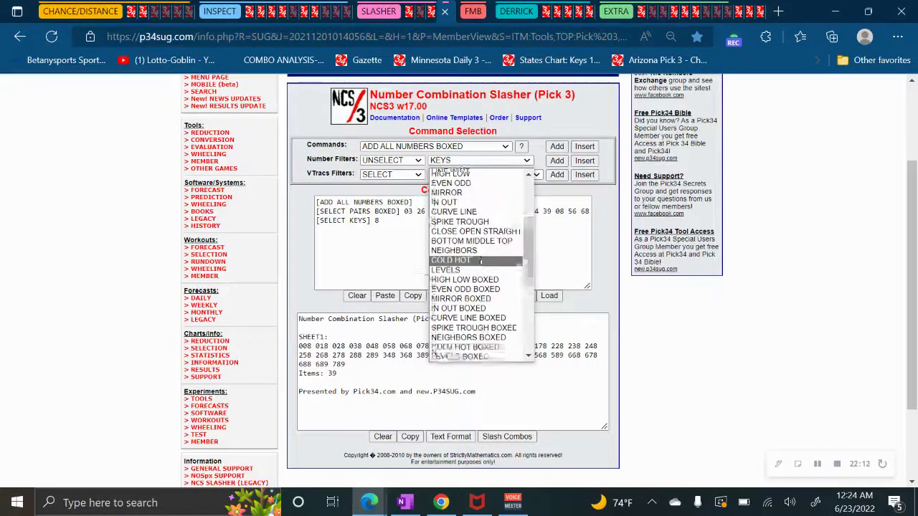
{"action": "scroll", "coordinate": [484, 270], "scroll_direction": "down", "scroll_amount": 1}
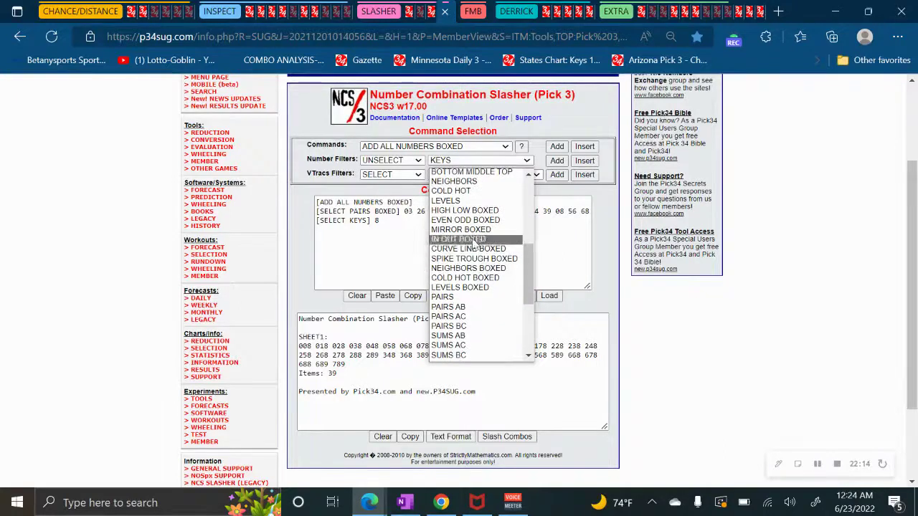
{"action": "left_click", "coordinate": [470, 207]}
{"action": "left_click", "coordinate": [557, 160]}
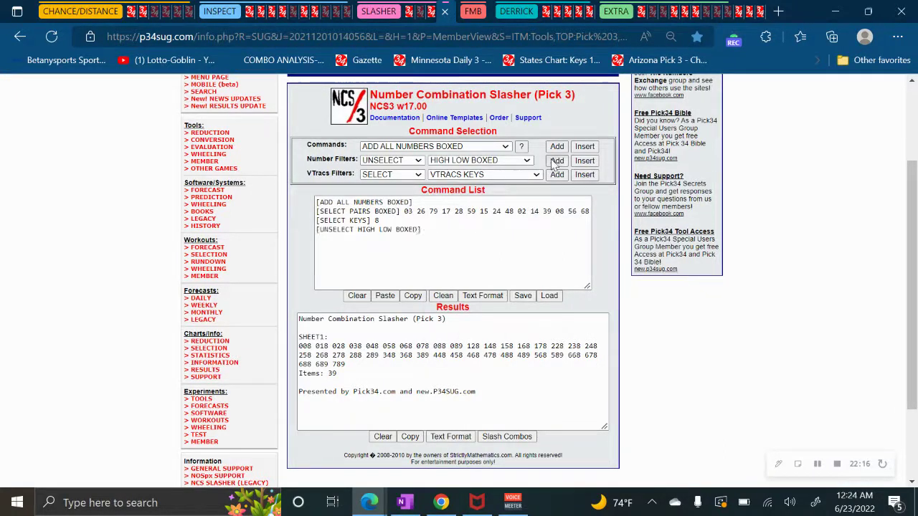
Enter HHH LLL as the patterns for the UNSELECT HIGH LOW BOXED filter and slash the combos
{"action": "left_click", "coordinate": [450, 244]}
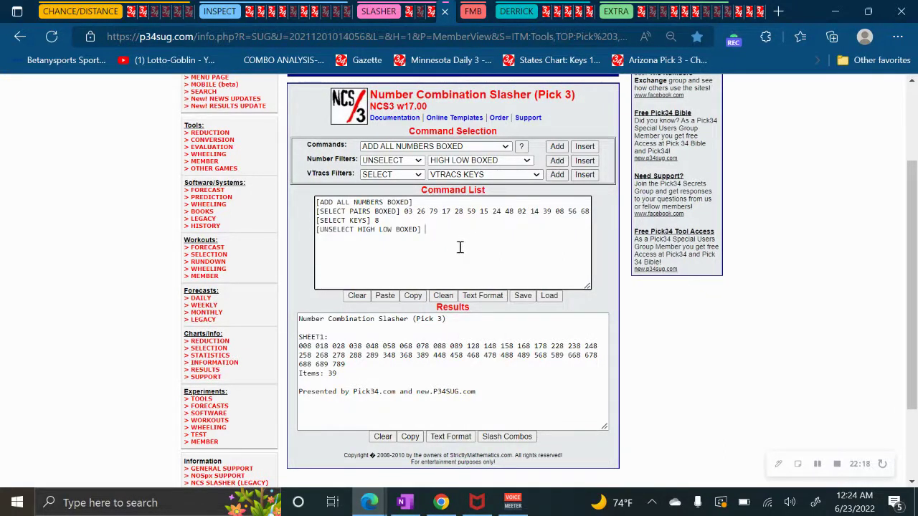
{"action": "type", "text": "HHH LLL"}
{"action": "left_click", "coordinate": [516, 439]}
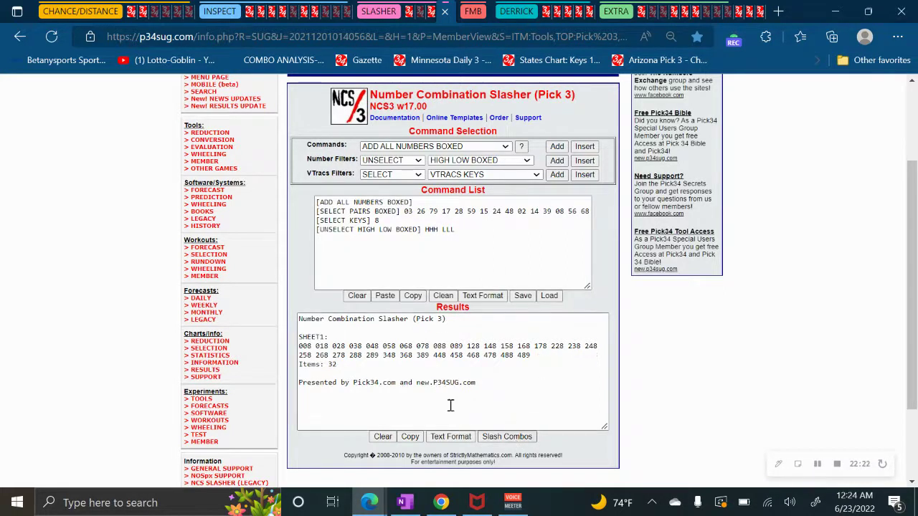
Switch the number filter mode back to SELECT and slash the combos again
{"action": "left_click", "coordinate": [388, 222]}
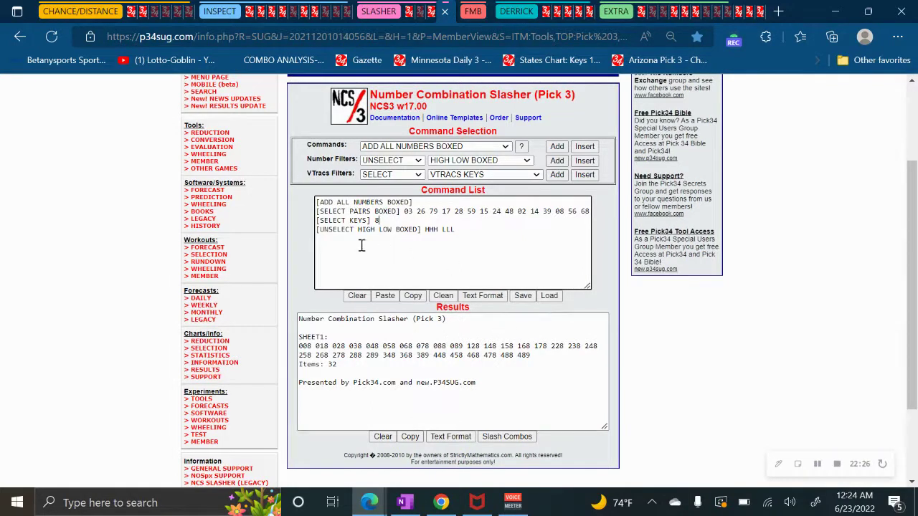
{"action": "left_click", "coordinate": [386, 161]}
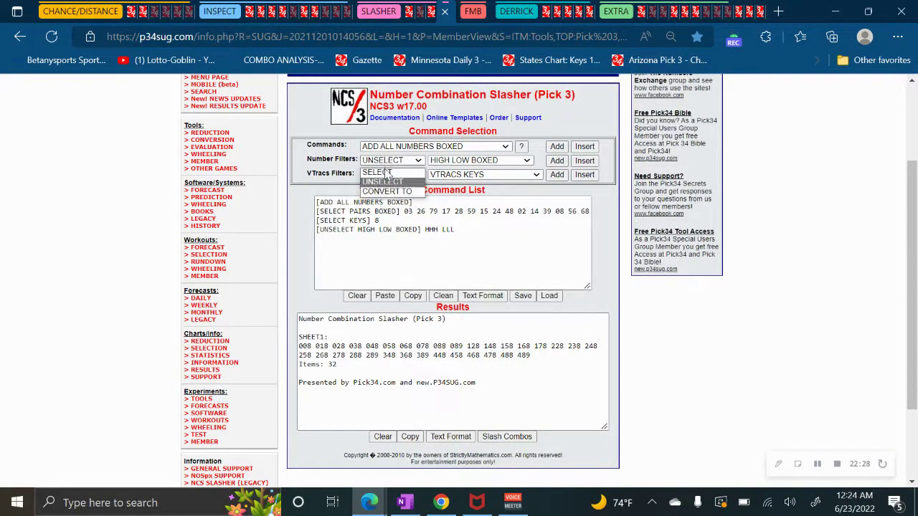
{"action": "left_click", "coordinate": [387, 173]}
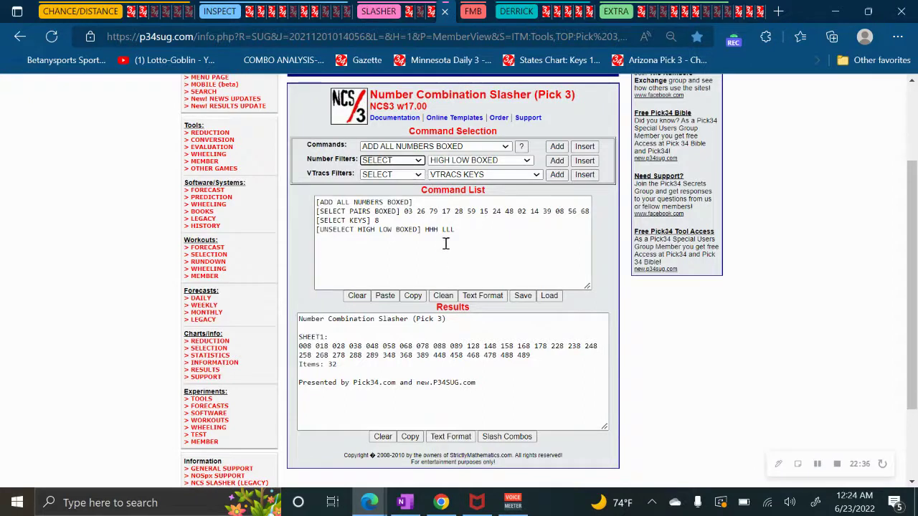
{"action": "left_click", "coordinate": [485, 436]}
In the empty Slasher page, start a new command list with ADD ALL NUMBERS and a SELECT HIGH LOW filter
{"action": "left_click", "coordinate": [411, 15]}
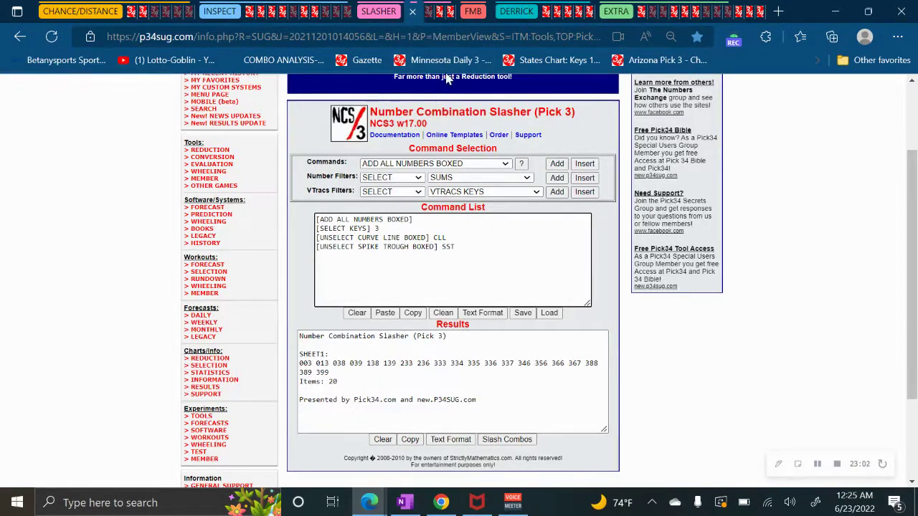
{"action": "left_click", "coordinate": [439, 9]}
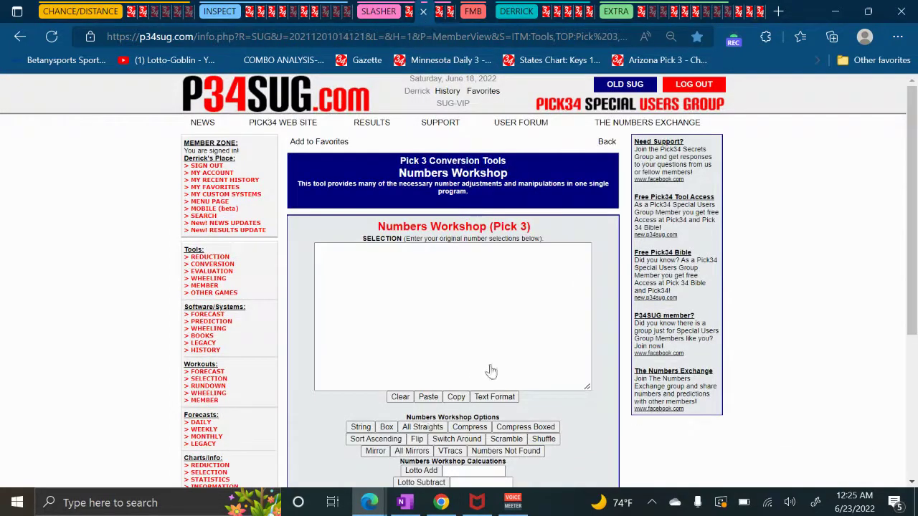
{"action": "left_click", "coordinate": [438, 12]}
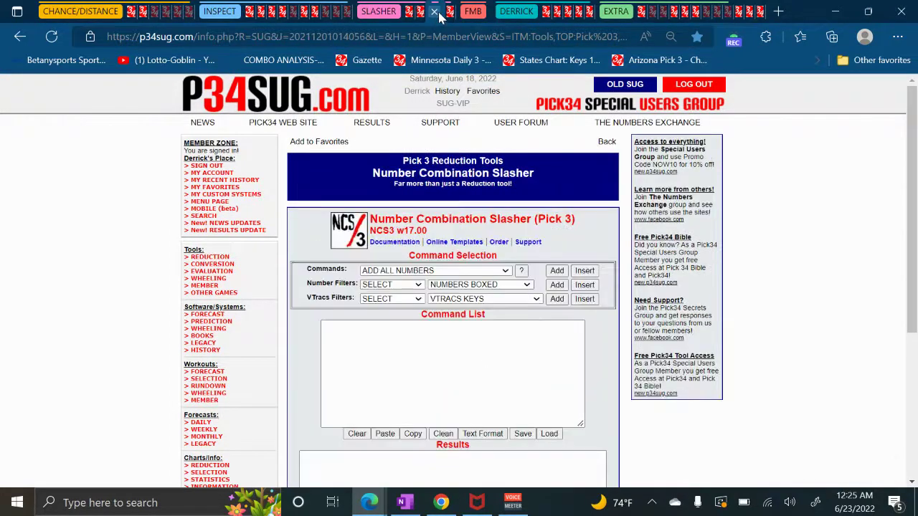
{"action": "left_click", "coordinate": [556, 270]}
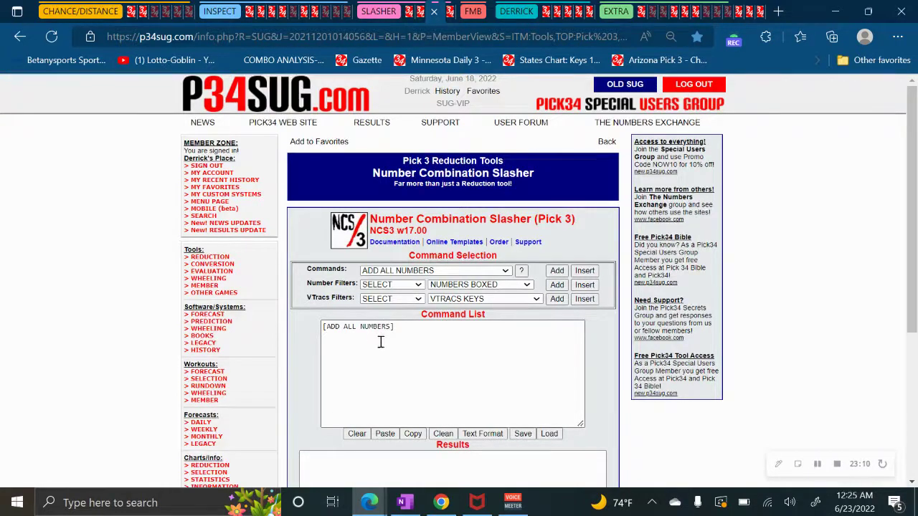
{"action": "scroll", "coordinate": [401, 337], "scroll_direction": "down", "scroll_amount": 1}
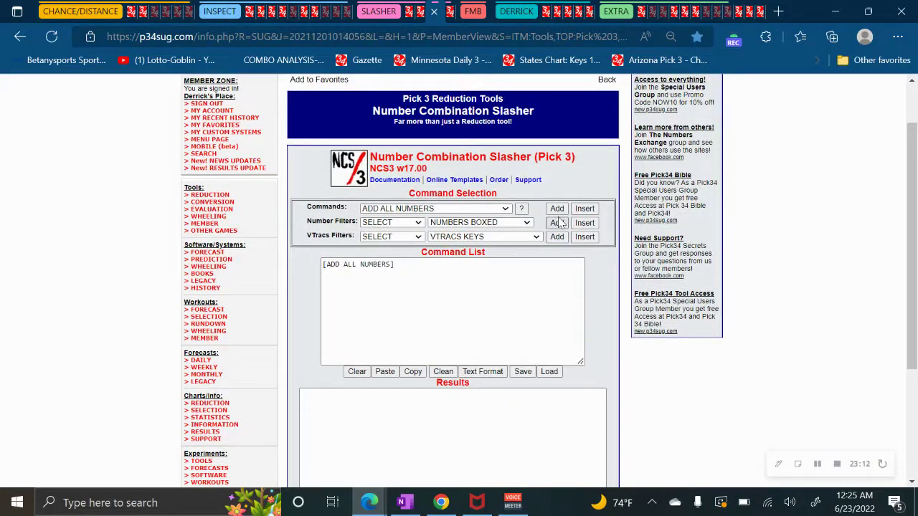
{"action": "left_click", "coordinate": [452, 225]}
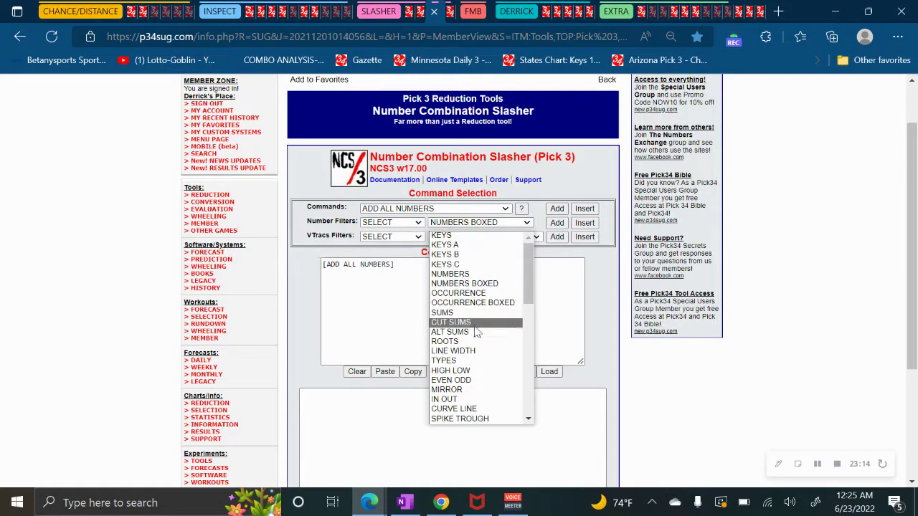
{"action": "scroll", "coordinate": [476, 330], "scroll_direction": "down", "scroll_amount": 3}
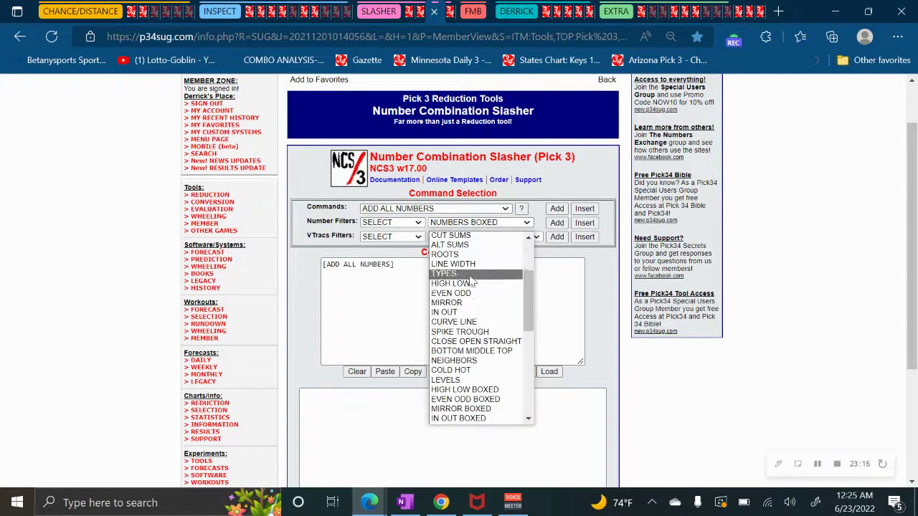
{"action": "left_click", "coordinate": [470, 284]}
{"action": "left_click", "coordinate": [557, 222]}
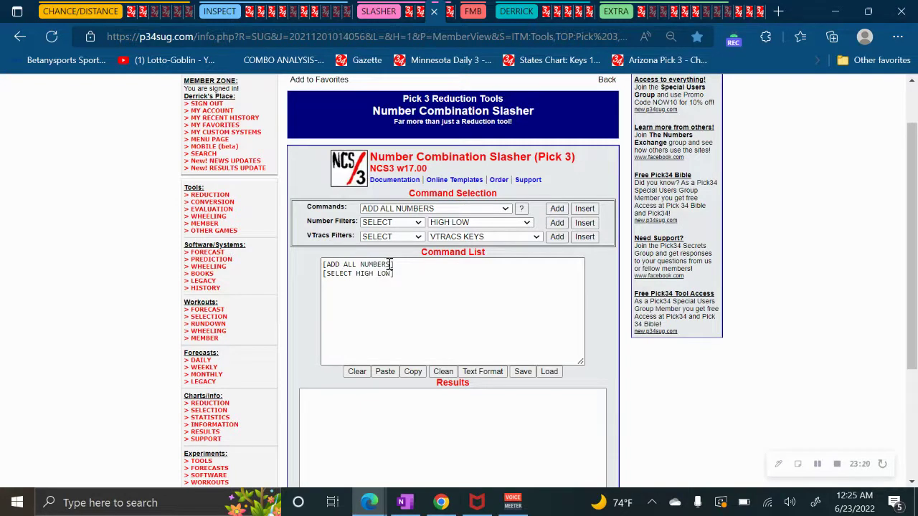
{"action": "left_click", "coordinate": [477, 223]}
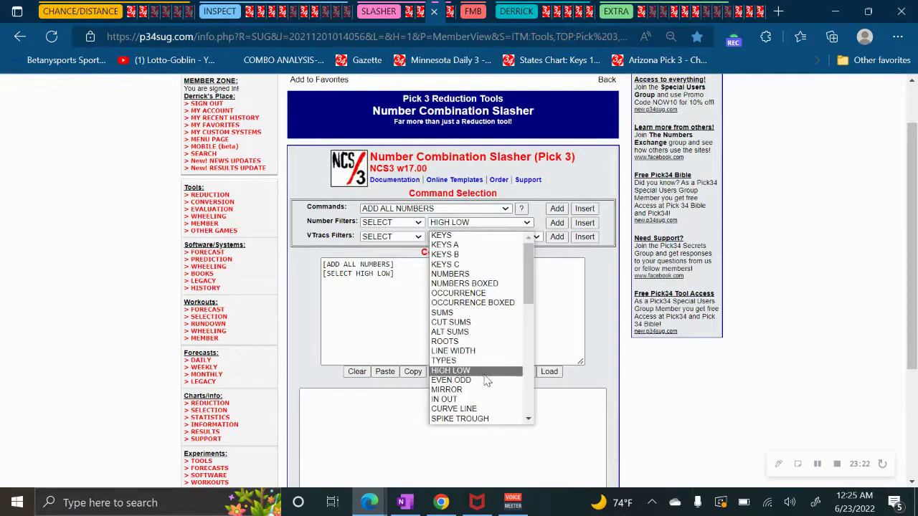
{"action": "scroll", "coordinate": [485, 381], "scroll_direction": "down", "scroll_amount": 5}
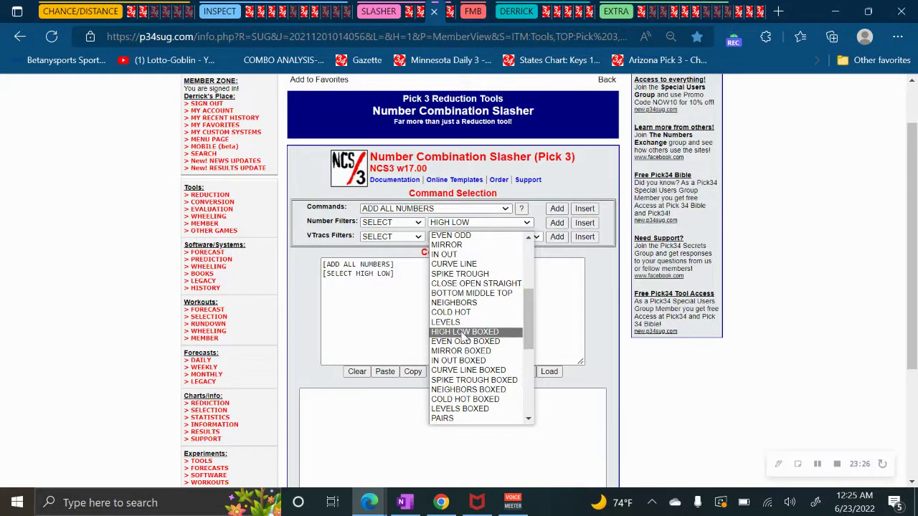
{"action": "scroll", "coordinate": [381, 375], "scroll_direction": "up", "scroll_amount": 1}
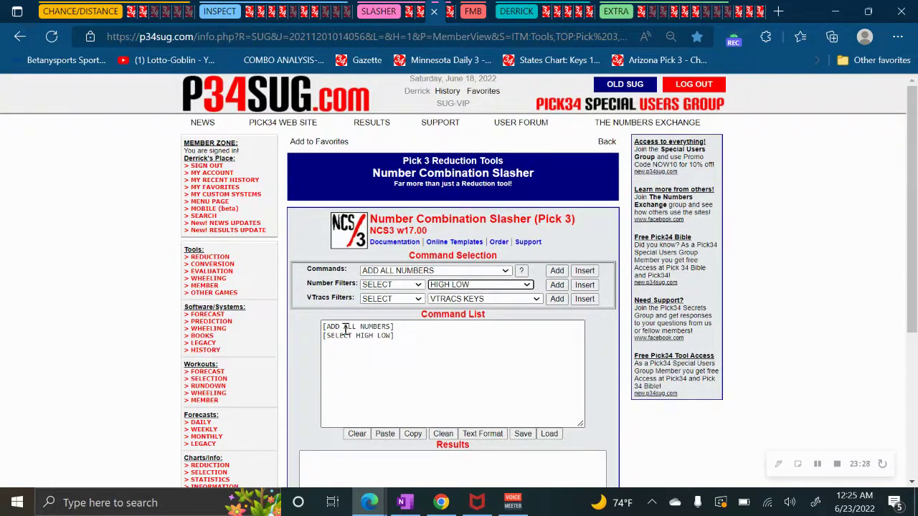
Enter HHL LLL as the patterns for the SELECT HIGH LOW filter, slash the combos and review the resulting list
{"action": "left_click", "coordinate": [403, 339]}
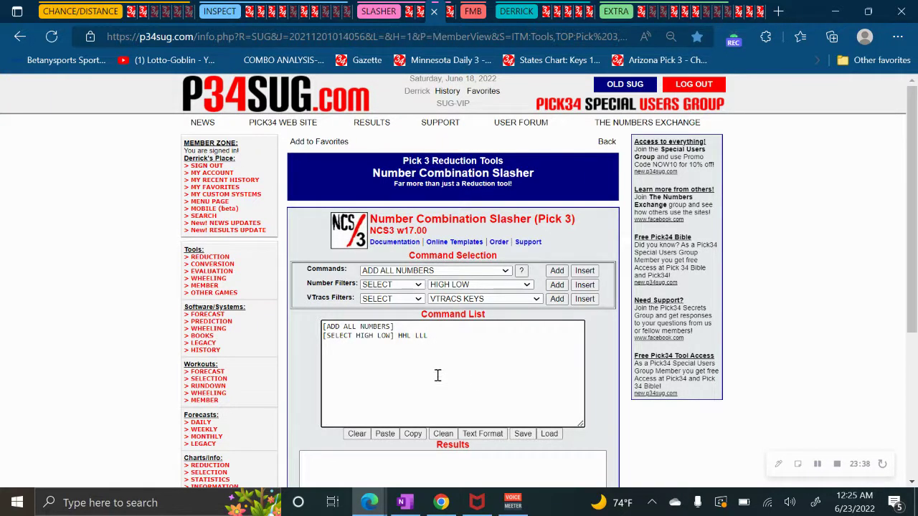
{"action": "scroll", "coordinate": [517, 402], "scroll_direction": "down", "scroll_amount": 3}
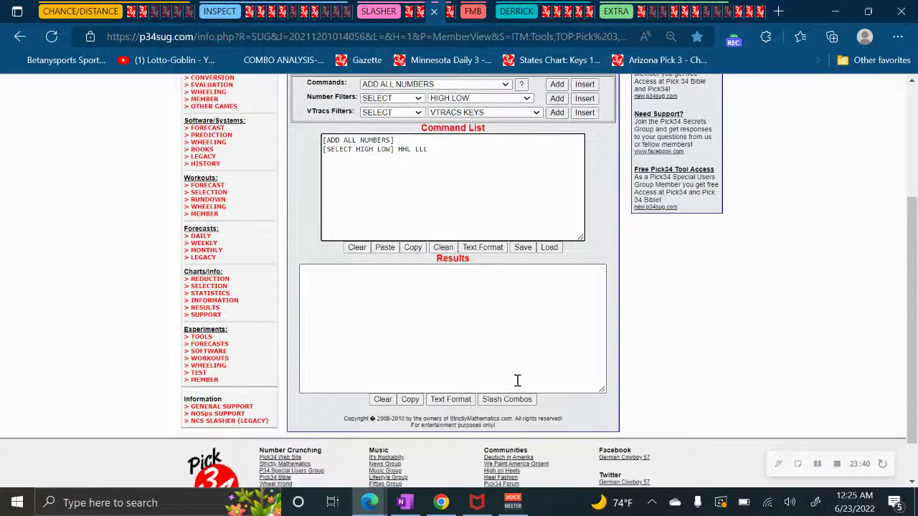
{"action": "left_click", "coordinate": [506, 399]}
{"action": "scroll", "coordinate": [492, 319], "scroll_direction": "down", "scroll_amount": 5}
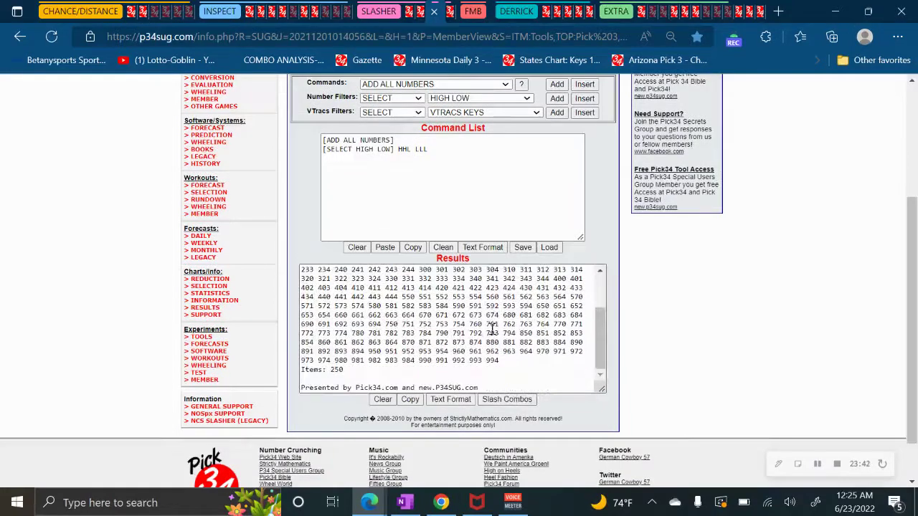
{"action": "scroll", "coordinate": [492, 327], "scroll_direction": "up", "scroll_amount": 5}
Add a SELECT EVEN ODD filter below the HHL LLL line in the command list
{"action": "scroll", "coordinate": [386, 262], "scroll_direction": "up", "scroll_amount": 1}
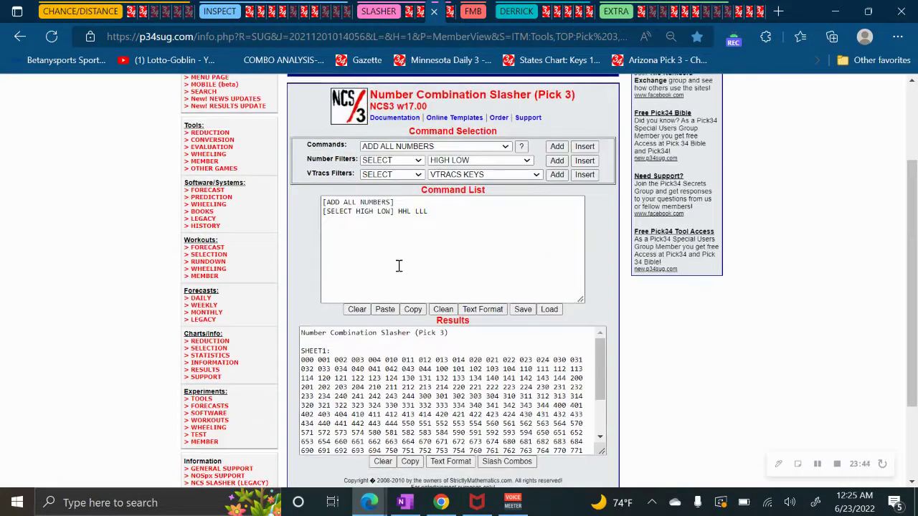
{"action": "scroll", "coordinate": [399, 266], "scroll_direction": "up", "scroll_amount": 1}
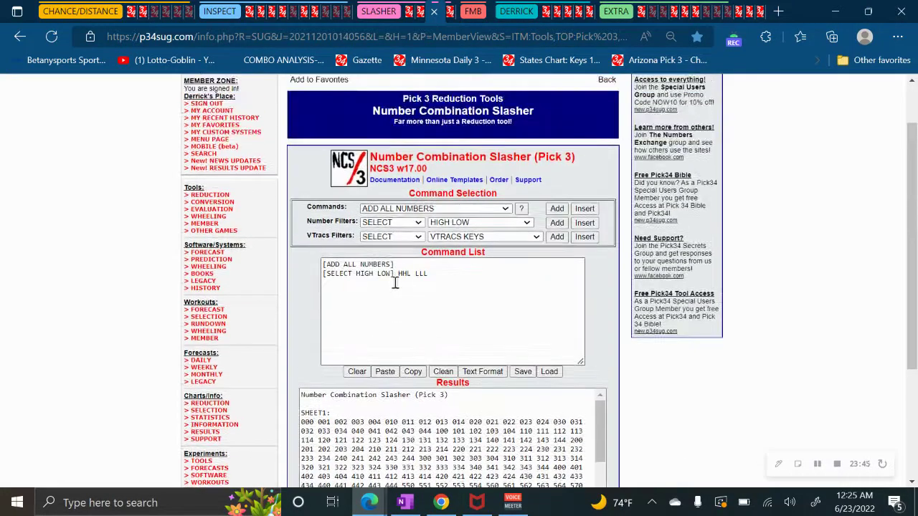
{"action": "left_click", "coordinate": [484, 237]}
{"action": "scroll", "coordinate": [480, 337], "scroll_direction": "down", "scroll_amount": 2}
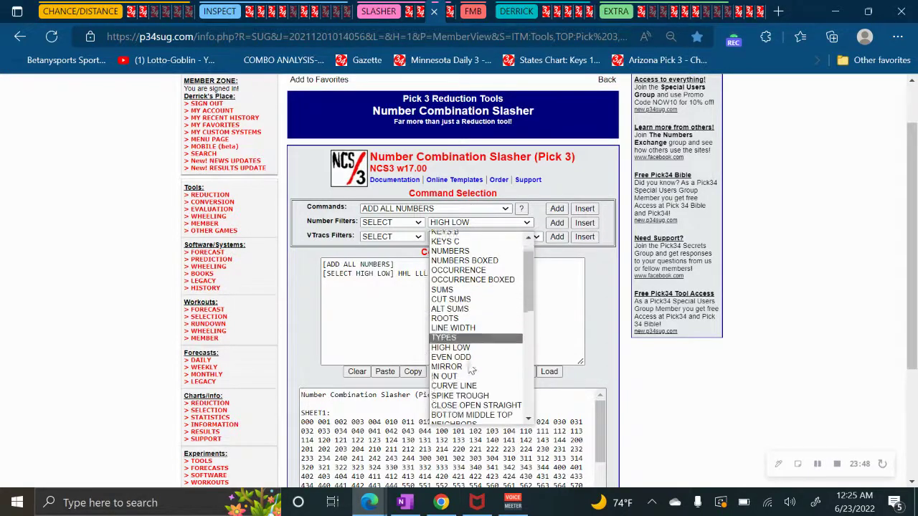
{"action": "left_click", "coordinate": [474, 351]}
{"action": "left_click", "coordinate": [557, 222]}
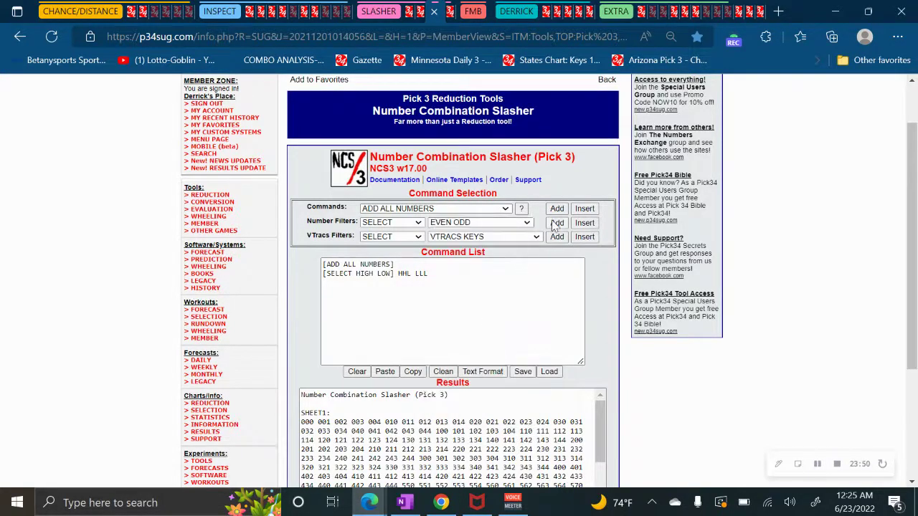
Enter OOO EEO as the patterns for the SELECT EVEN ODD filter and slash the combos
{"action": "left_click", "coordinate": [488, 283]}
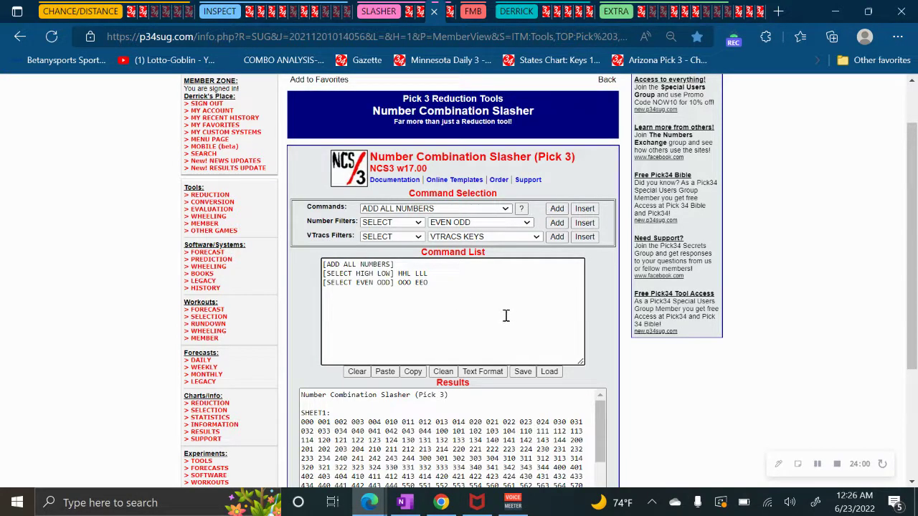
{"action": "scroll", "coordinate": [511, 395], "scroll_direction": "down", "scroll_amount": 5}
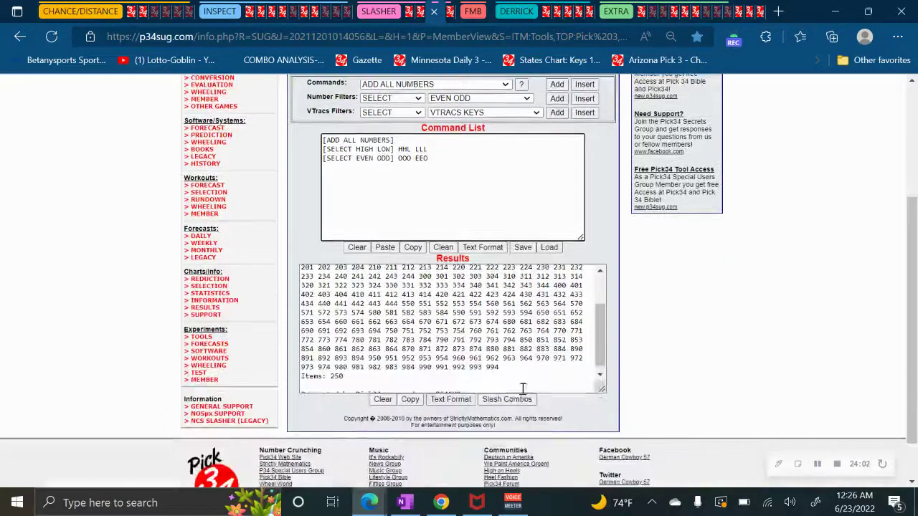
{"action": "left_click", "coordinate": [511, 399]}
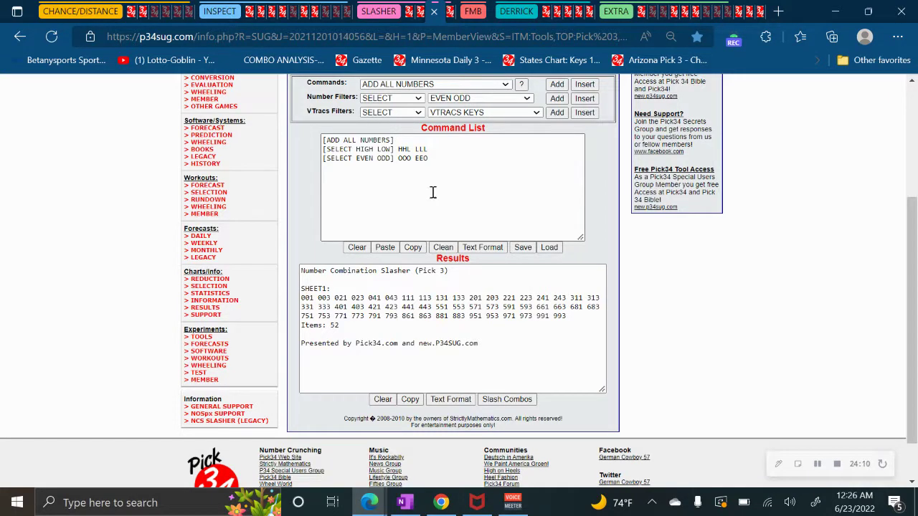
Add a SELECT CUT SUMS filter below the OOO EEO line in the command list
{"action": "scroll", "coordinate": [433, 192], "scroll_direction": "up", "scroll_amount": 2}
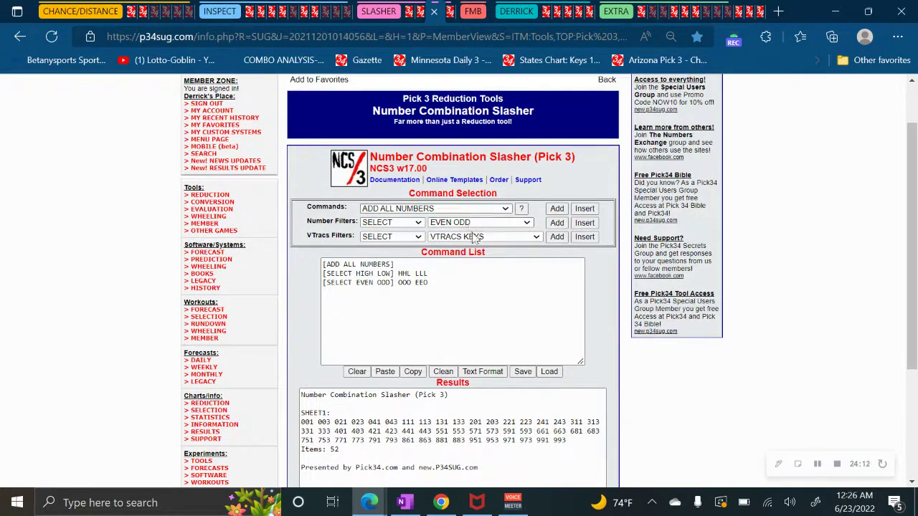
{"action": "left_click", "coordinate": [474, 237]}
{"action": "left_click_drag", "start_coordinate": [544, 291], "coordinate": [543, 311]}
{"action": "left_click", "coordinate": [562, 298]}
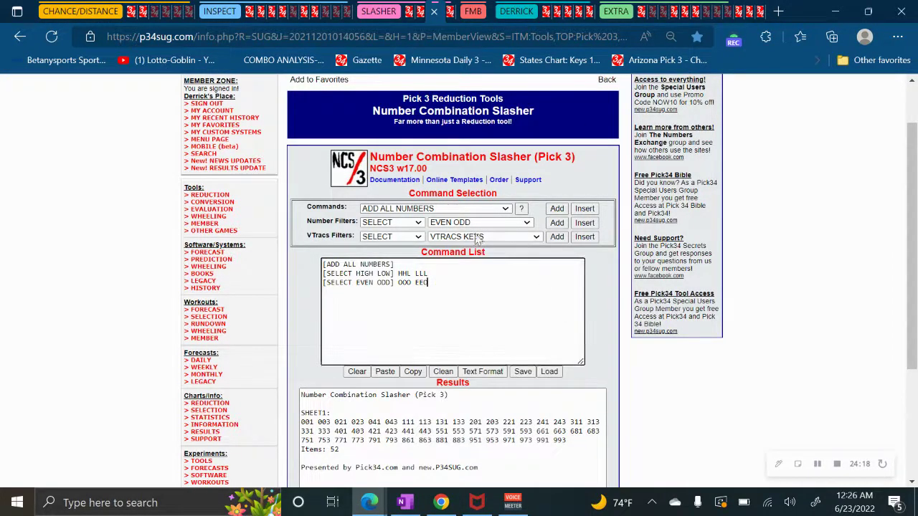
{"action": "left_click", "coordinate": [446, 237]}
{"action": "scroll", "coordinate": [491, 317], "scroll_direction": "down", "scroll_amount": 2}
{"action": "scroll", "coordinate": [492, 317], "scroll_direction": "down", "scroll_amount": 2}
{"action": "scroll", "coordinate": [492, 318], "scroll_direction": "up", "scroll_amount": 2}
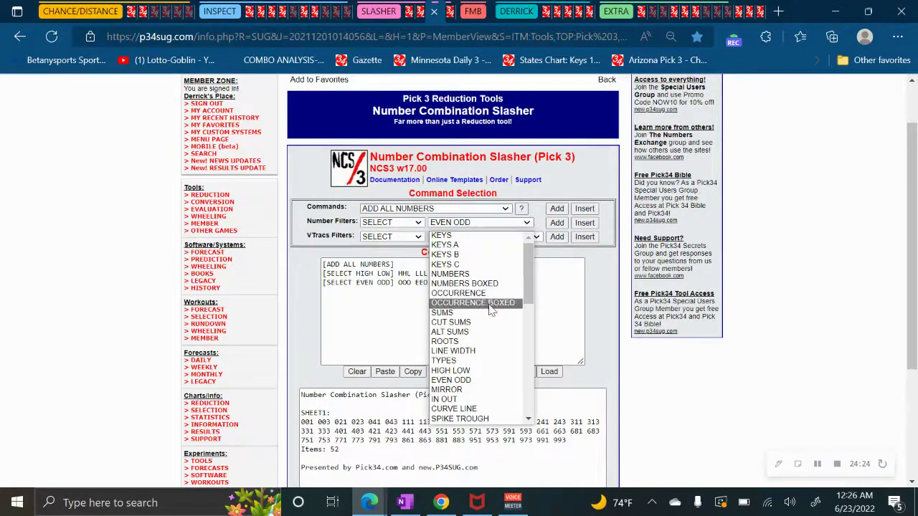
{"action": "left_click", "coordinate": [488, 323]}
{"action": "left_click", "coordinate": [557, 223]}
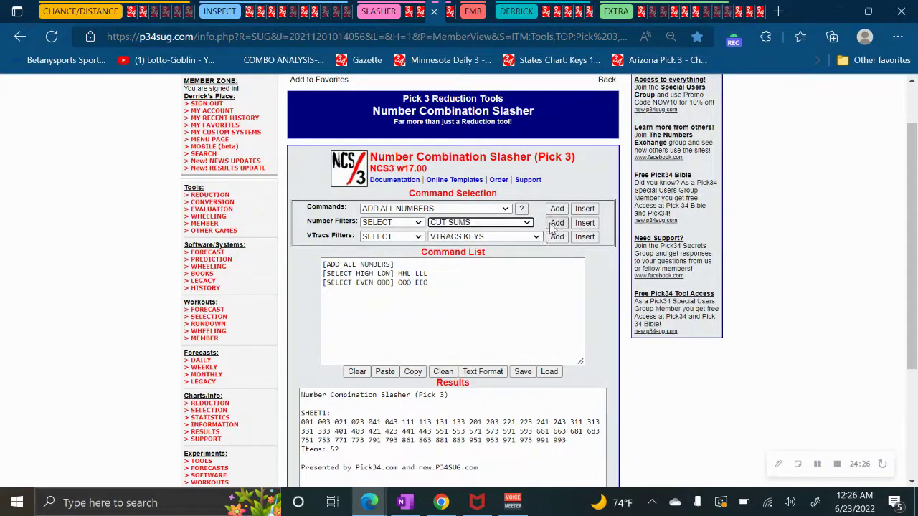
Try cut sums 0 2 4 in the SELECT CUT SUMS filter and slash the combos
{"action": "left_click", "coordinate": [448, 300]}
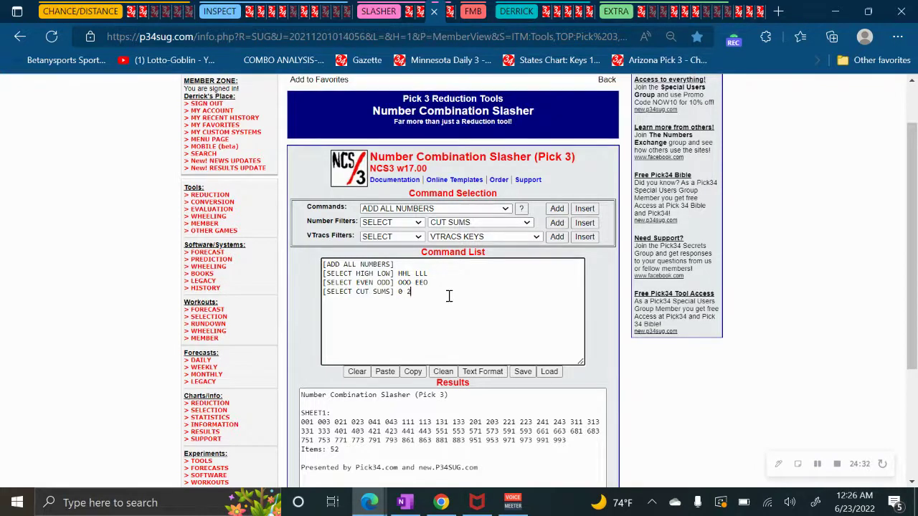
{"action": "scroll", "coordinate": [474, 354], "scroll_direction": "down", "scroll_amount": 2}
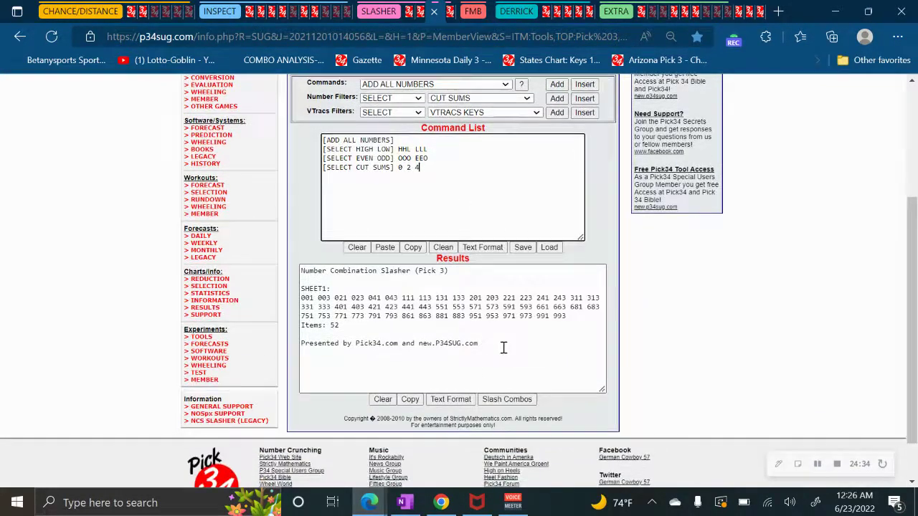
{"action": "left_click", "coordinate": [508, 399]}
Set the SELECT CUT SUMS values to 1 3, slash the combos and review the resulting list
{"action": "left_click", "coordinate": [432, 176]}
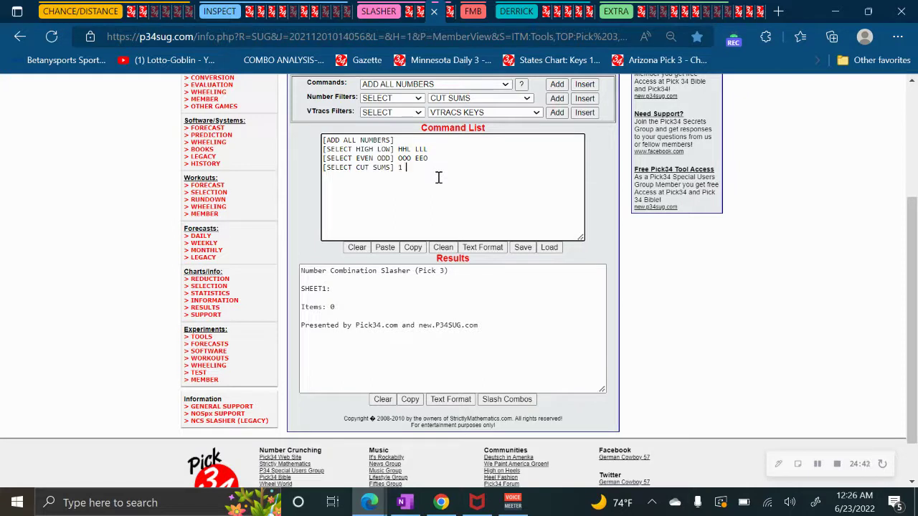
{"action": "left_click", "coordinate": [495, 399]}
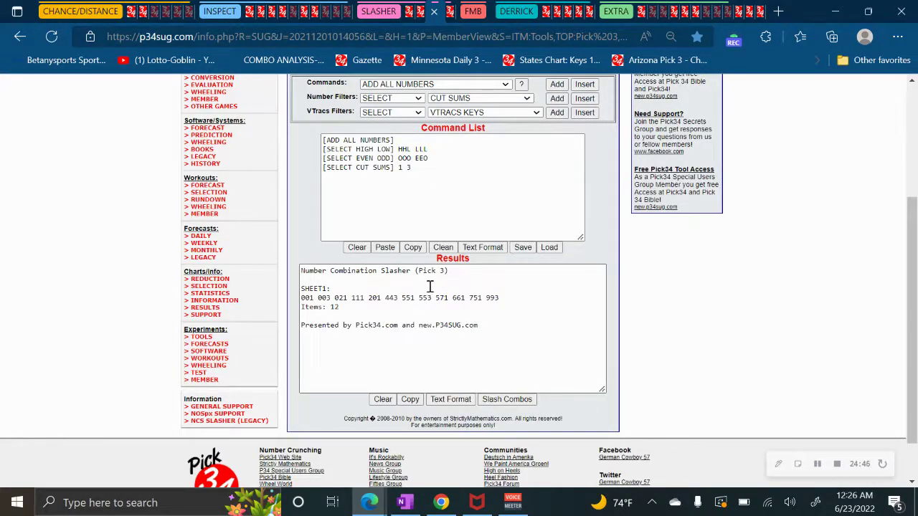
{"action": "scroll", "coordinate": [416, 241], "scroll_direction": "up", "scroll_amount": 1}
{"action": "left_click_drag", "start_coordinate": [392, 205], "coordinate": [394, 213]}
{"action": "left_click", "coordinate": [407, 248]}
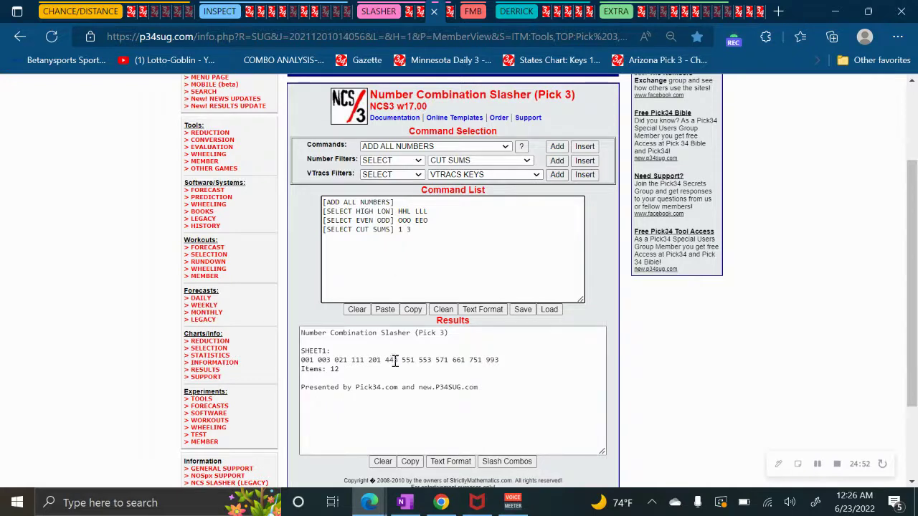
Clear the command list and the results, then start a new list with ADD ALL NUMBERS BOXED
{"action": "left_click", "coordinate": [357, 309]}
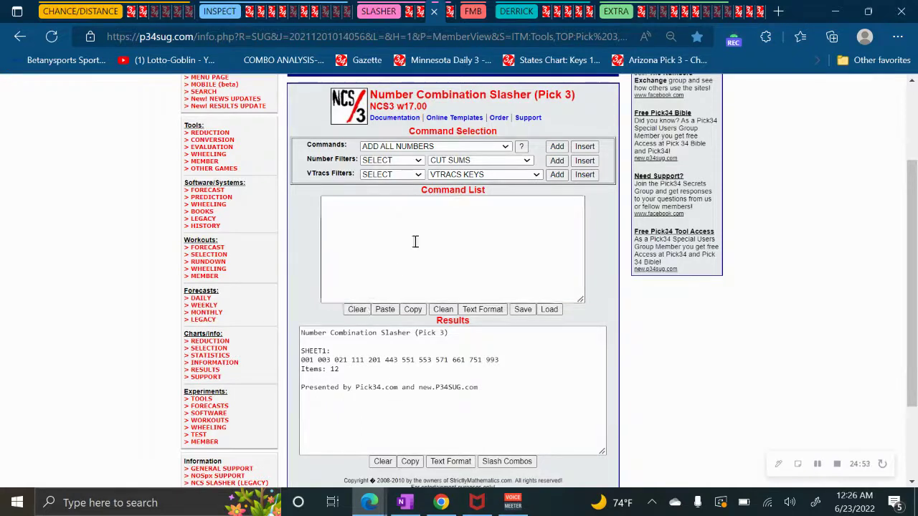
{"action": "left_click", "coordinate": [384, 462]}
{"action": "left_click", "coordinate": [506, 150]}
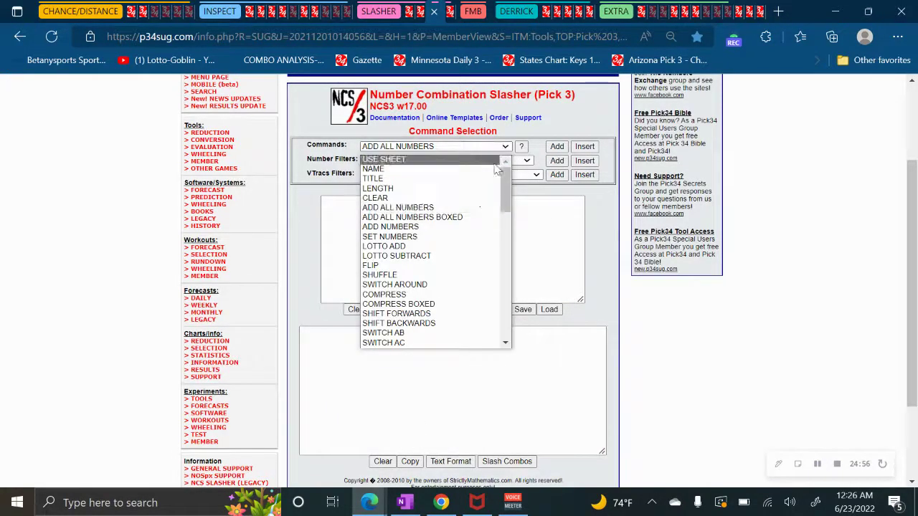
{"action": "left_click", "coordinate": [476, 215]}
{"action": "left_click", "coordinate": [556, 146]}
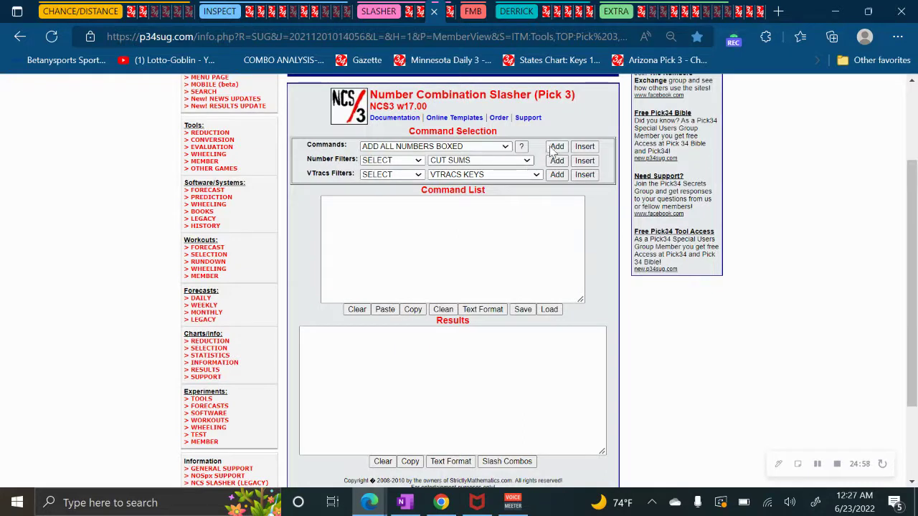
Add a SELECT SUMS filter with sums 11 12 13 14 and slash the combos
{"action": "left_click", "coordinate": [463, 164]}
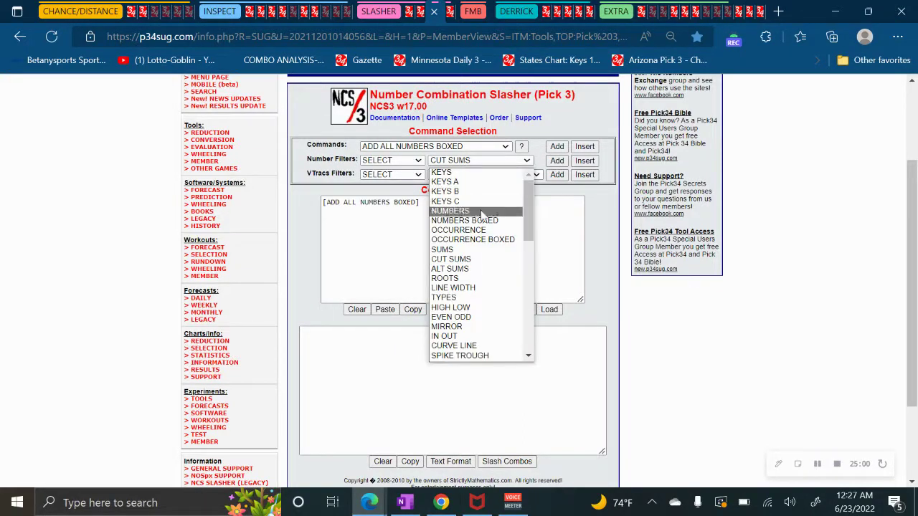
{"action": "left_click", "coordinate": [460, 249]}
{"action": "left_click", "coordinate": [557, 160]}
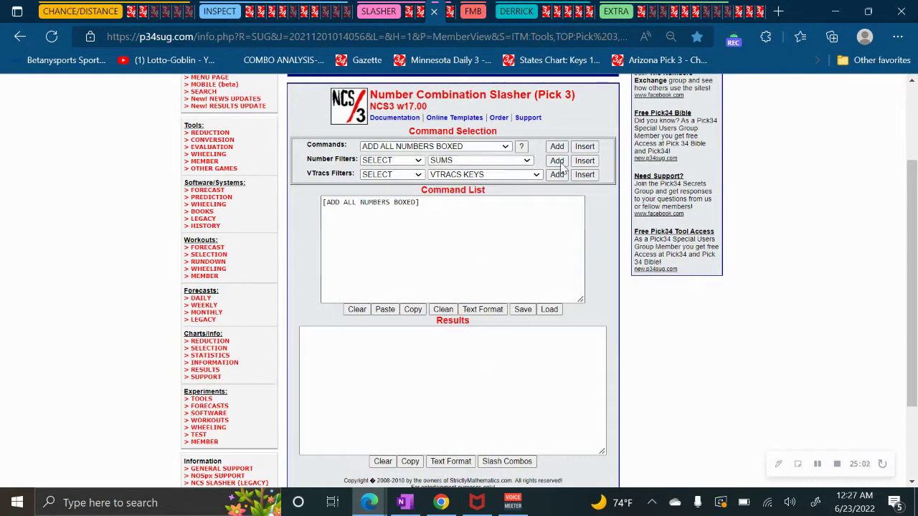
{"action": "left_click", "coordinate": [448, 220]}
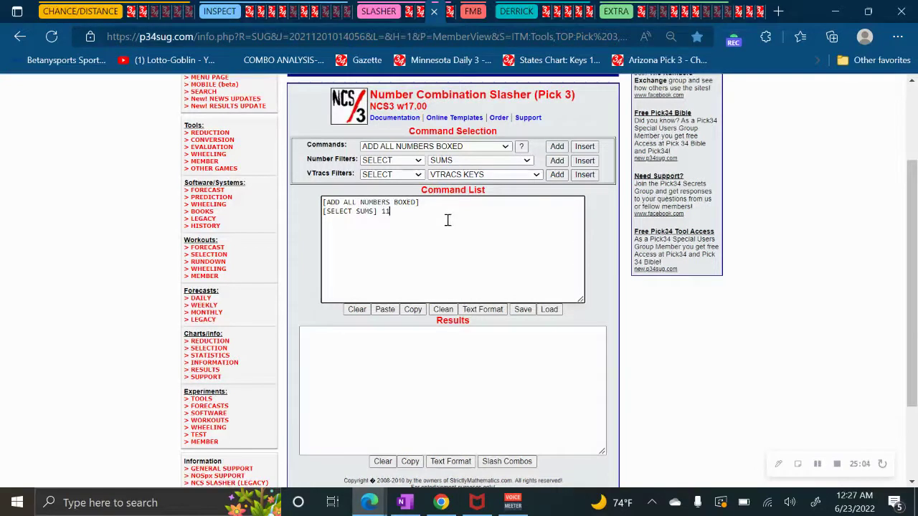
{"action": "type", "text": "11 12 13 14"}
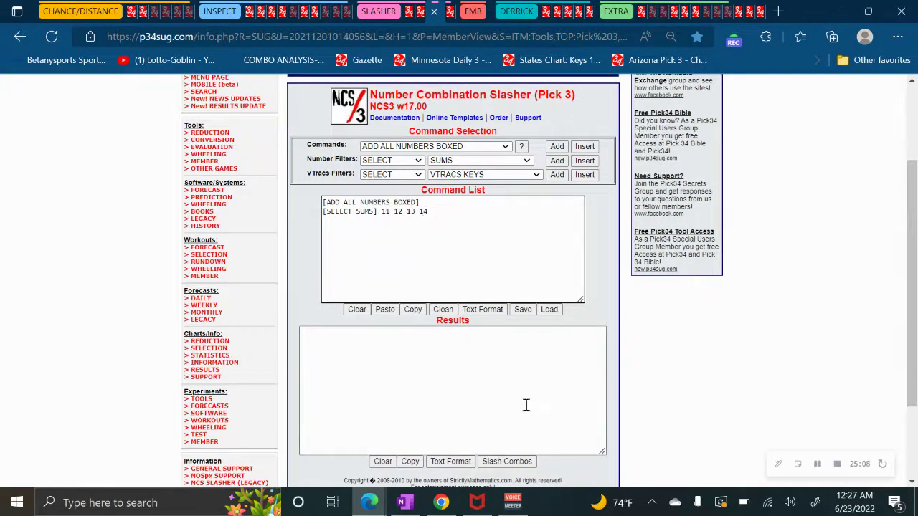
{"action": "scroll", "coordinate": [521, 402], "scroll_direction": "down", "scroll_amount": 2}
{"action": "left_click", "coordinate": [507, 345]}
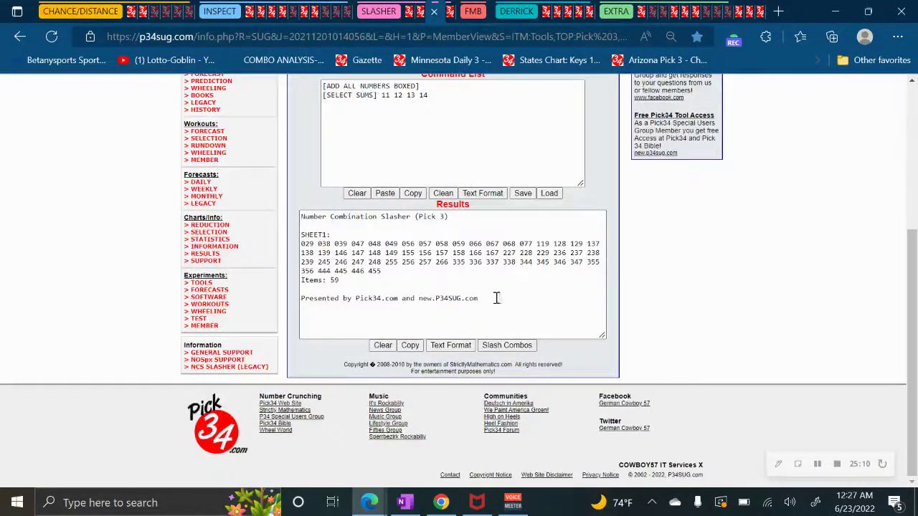
Add a SELECT TYPES filter with type S and slash the combos
{"action": "scroll", "coordinate": [549, 283], "scroll_direction": "up", "scroll_amount": 2}
{"action": "left_click", "coordinate": [516, 183]}
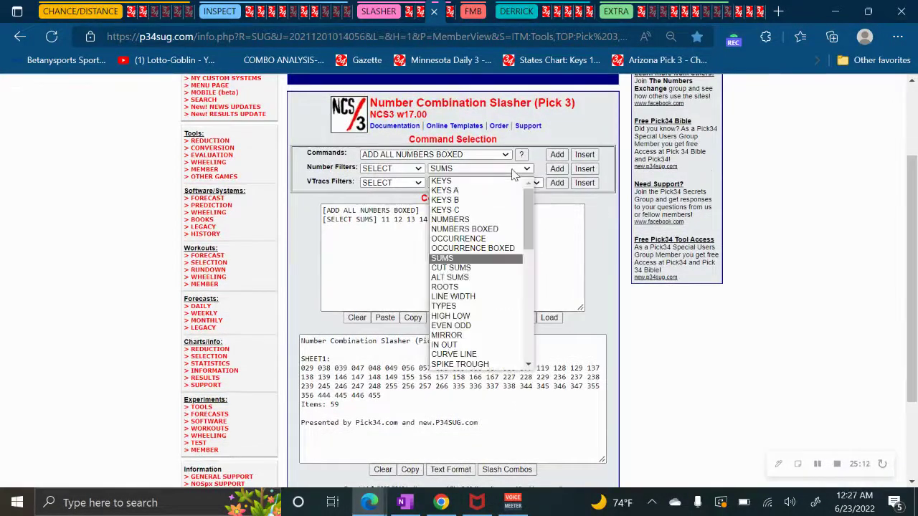
{"action": "left_click", "coordinate": [488, 306]}
{"action": "left_click", "coordinate": [557, 169]}
{"action": "left_click", "coordinate": [465, 238]}
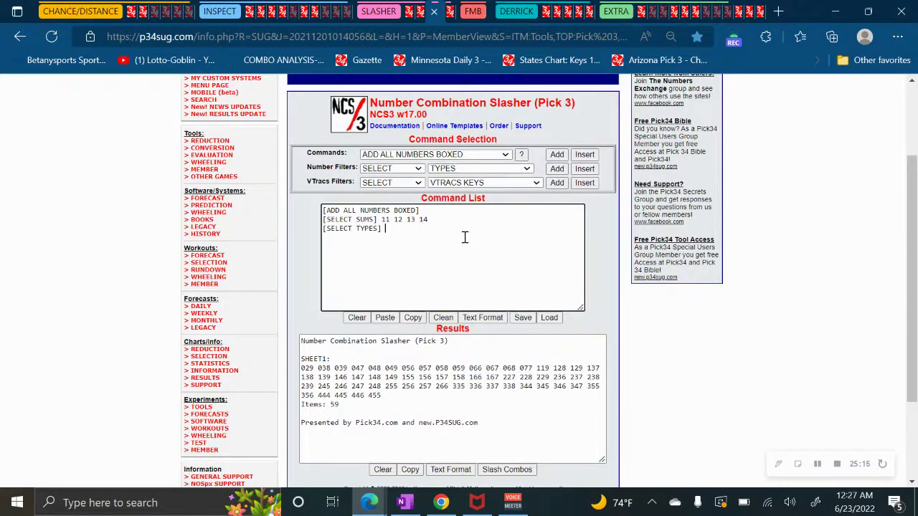
{"action": "scroll", "coordinate": [465, 238], "scroll_direction": "down", "scroll_amount": 1}
{"action": "left_click", "coordinate": [507, 408]}
Add a SELECT HIGH LOW BOXED filter with the patterns HHL LLH and slash the combos
{"action": "scroll", "coordinate": [500, 351], "scroll_direction": "up", "scroll_amount": 2}
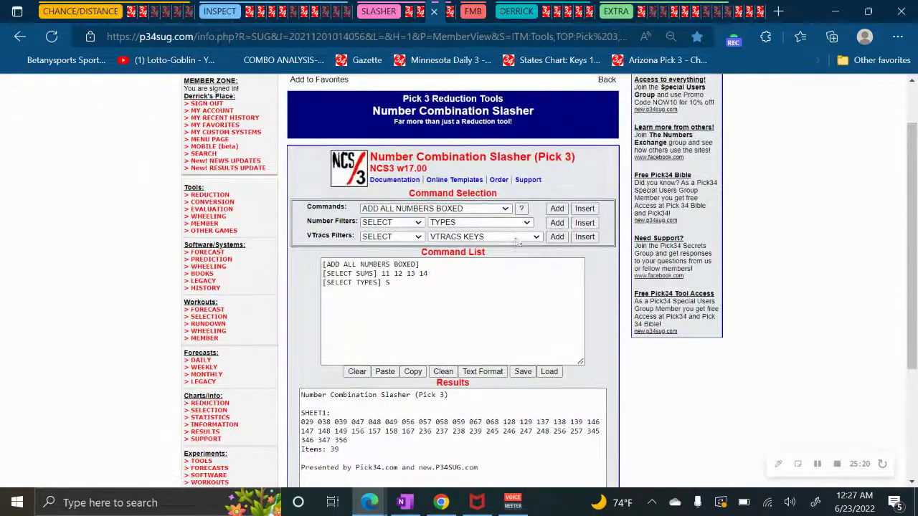
{"action": "left_click", "coordinate": [516, 236]}
{"action": "scroll", "coordinate": [515, 258], "scroll_direction": "down", "scroll_amount": 3}
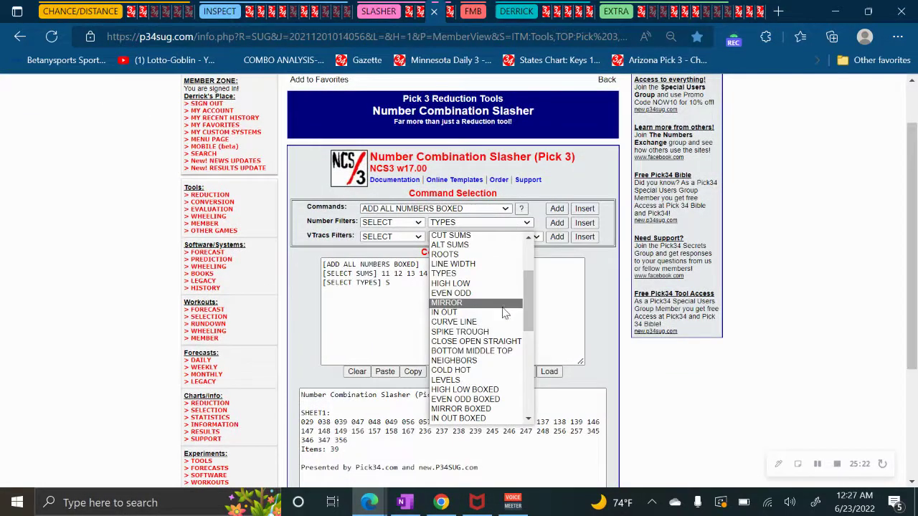
{"action": "scroll", "coordinate": [502, 312], "scroll_direction": "down", "scroll_amount": 3}
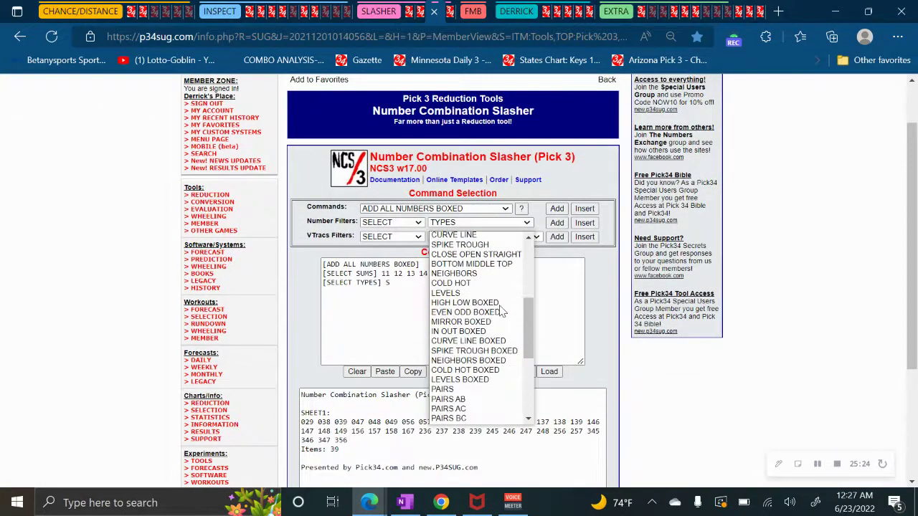
{"action": "left_click", "coordinate": [501, 303]}
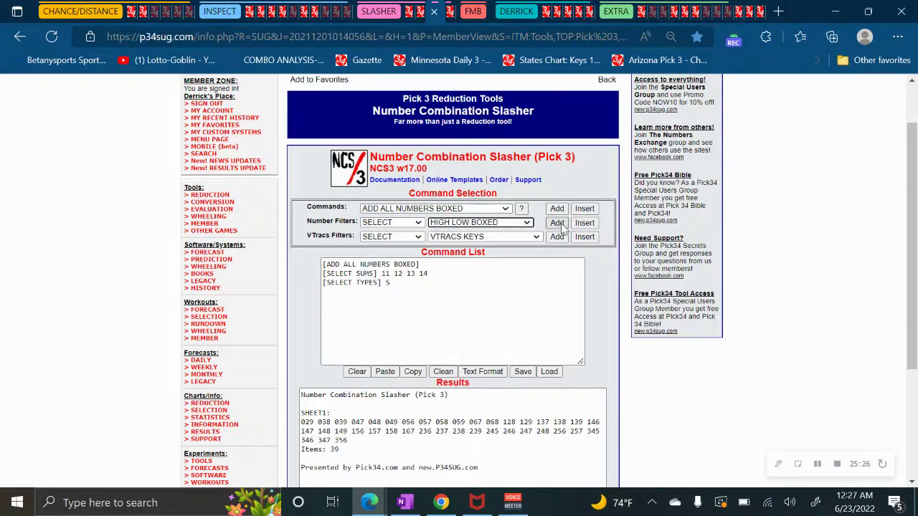
{"action": "left_click", "coordinate": [558, 222]}
{"action": "left_click", "coordinate": [481, 297]}
{"action": "type", "text": "HH"}
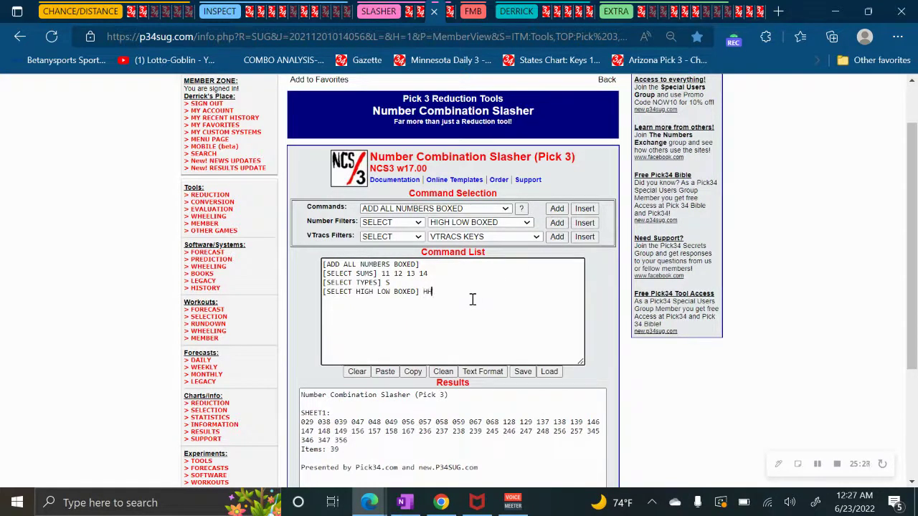
{"action": "type", "text": "L LLH"}
{"action": "scroll", "coordinate": [506, 309], "scroll_direction": "down", "scroll_amount": 3}
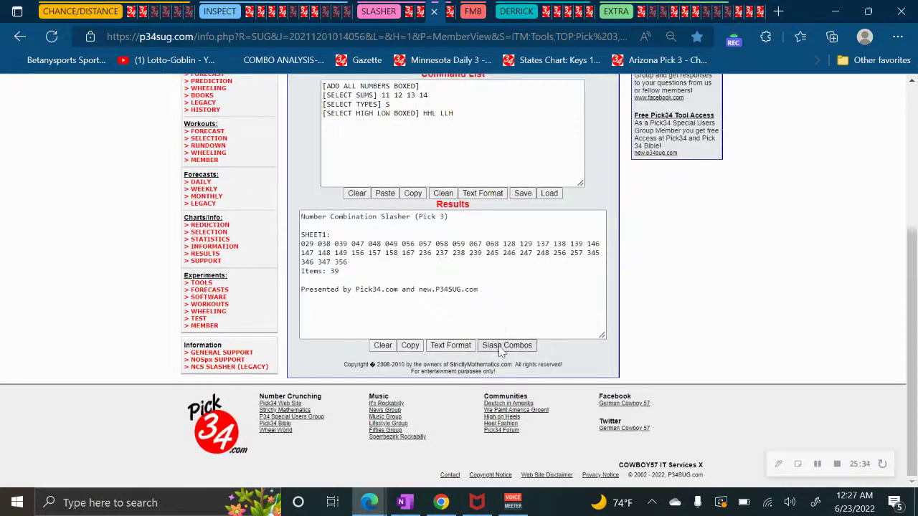
{"action": "scroll", "coordinate": [455, 249], "scroll_direction": "up", "scroll_amount": 2}
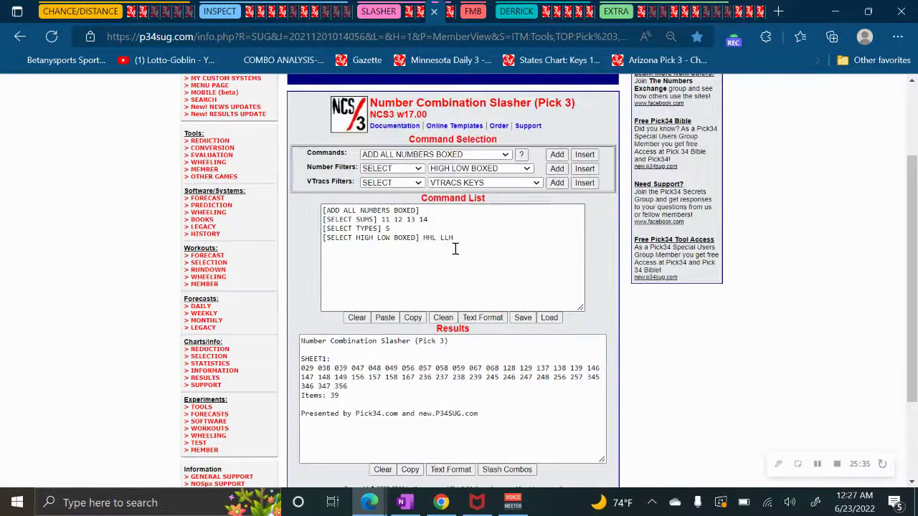
Choose CURVE LINE BOXED as the number filter
{"action": "left_click", "coordinate": [516, 182]}
{"action": "scroll", "coordinate": [484, 284], "scroll_direction": "down", "scroll_amount": 2}
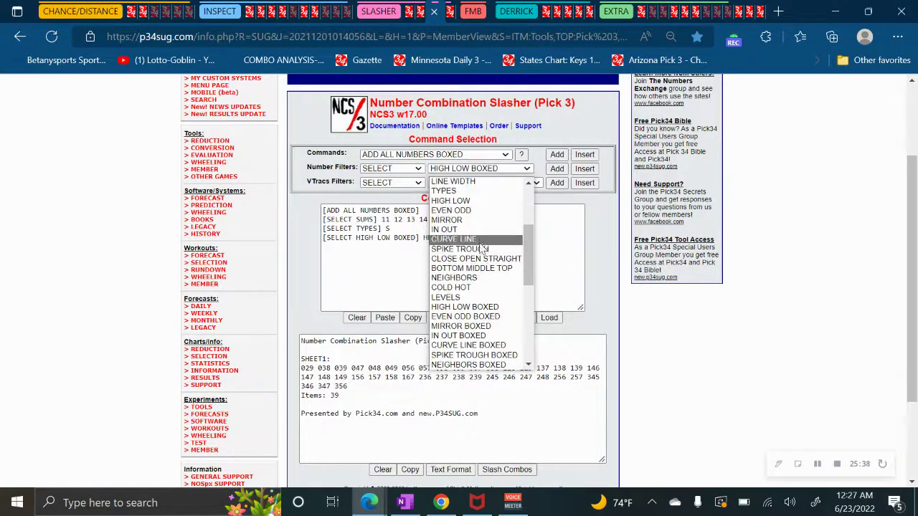
{"action": "scroll", "coordinate": [498, 300], "scroll_direction": "down", "scroll_amount": 2}
{"action": "left_click", "coordinate": [495, 287]}
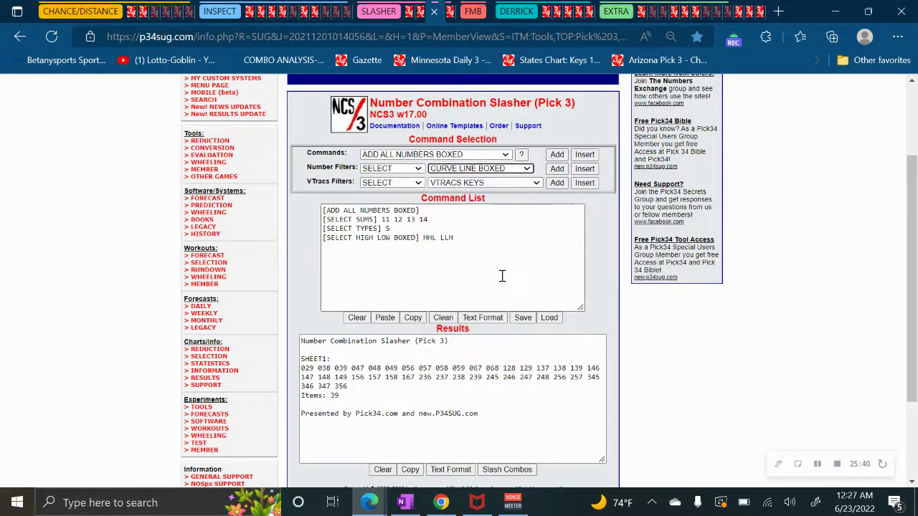
{"action": "left_click", "coordinate": [557, 159]}
{"action": "left_click_drag", "start_coordinate": [423, 247], "coordinate": [324, 255]}
{"action": "key", "text": "Delete"}
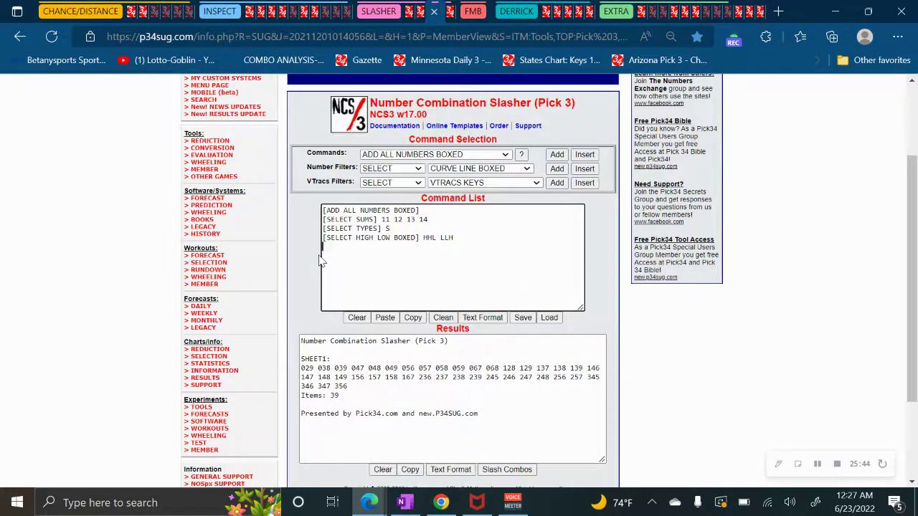
Add the SELECT CURVE LINE BOXED filter with the pattern CCL and slash the combos
{"action": "left_click", "coordinate": [556, 168]}
{"action": "left_click", "coordinate": [460, 257]}
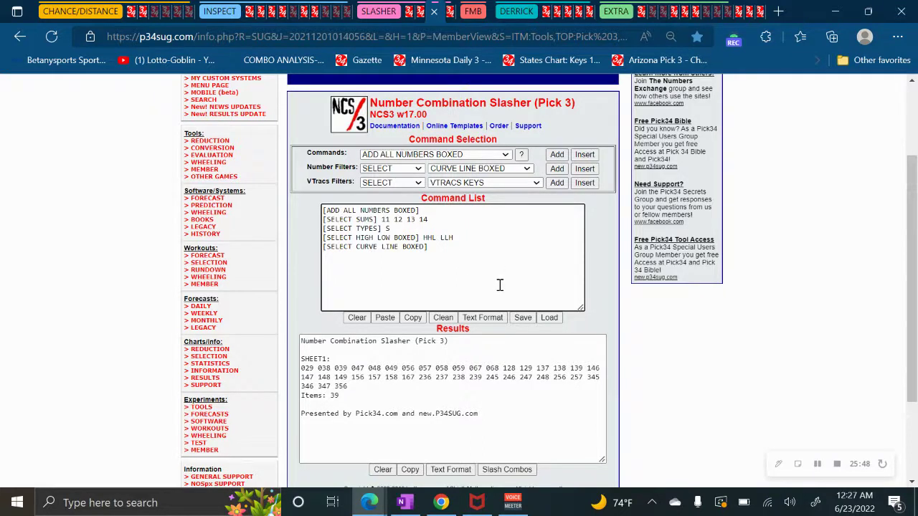
{"action": "type", "text": "CCL"}
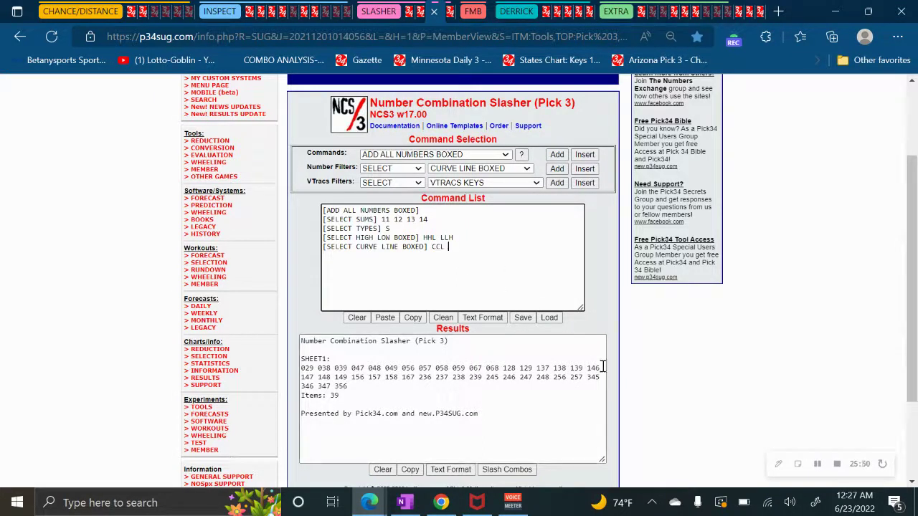
{"action": "left_click", "coordinate": [530, 470]}
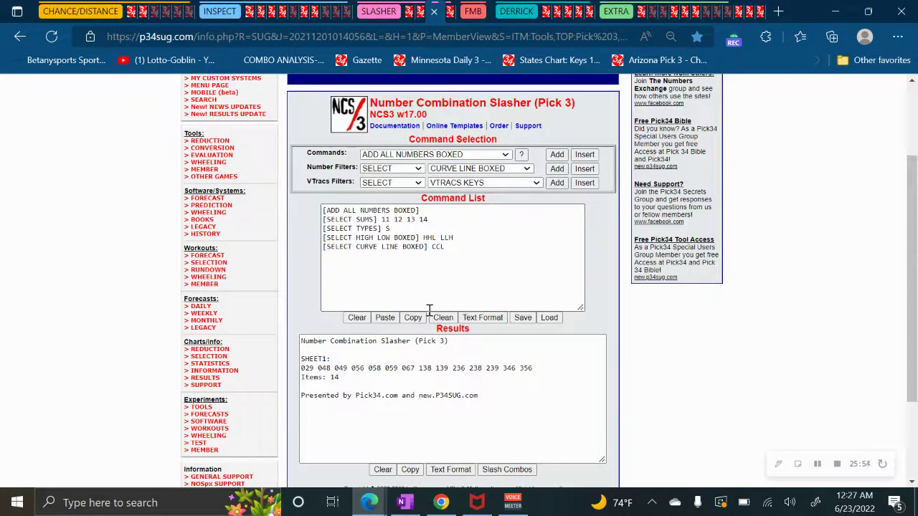
Clear all commands from the Number Combination Slasher's command list
{"action": "left_click", "coordinate": [357, 317]}
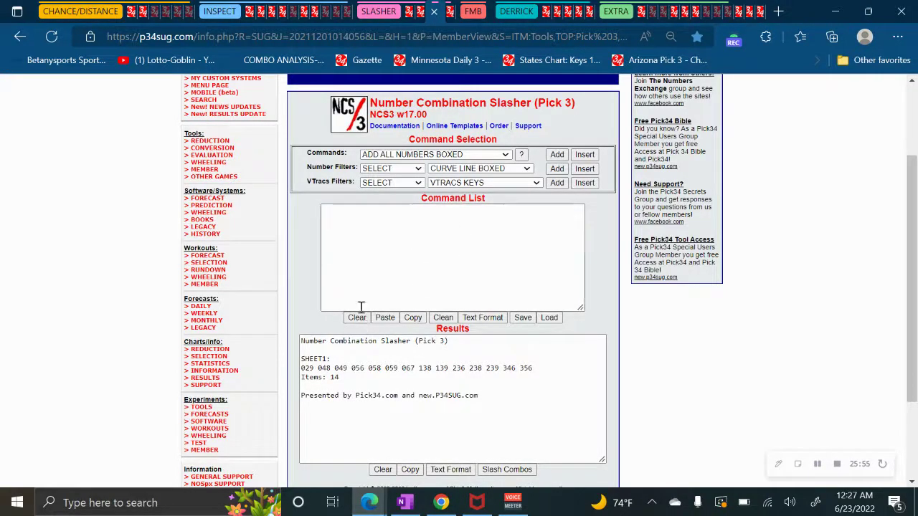
Look through the other open Slasher and Numbers Workshop pages, ending on the Slasher list with the SELECT PAIRS BOXED filter
{"action": "left_click", "coordinate": [416, 10]}
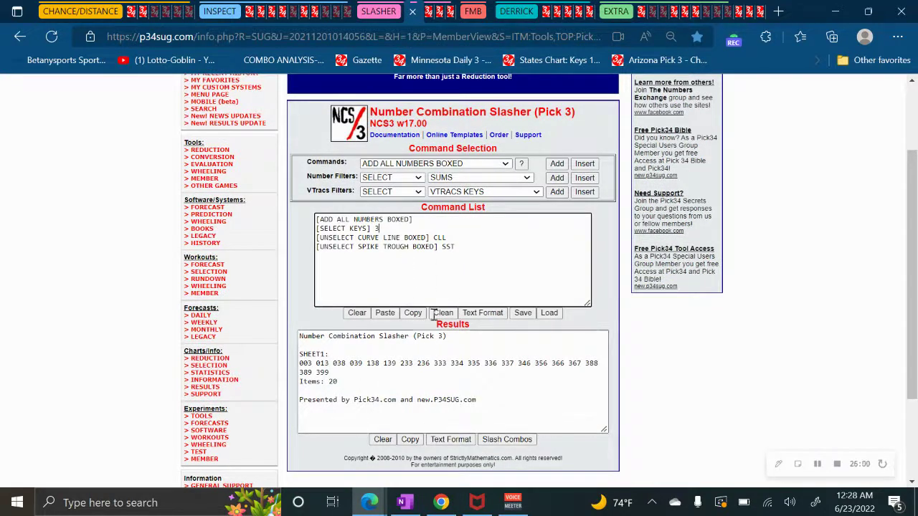
{"action": "left_click", "coordinate": [431, 11]}
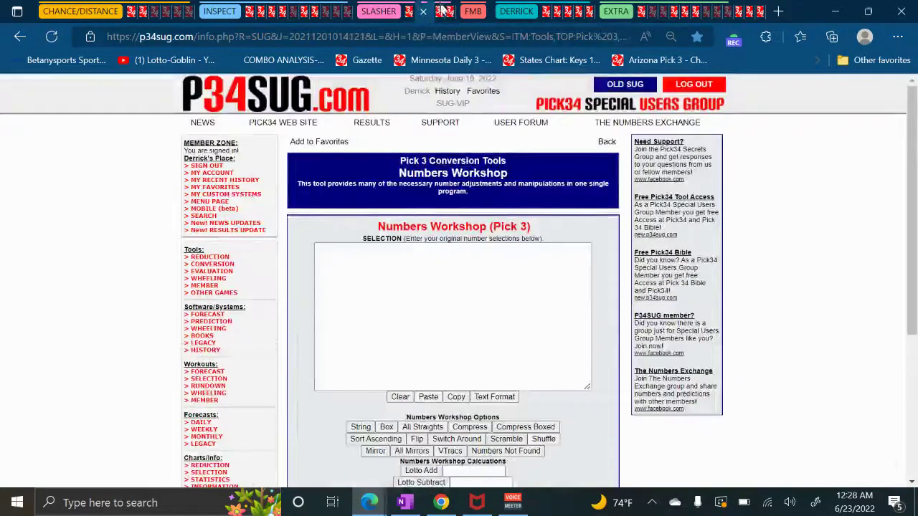
{"action": "left_click", "coordinate": [443, 8]}
{"action": "left_click", "coordinate": [453, 16]}
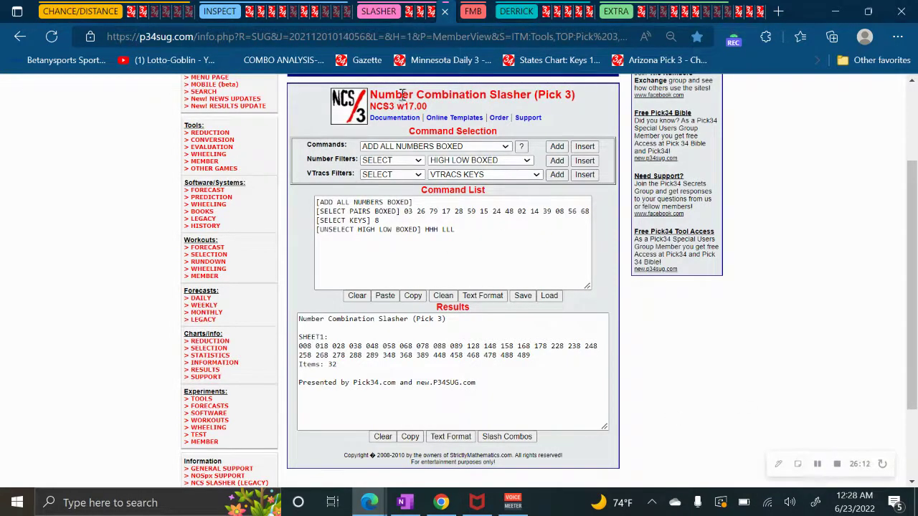
{"action": "scroll", "coordinate": [473, 176], "scroll_direction": "up", "scroll_amount": 1}
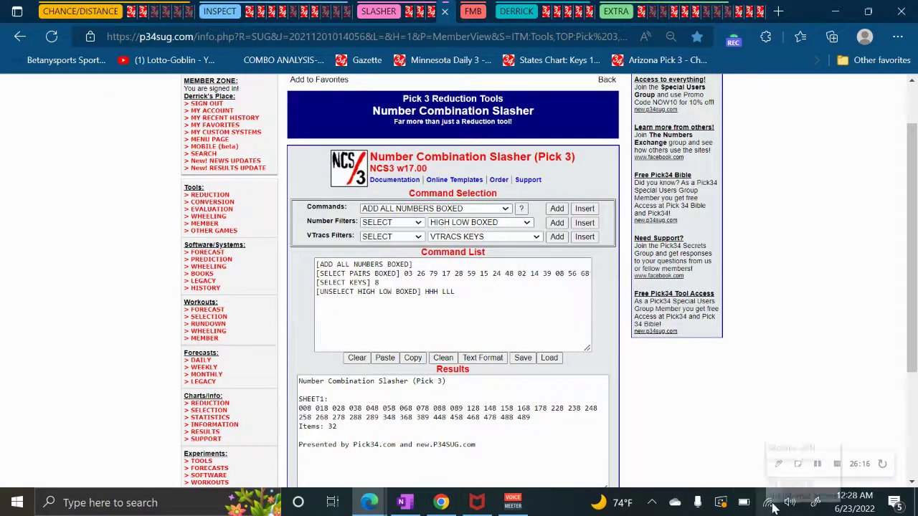
{"action": "left_click", "coordinate": [837, 465]}
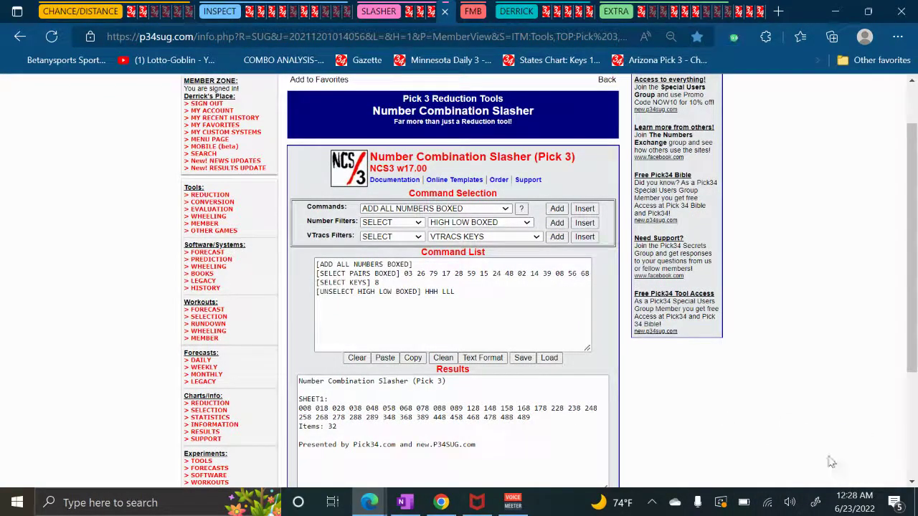